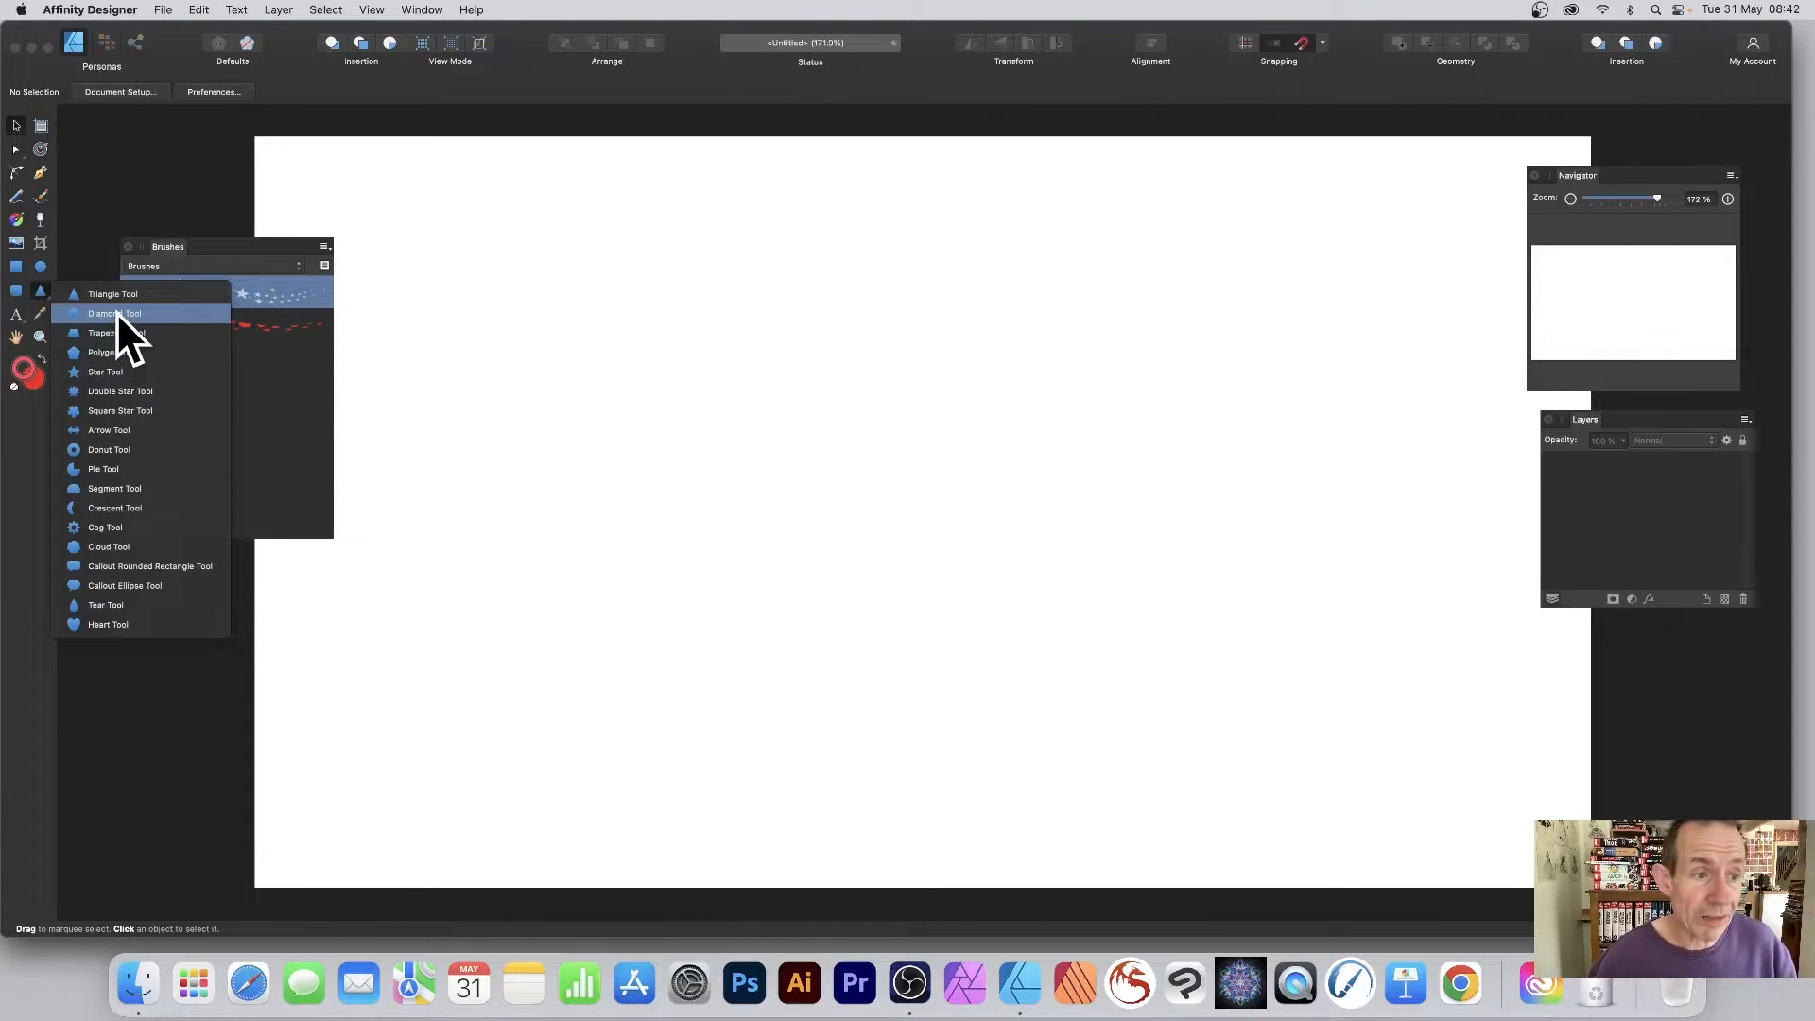
- Draw a row of seven tall, narrow red diamonds of varying heights and widths across the page
{"action": "left_click", "coordinate": [116, 312]}
{"action": "mouse_move", "coordinate": [488, 230]}
{"action": "left_mouse_down"}
{"action": "mouse_move", "coordinate": [516, 446]}
{"action": "mouse_move", "coordinate": [599, 711]}
{"action": "left_mouse_up"}
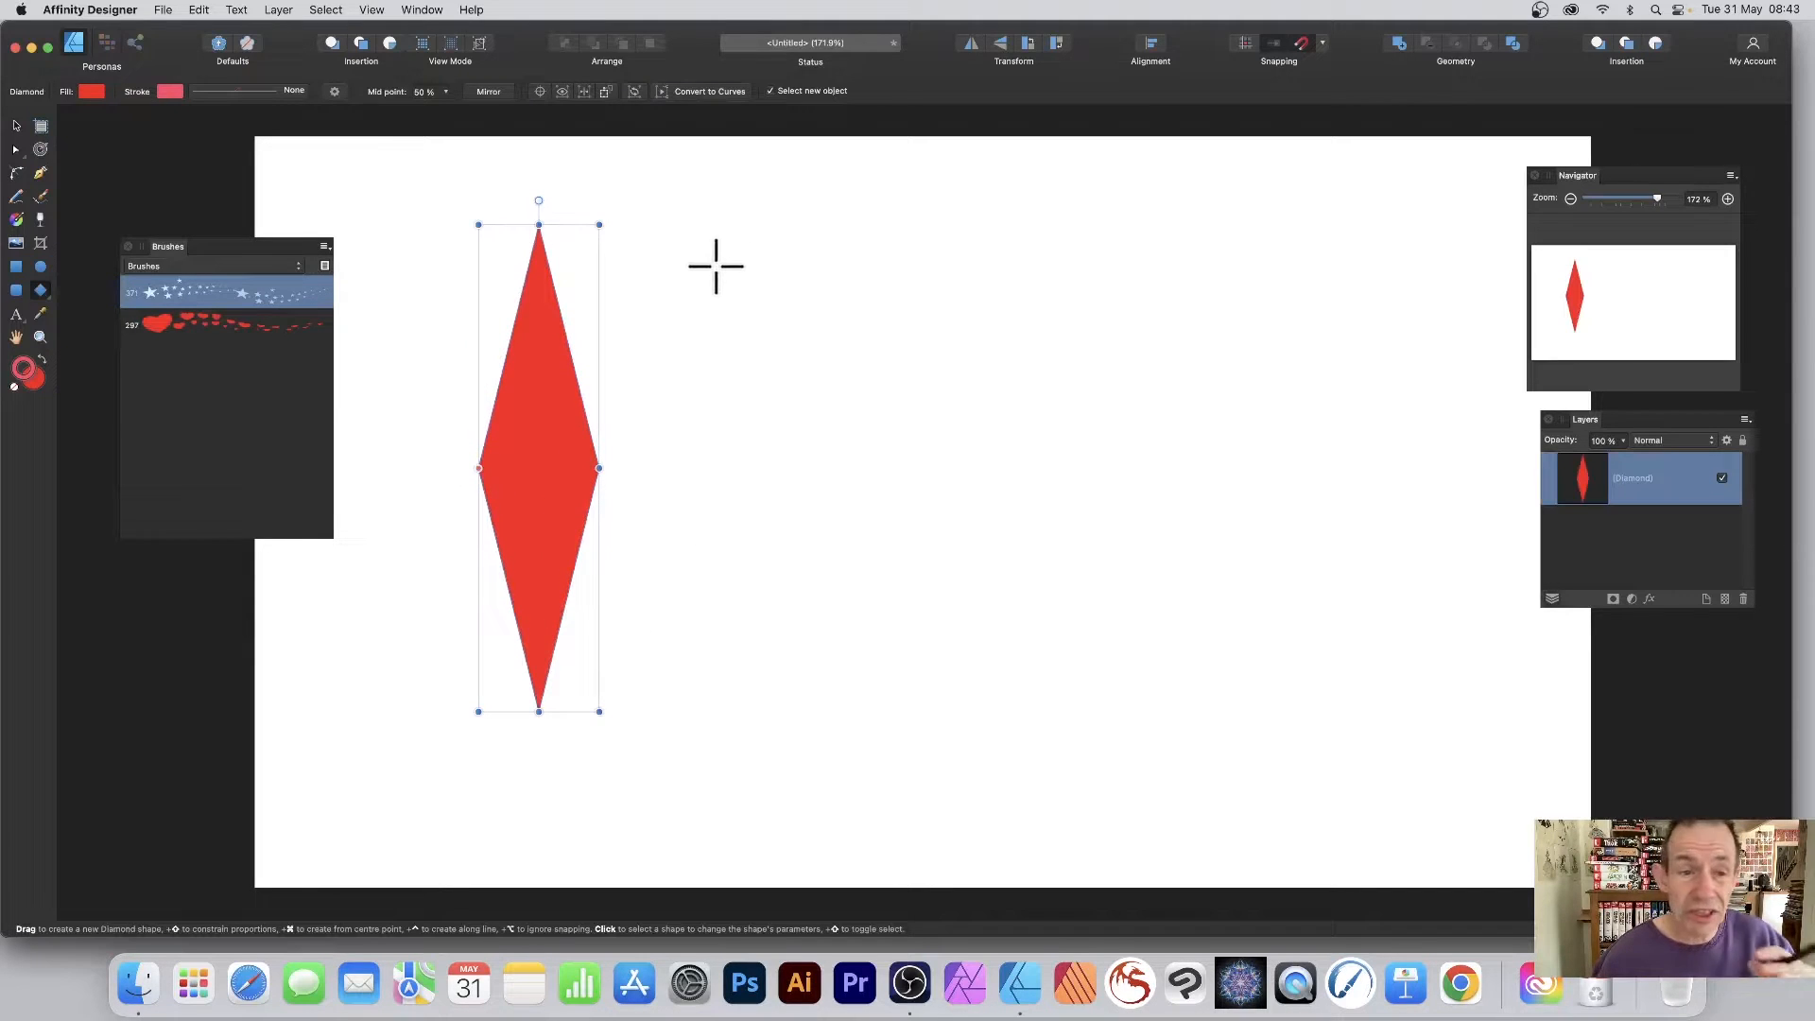
{"action": "left_click_drag", "start_coordinate": [622, 247], "coordinate": [719, 666]}
{"action": "mouse_move", "coordinate": [742, 311]}
{"action": "left_mouse_down"}
{"action": "mouse_move", "coordinate": [782, 587]}
{"action": "mouse_move", "coordinate": [821, 622]}
{"action": "left_mouse_up"}
{"action": "left_click_drag", "start_coordinate": [854, 336], "coordinate": [954, 592]}
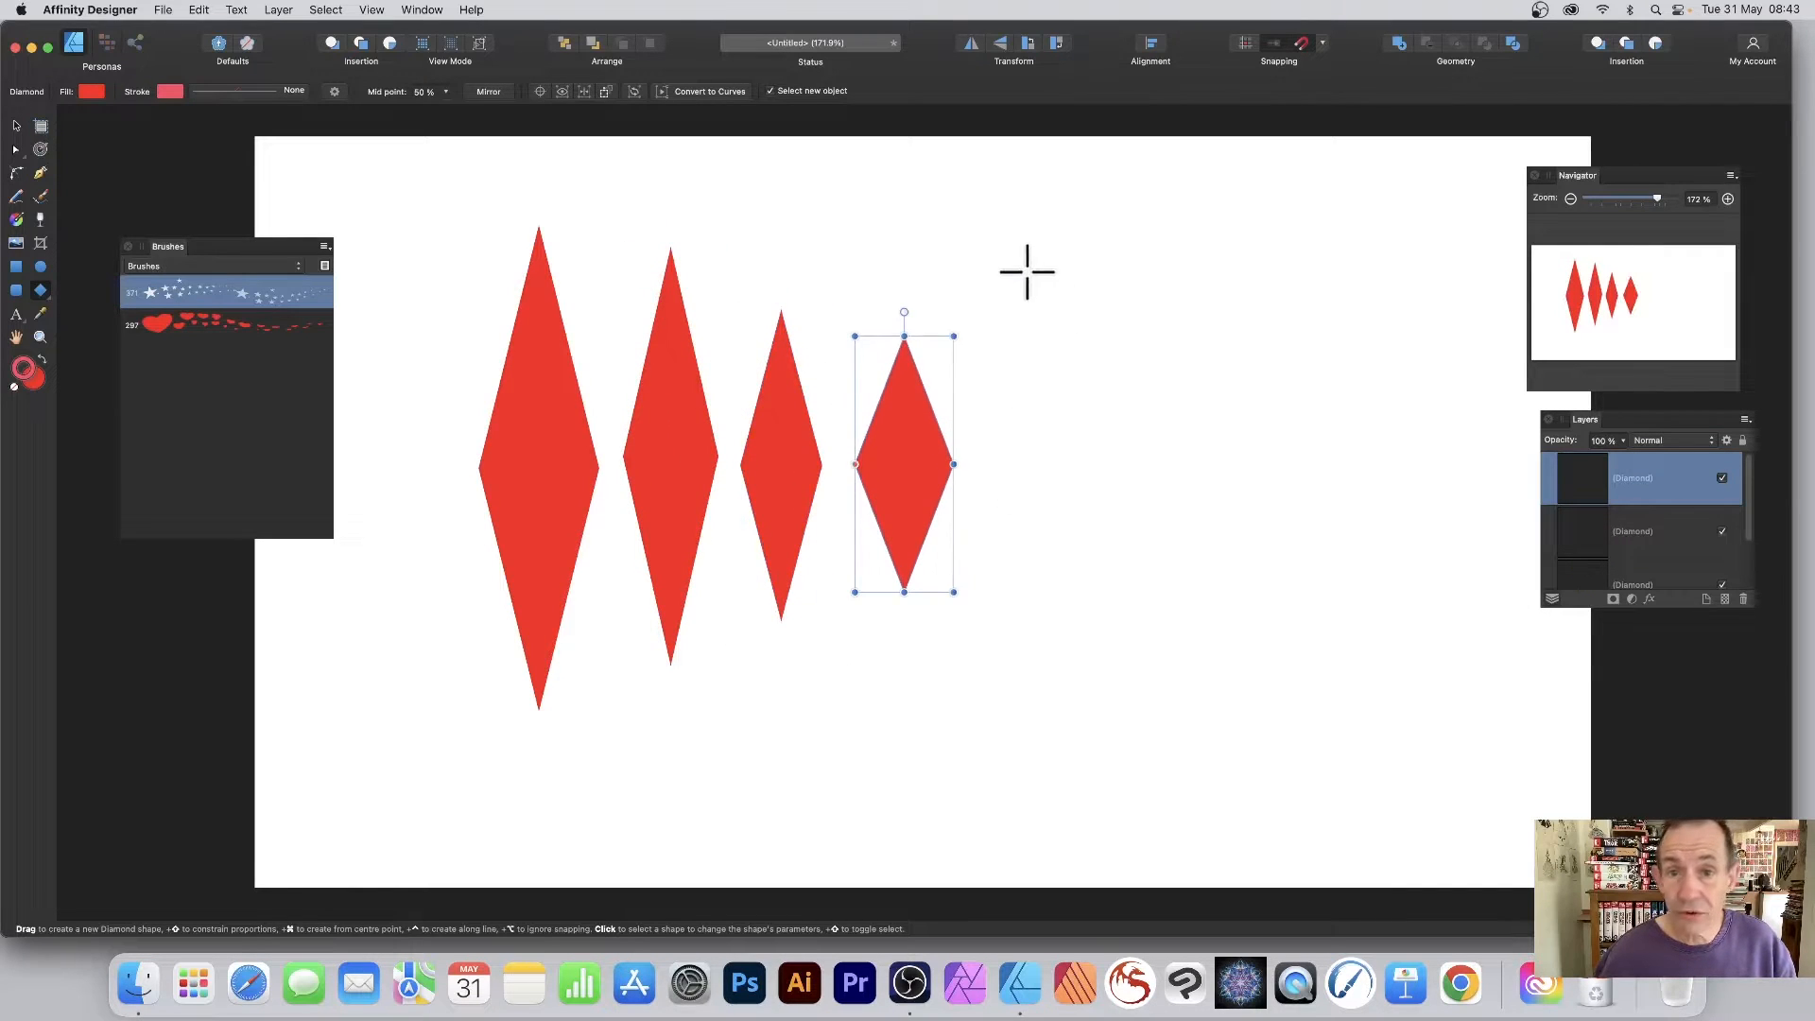
{"action": "mouse_move", "coordinate": [1014, 263]}
{"action": "left_mouse_down"}
{"action": "mouse_move", "coordinate": [1087, 527]}
{"action": "mouse_move", "coordinate": [1087, 614]}
{"action": "left_mouse_up"}
{"action": "left_click_drag", "start_coordinate": [1116, 310], "coordinate": [1220, 578]}
{"action": "left_click_drag", "start_coordinate": [1255, 284], "coordinate": [1383, 645]}
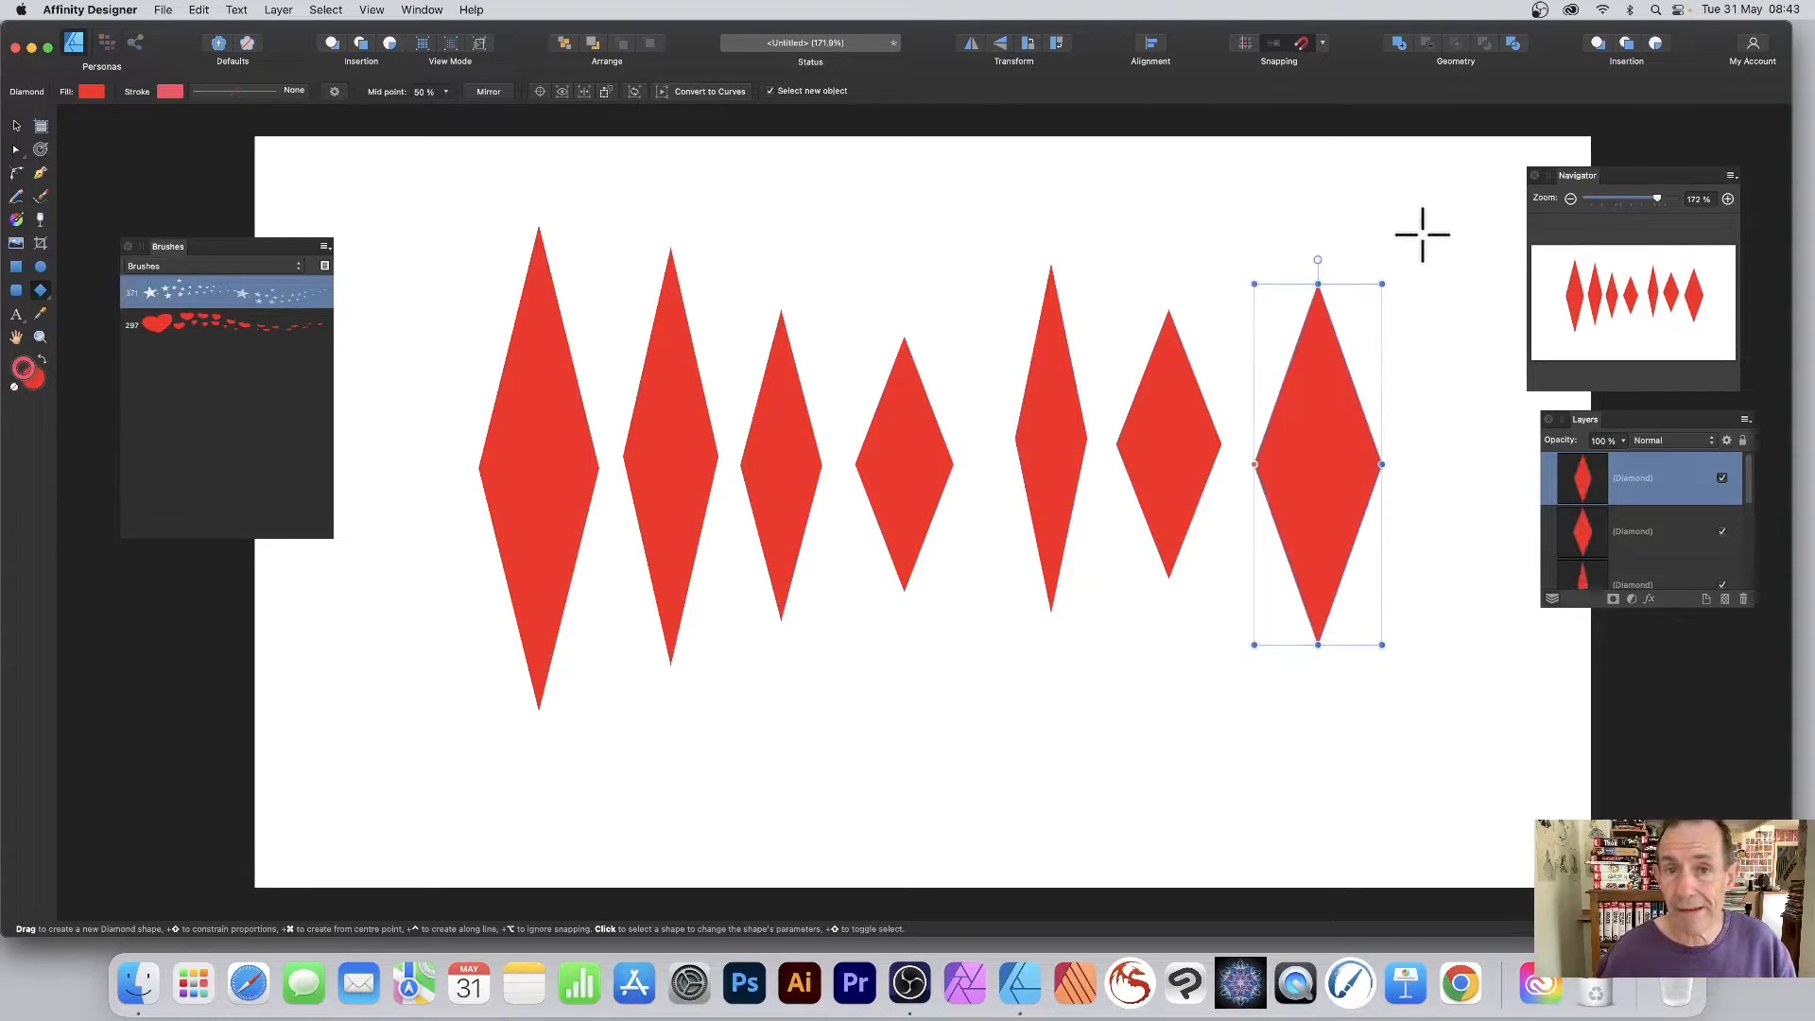
- Select all seven diamonds and start a PNG export with the width set to 4000 px
{"action": "left_click", "coordinate": [17, 126]}
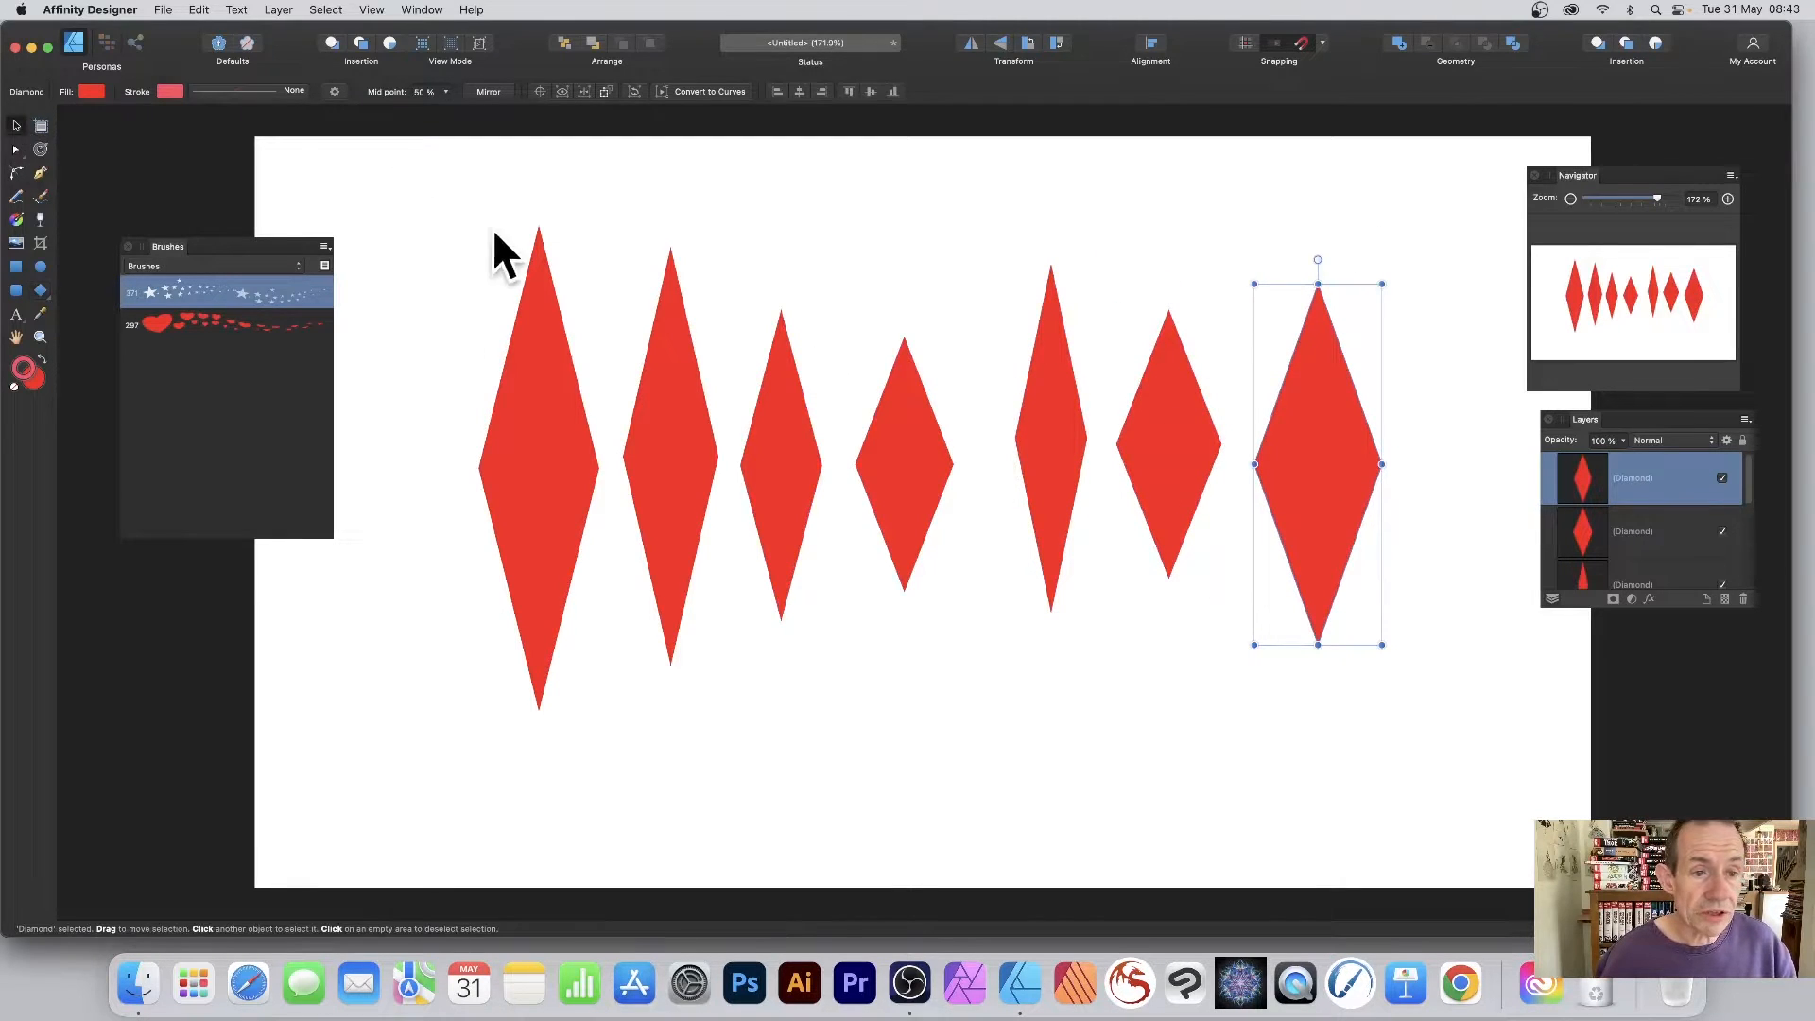
{"action": "left_click_drag", "start_coordinate": [375, 173], "coordinate": [1486, 774]}
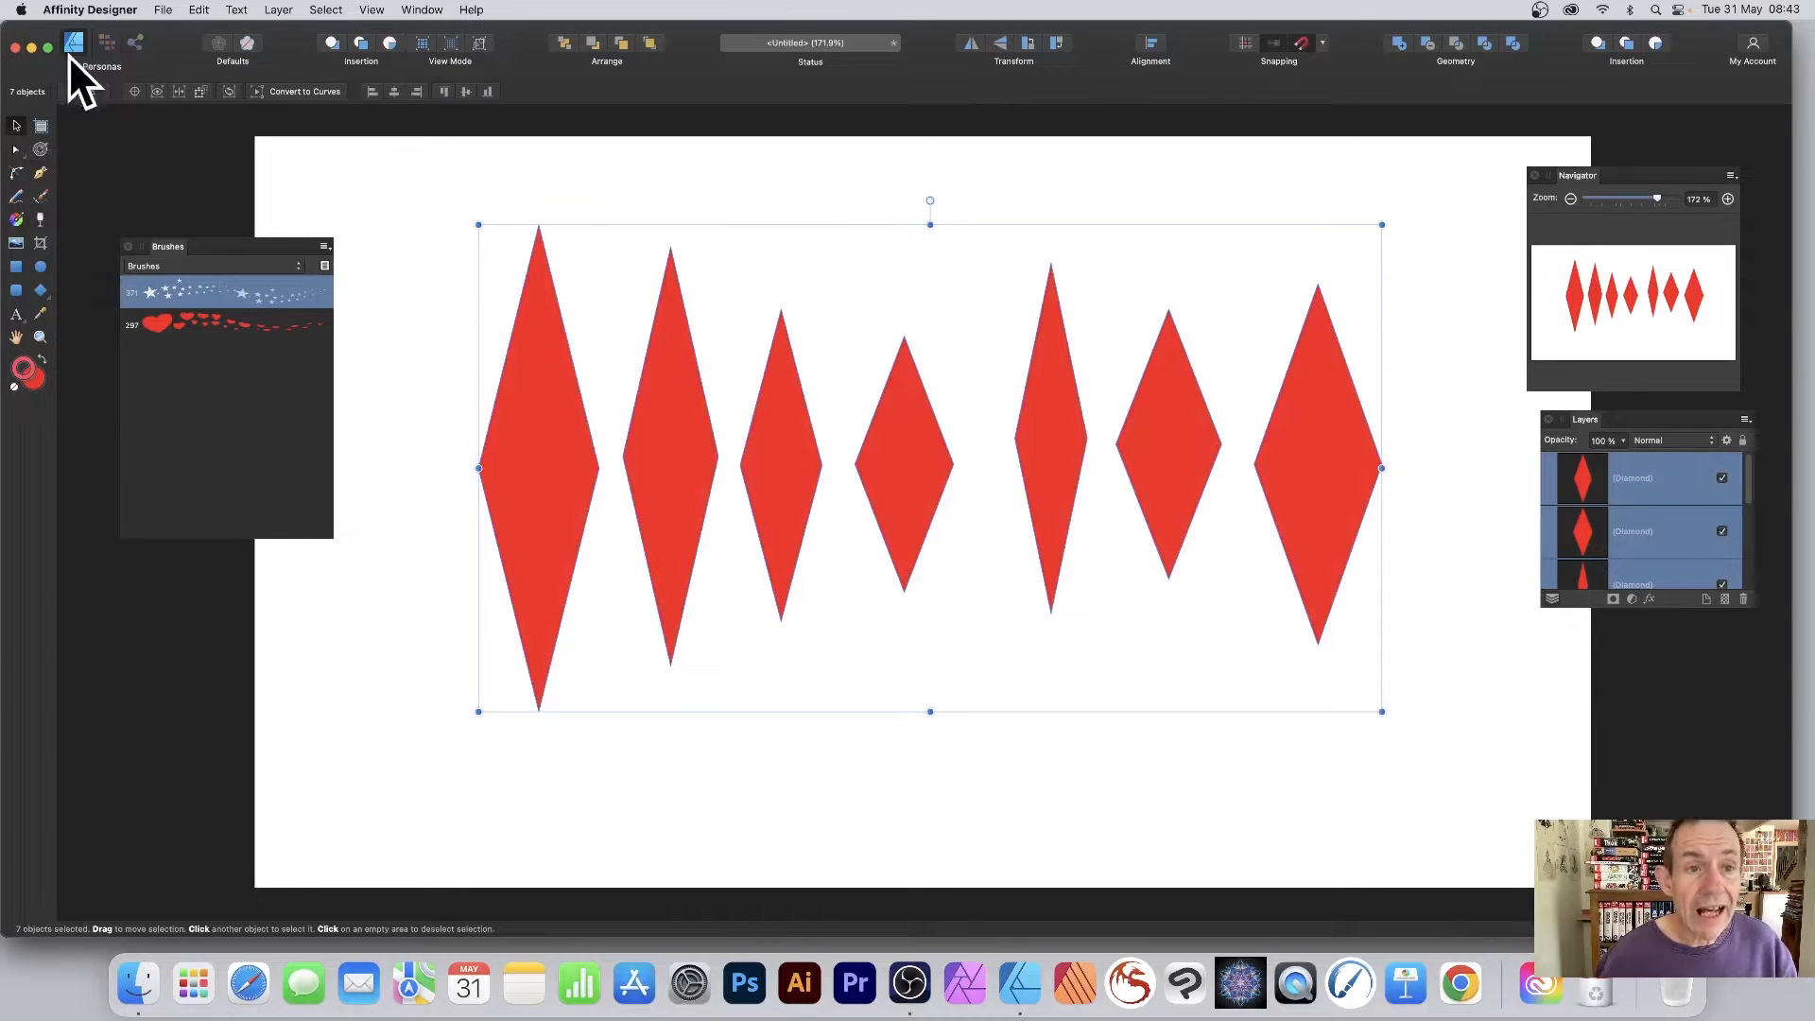
{"action": "left_click", "coordinate": [155, 4]}
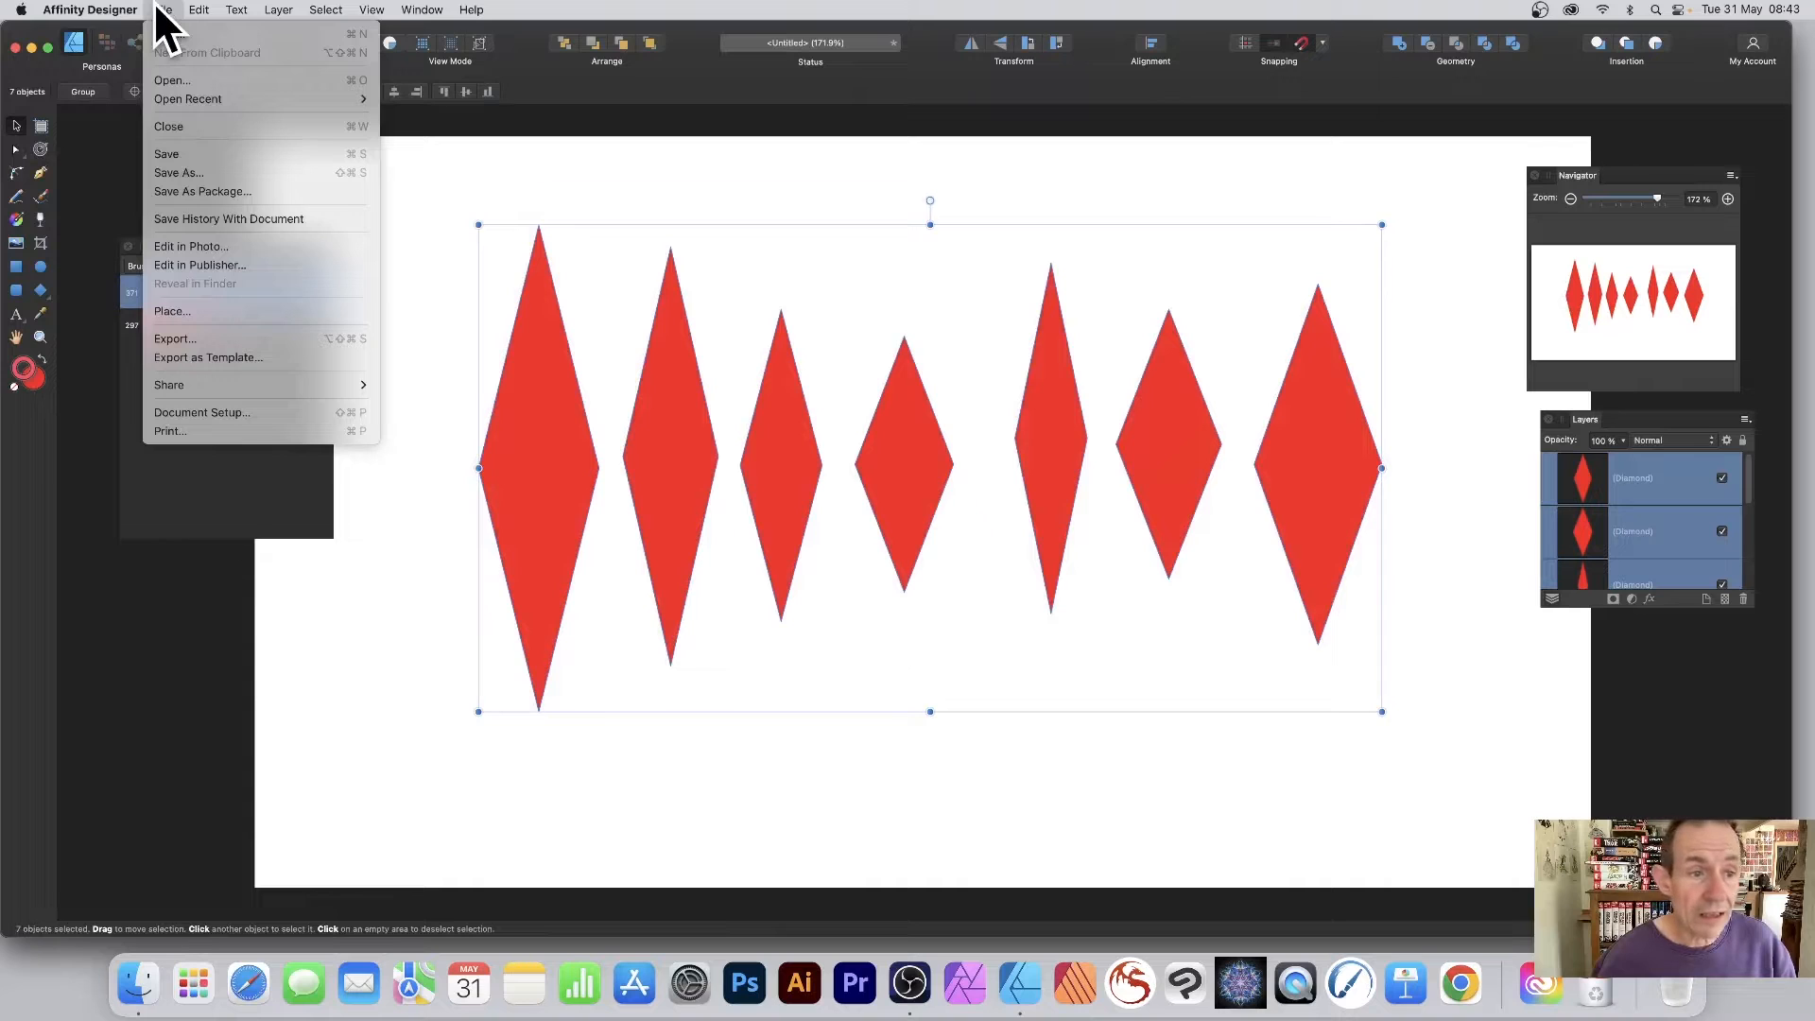
{"action": "left_click", "coordinate": [204, 341]}
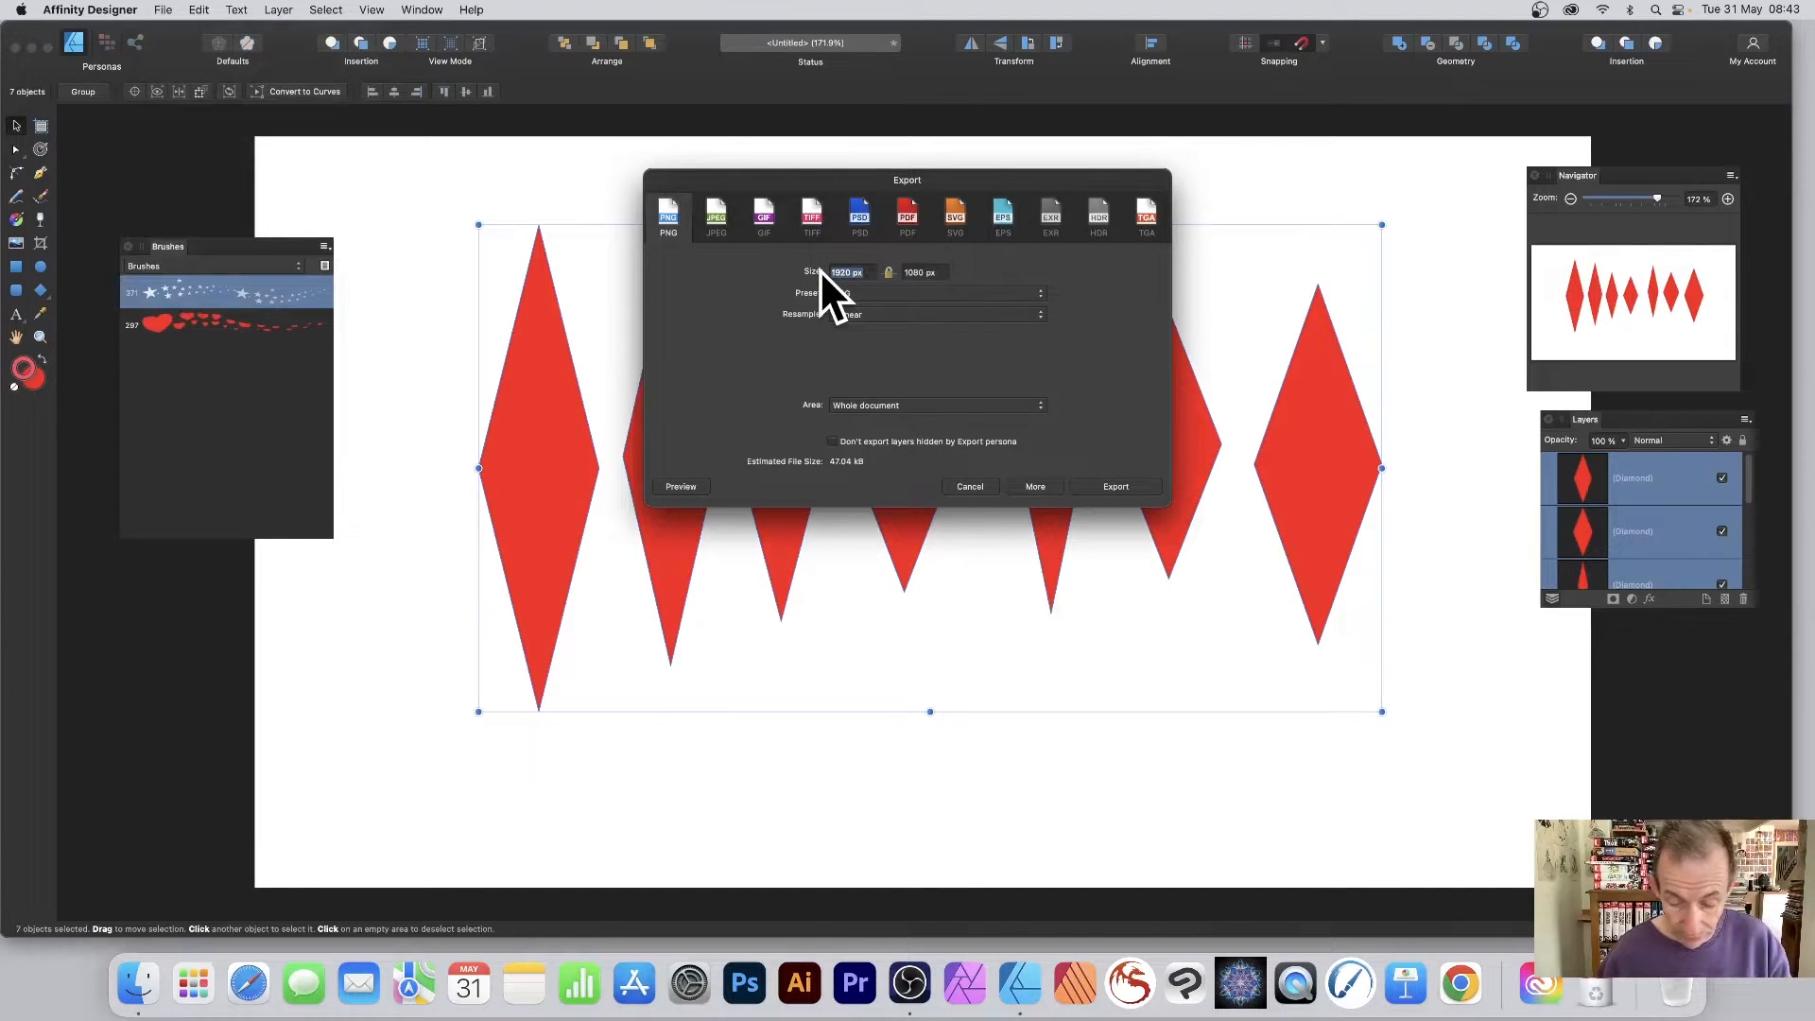
{"action": "type", "text": "4000"}
{"action": "key", "text": "Tab"}
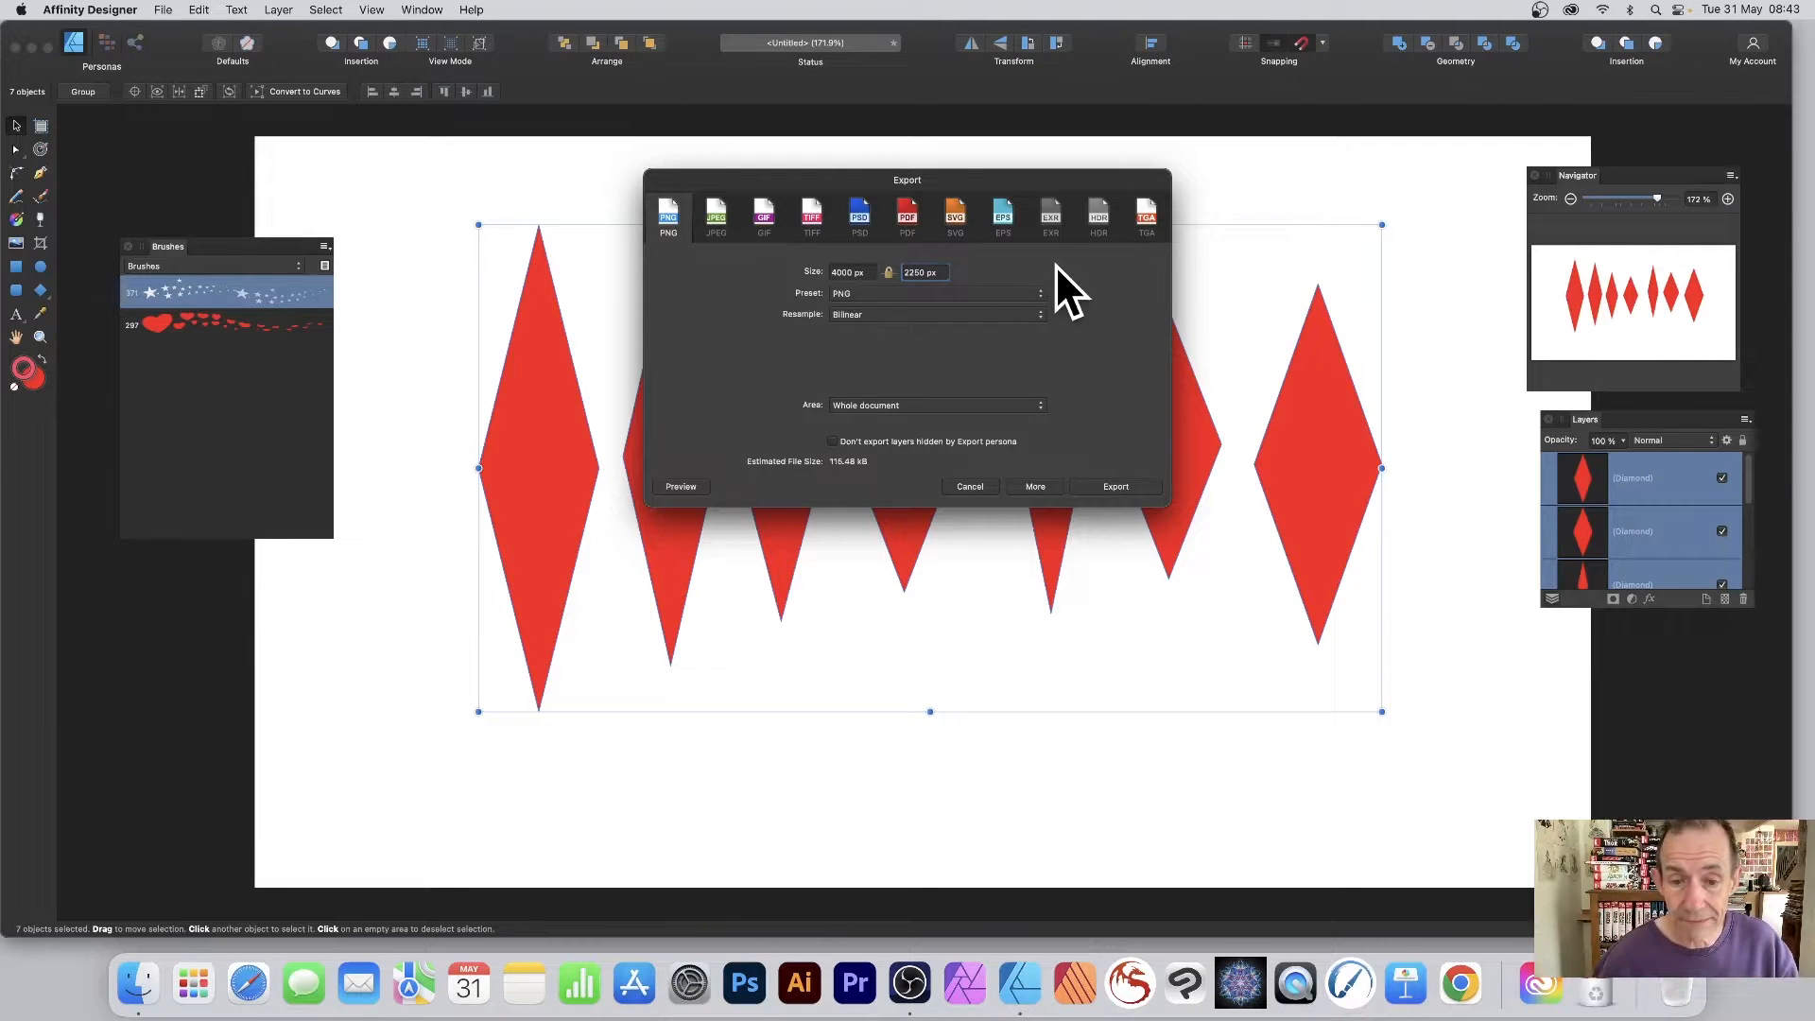
- Limit the export area to Selection Only and save it to the Desktop as test.png, replacing the existing file
{"action": "left_click", "coordinate": [914, 401]}
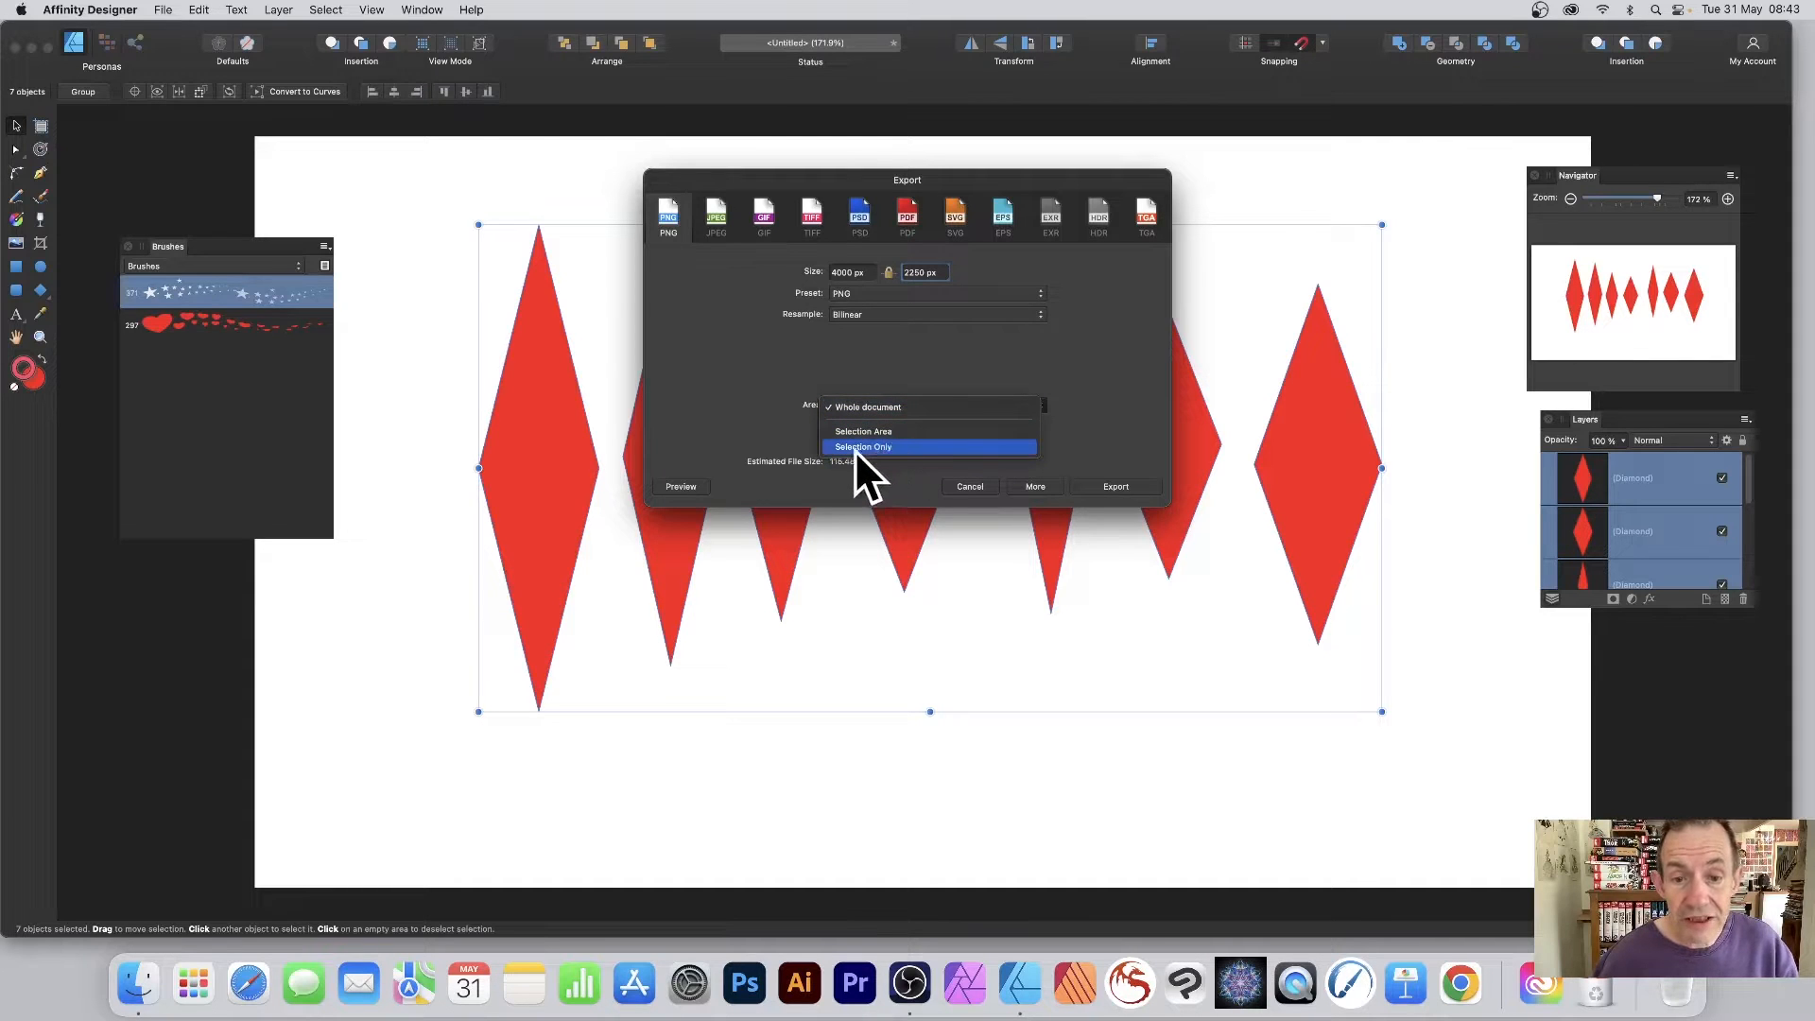
{"action": "left_click", "coordinate": [883, 447]}
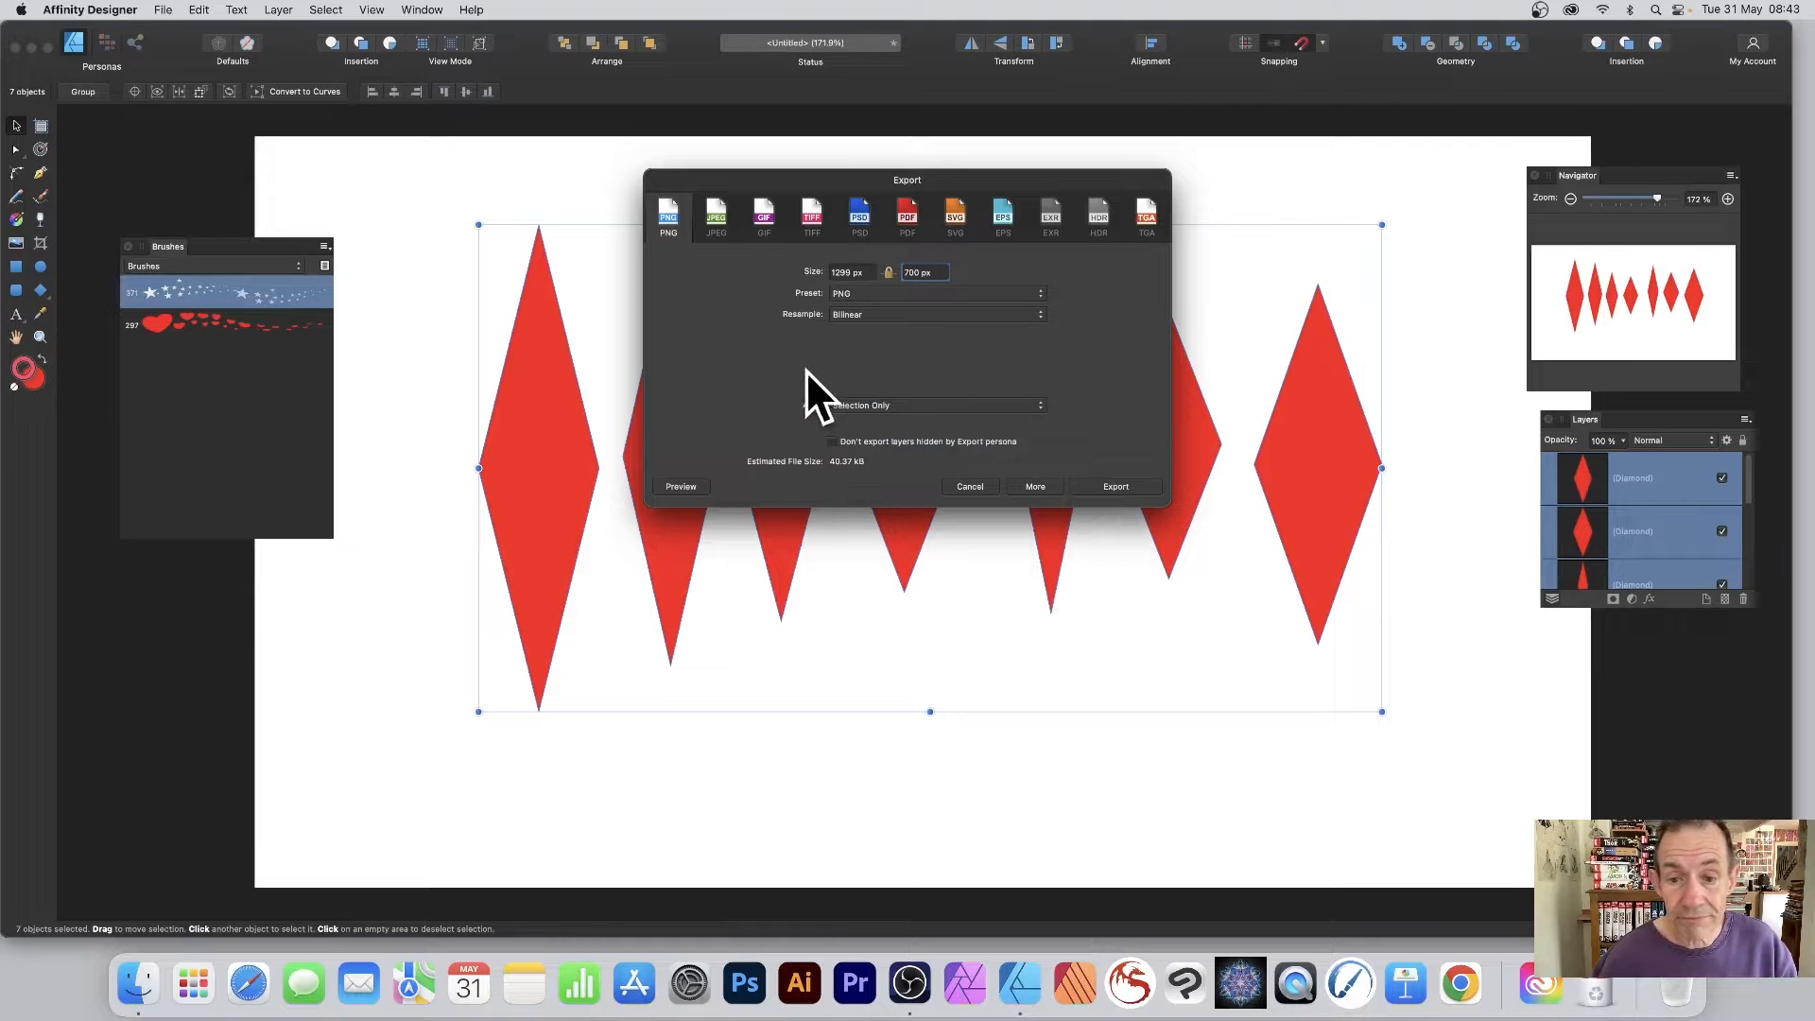
{"action": "left_click", "coordinate": [1116, 486]}
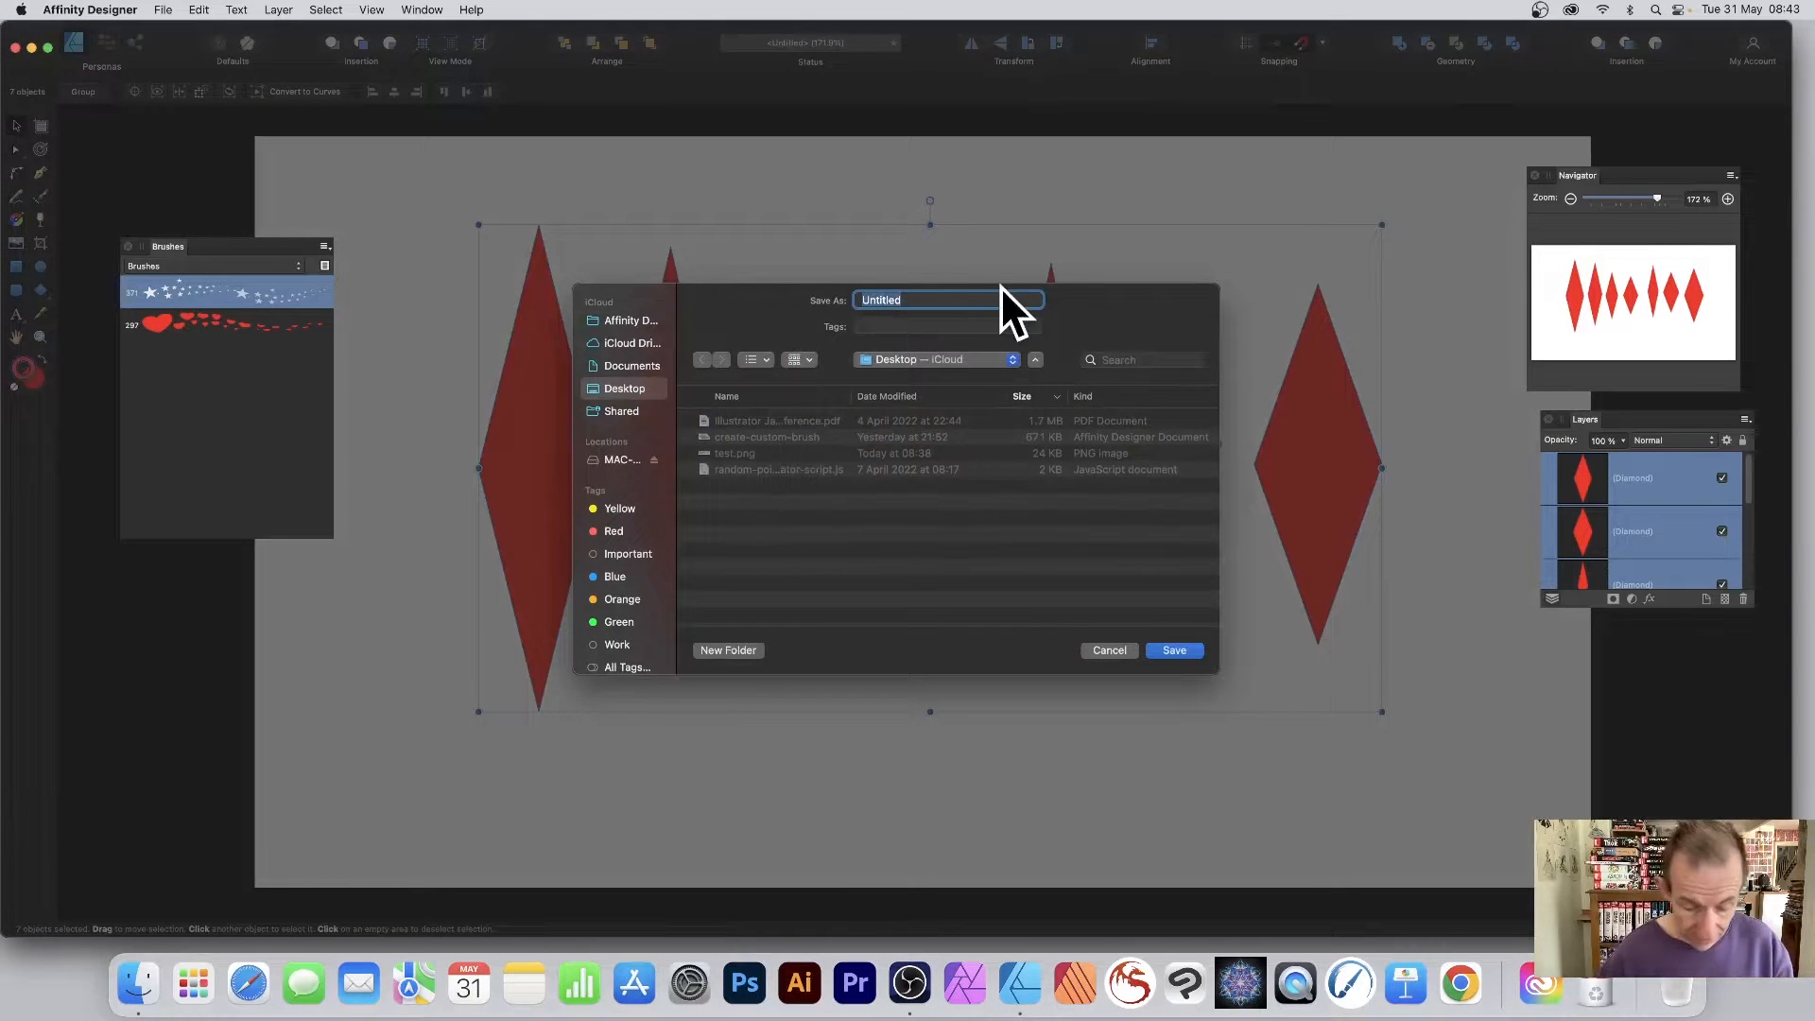
{"action": "type", "text": "test.png"}
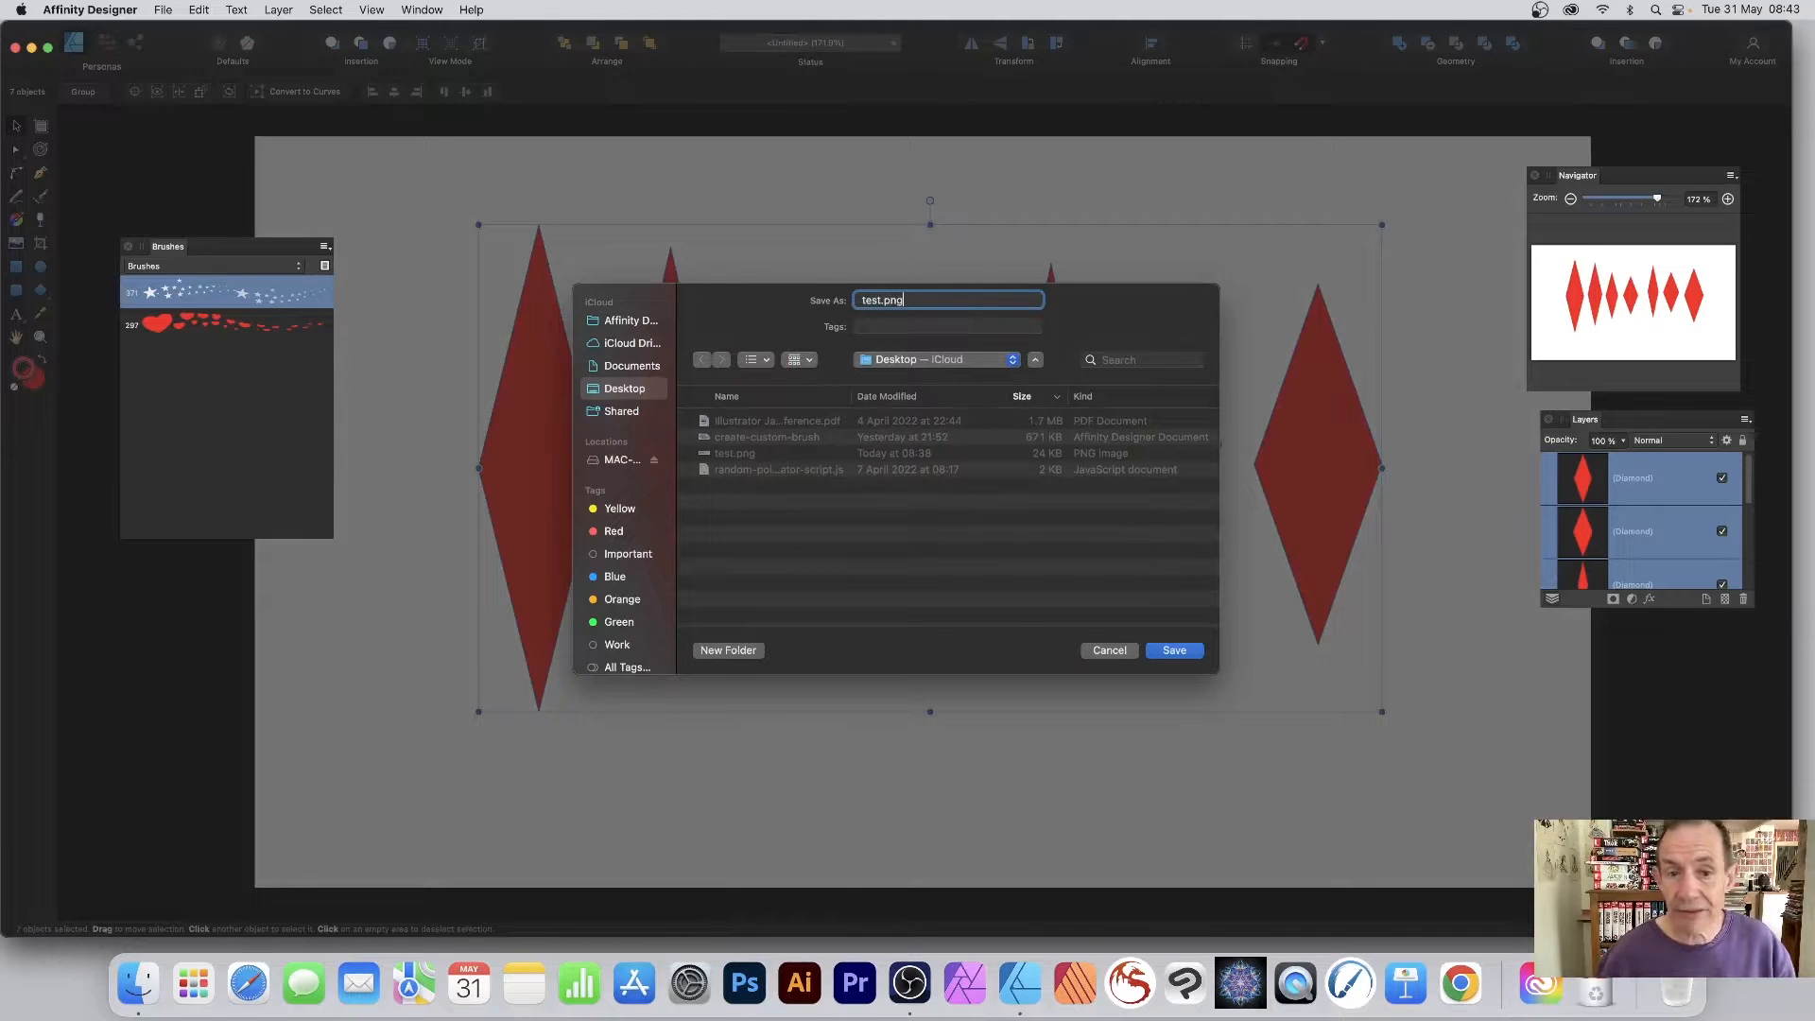
{"action": "left_click", "coordinate": [1175, 650]}
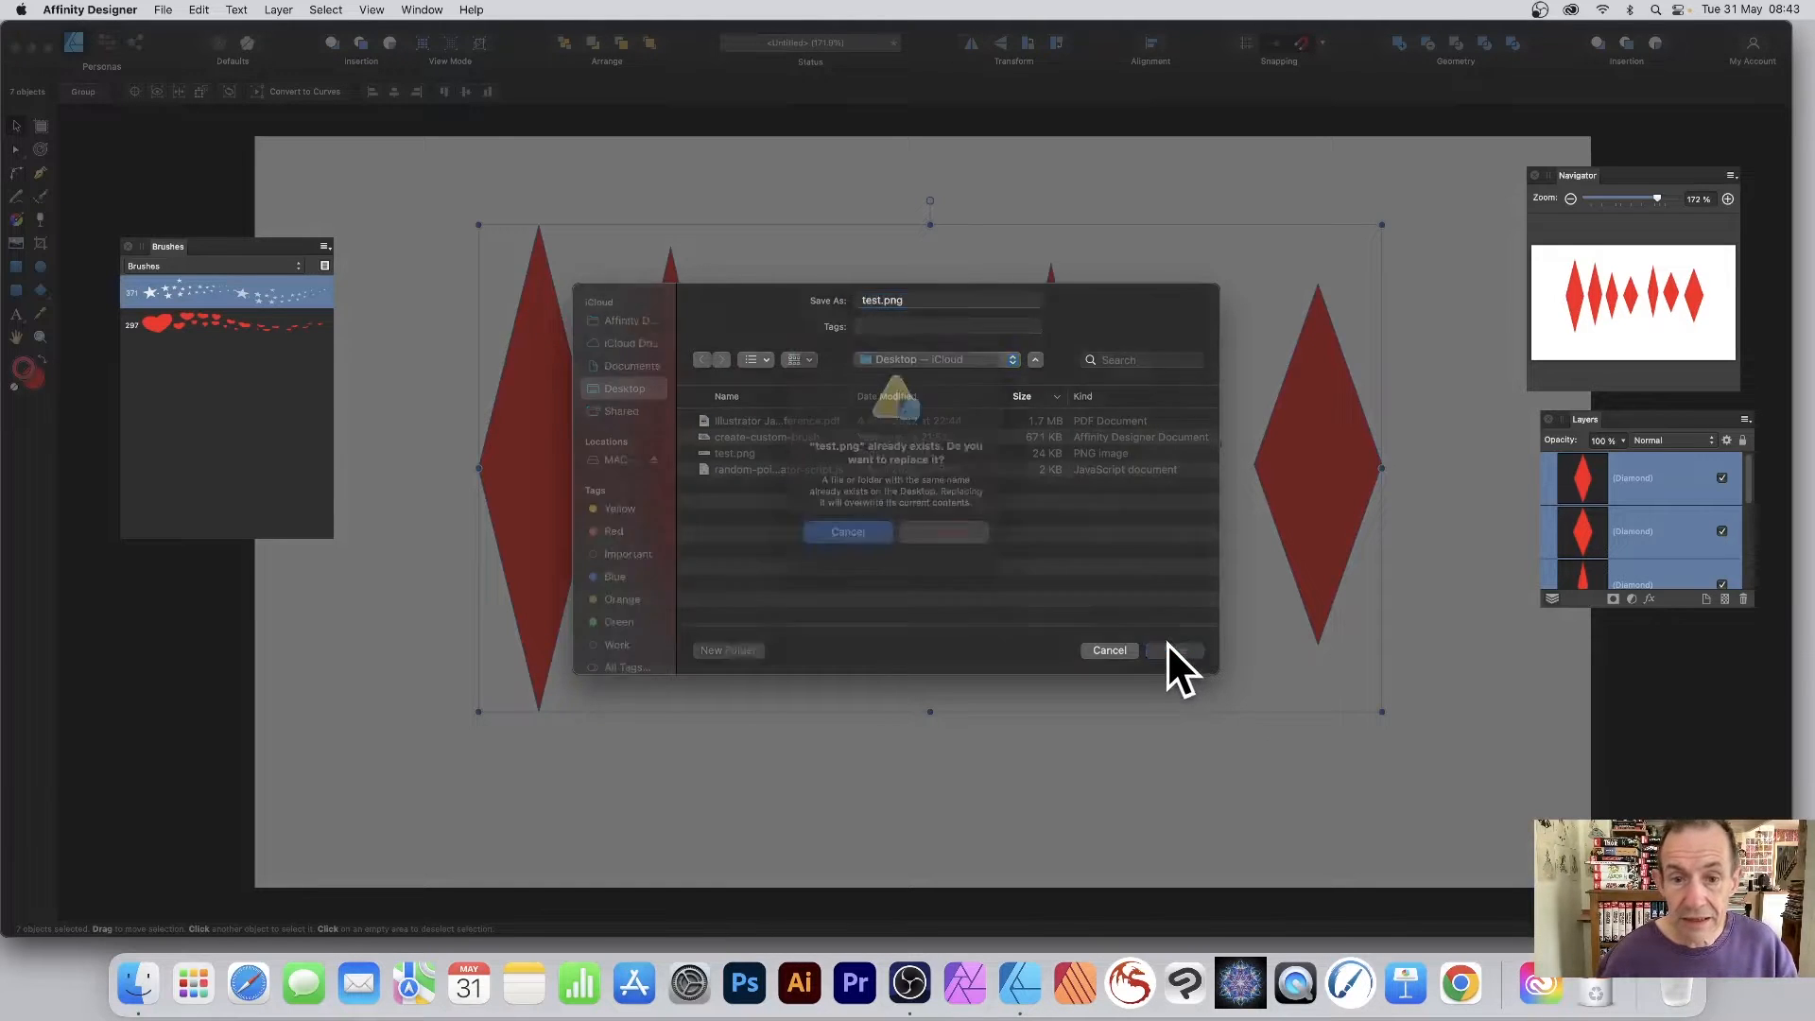
{"action": "left_click", "coordinate": [943, 555]}
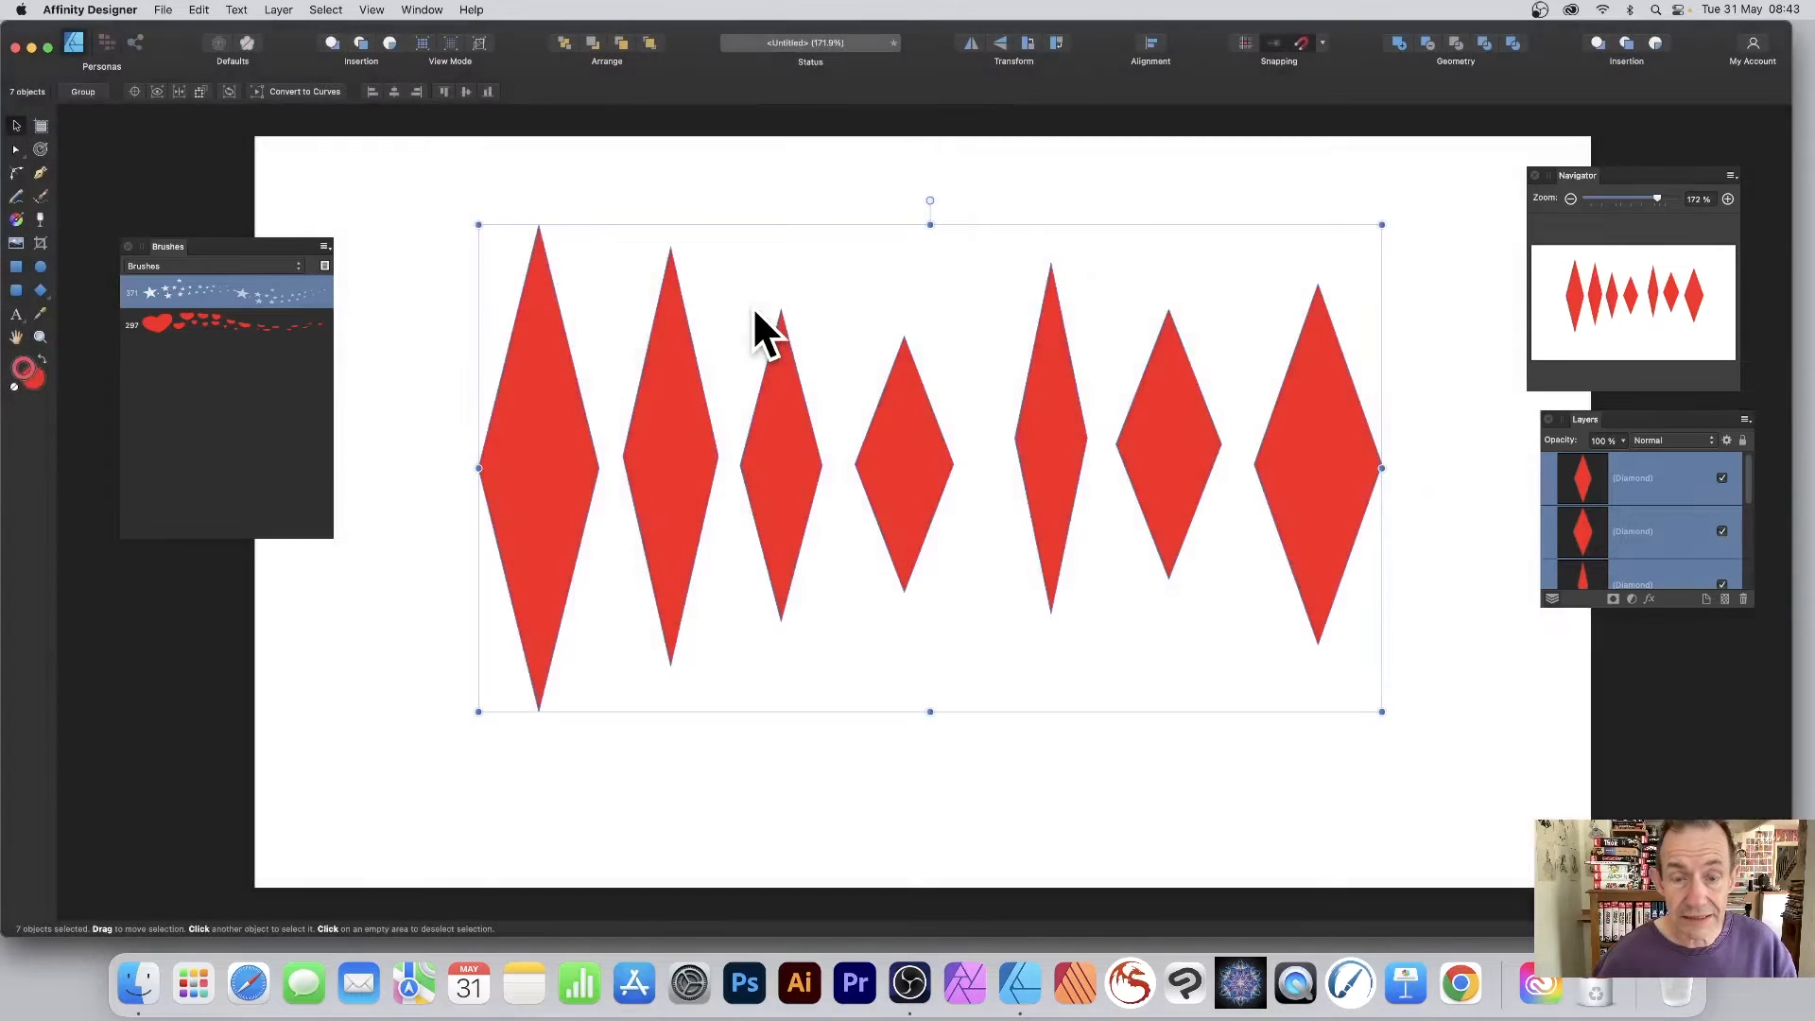
- Delete the diamonds from the page and create a new textured image brush from test.png
{"action": "key", "text": "Delete"}
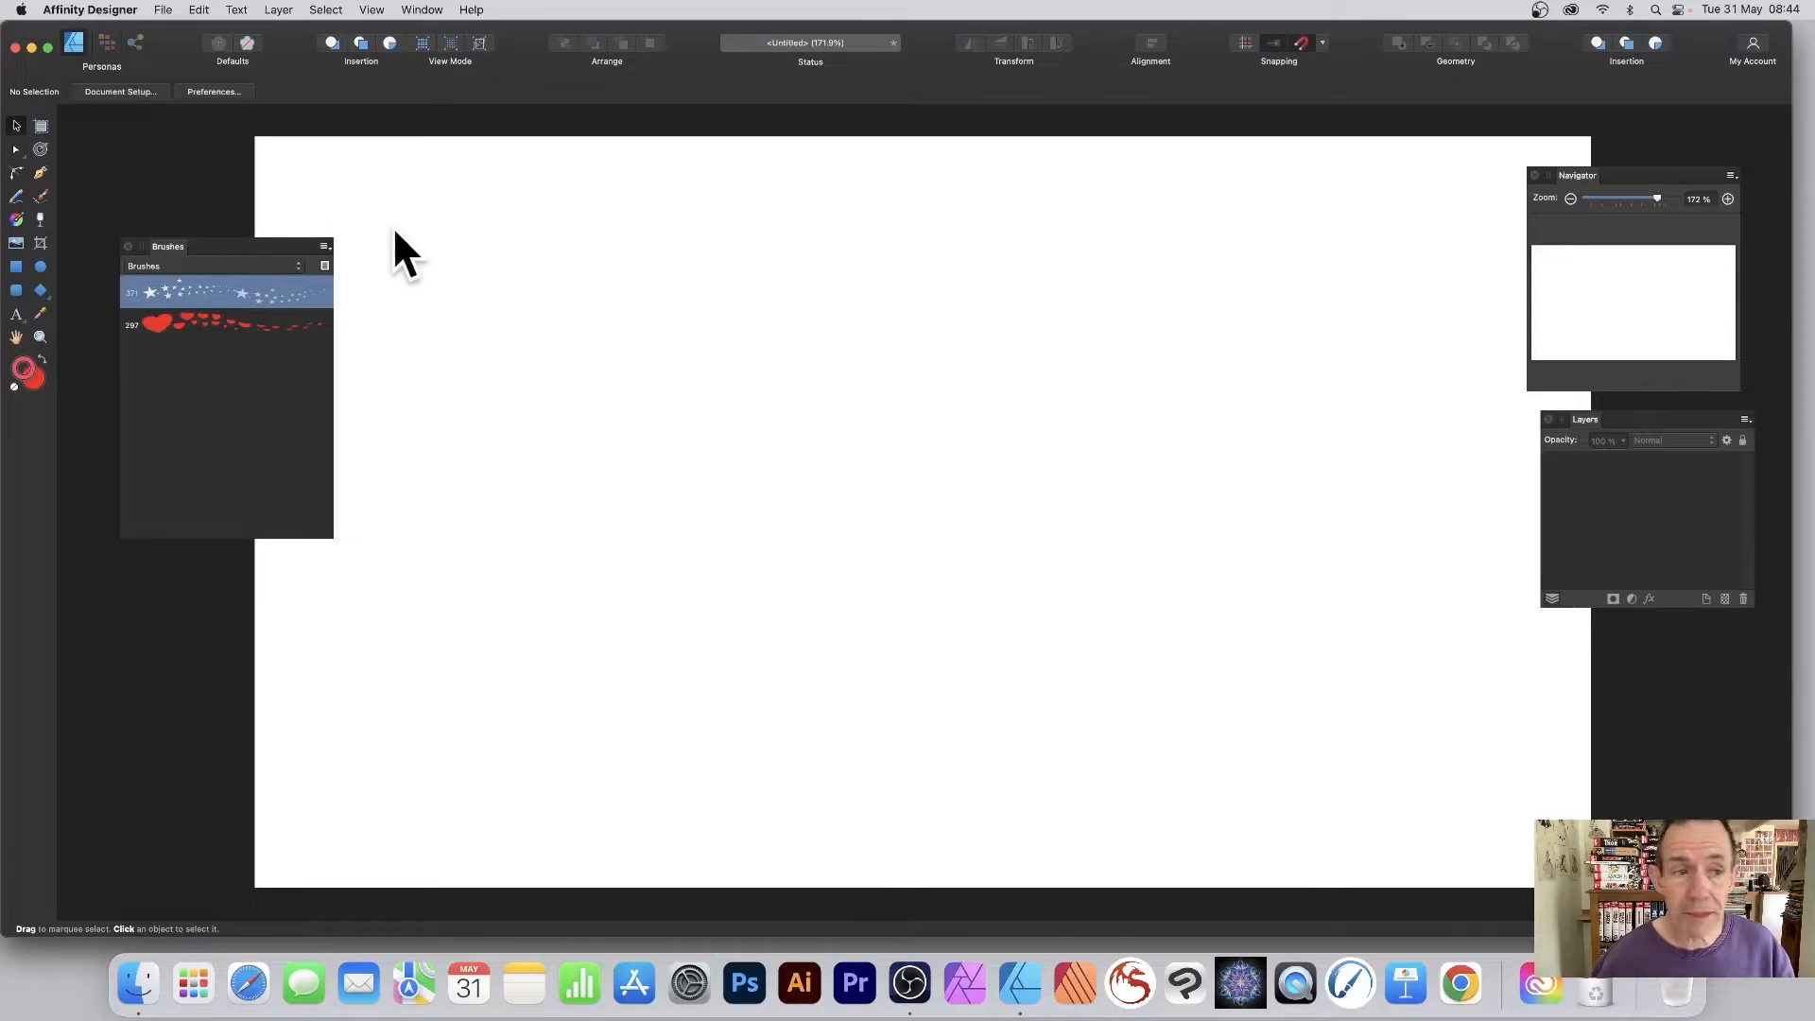
{"action": "left_click", "coordinate": [324, 247]}
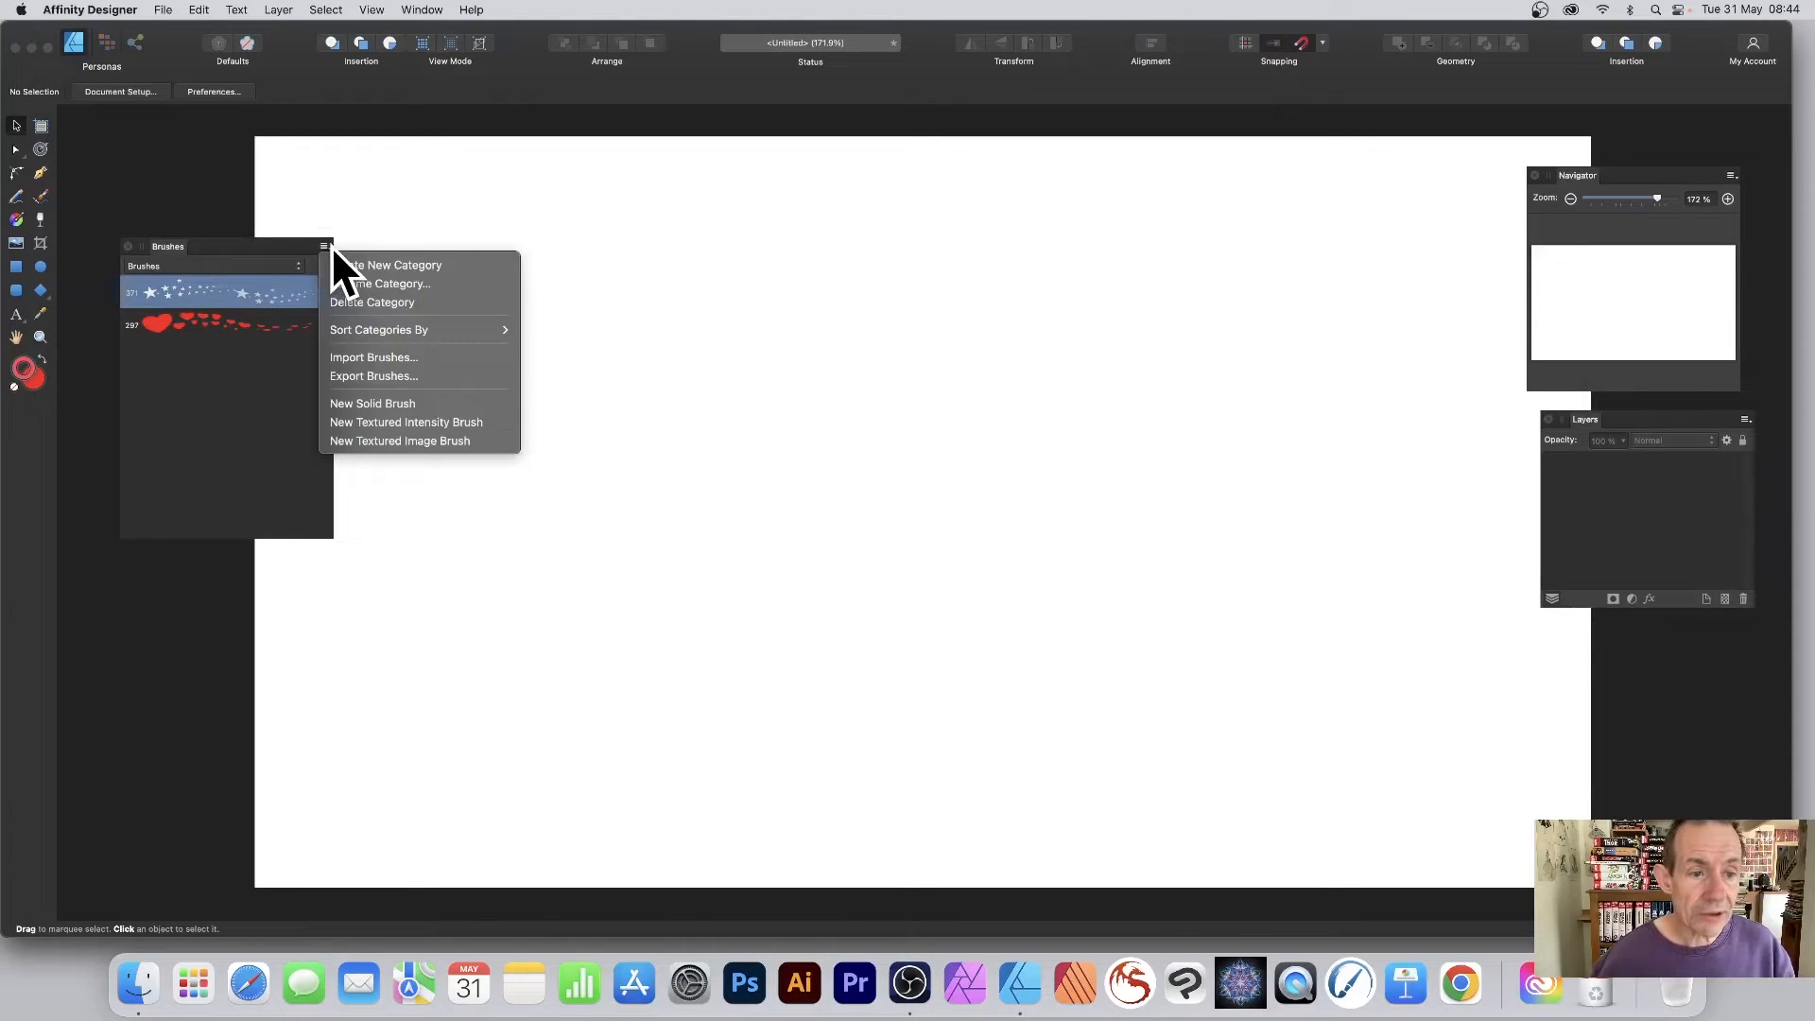
{"action": "left_click", "coordinate": [440, 447]}
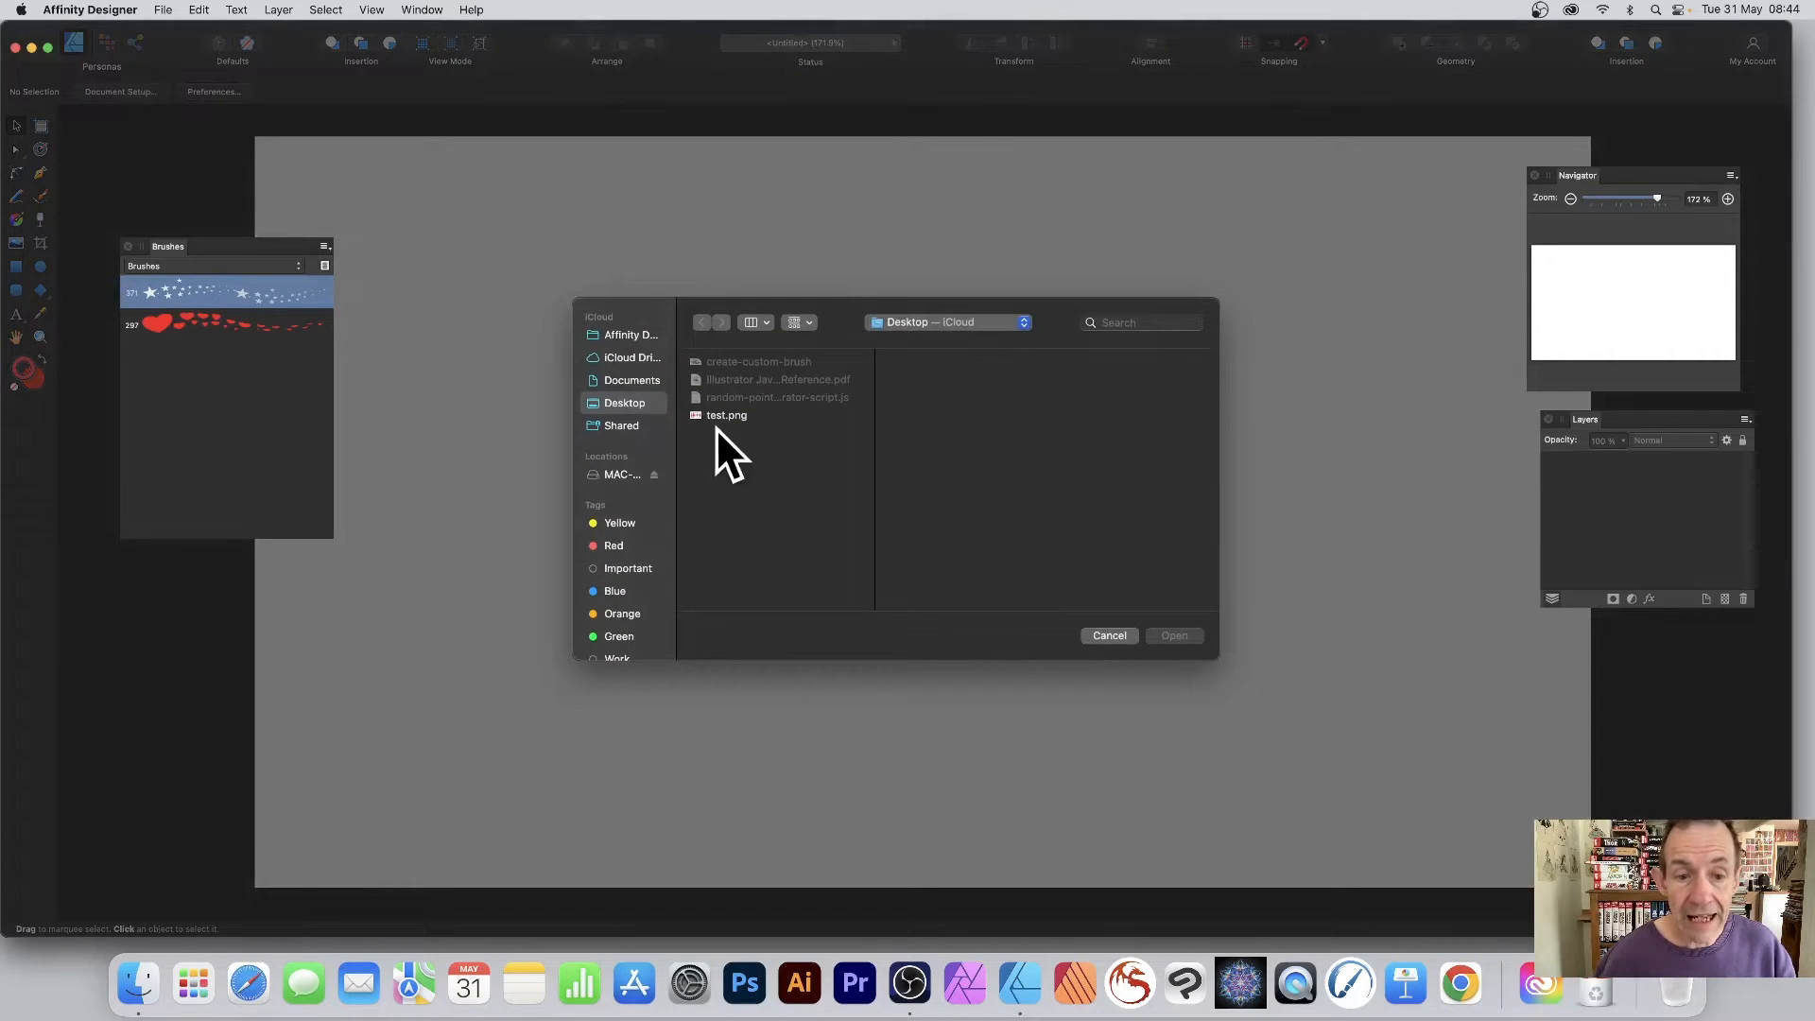
{"action": "left_click", "coordinate": [720, 416]}
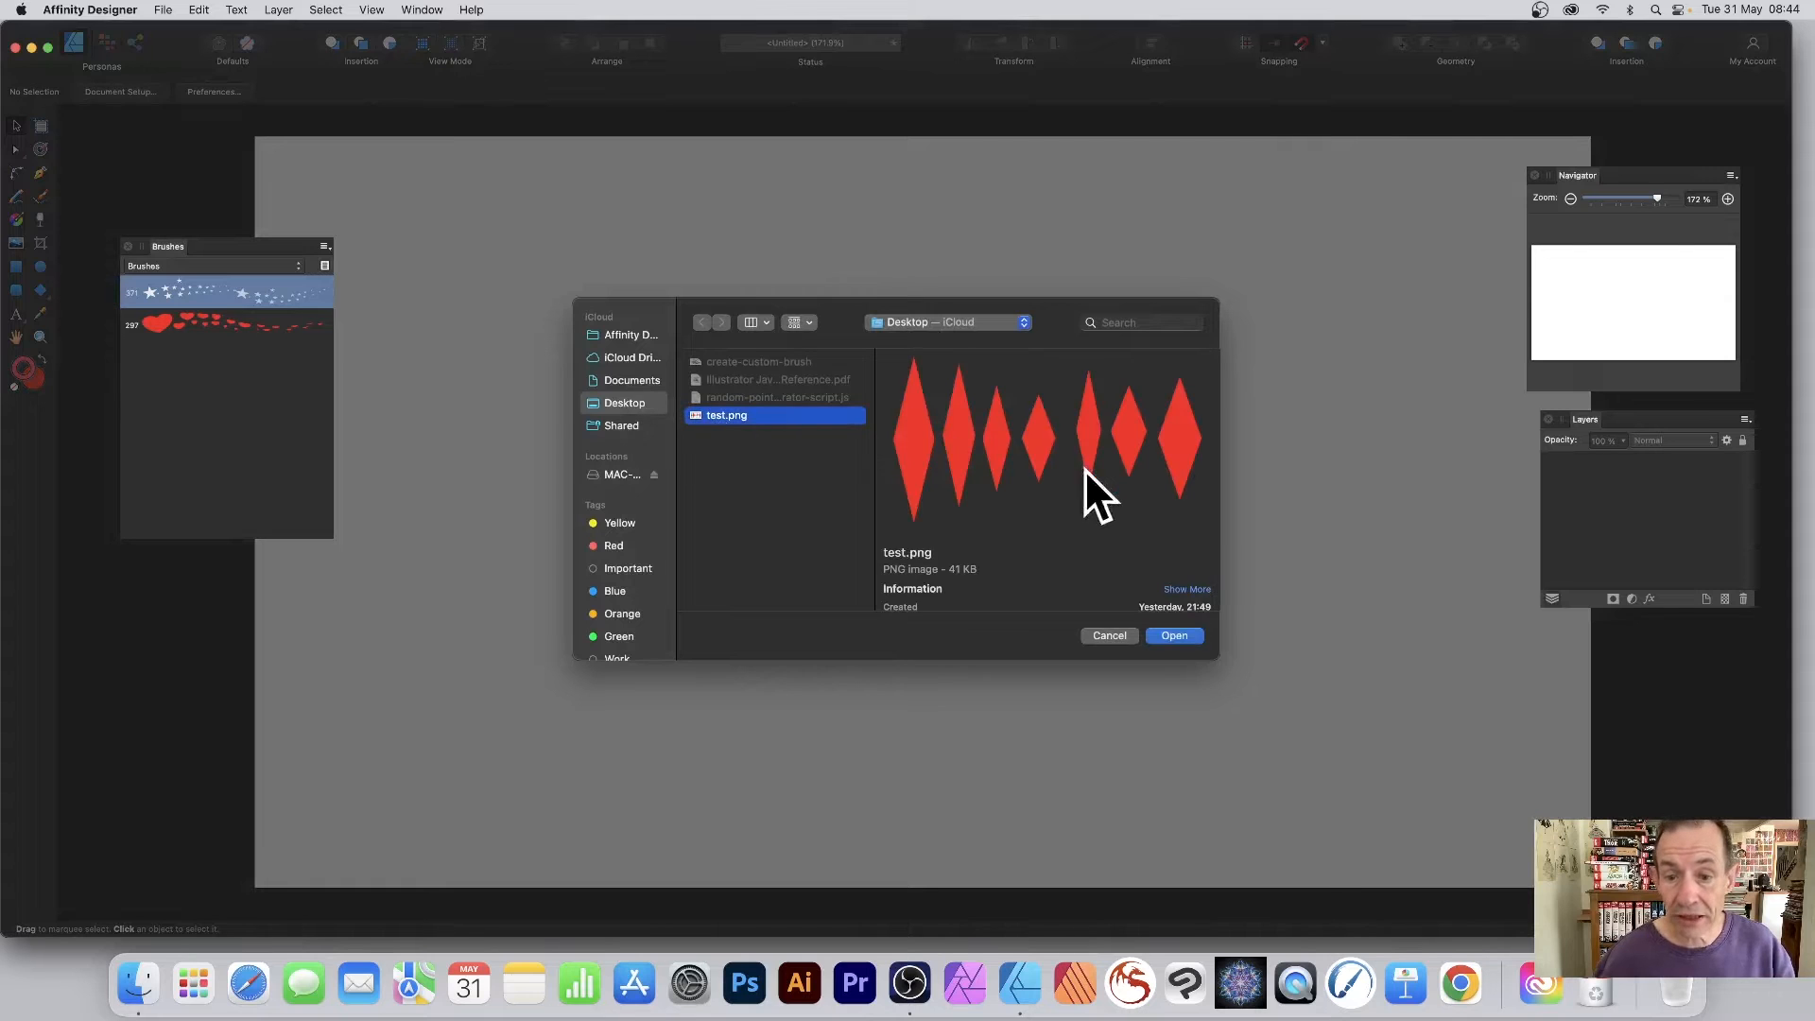
{"action": "left_click", "coordinate": [1184, 635]}
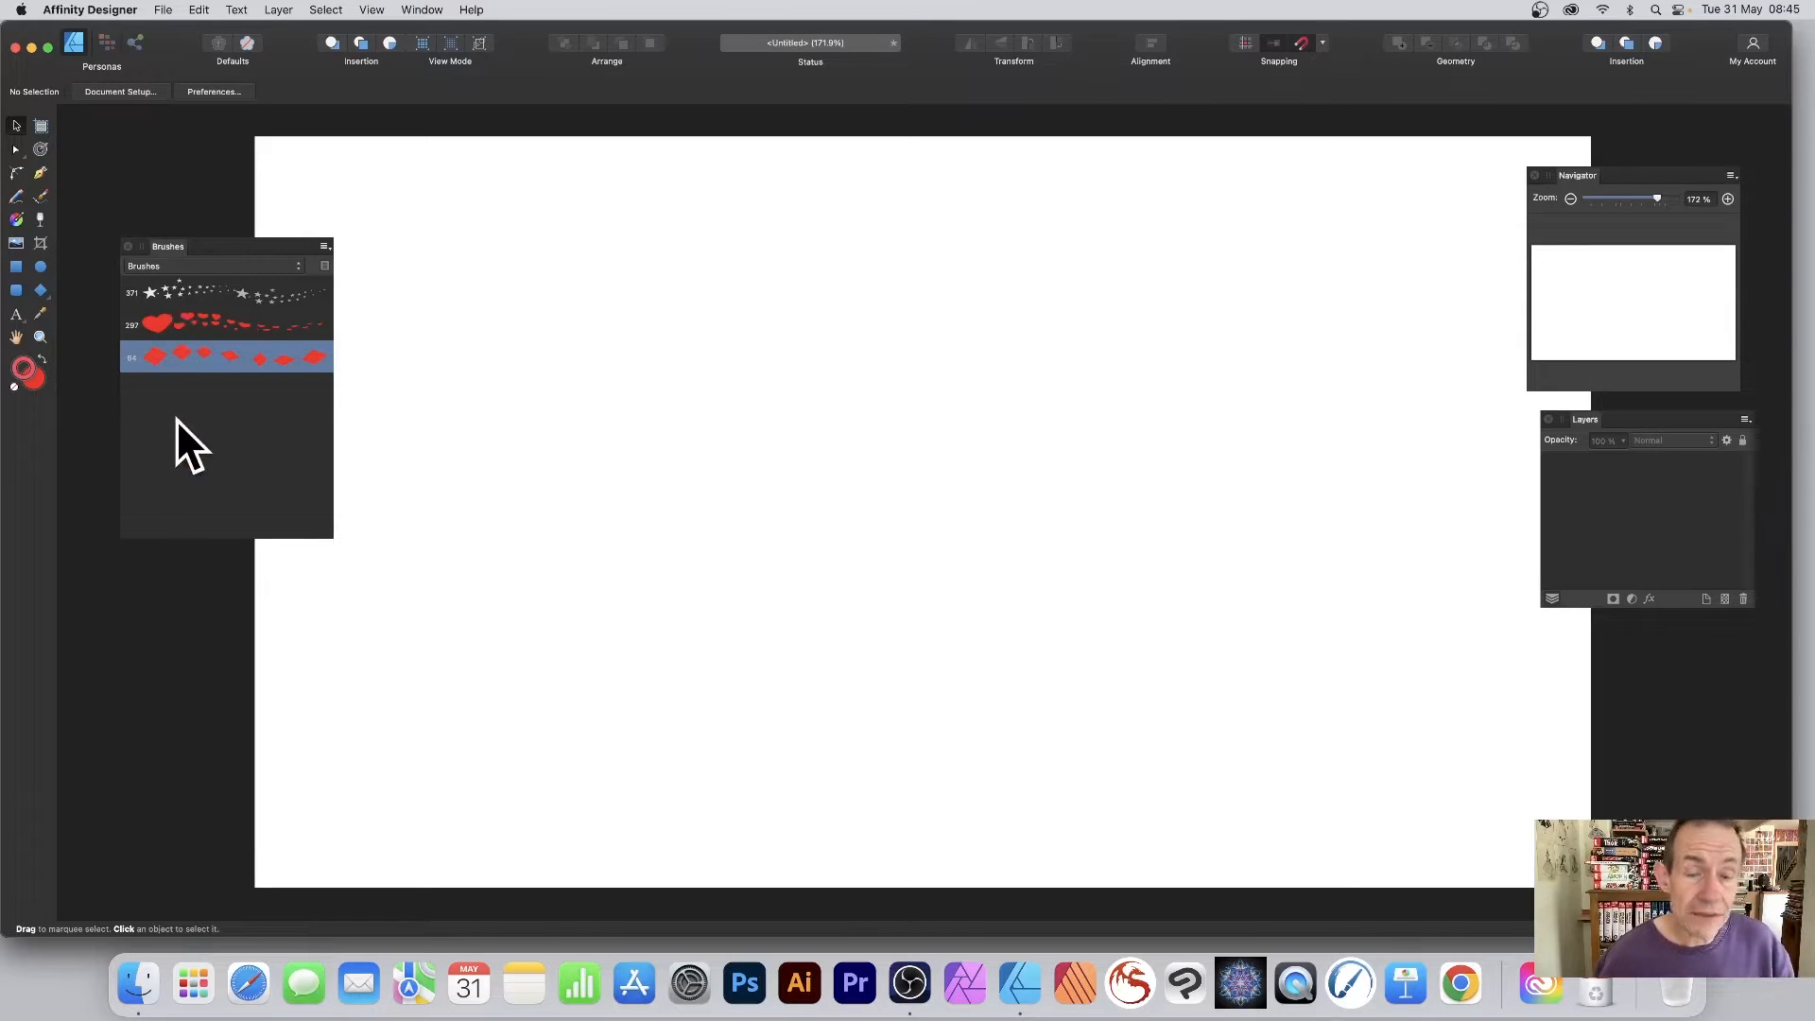
{"action": "left_click", "coordinate": [157, 264]}
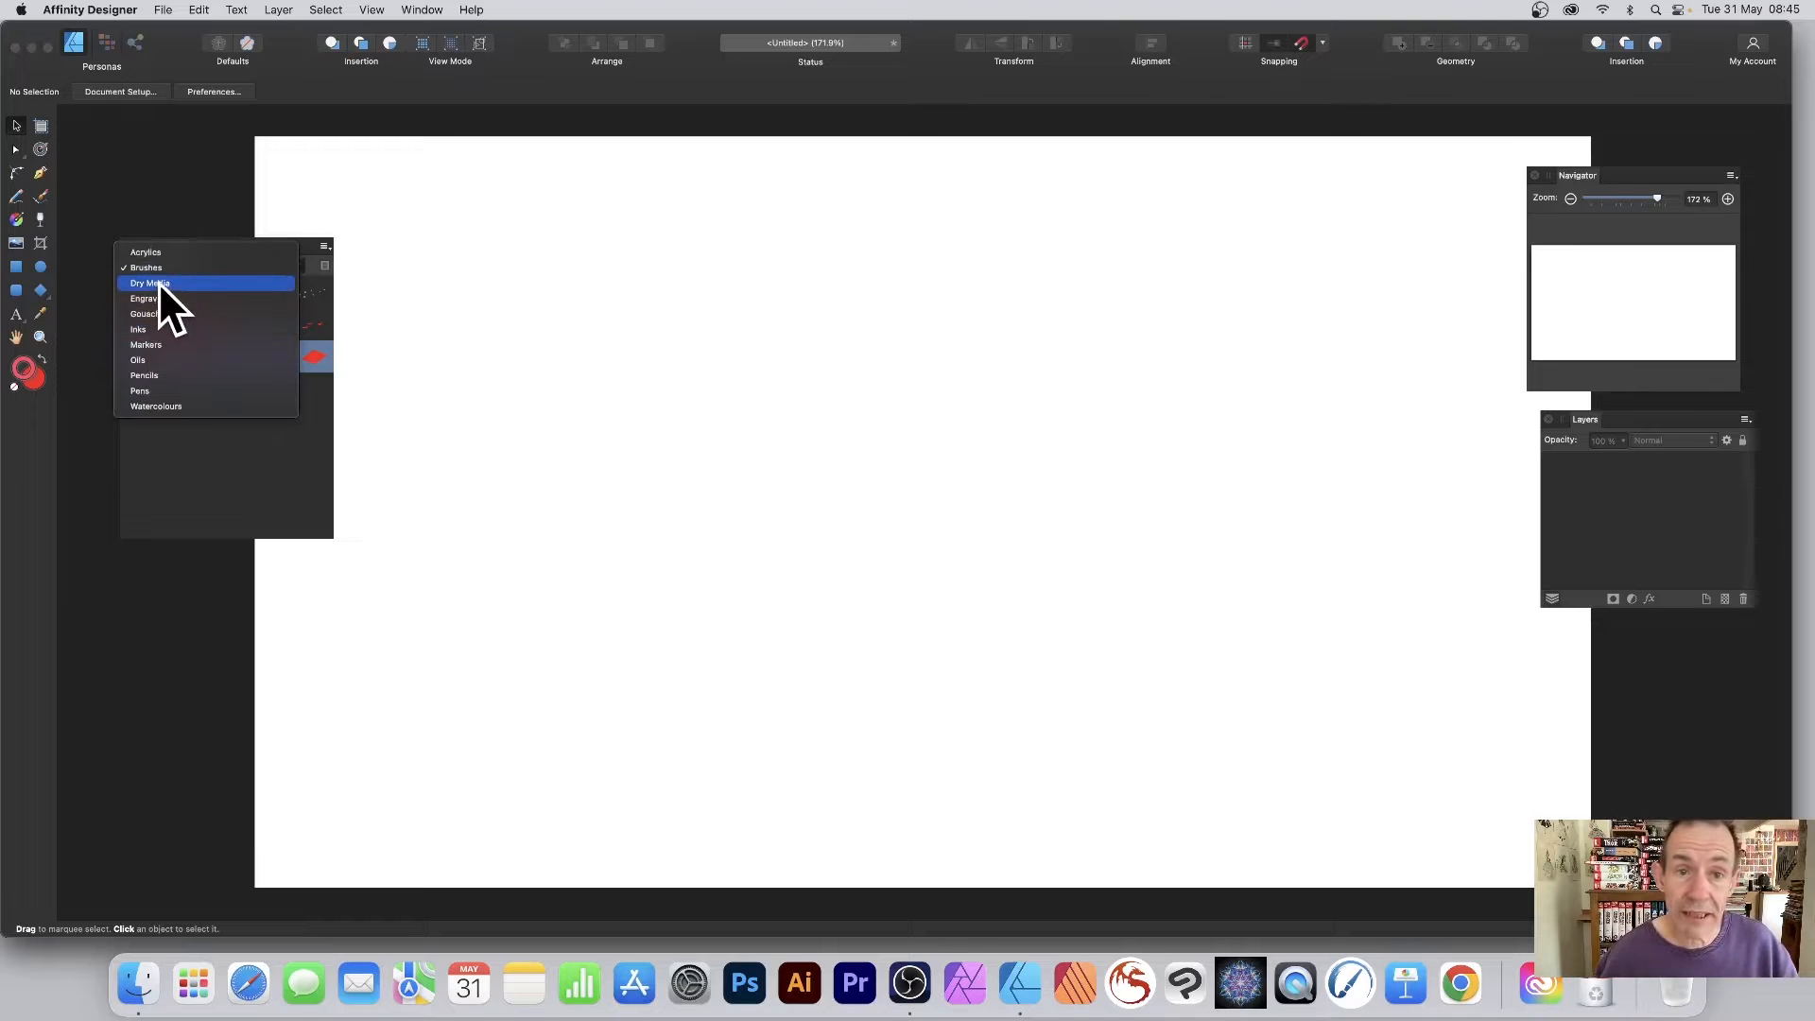
{"action": "left_click", "coordinate": [208, 448]}
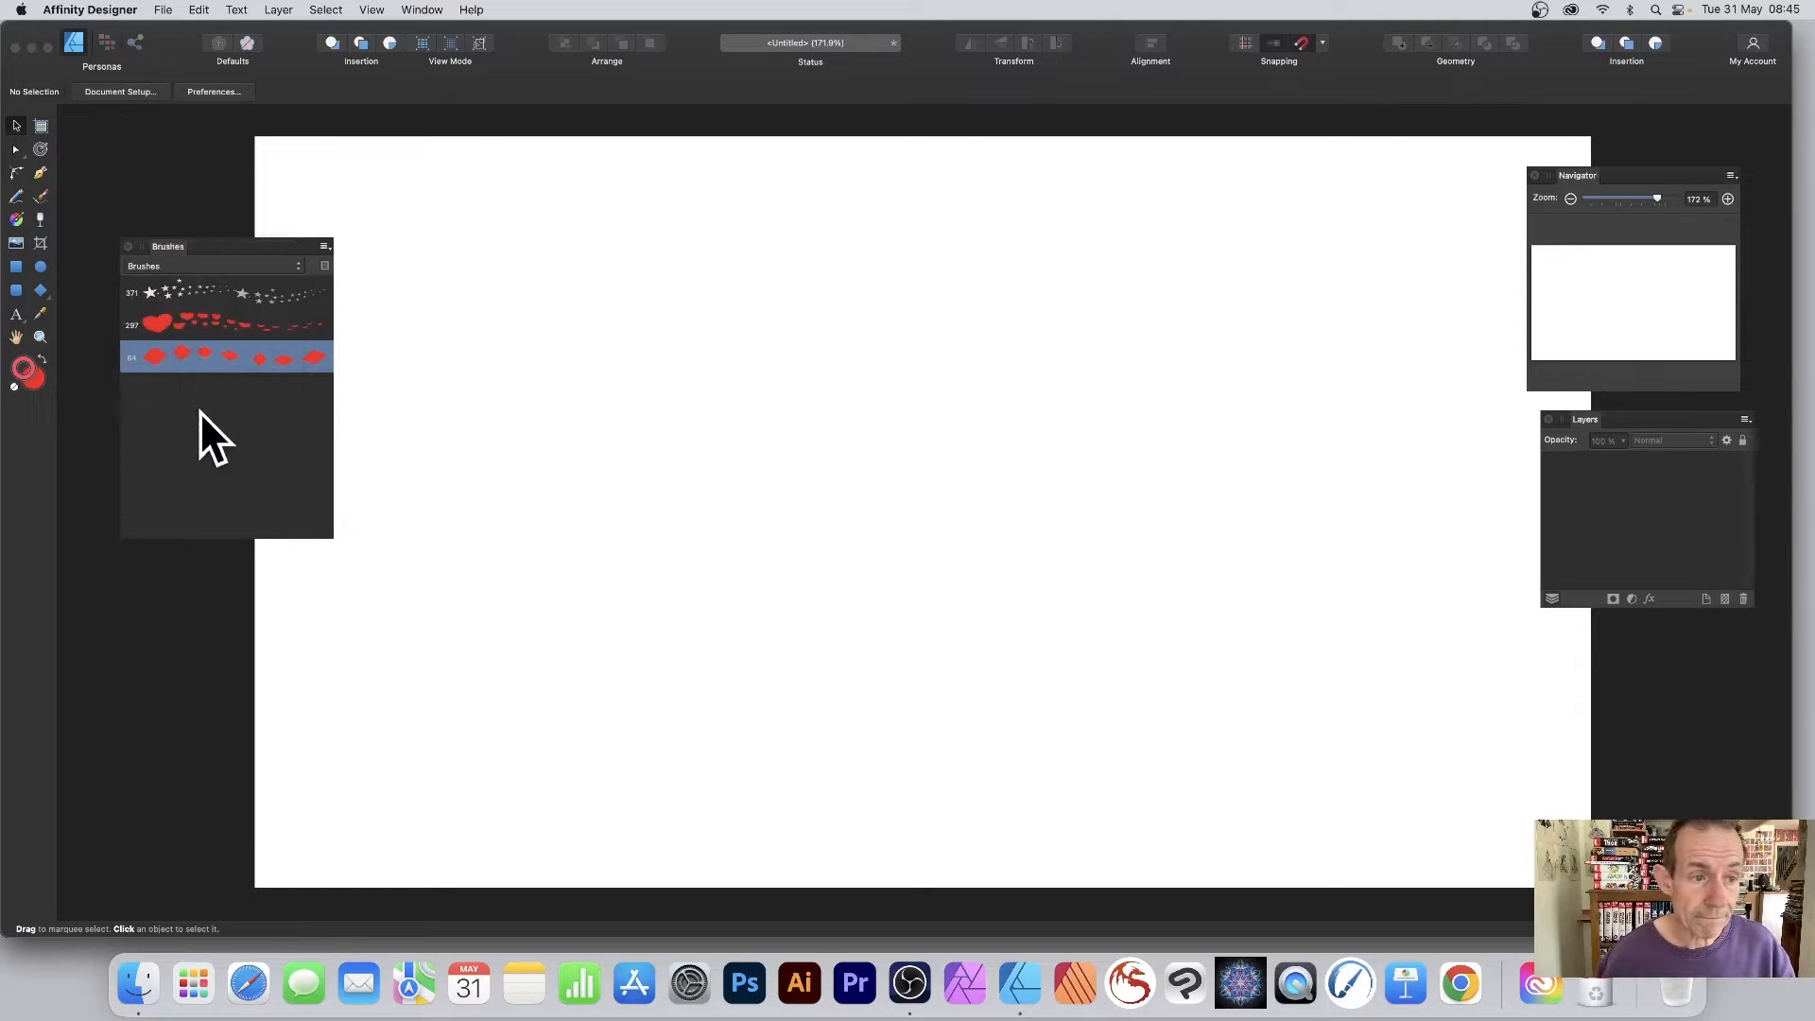
- Edit the diamond brush to a width of 311.6 px, a size variance of 52 % and a Repeat body
{"action": "double_click", "coordinate": [180, 352]}
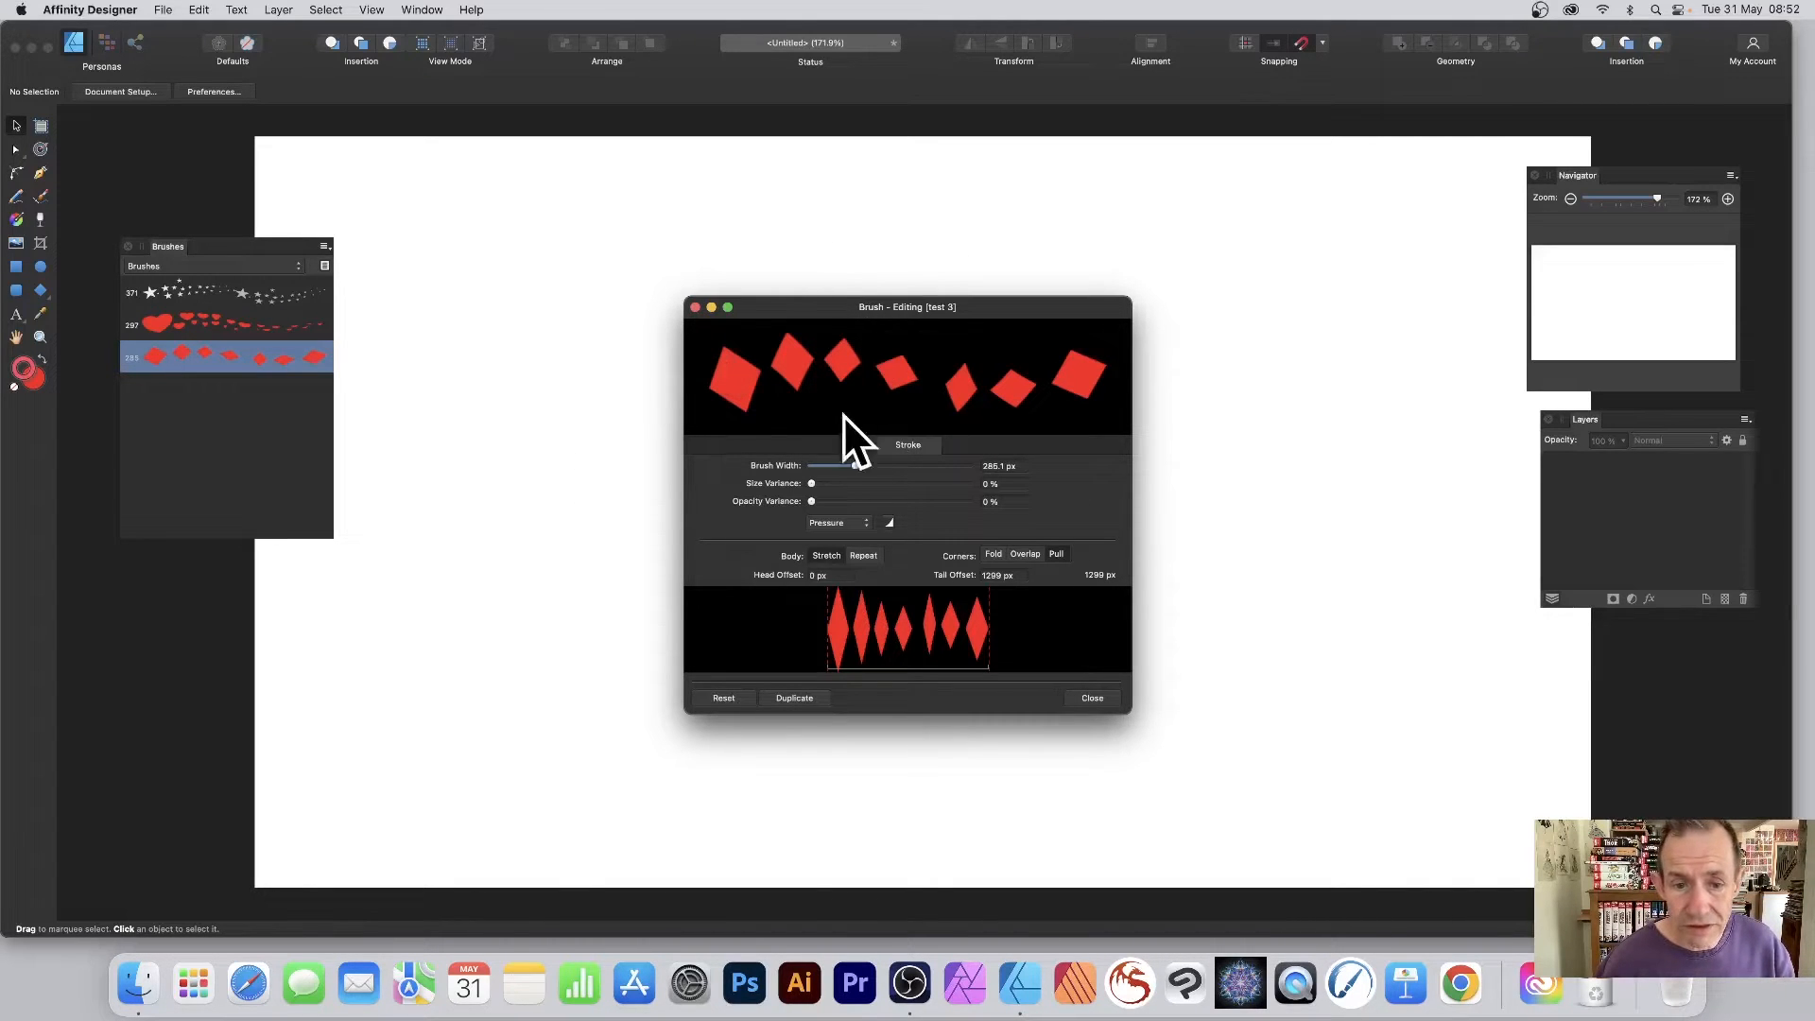
{"action": "left_click_drag", "start_coordinate": [851, 464], "coordinate": [891, 486]}
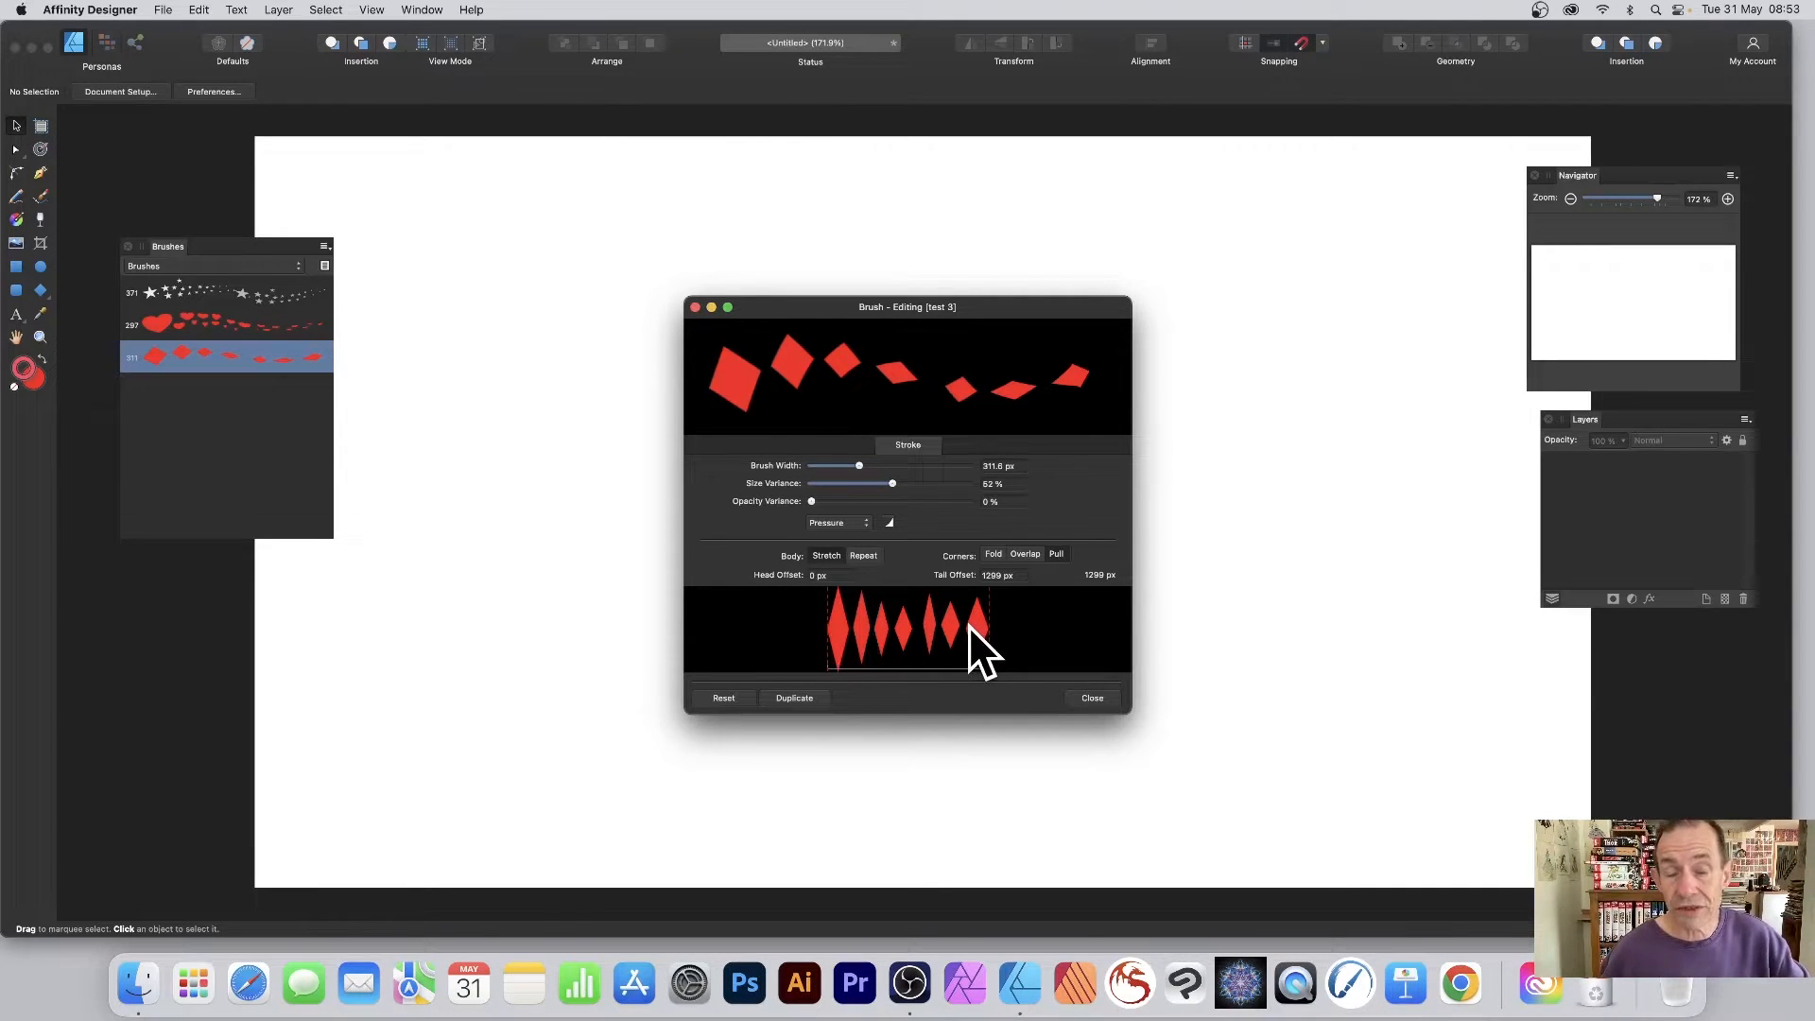
{"action": "left_click", "coordinate": [864, 556]}
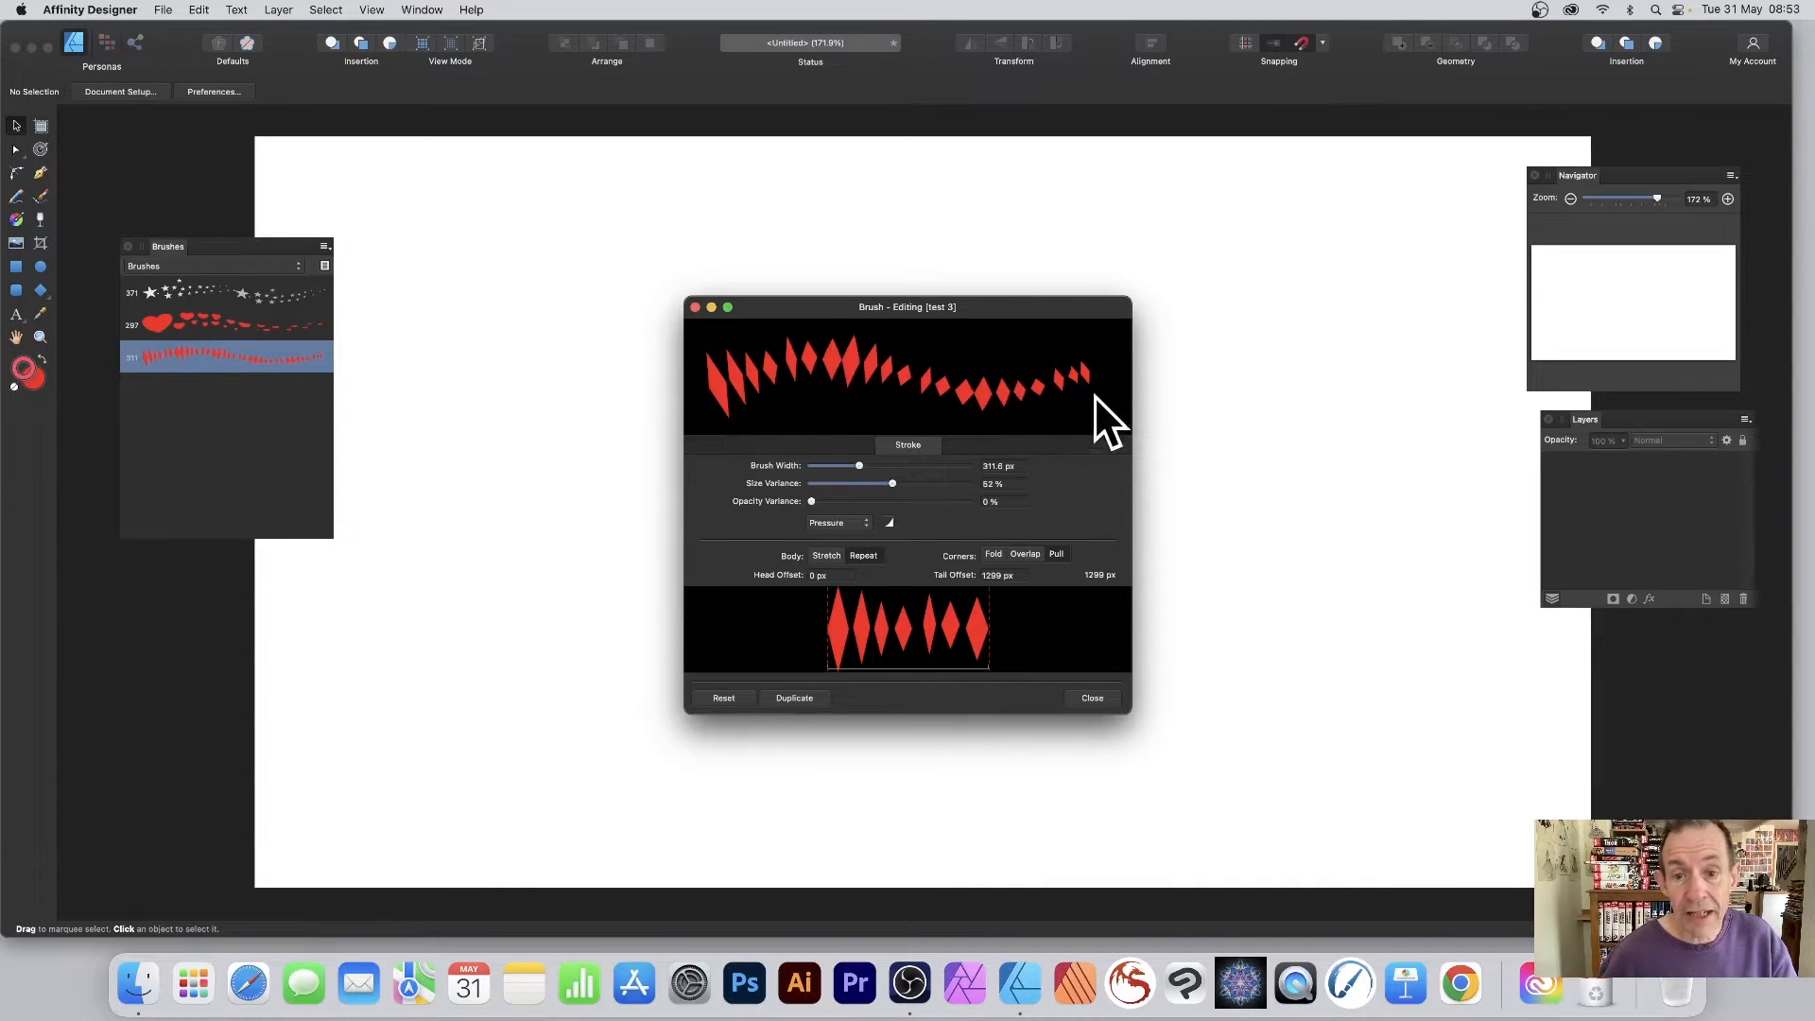
{"action": "left_click", "coordinate": [1093, 699]}
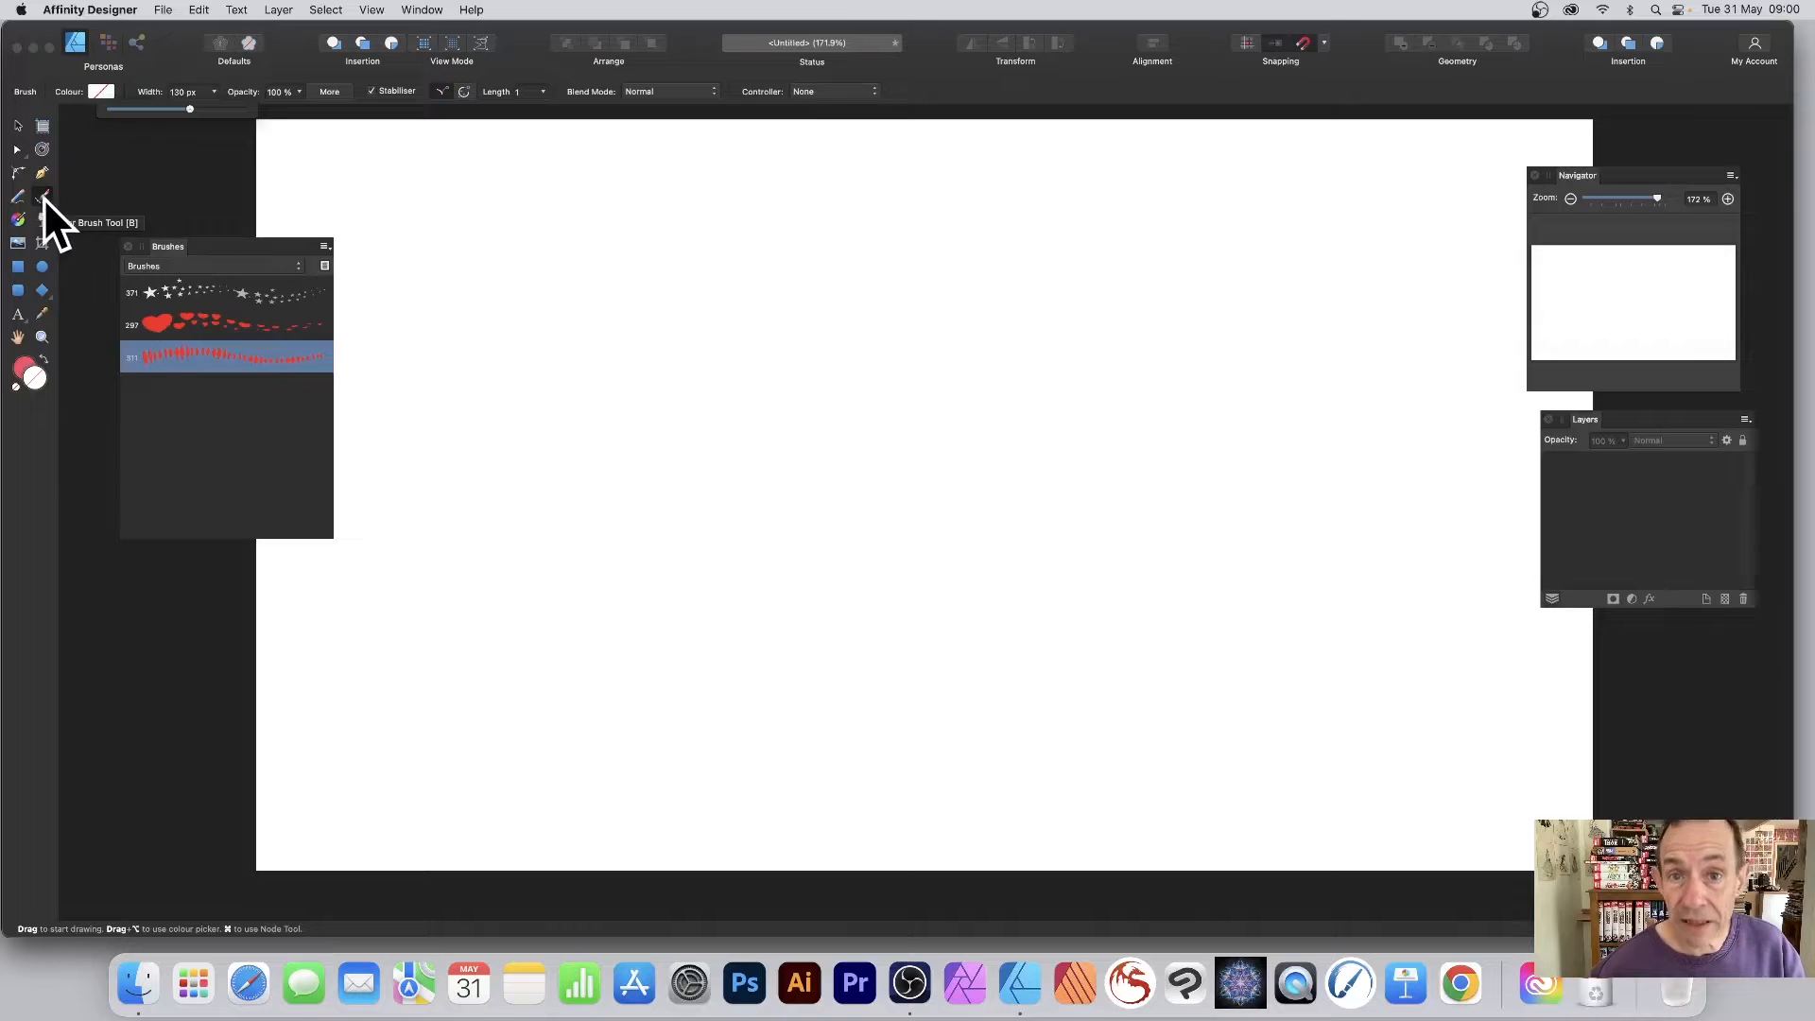
- Set the Vector Brush width to 110 px, paint a looping test stroke with the diamond brush and undo it
{"action": "left_click", "coordinate": [42, 199]}
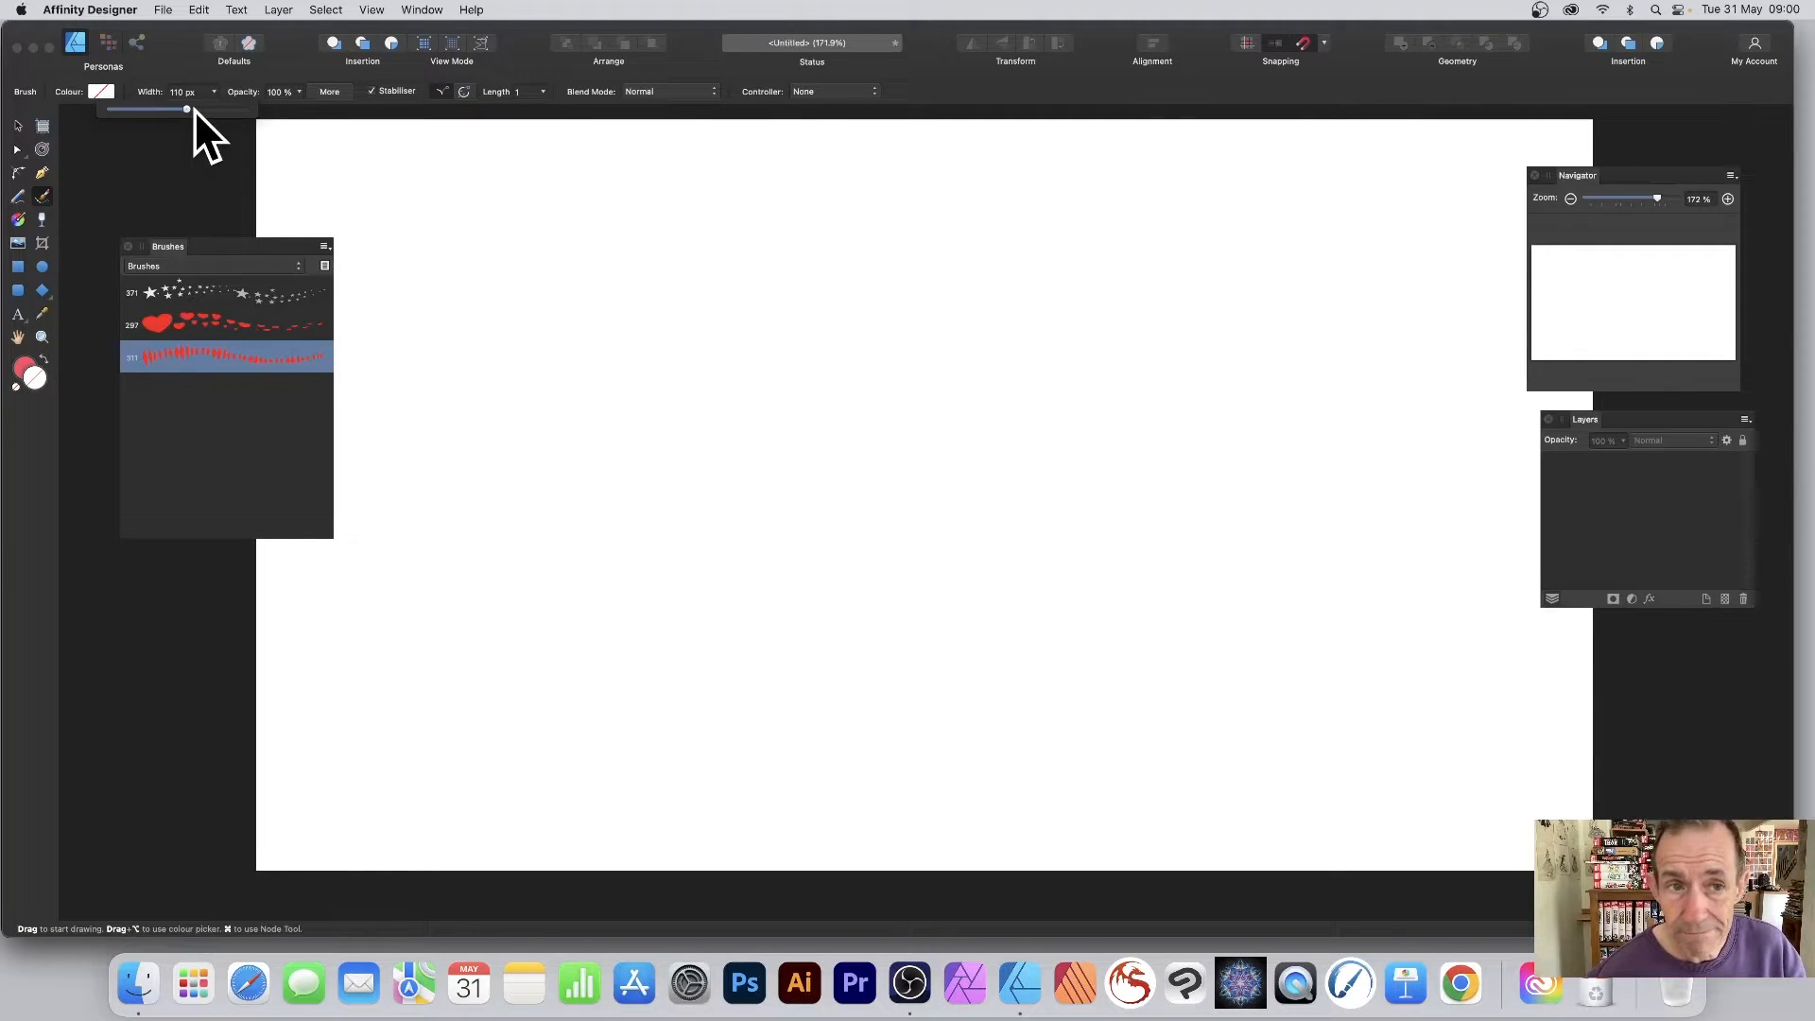
{"action": "left_click", "coordinate": [520, 60]}
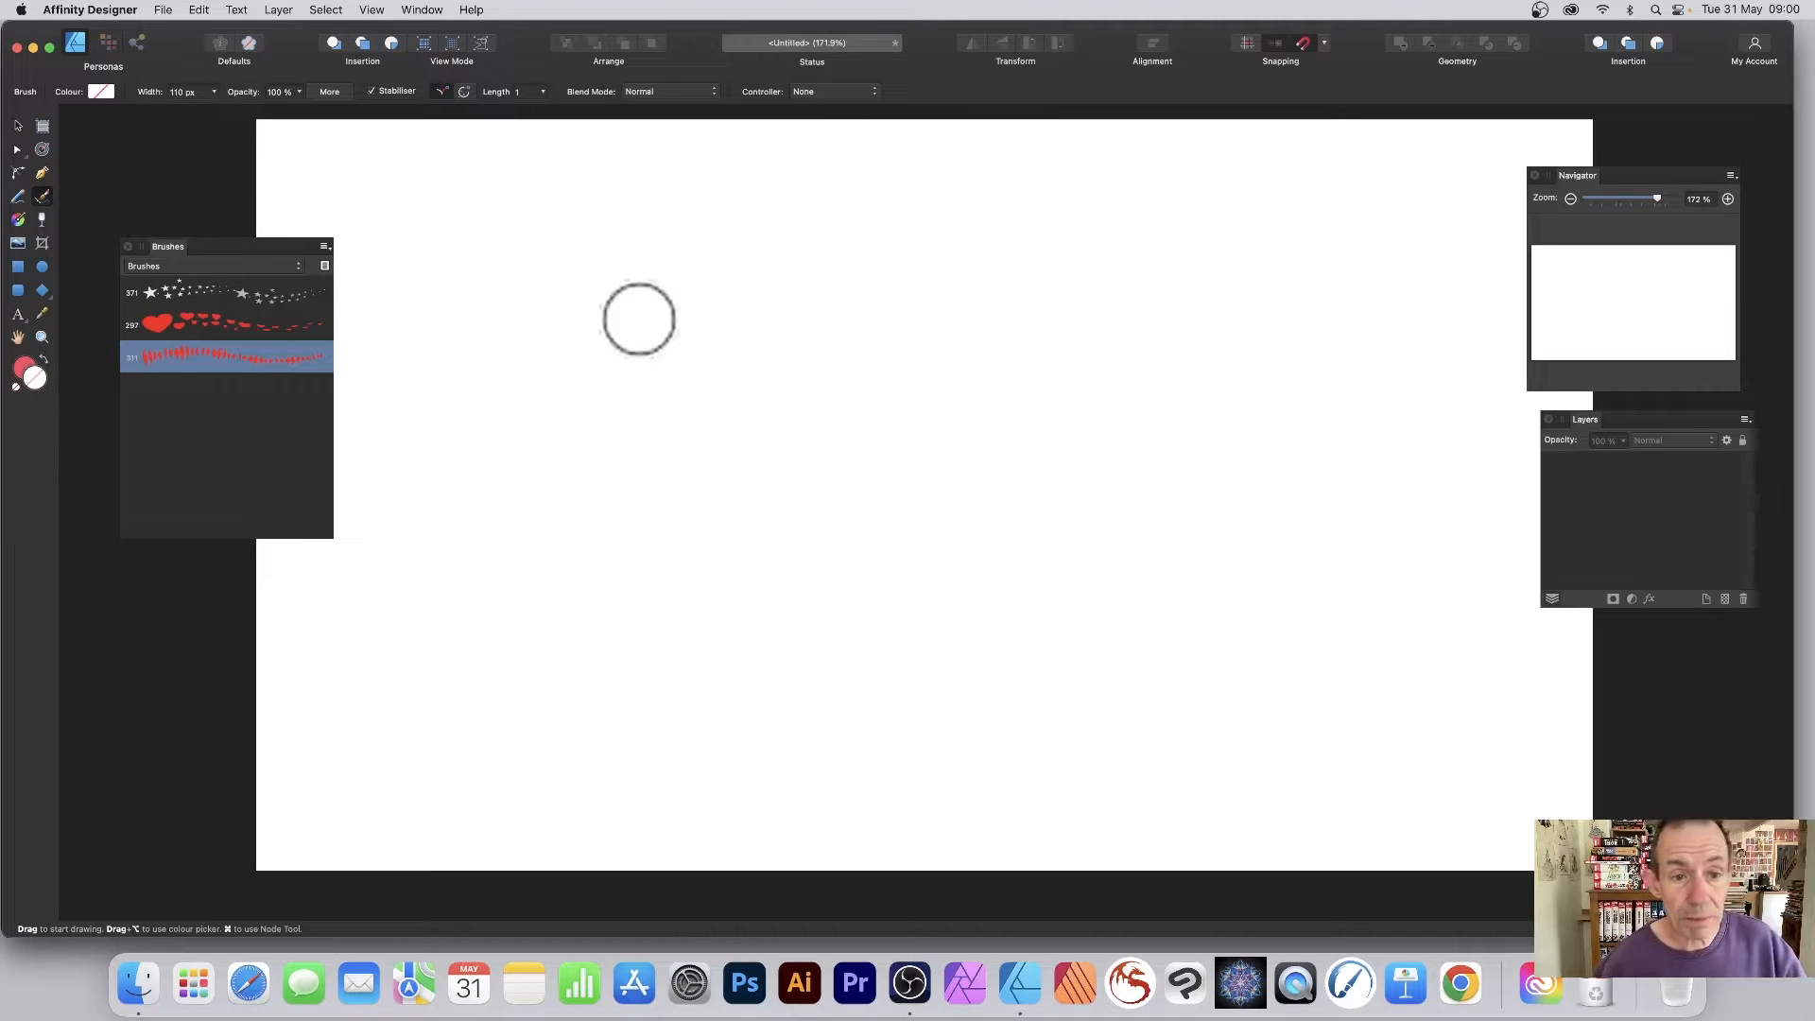
{"action": "mouse_move", "coordinate": [364, 239]}
{"action": "left_mouse_down"}
{"action": "mouse_move", "coordinate": [512, 294]}
{"action": "mouse_move", "coordinate": [872, 187]}
{"action": "mouse_move", "coordinate": [1101, 225]}
{"action": "mouse_move", "coordinate": [1175, 303]}
{"action": "mouse_move", "coordinate": [1054, 552]}
{"action": "mouse_move", "coordinate": [845, 550]}
{"action": "mouse_move", "coordinate": [967, 411]}
{"action": "mouse_move", "coordinate": [1004, 294]}
{"action": "mouse_move", "coordinate": [843, 348]}
{"action": "mouse_move", "coordinate": [563, 526]}
{"action": "mouse_move", "coordinate": [581, 438]}
{"action": "mouse_move", "coordinate": [734, 365]}
{"action": "left_mouse_up"}
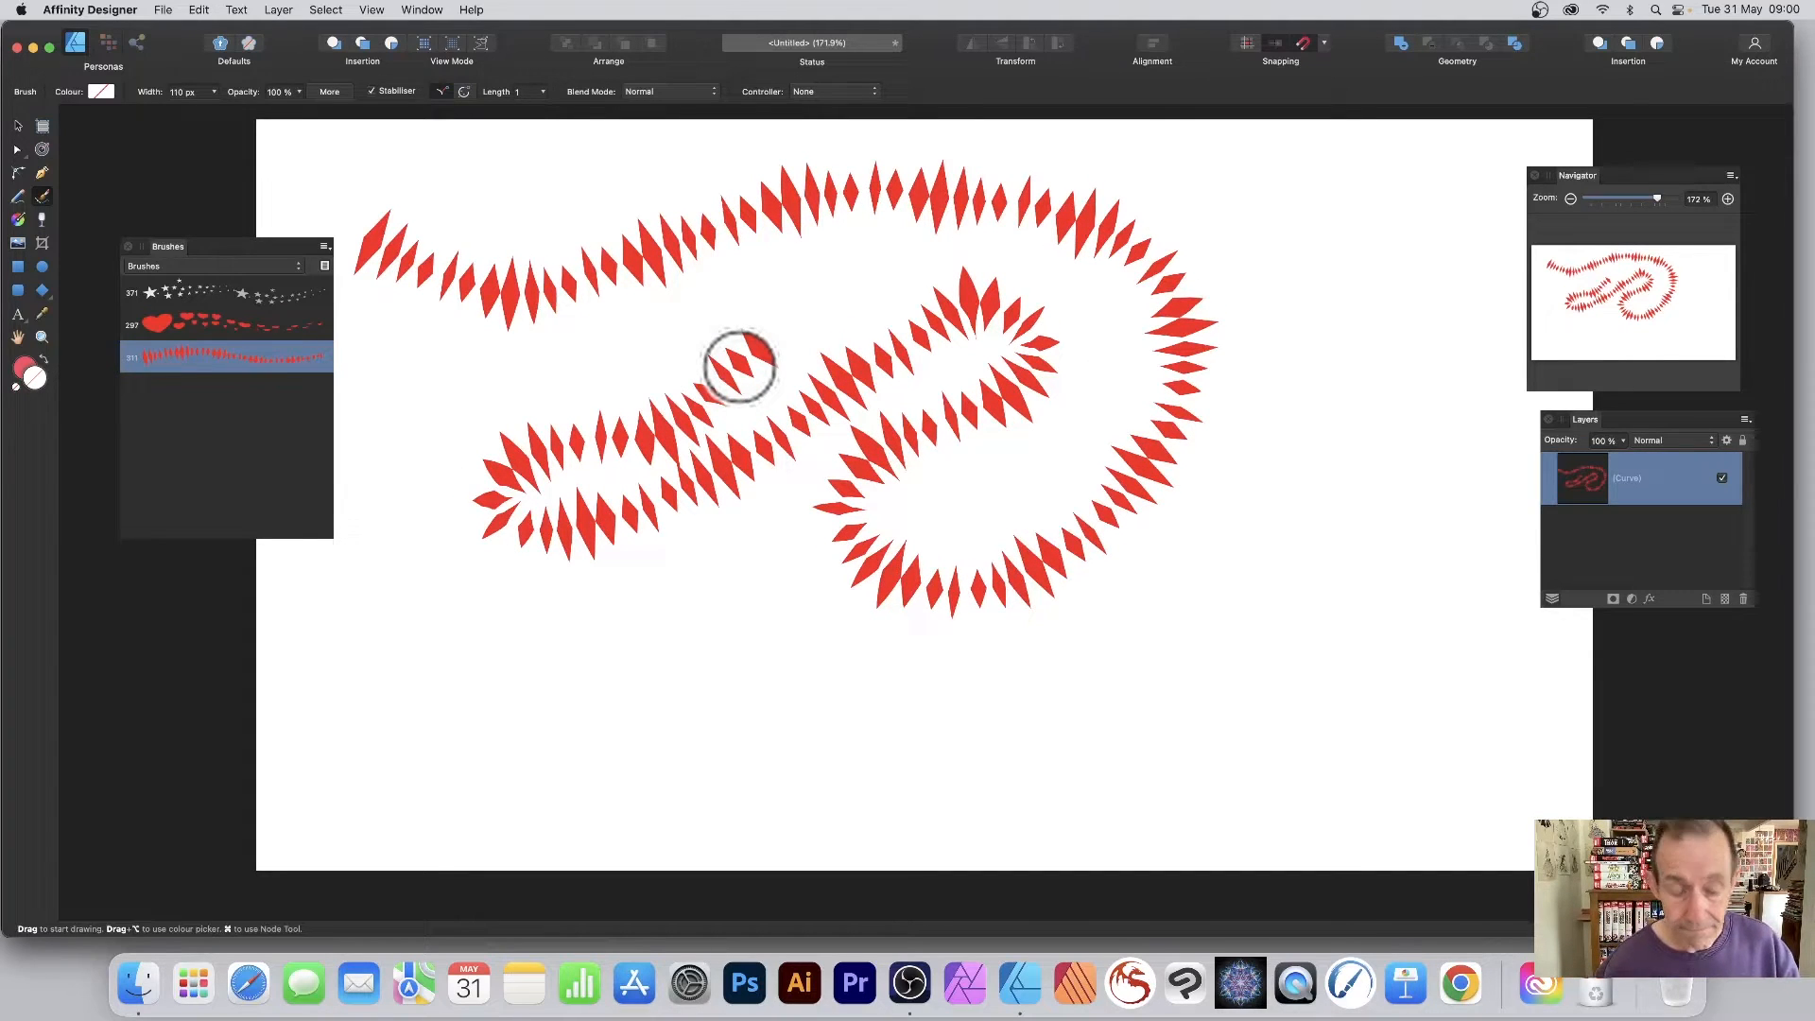
{"action": "key", "text": "super+z"}
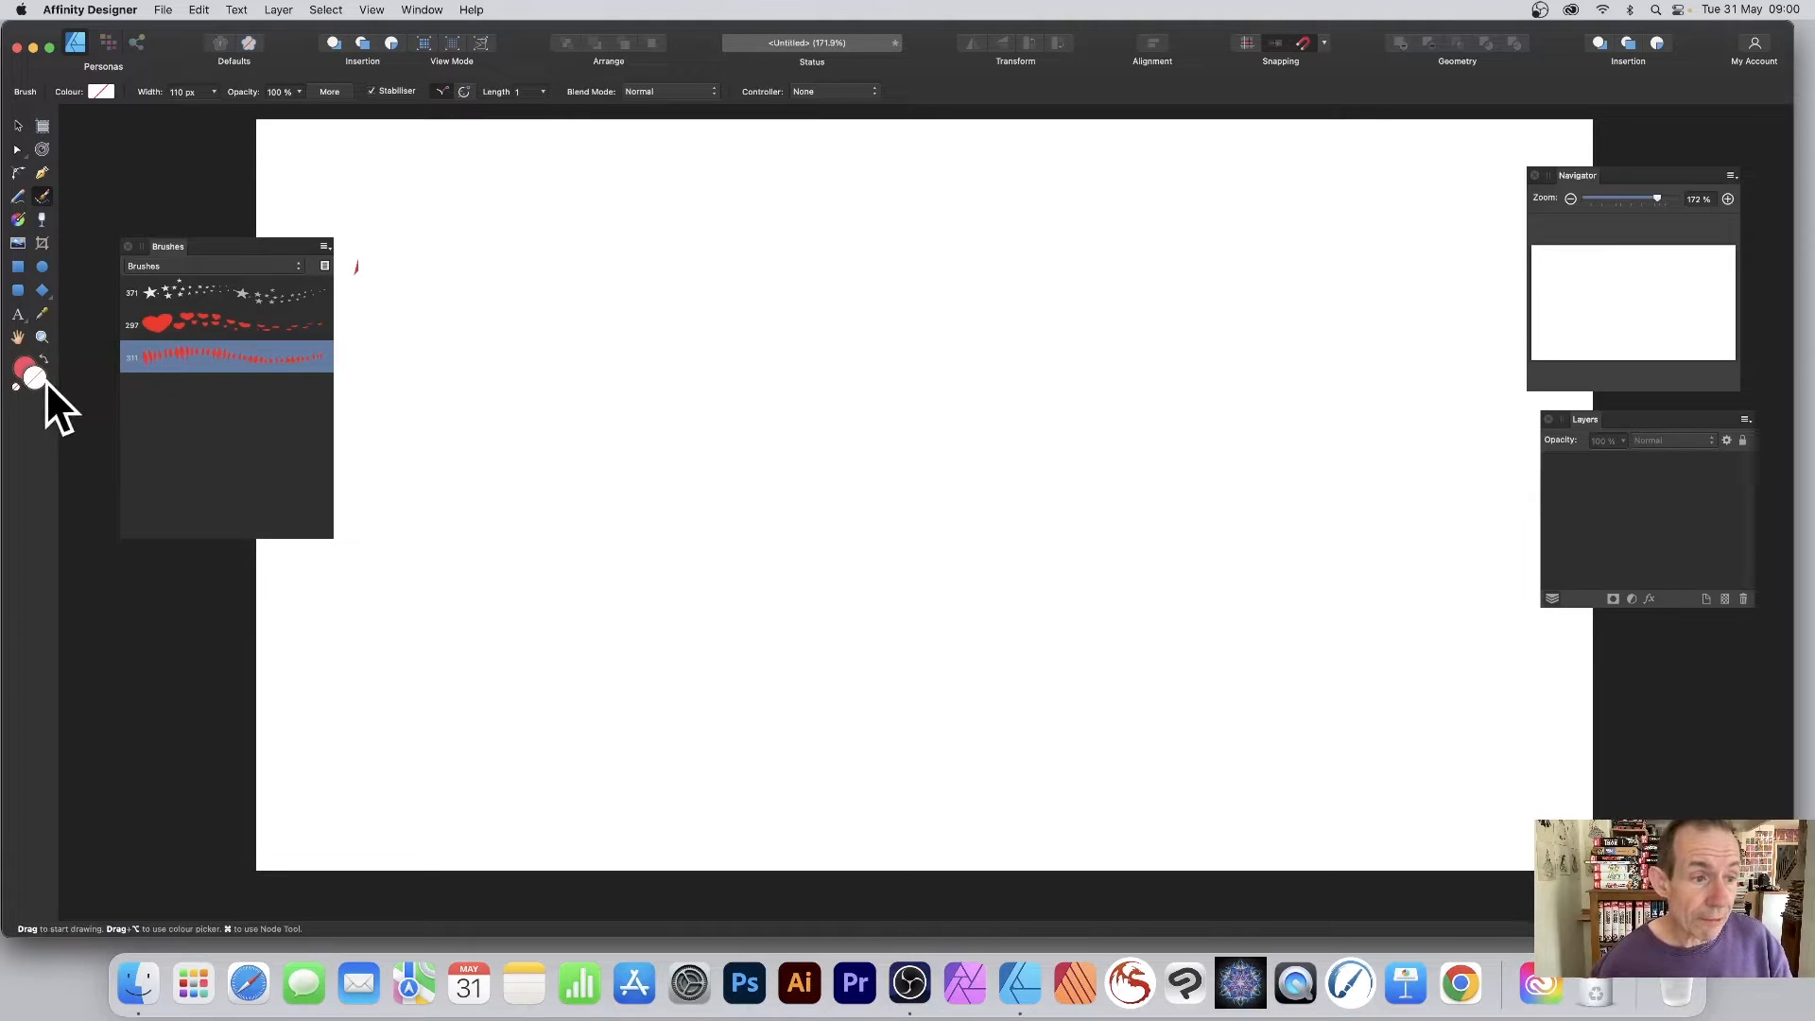
- Change the brush colour from white to the light blue 72C1F3
{"action": "double_click", "coordinate": [37, 374]}
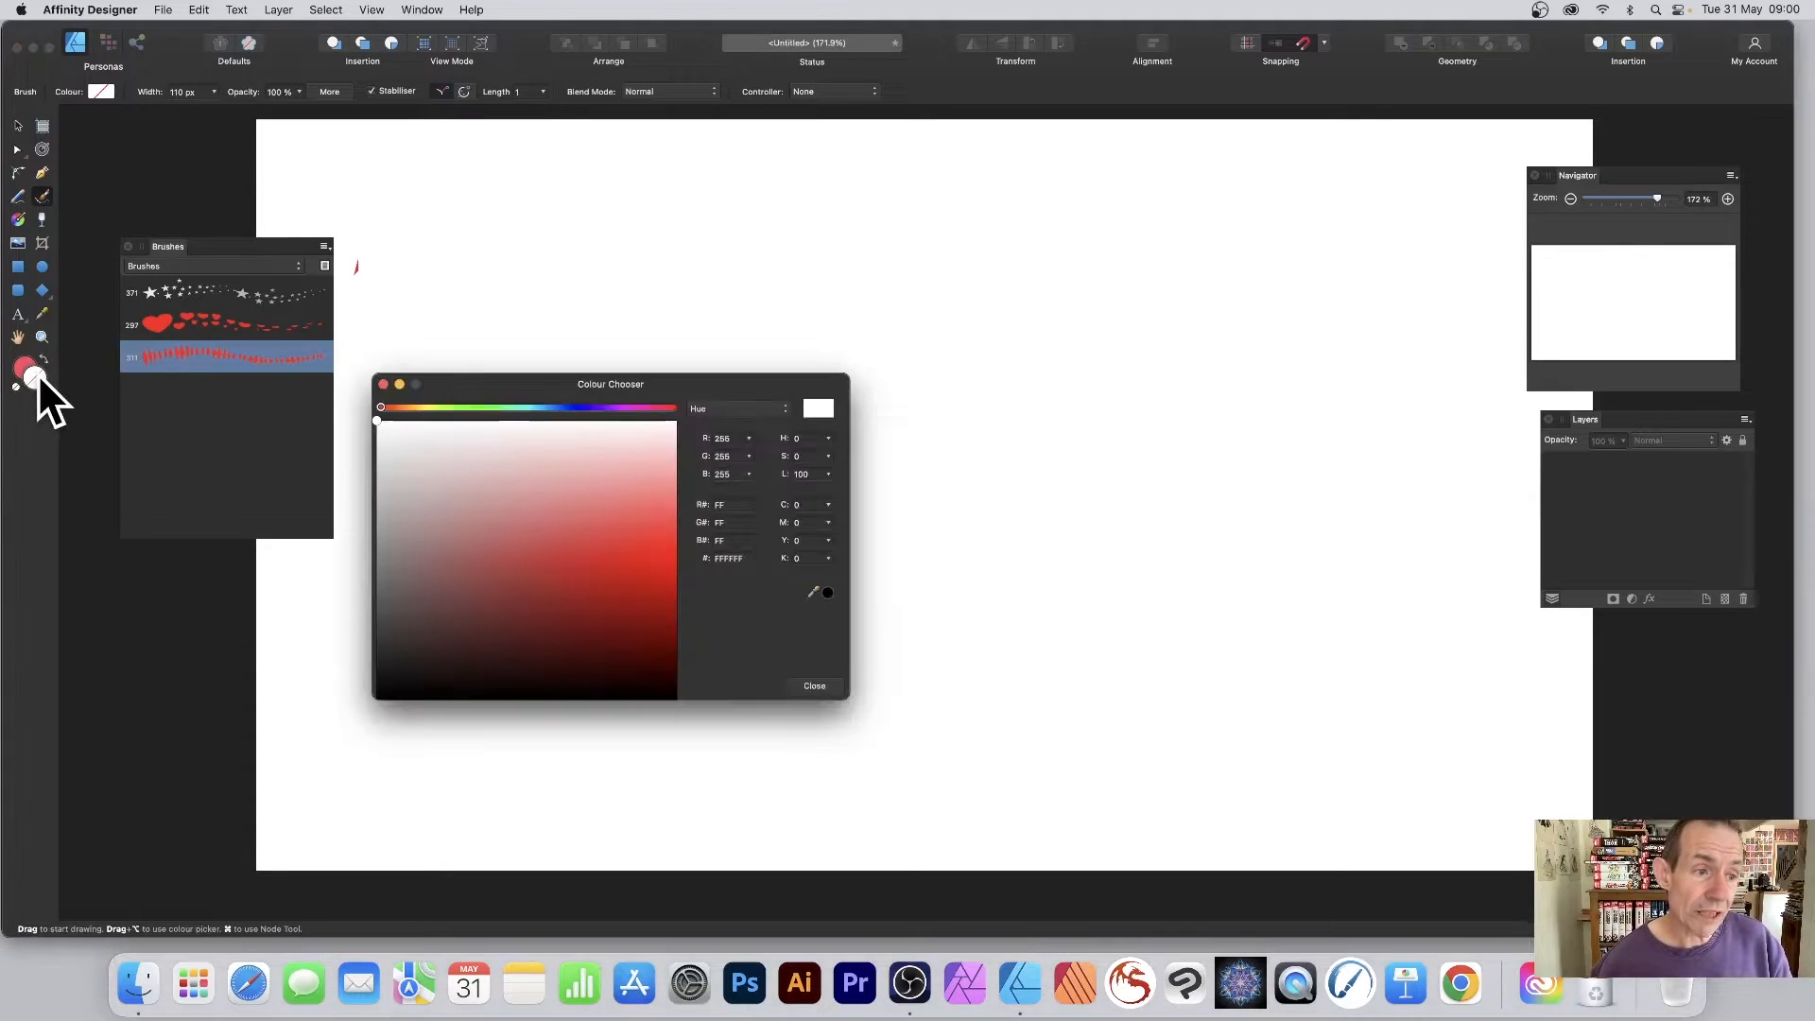
{"action": "left_click_drag", "start_coordinate": [557, 406], "coordinate": [548, 407]}
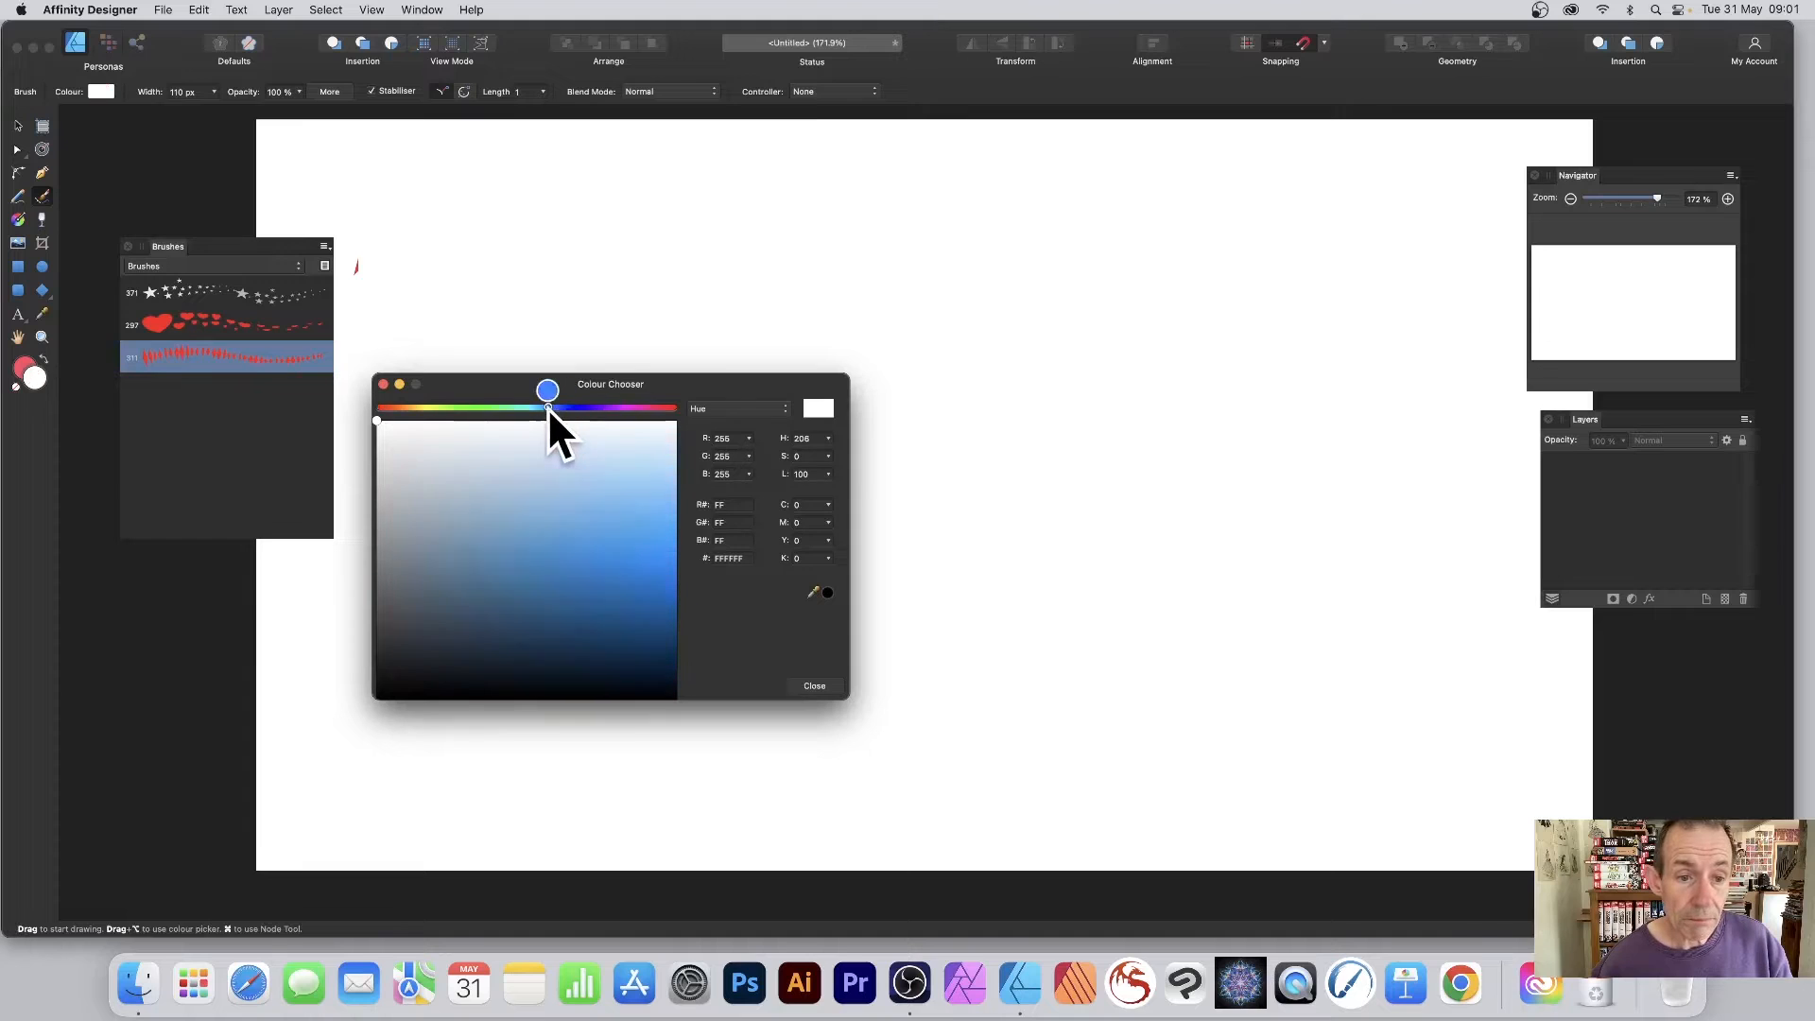
{"action": "left_click_drag", "start_coordinate": [615, 529], "coordinate": [630, 501]}
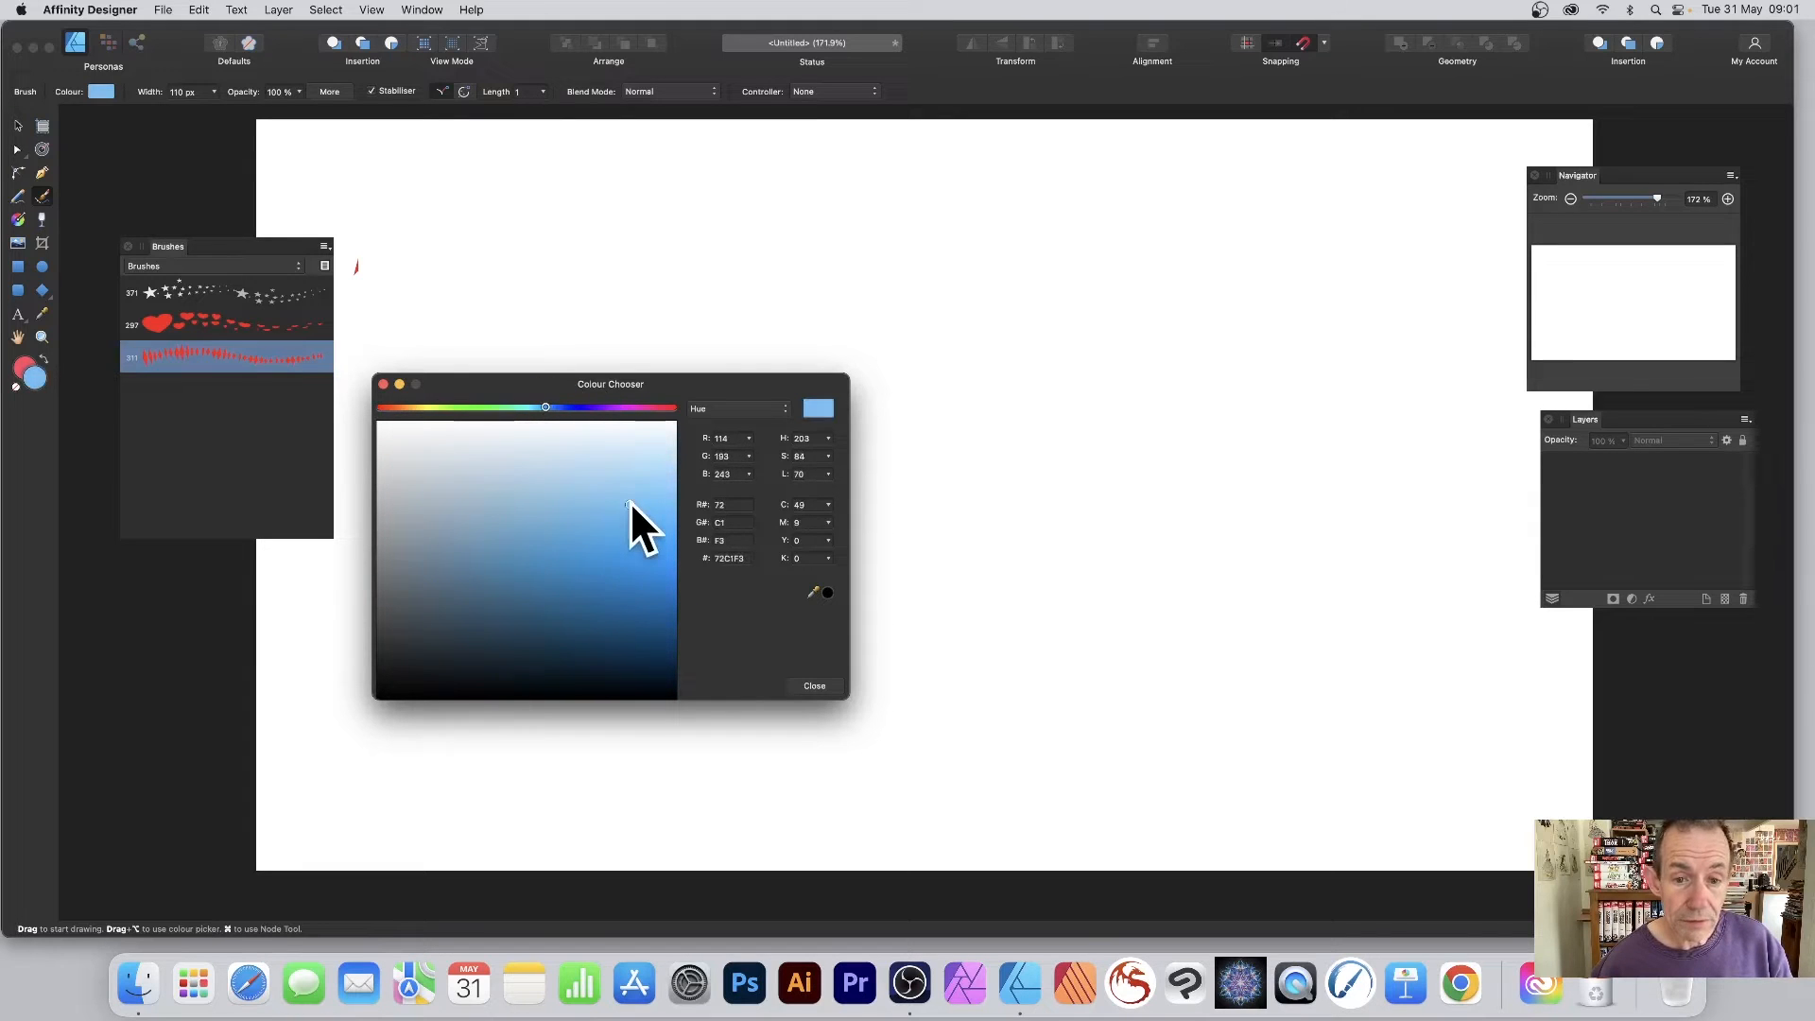
{"action": "left_click", "coordinate": [817, 687]}
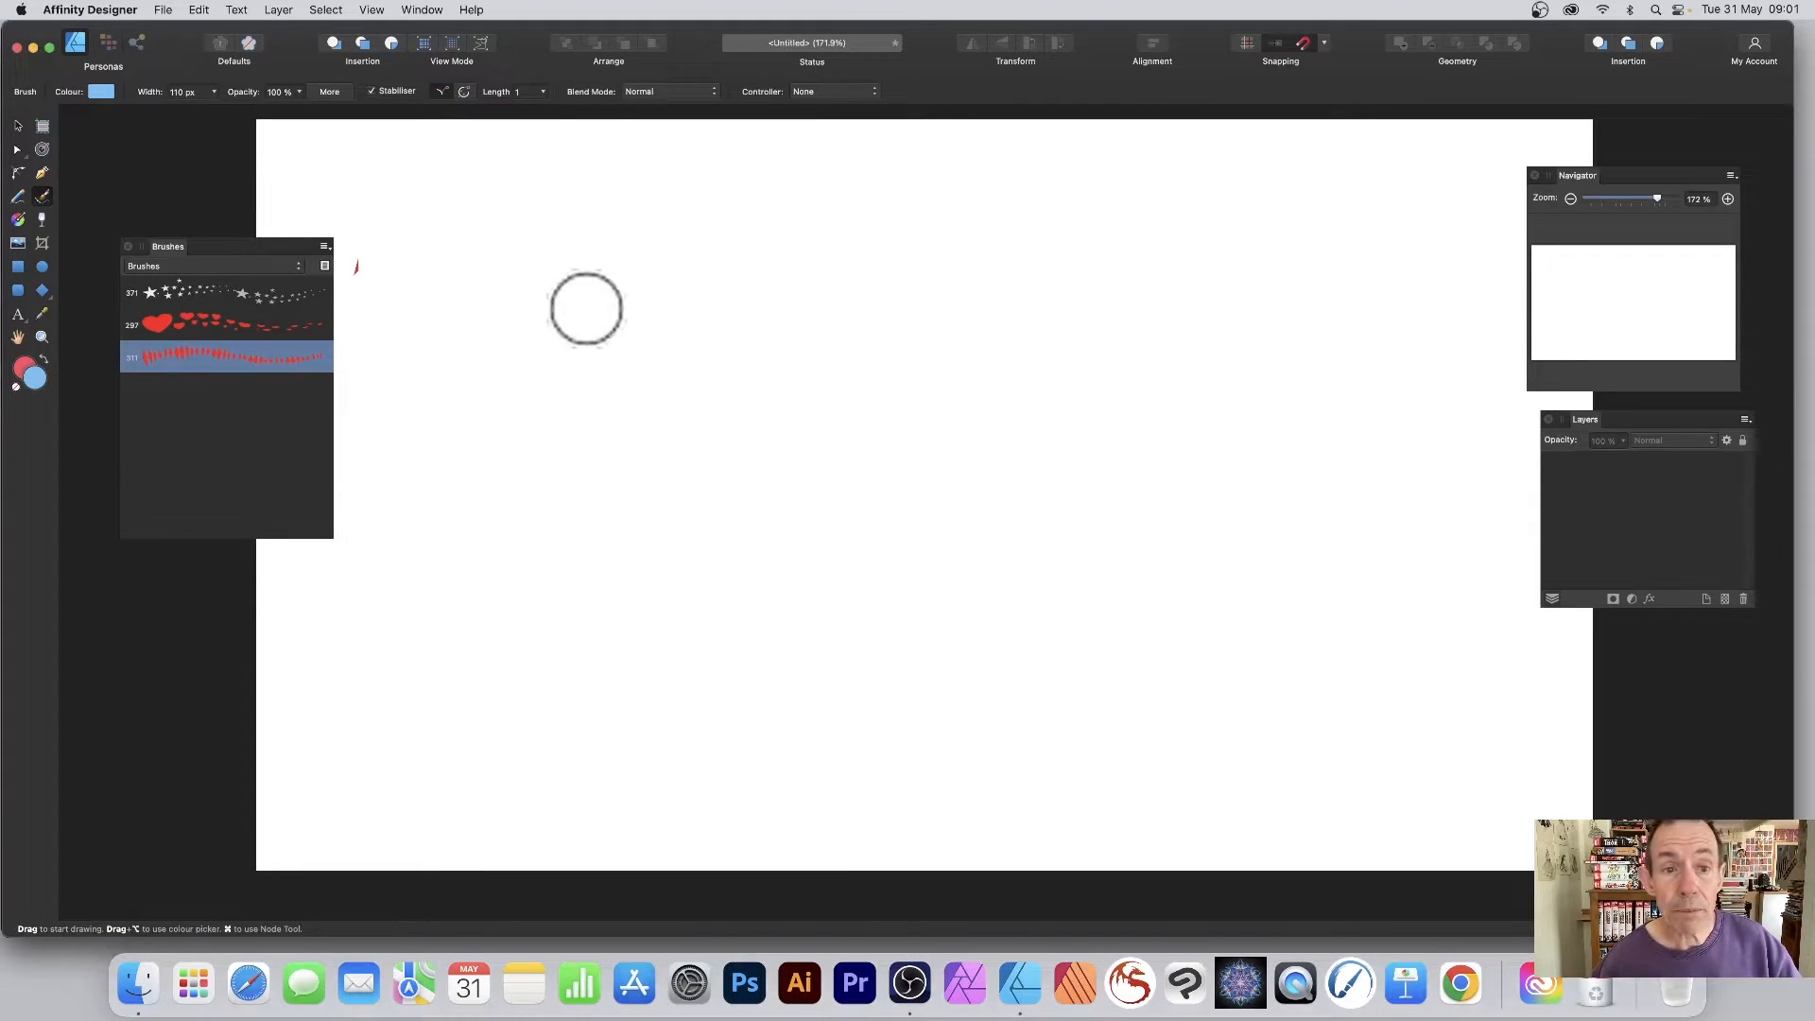
- Paint a long looping test stroke in blue with the diamond brush and undo it
{"action": "mouse_move", "coordinate": [454, 241]}
{"action": "left_mouse_down"}
{"action": "mouse_move", "coordinate": [593, 321]}
{"action": "mouse_move", "coordinate": [745, 247]}
{"action": "mouse_move", "coordinate": [961, 185]}
{"action": "mouse_move", "coordinate": [1142, 247]}
{"action": "mouse_move", "coordinate": [1189, 481]}
{"action": "mouse_move", "coordinate": [996, 510]}
{"action": "mouse_move", "coordinate": [1088, 344]}
{"action": "mouse_move", "coordinate": [1000, 282]}
{"action": "mouse_move", "coordinate": [852, 452]}
{"action": "mouse_move", "coordinate": [589, 600]}
{"action": "mouse_move", "coordinate": [586, 465]}
{"action": "mouse_move", "coordinate": [757, 370]}
{"action": "mouse_move", "coordinate": [507, 446]}
{"action": "mouse_move", "coordinate": [402, 455]}
{"action": "mouse_move", "coordinate": [473, 458]}
{"action": "left_mouse_up"}
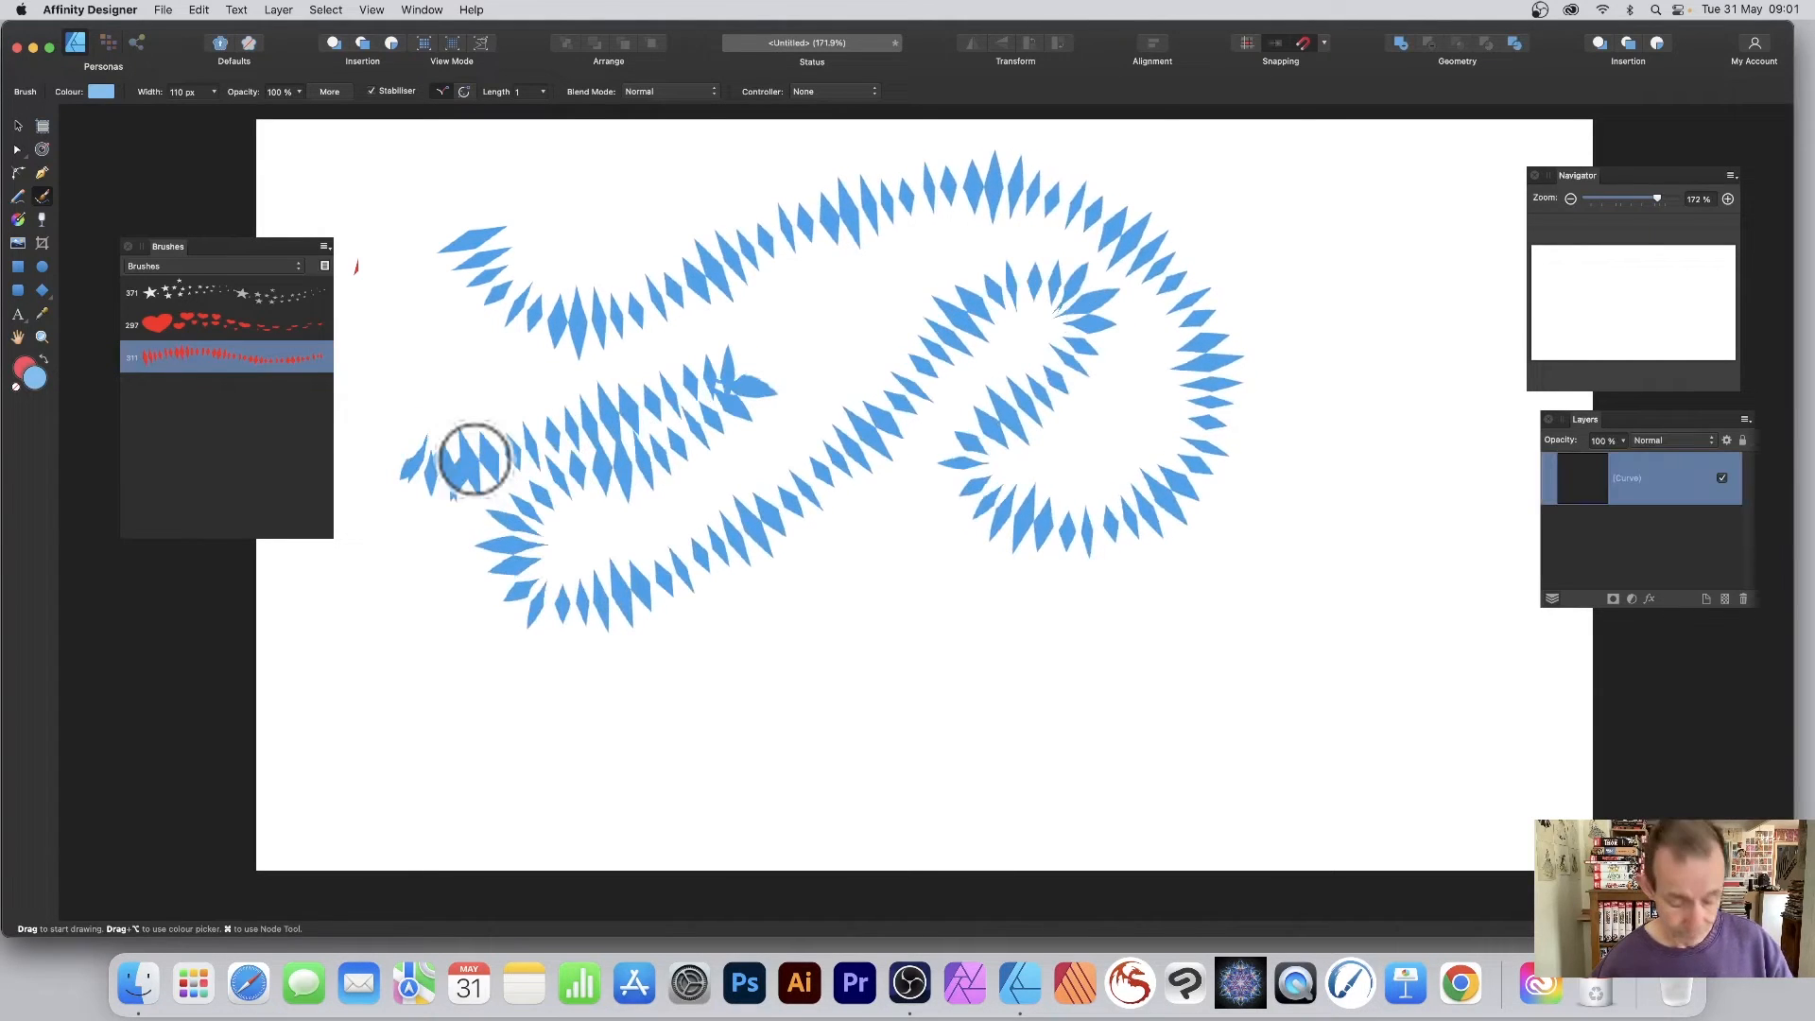
{"action": "key", "text": "super+z"}
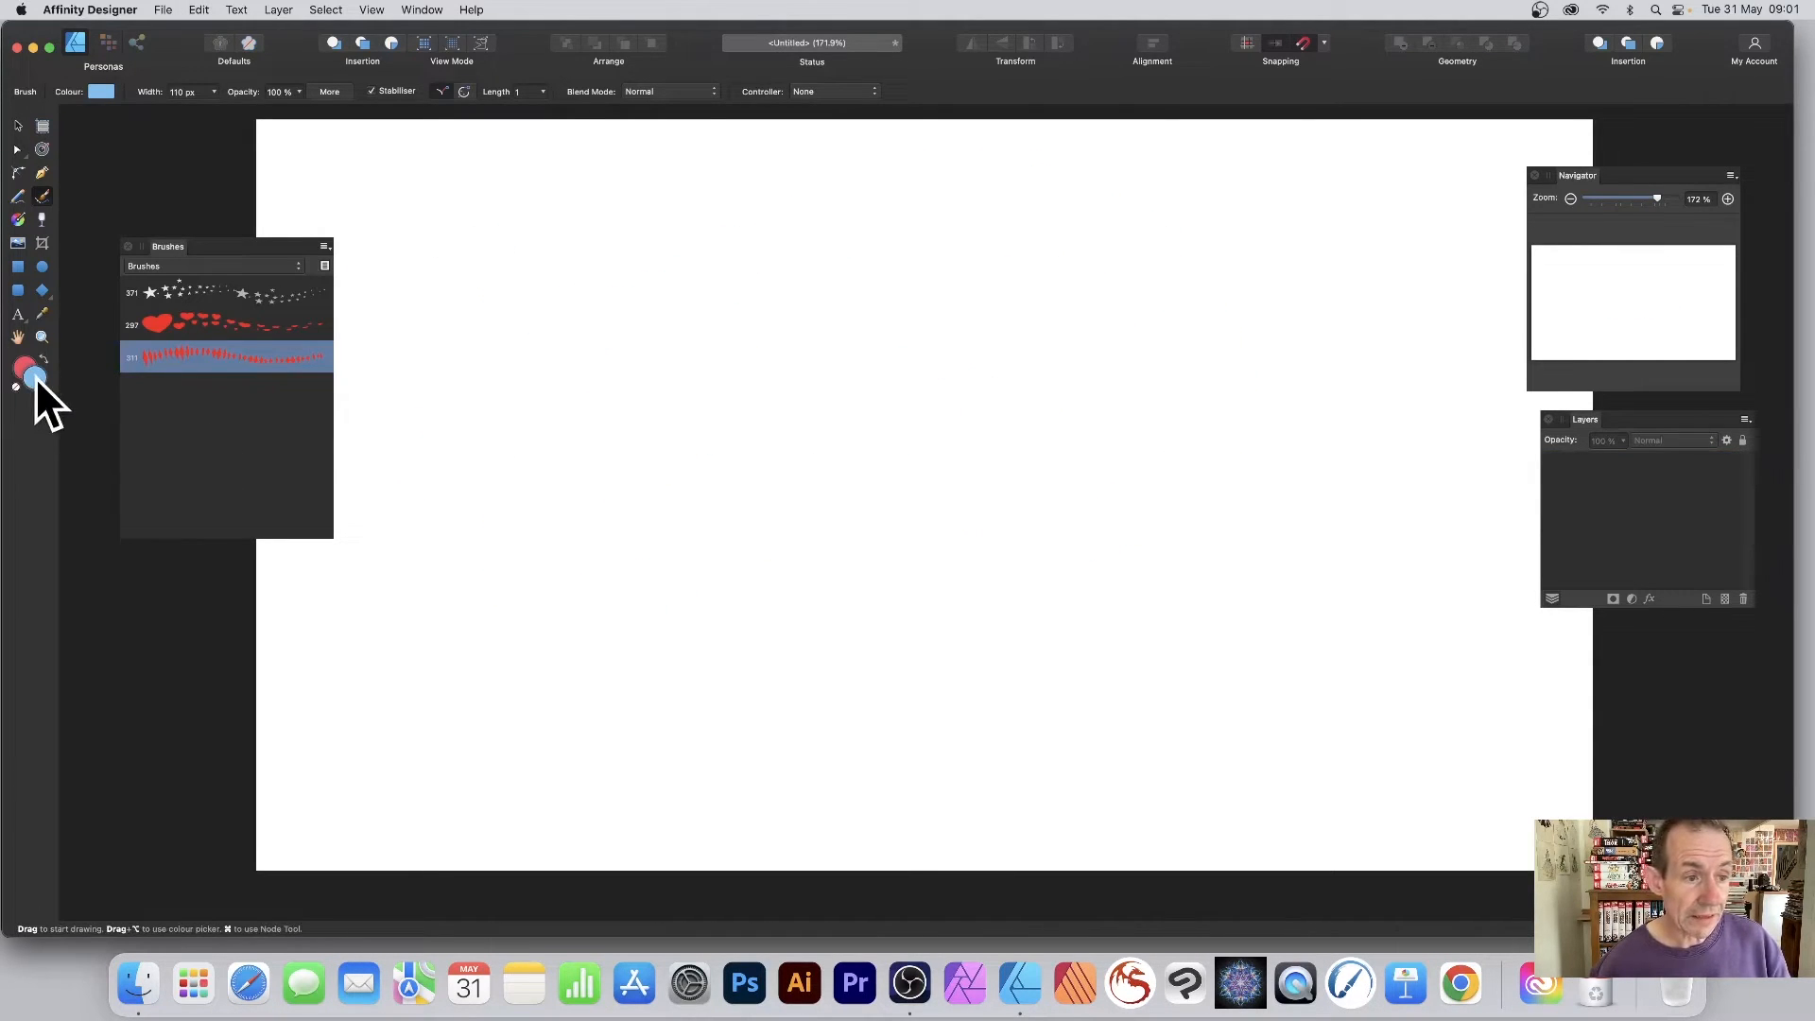
- Change the brush colour to the green 0EDB0E and paint a long looping stroke with the diamond brush
{"action": "double_click", "coordinate": [35, 378]}
{"action": "left_click", "coordinate": [476, 407]}
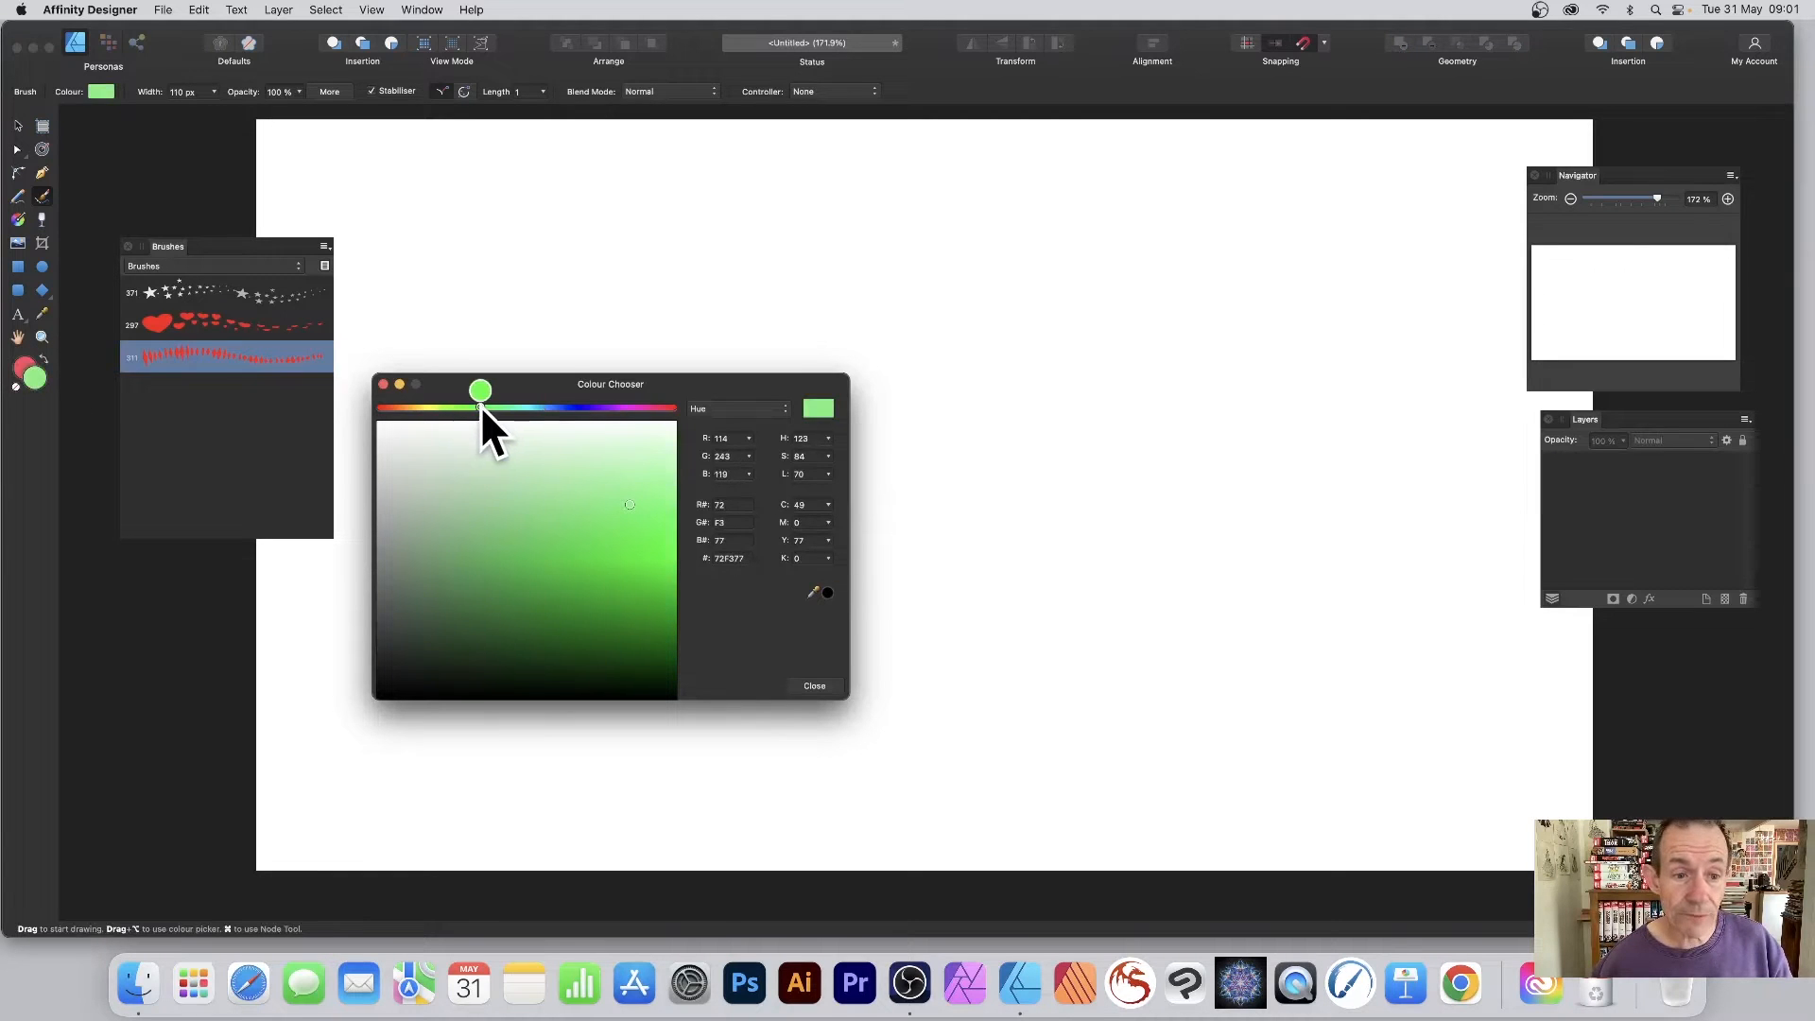
{"action": "left_click", "coordinate": [638, 570]}
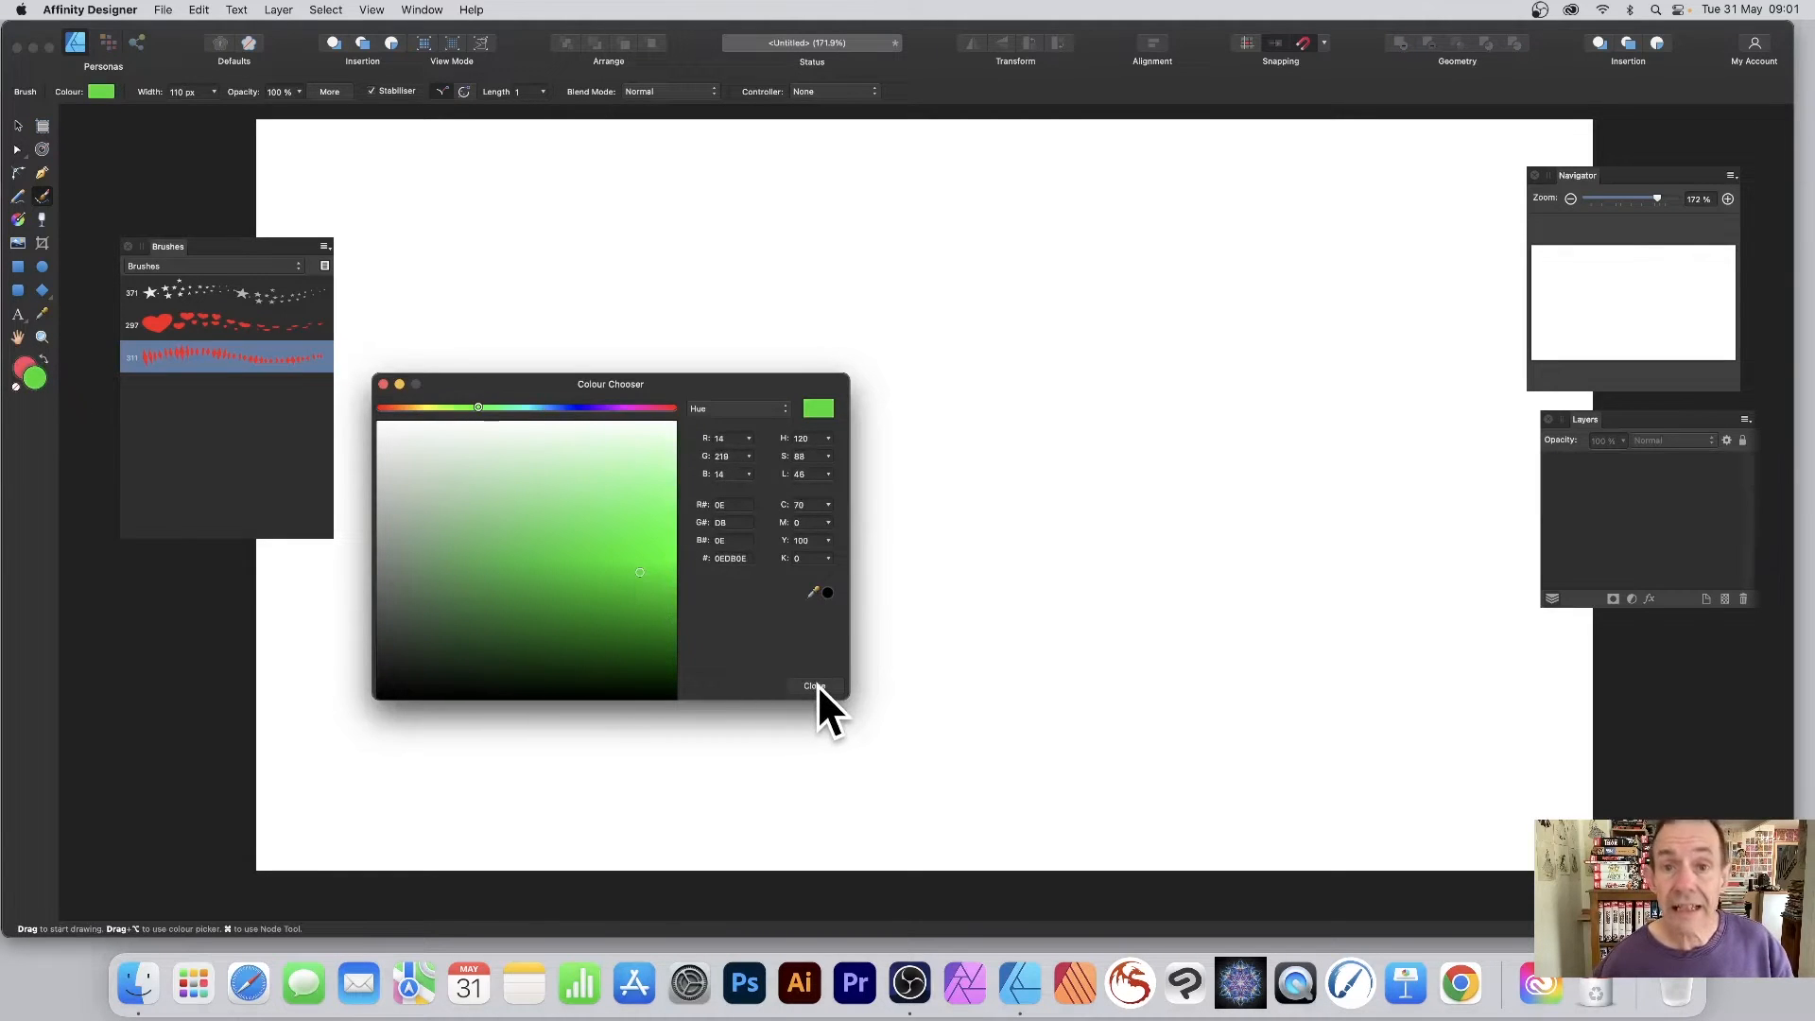
{"action": "left_click", "coordinate": [817, 685]}
{"action": "mouse_move", "coordinate": [452, 284]}
{"action": "left_mouse_down"}
{"action": "mouse_move", "coordinate": [907, 246]}
{"action": "mouse_move", "coordinate": [1005, 548]}
{"action": "mouse_move", "coordinate": [974, 345]}
{"action": "mouse_move", "coordinate": [491, 566]}
{"action": "left_mouse_up"}
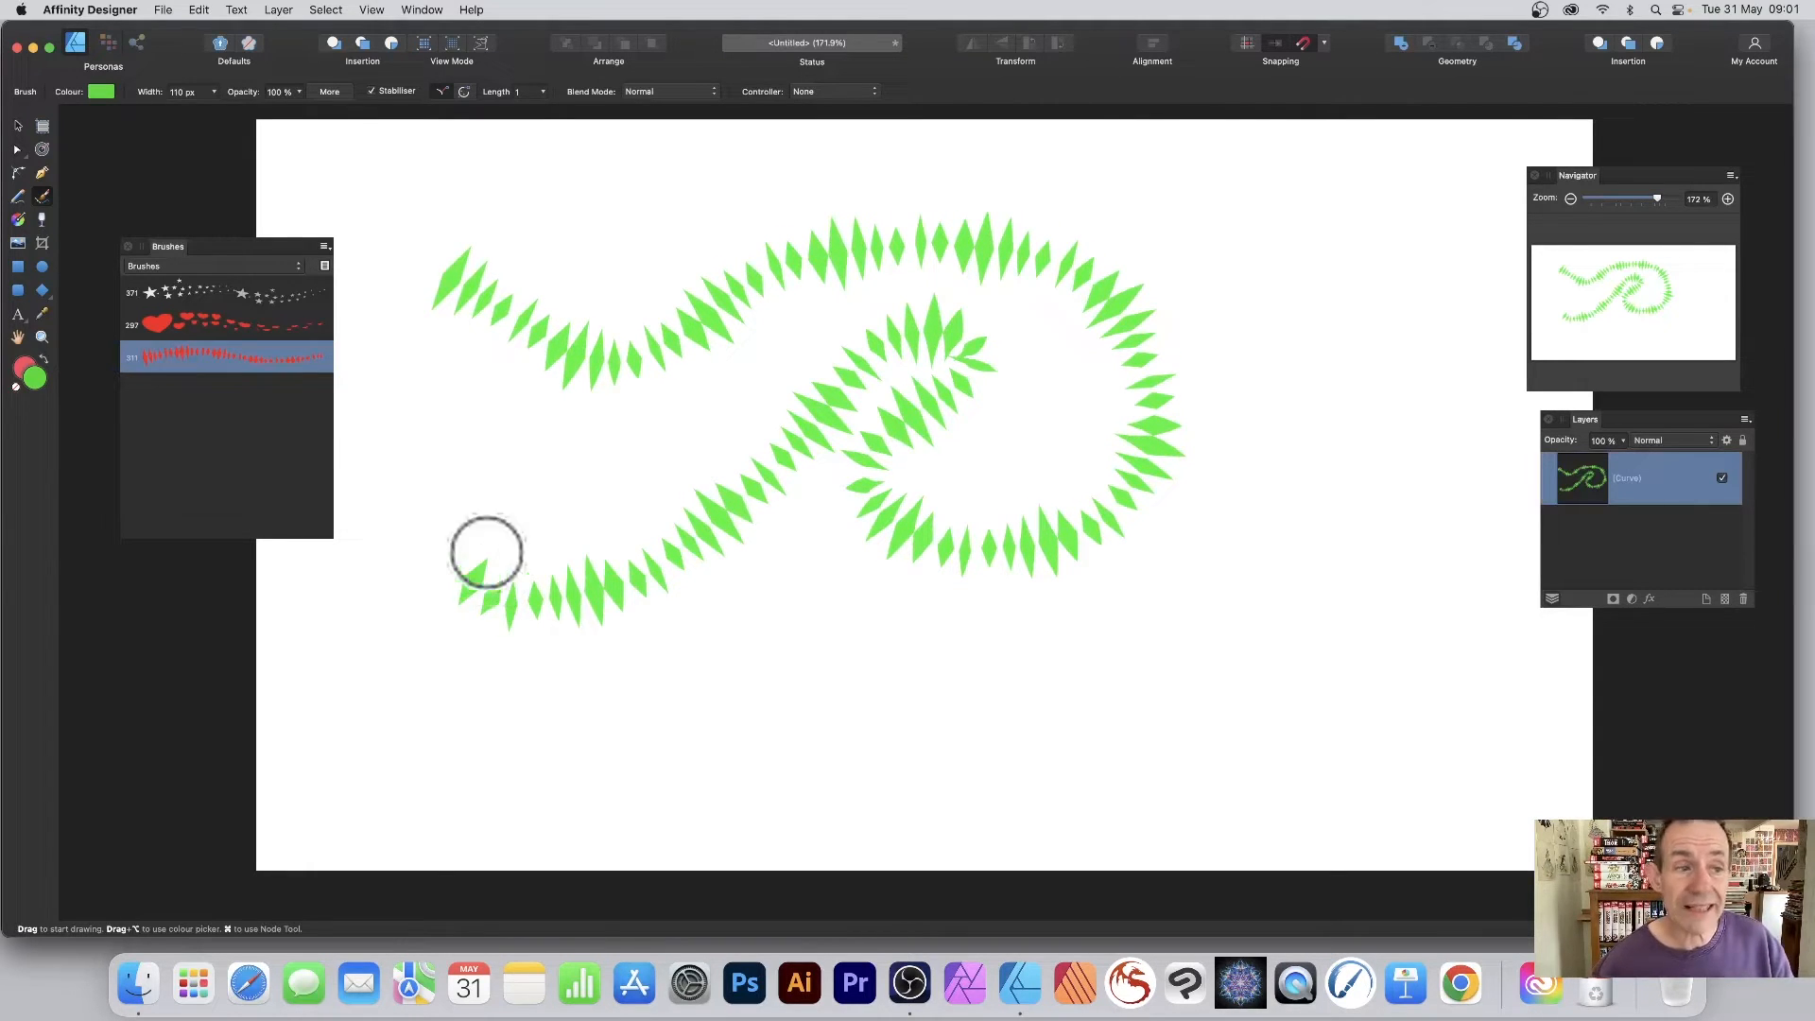
- Select the green brush curve and review the adjustment types available for it
{"action": "left_click", "coordinate": [19, 124]}
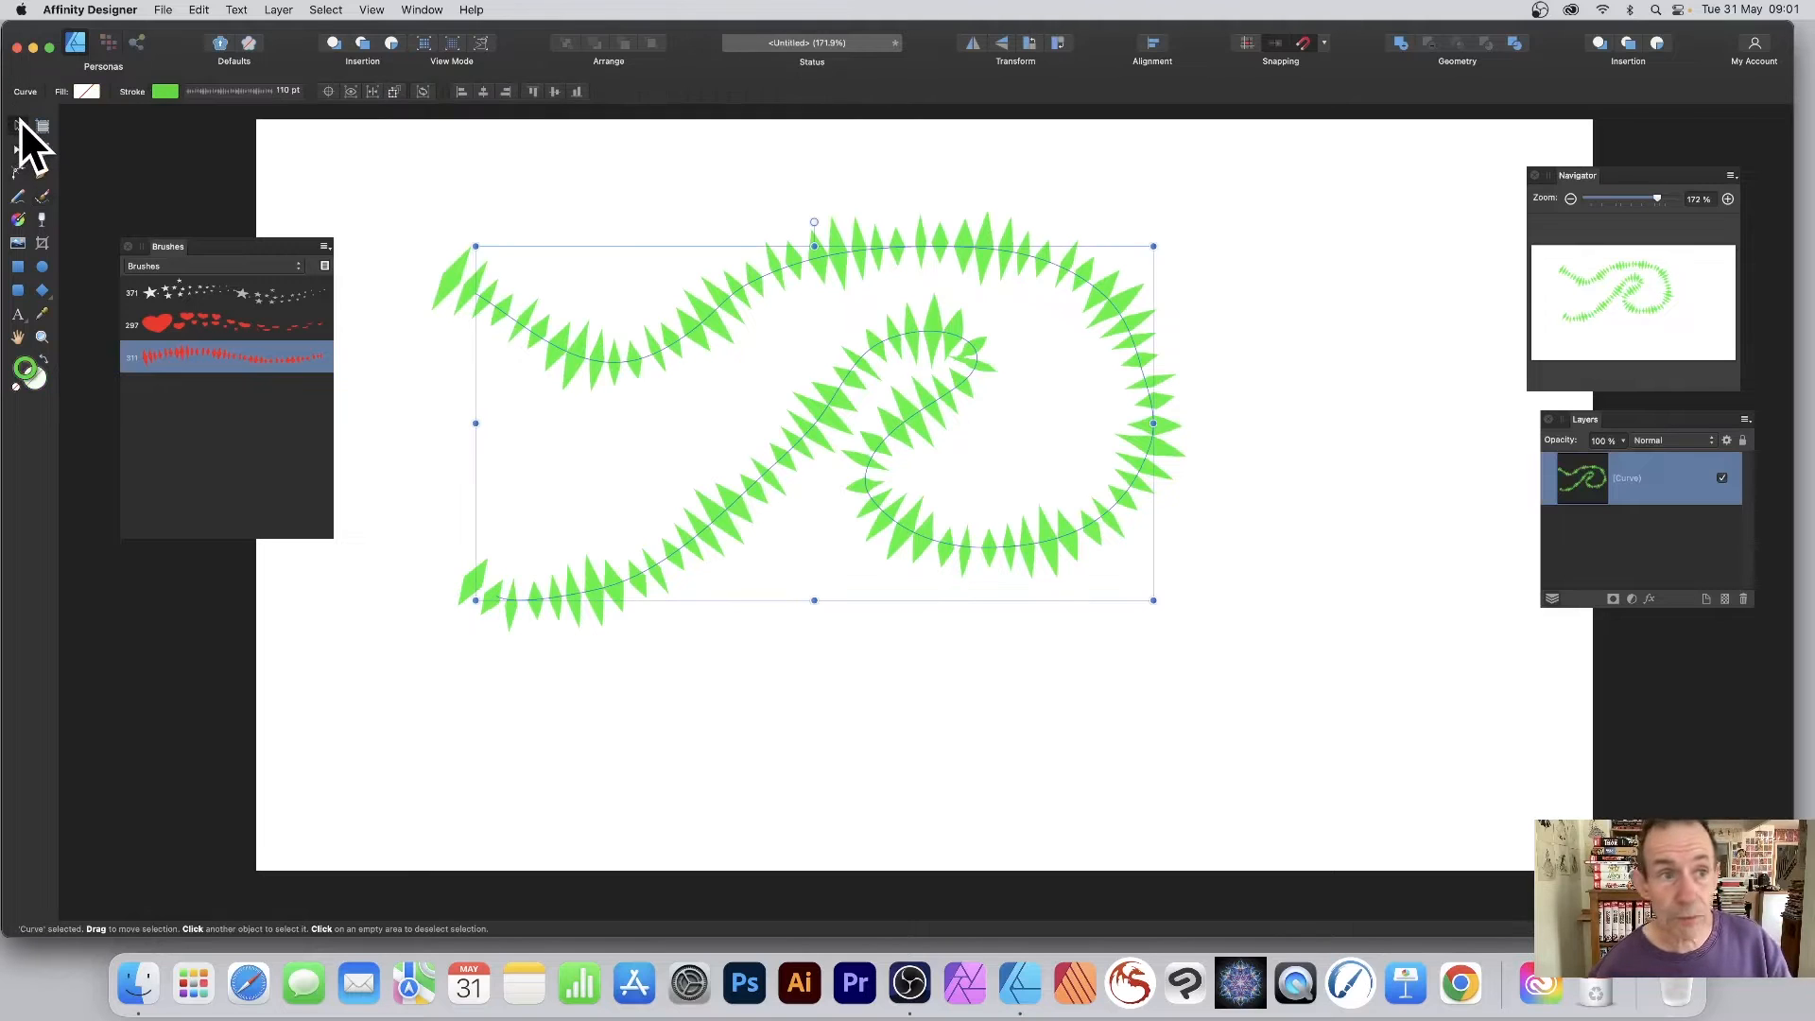
{"action": "left_click", "coordinate": [282, 7]}
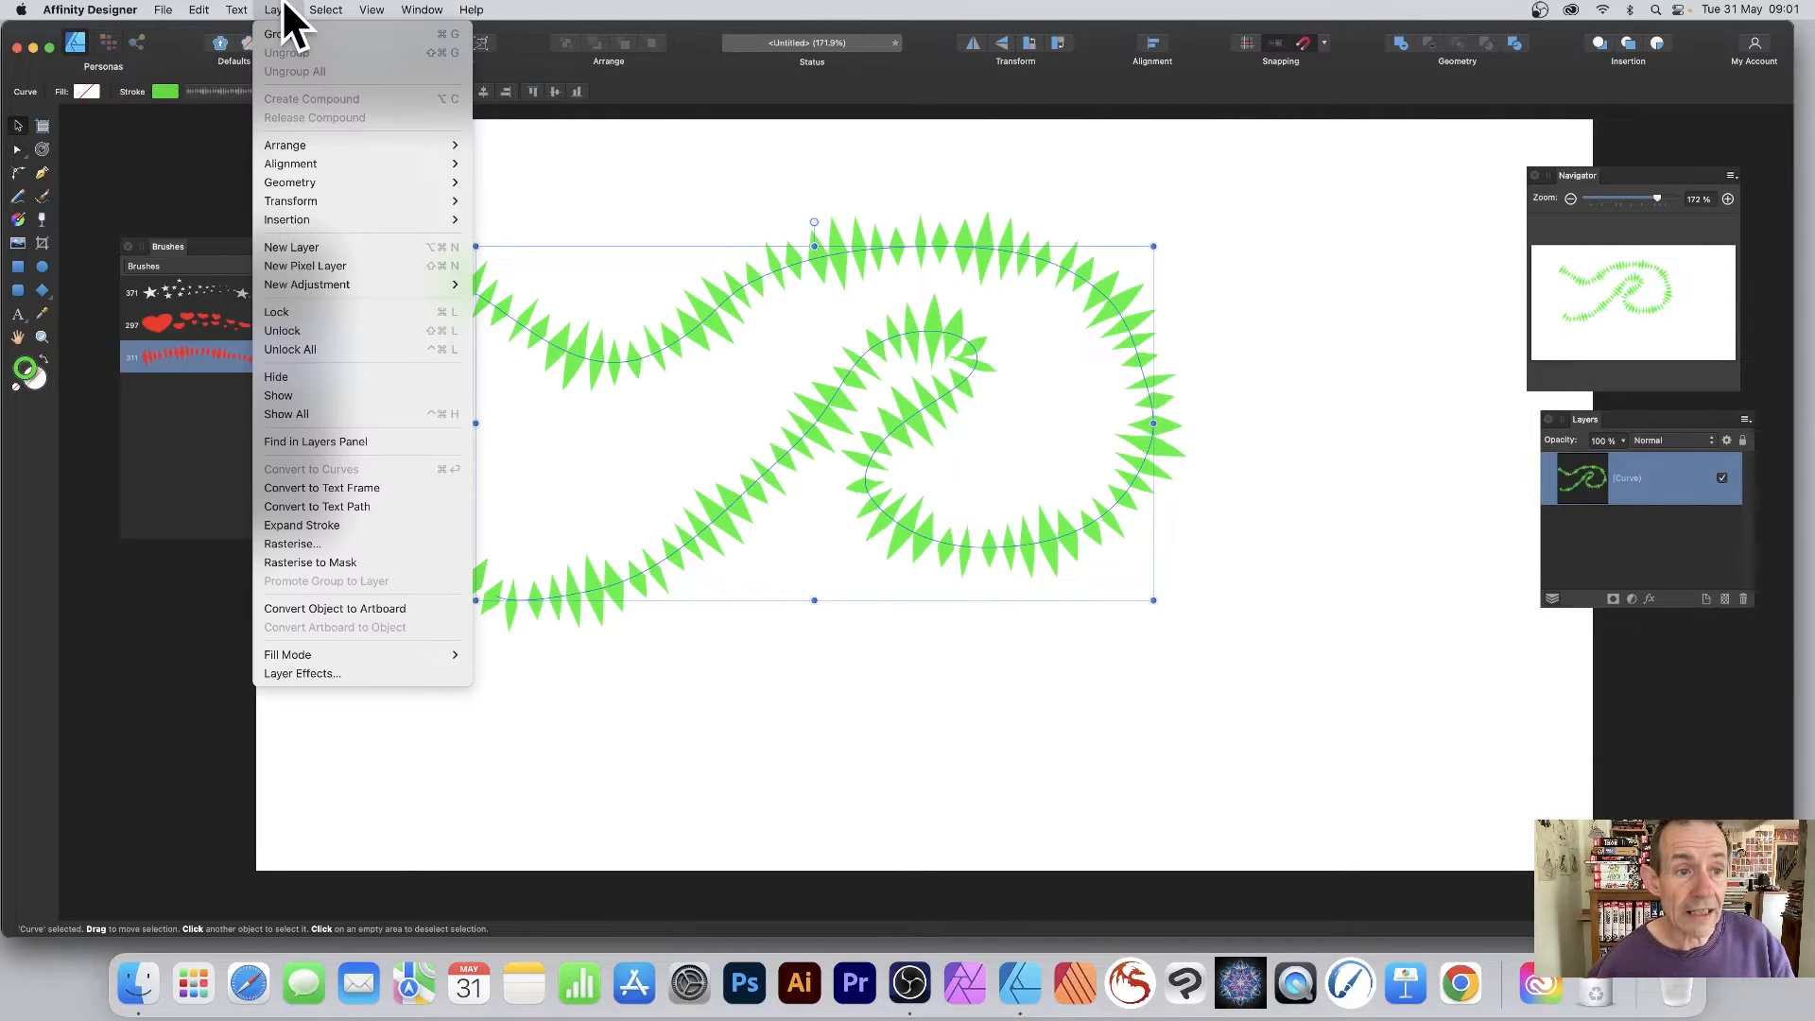
{"action": "mouse_move", "coordinate": [323, 281]}
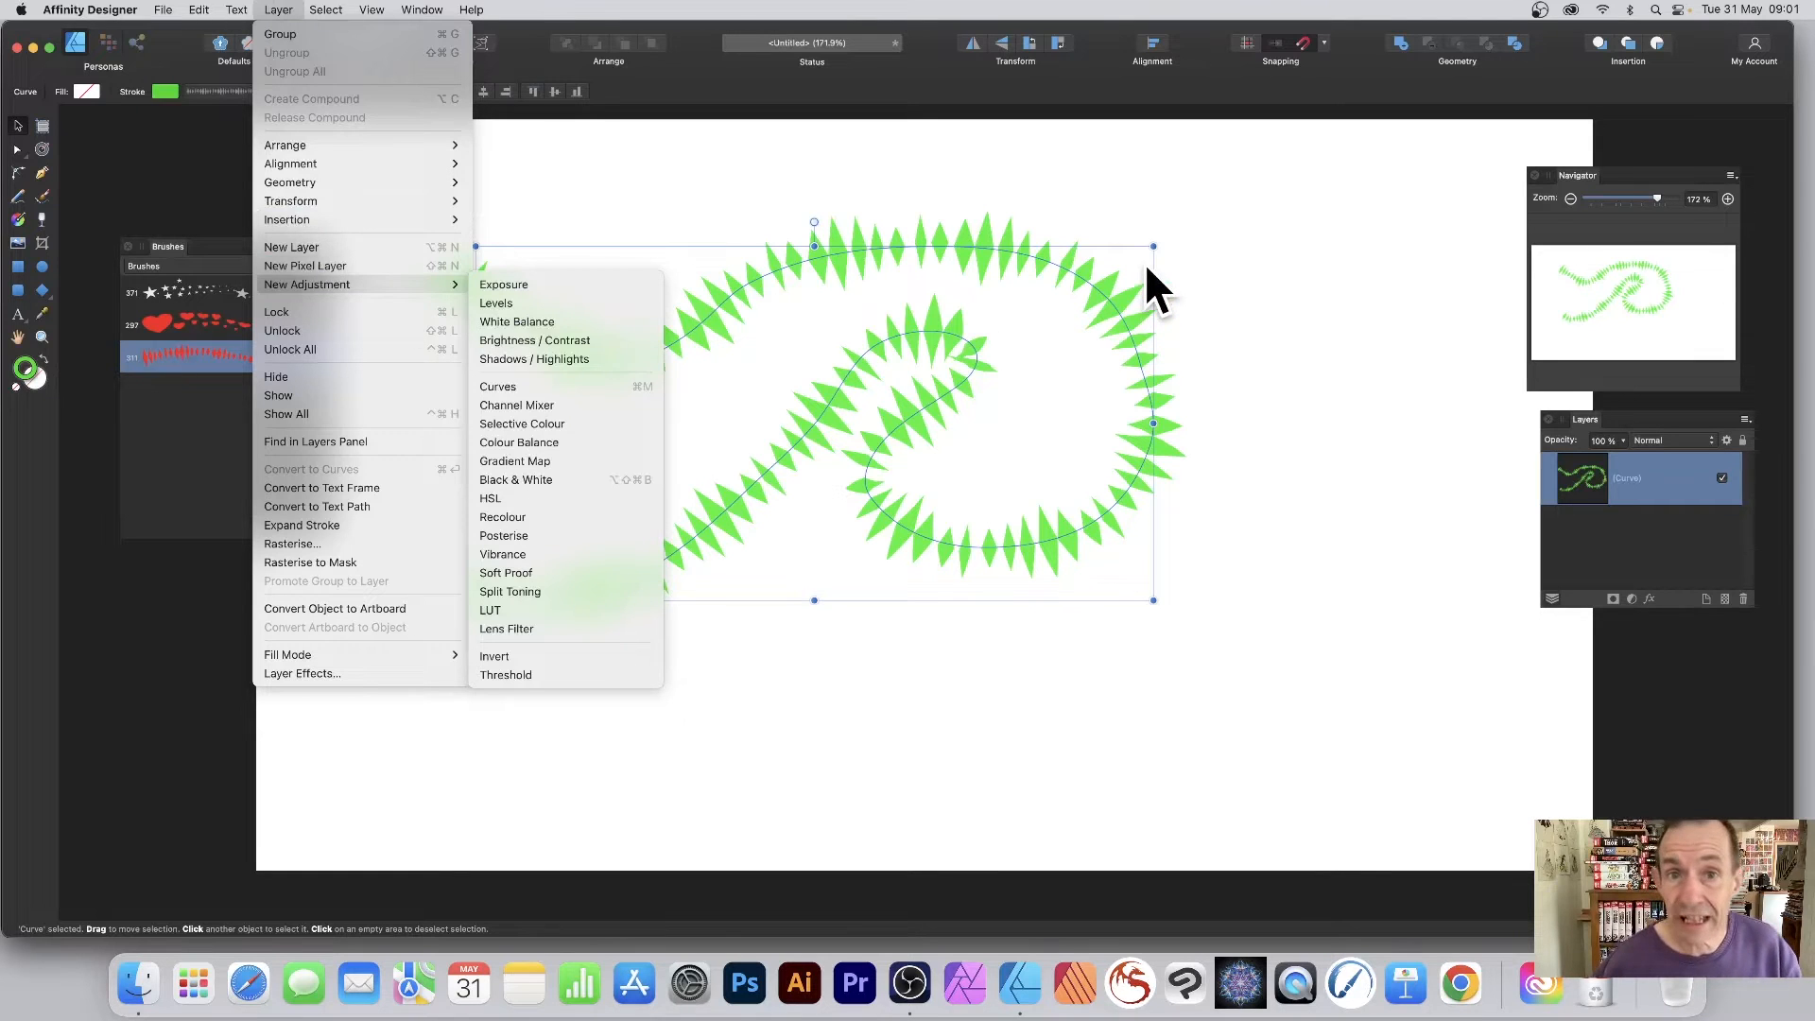
{"action": "key", "text": "Escape"}
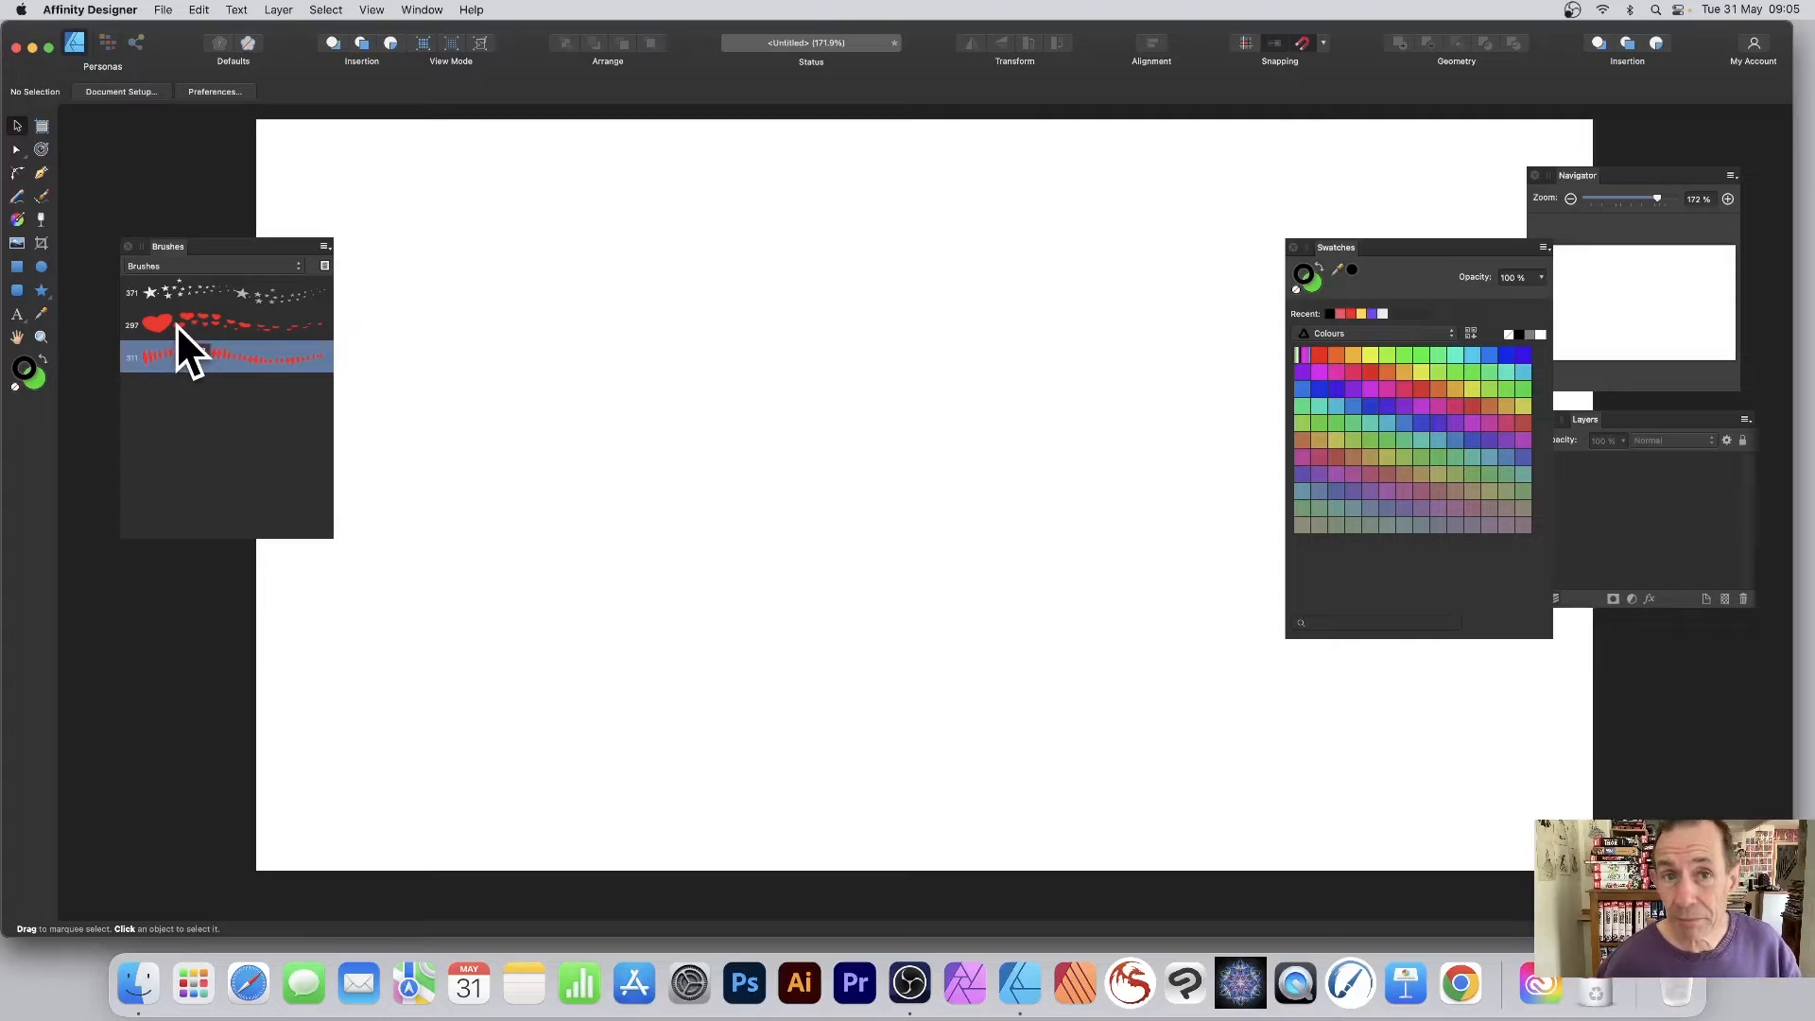
- Draw a large five-pointed star with a green fill and black outline on the left part of the page
{"action": "left_click", "coordinate": [41, 291]}
{"action": "left_click_drag", "start_coordinate": [364, 329], "coordinate": [721, 639]}
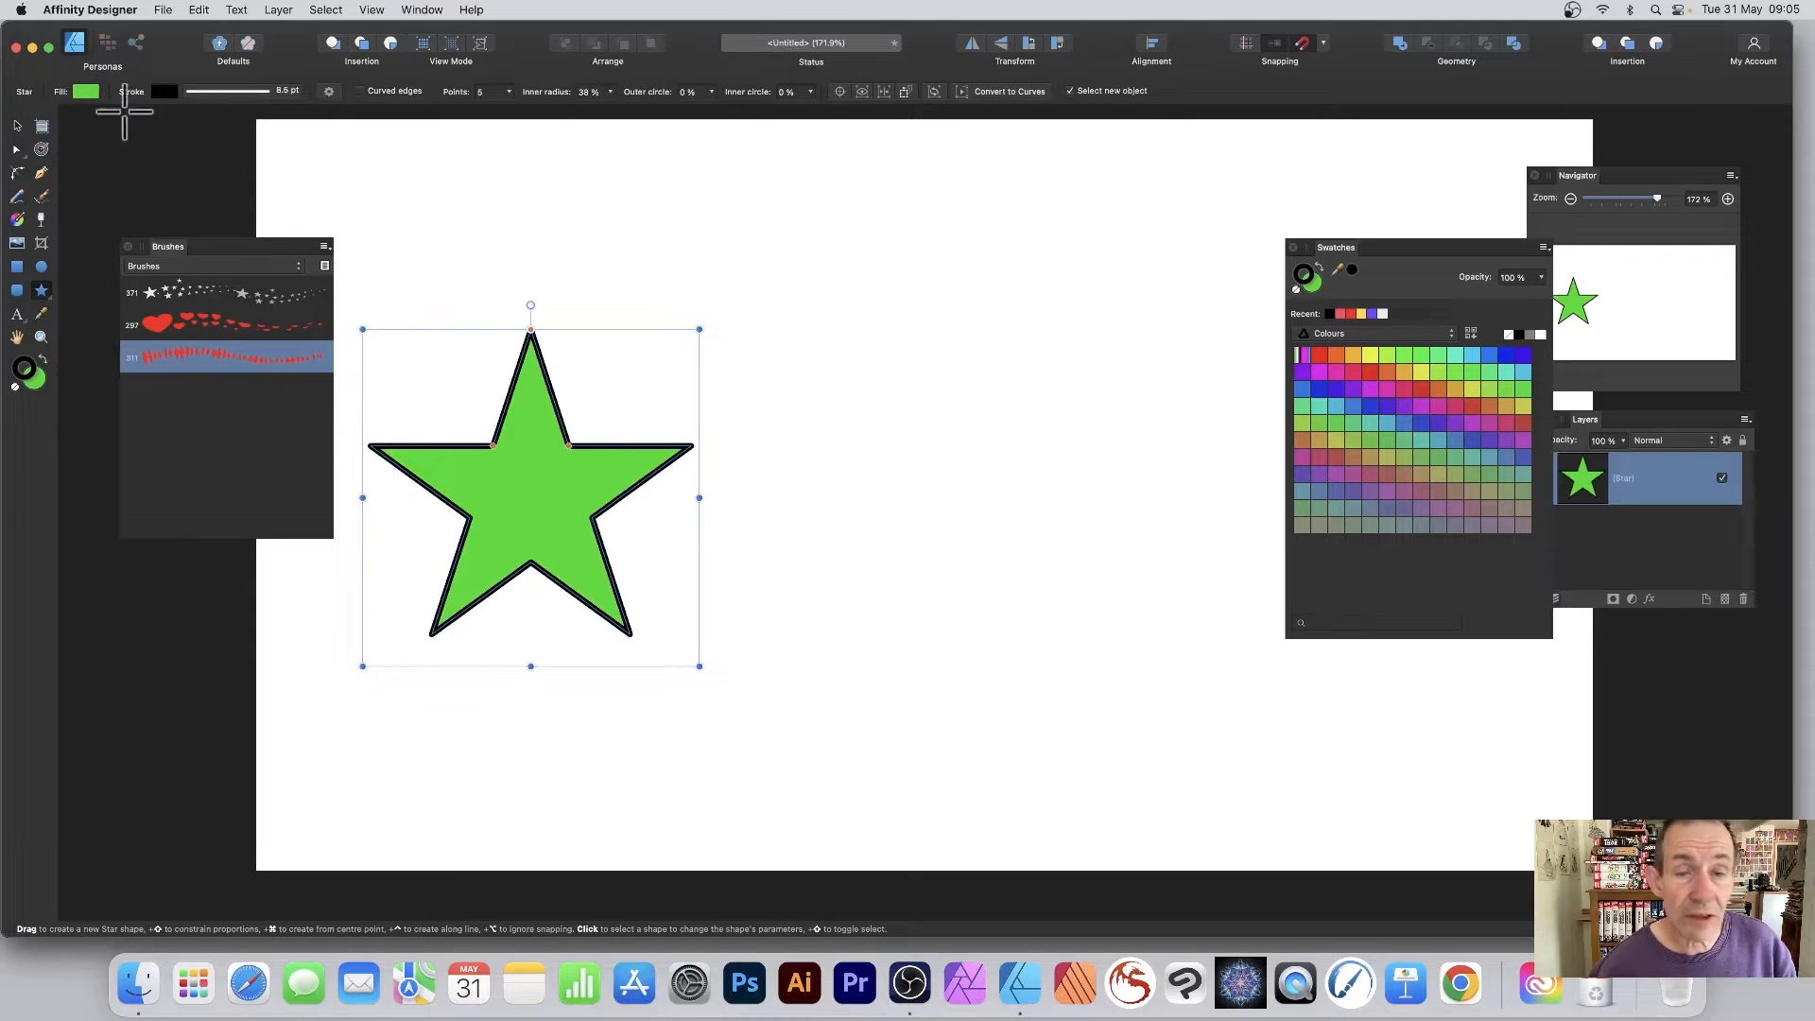
{"action": "left_click", "coordinate": [40, 382]}
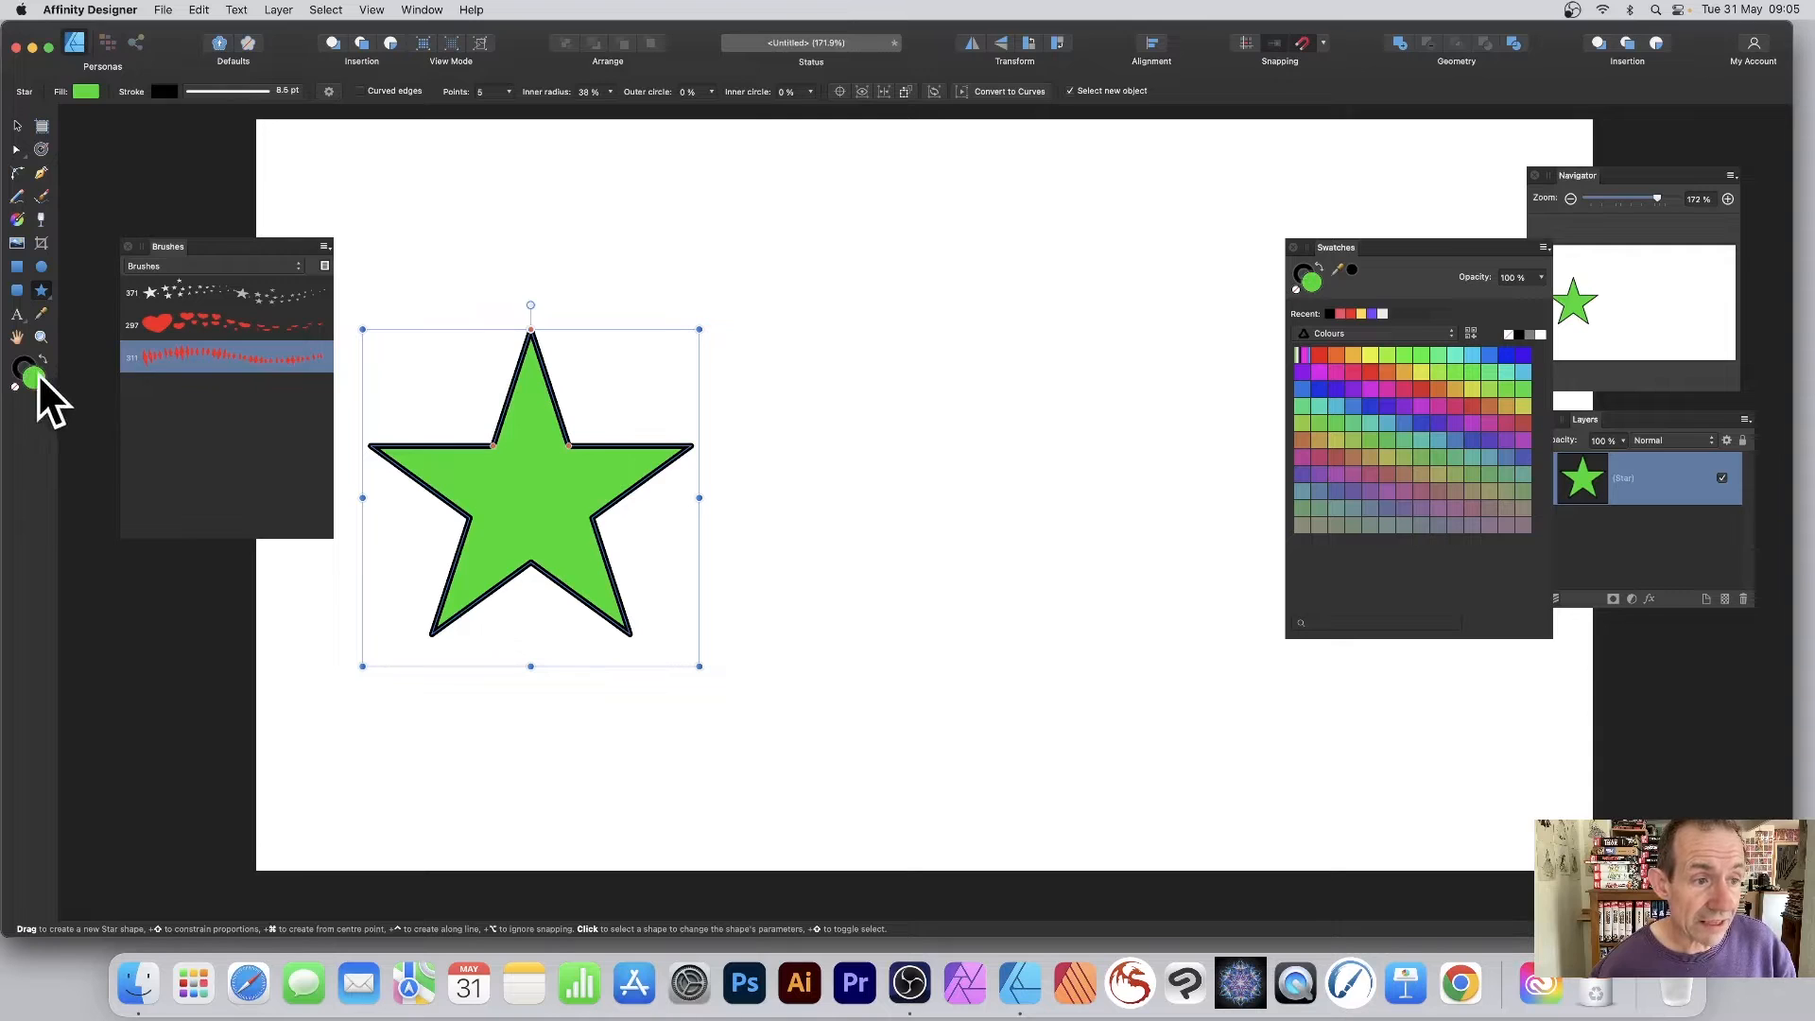
- Duplicate the star five times, scaling copies down and staggering them into a row of six stars that shrink towards the right
{"action": "left_click", "coordinate": [17, 126]}
{"action": "left_click_drag", "start_coordinate": [557, 477], "coordinate": [708, 447]}
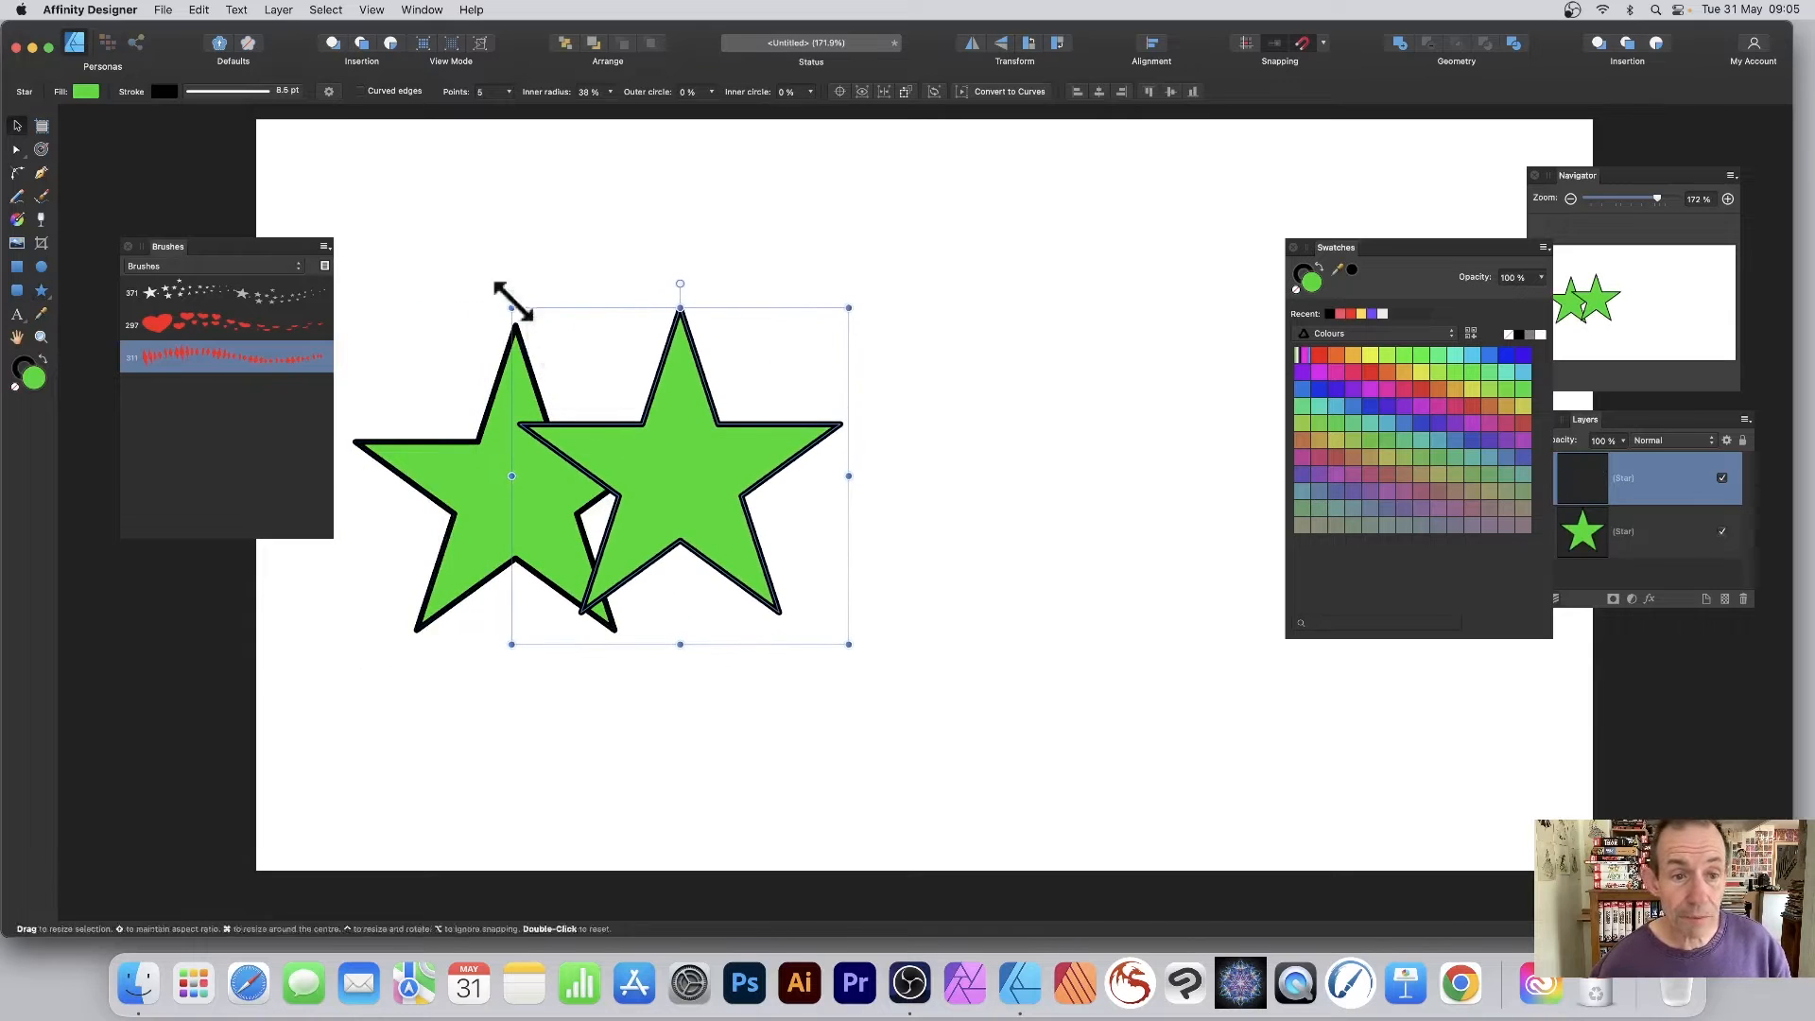
{"action": "left_click_drag", "start_coordinate": [512, 308], "coordinate": [608, 397]}
{"action": "left_click_drag", "start_coordinate": [734, 576], "coordinate": [779, 466]}
{"action": "left_click_drag", "start_coordinate": [681, 344], "coordinate": [747, 401]}
{"action": "left_click_drag", "start_coordinate": [847, 501], "coordinate": [986, 466]}
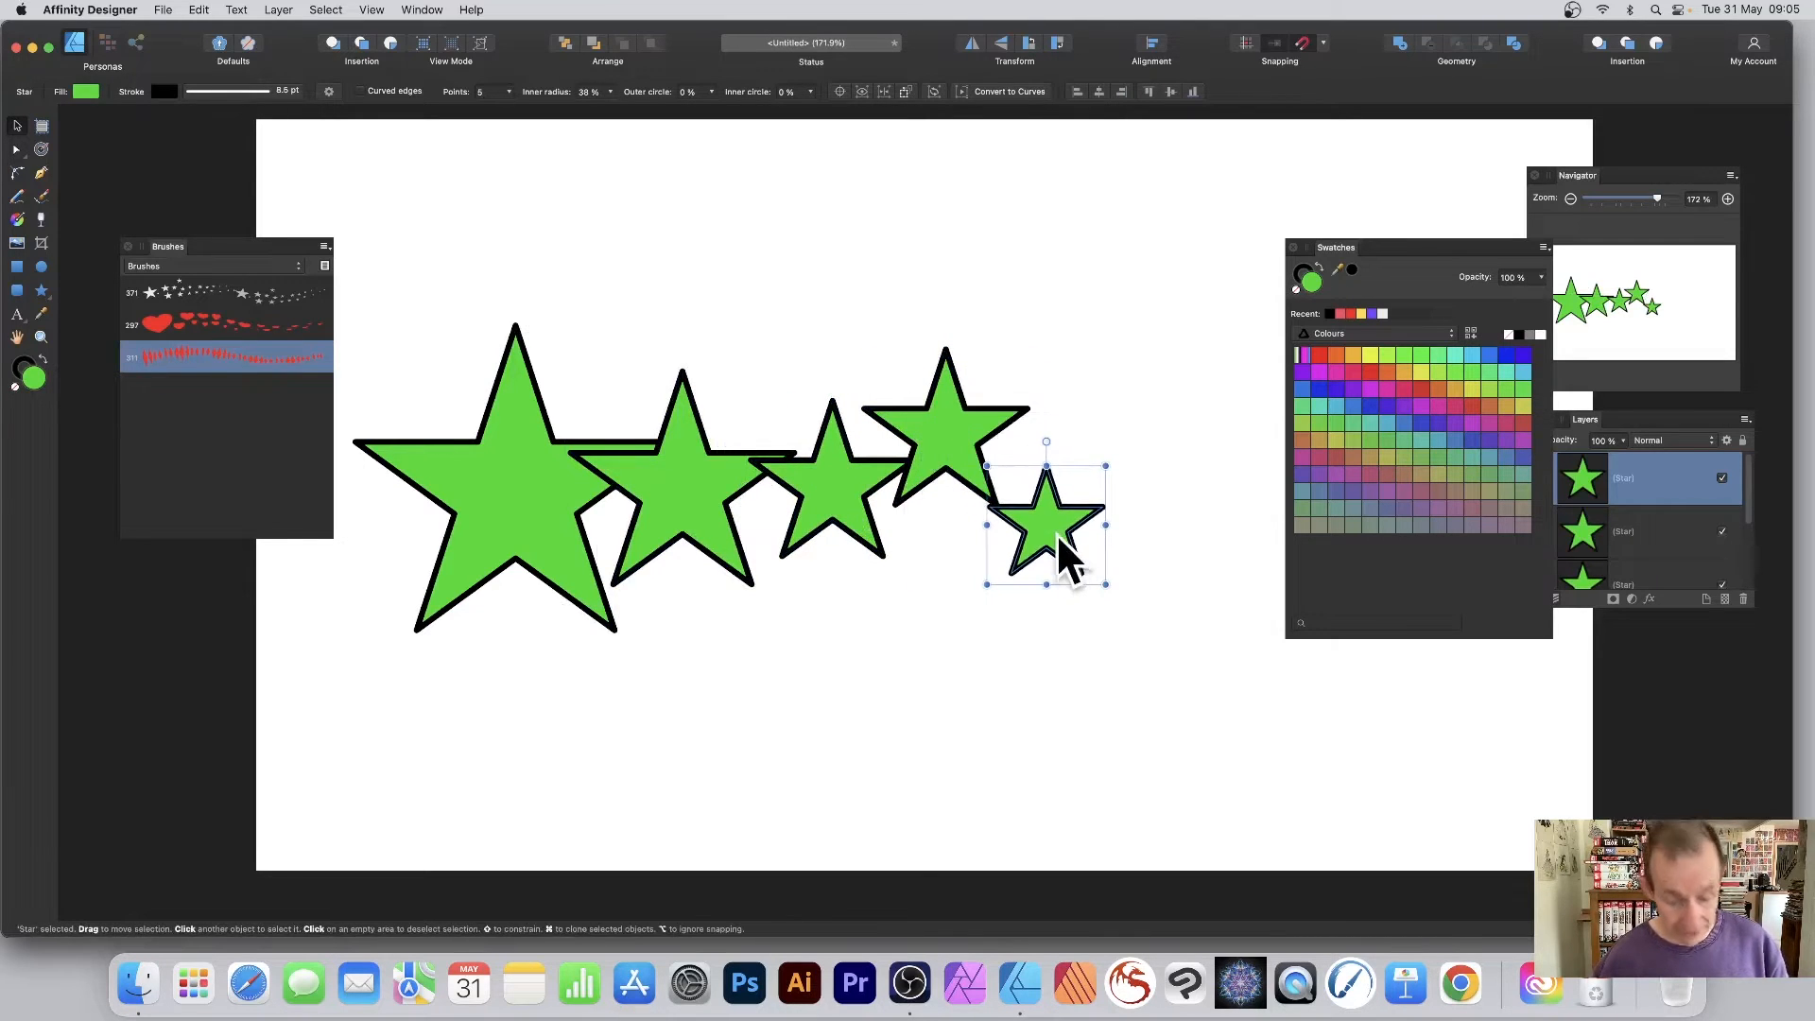
{"action": "left_click_drag", "start_coordinate": [1046, 528], "coordinate": [1122, 491]}
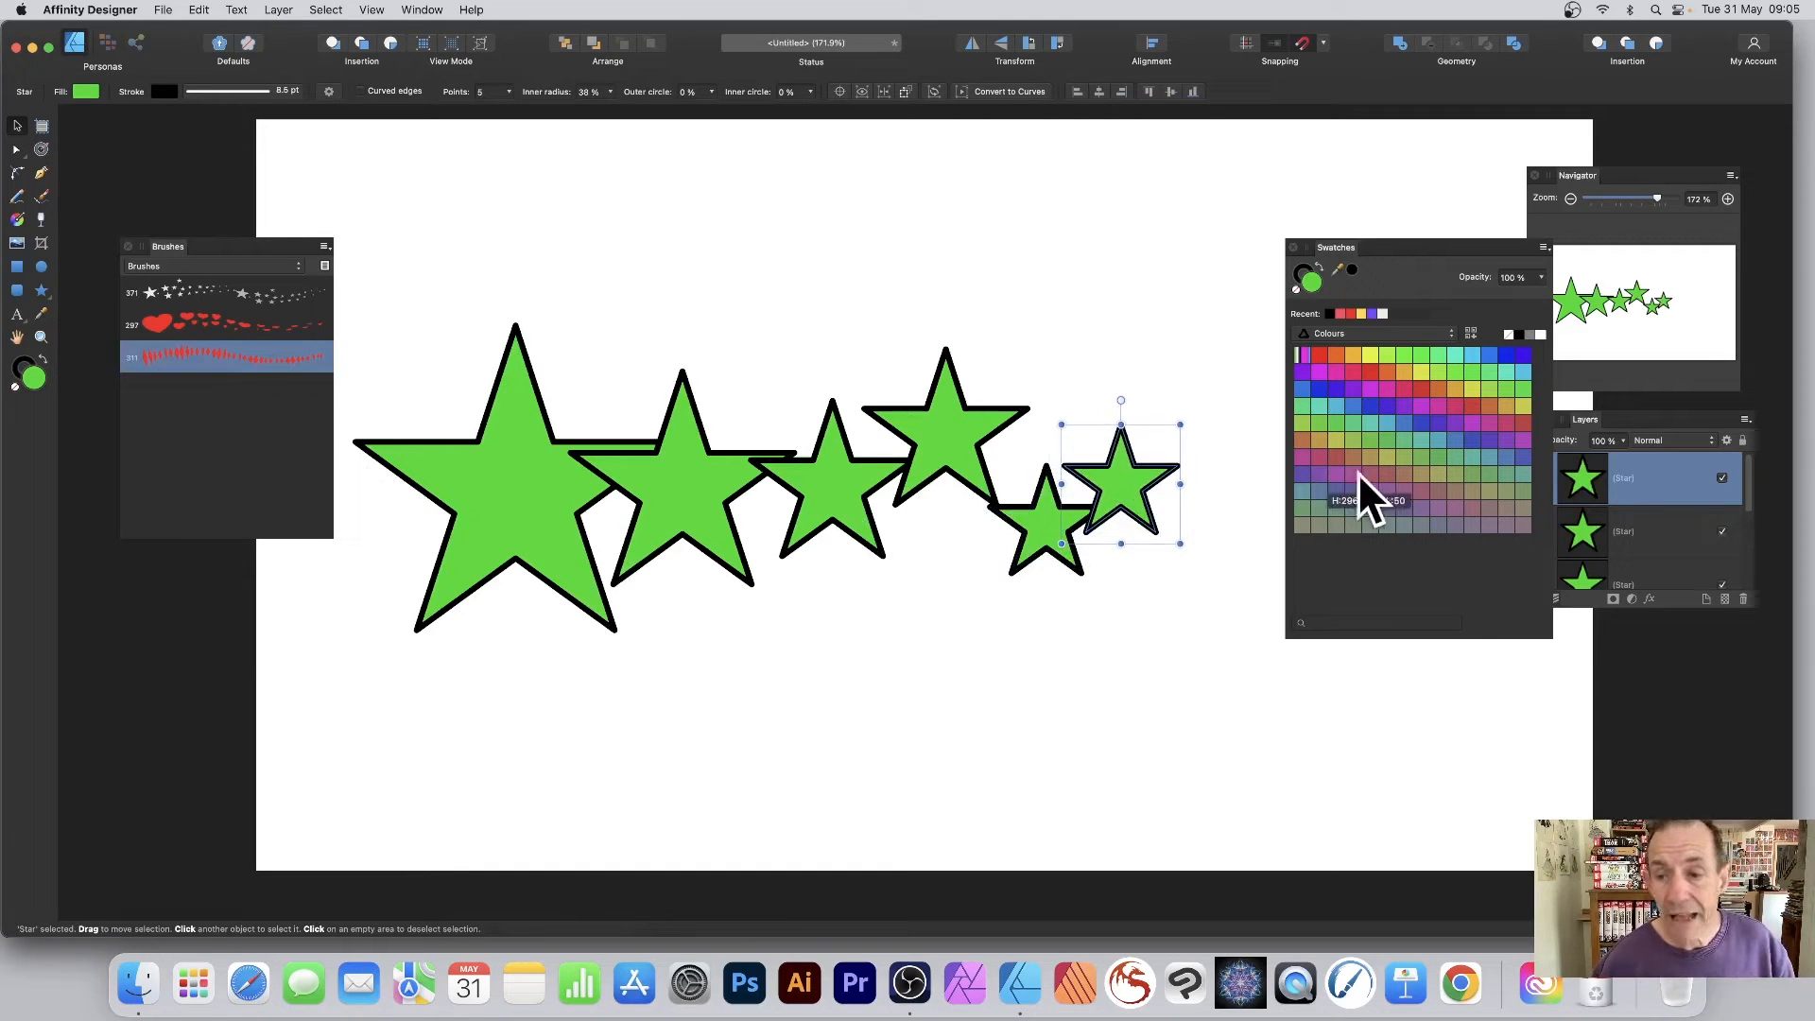
- Recolour the five smaller stars magenta, yellow, red, purple and light blue with colour swatches
{"action": "left_click", "coordinate": [957, 435]}
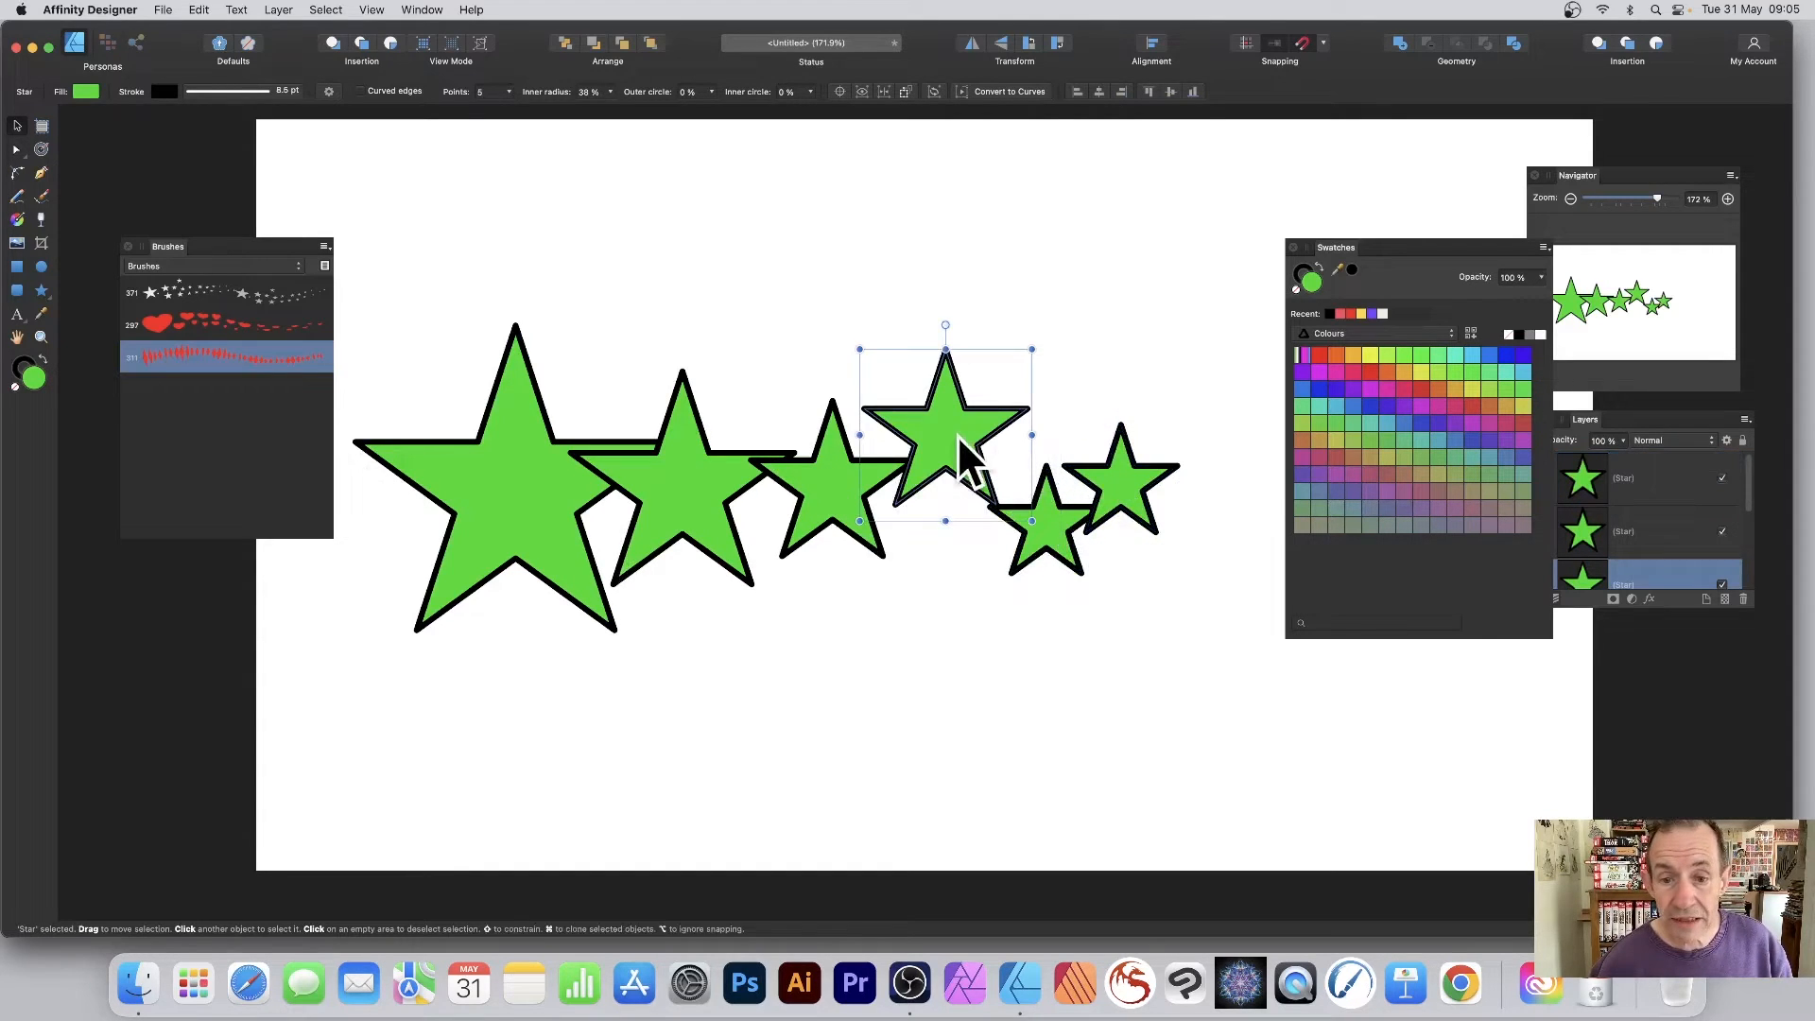
{"action": "left_click", "coordinate": [1360, 354]}
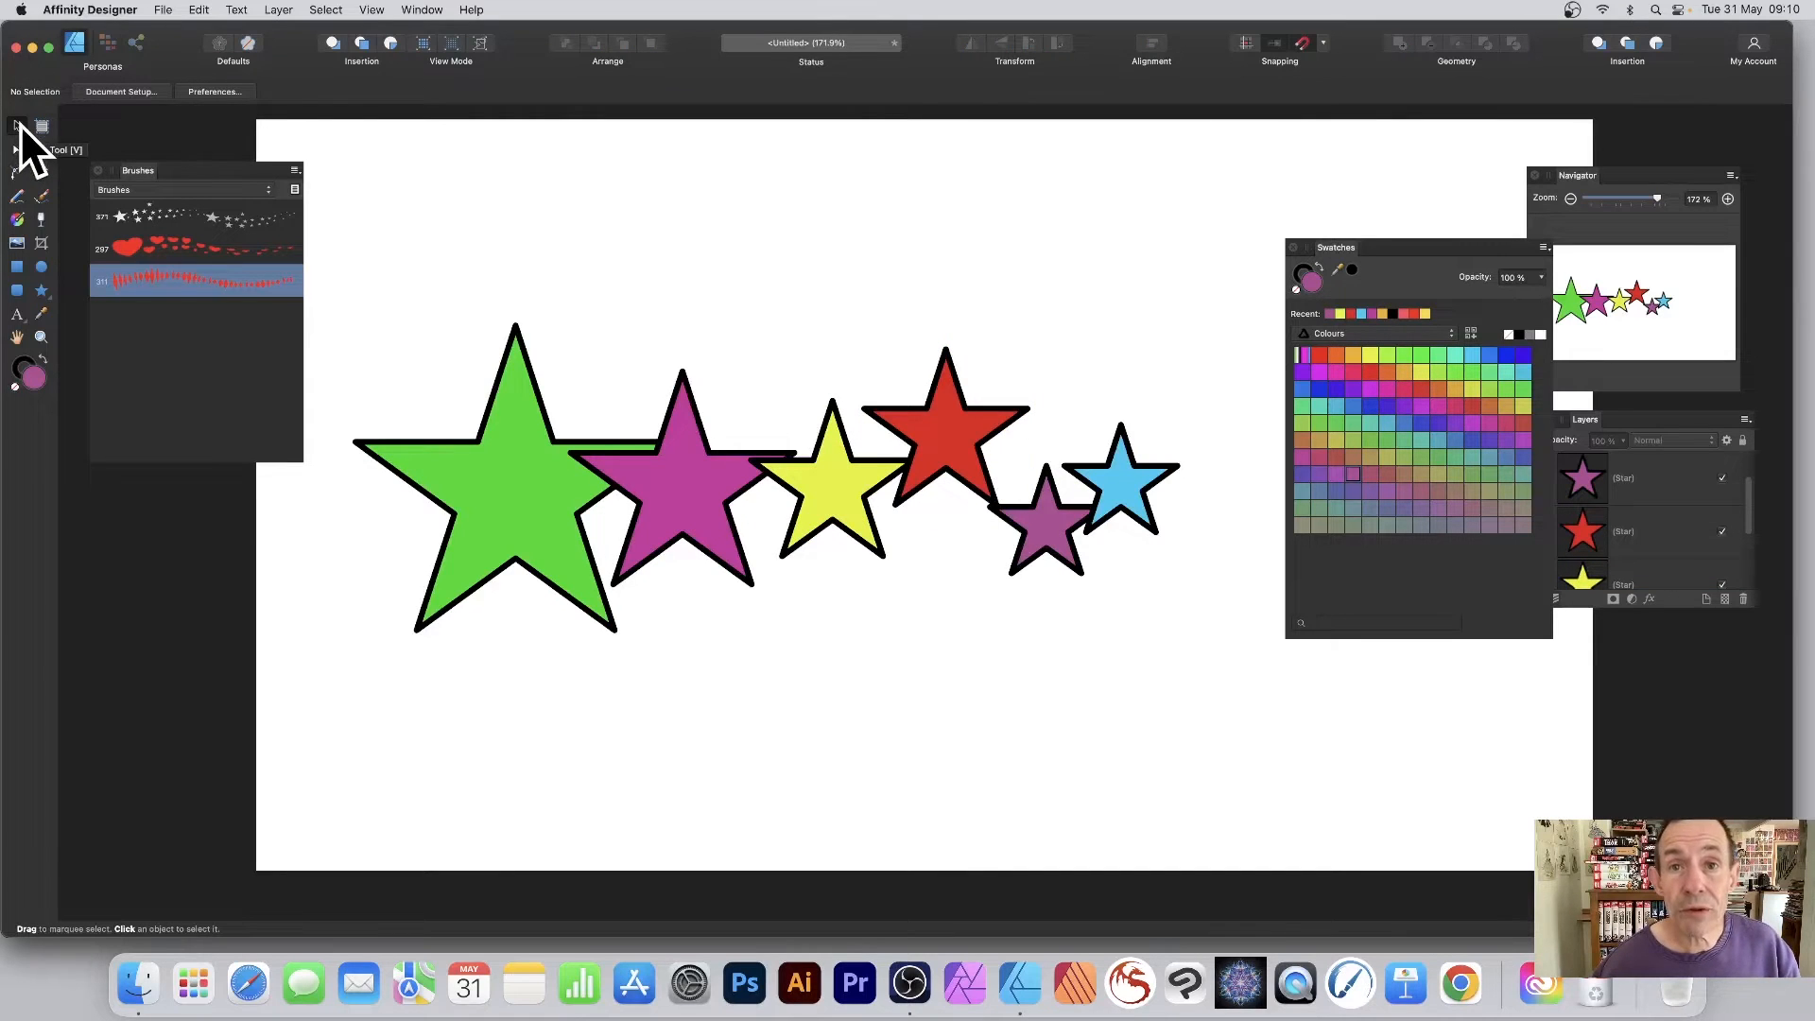
- Select all six stars and set up a PNG export 5000 px wide with the area limited to Selection Only
{"action": "left_click_drag", "start_coordinate": [315, 252], "coordinate": [1371, 759]}
{"action": "left_click", "coordinate": [162, 9]}
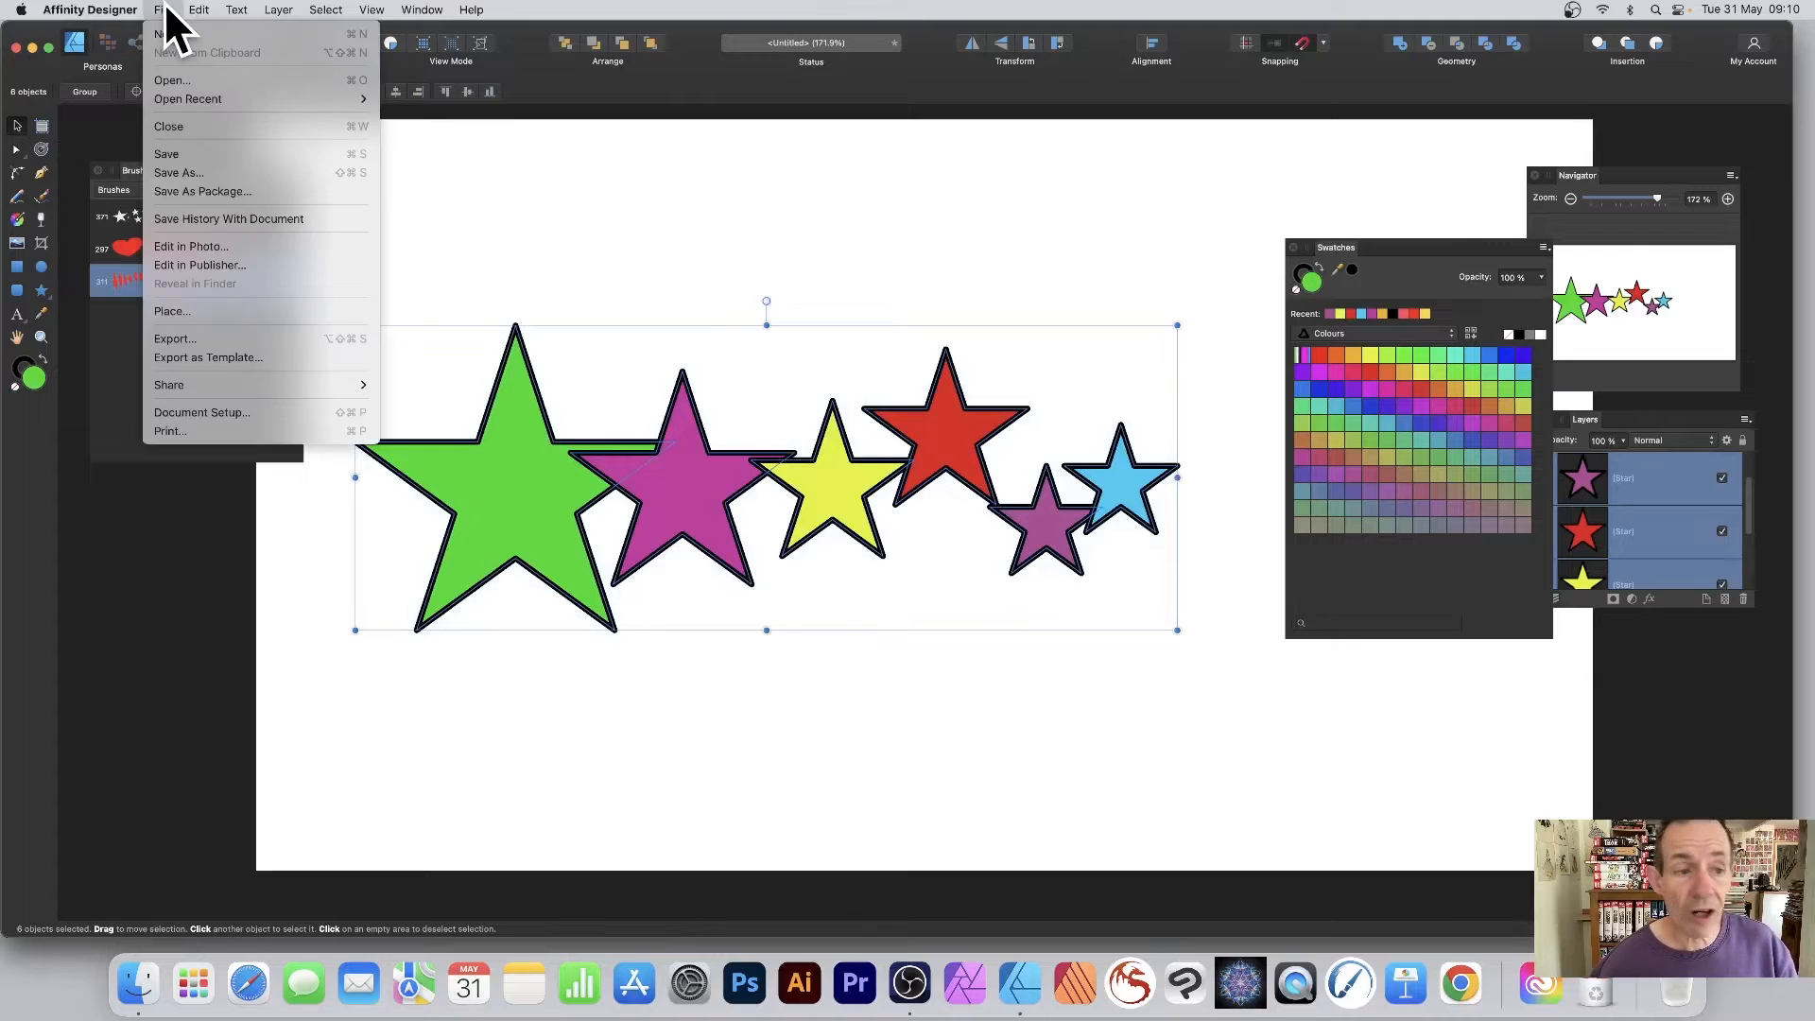
{"action": "left_click", "coordinate": [218, 337]}
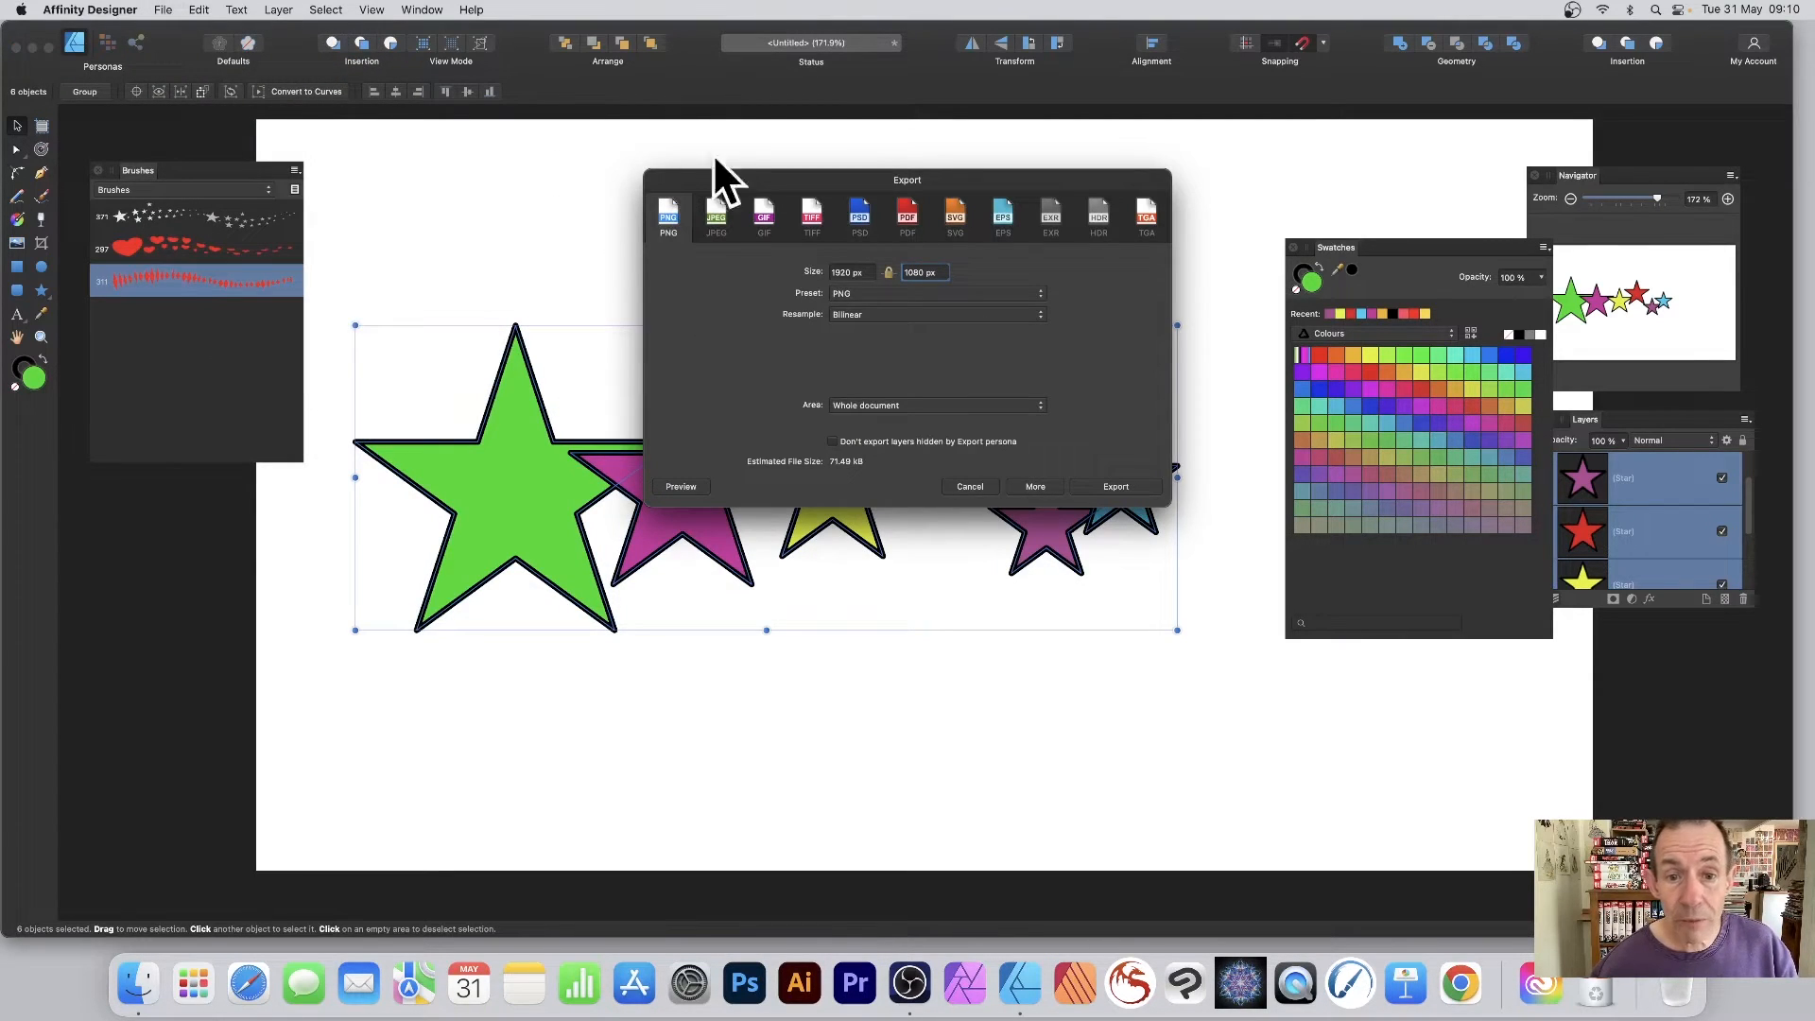
{"action": "left_click", "coordinate": [856, 273]}
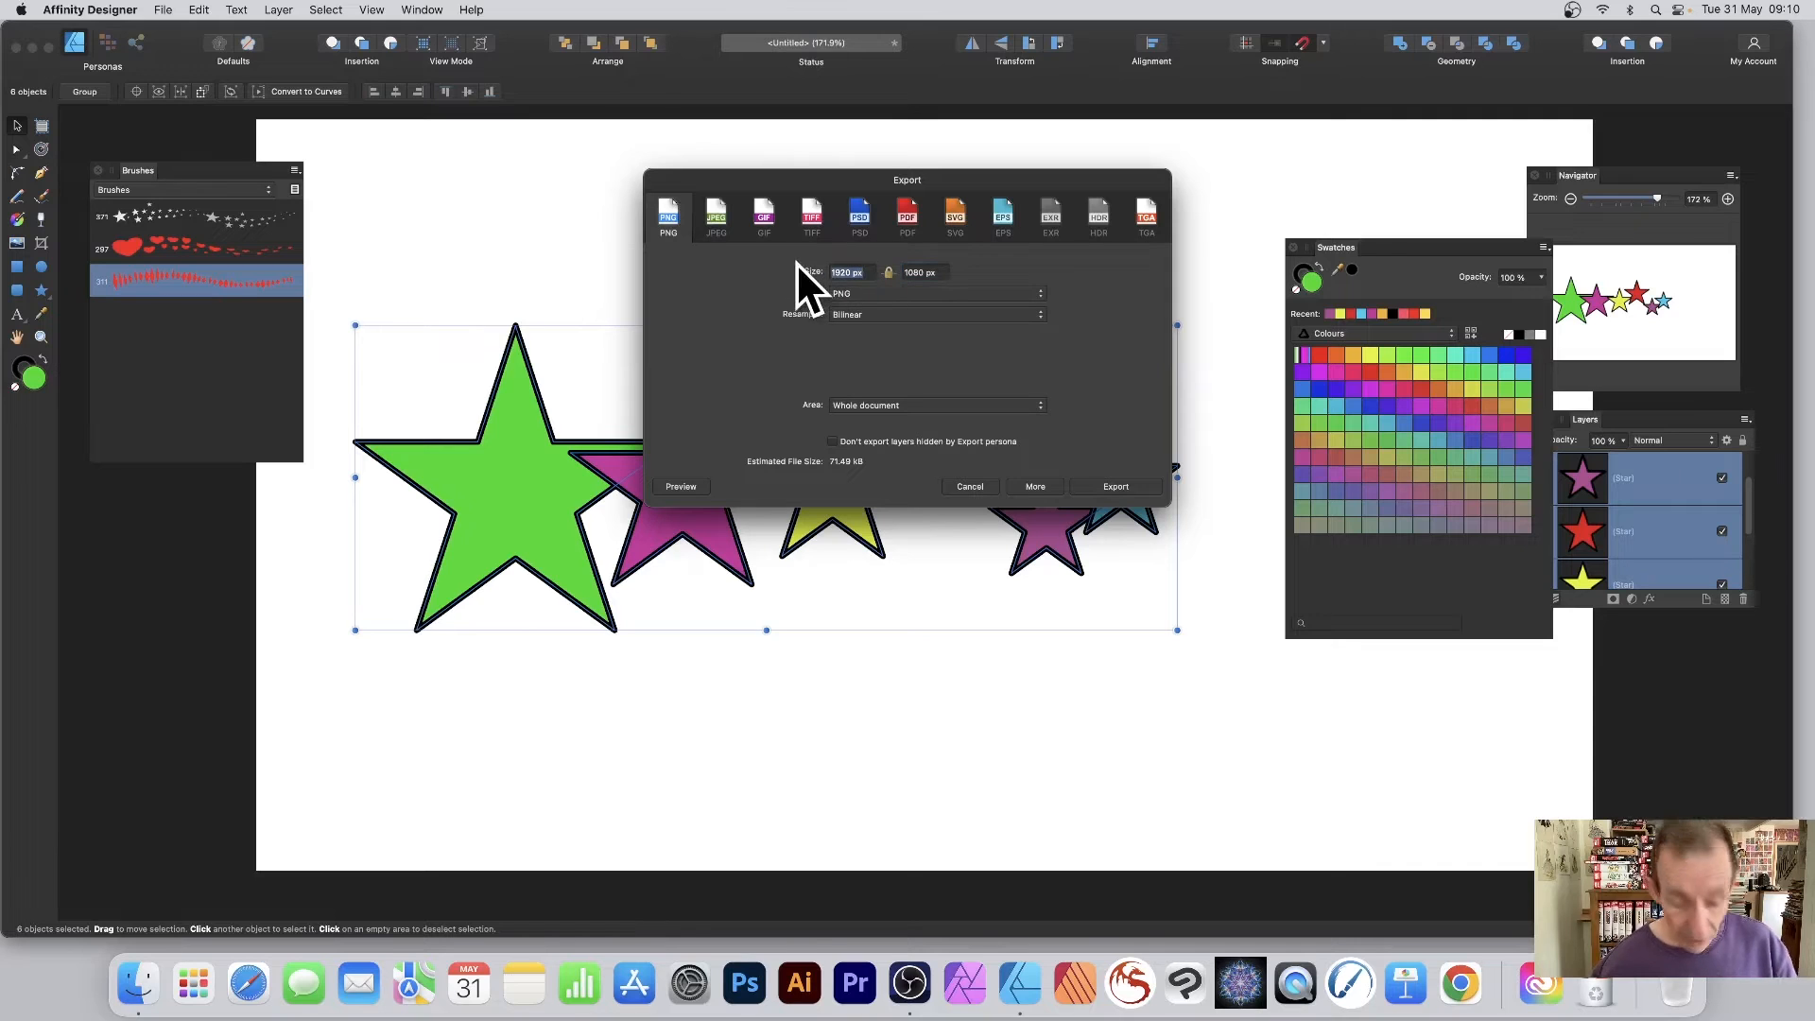
{"action": "type", "text": "5000"}
{"action": "key", "text": "Tab"}
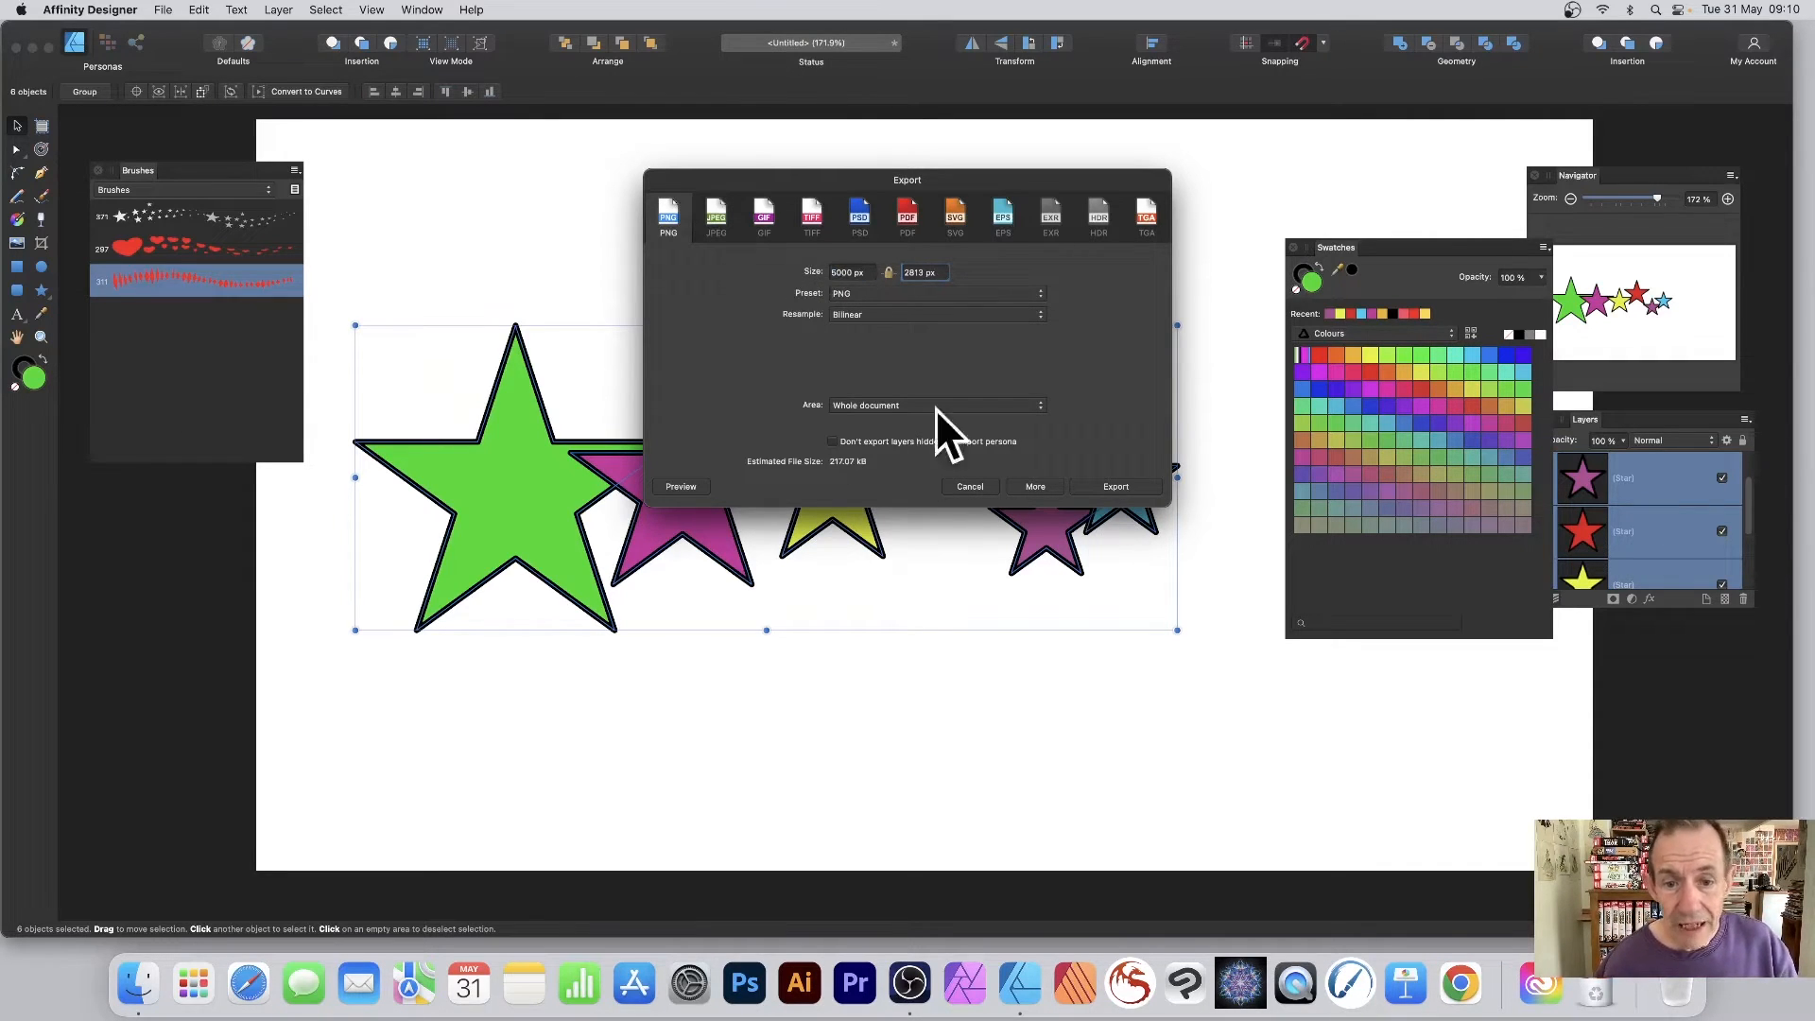
{"action": "left_click", "coordinate": [877, 407]}
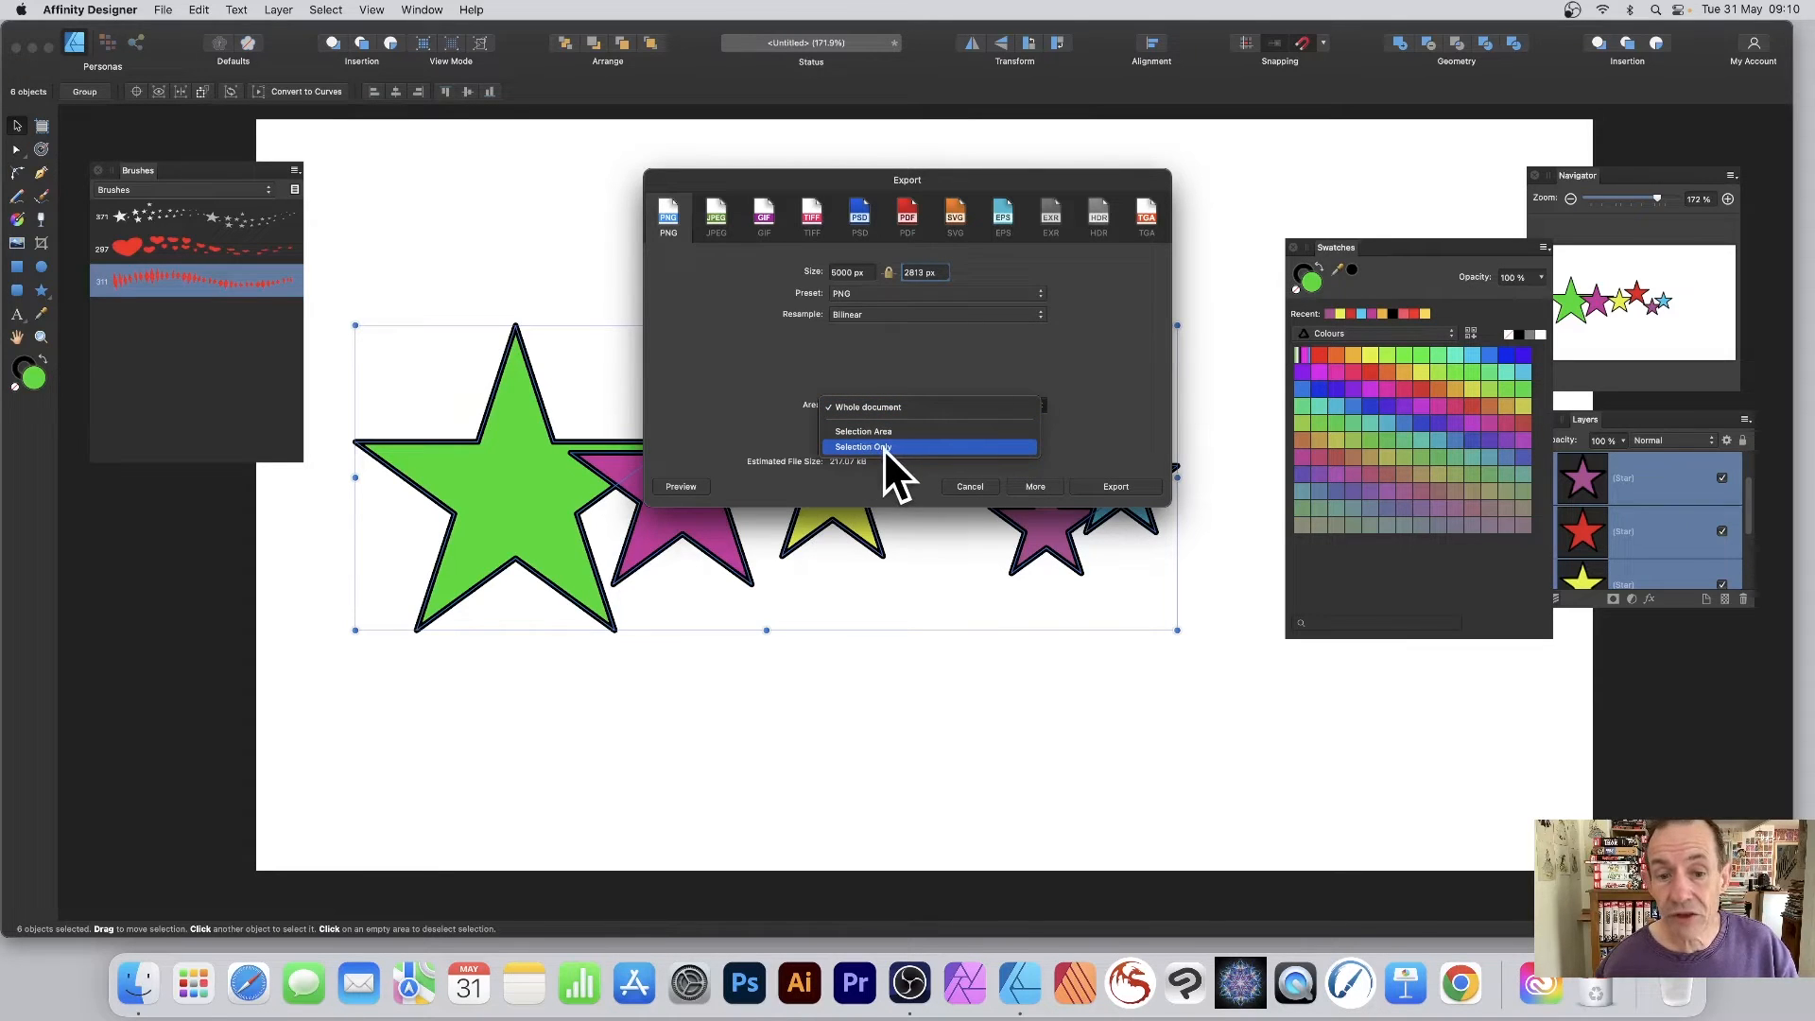
{"action": "left_click", "coordinate": [883, 448]}
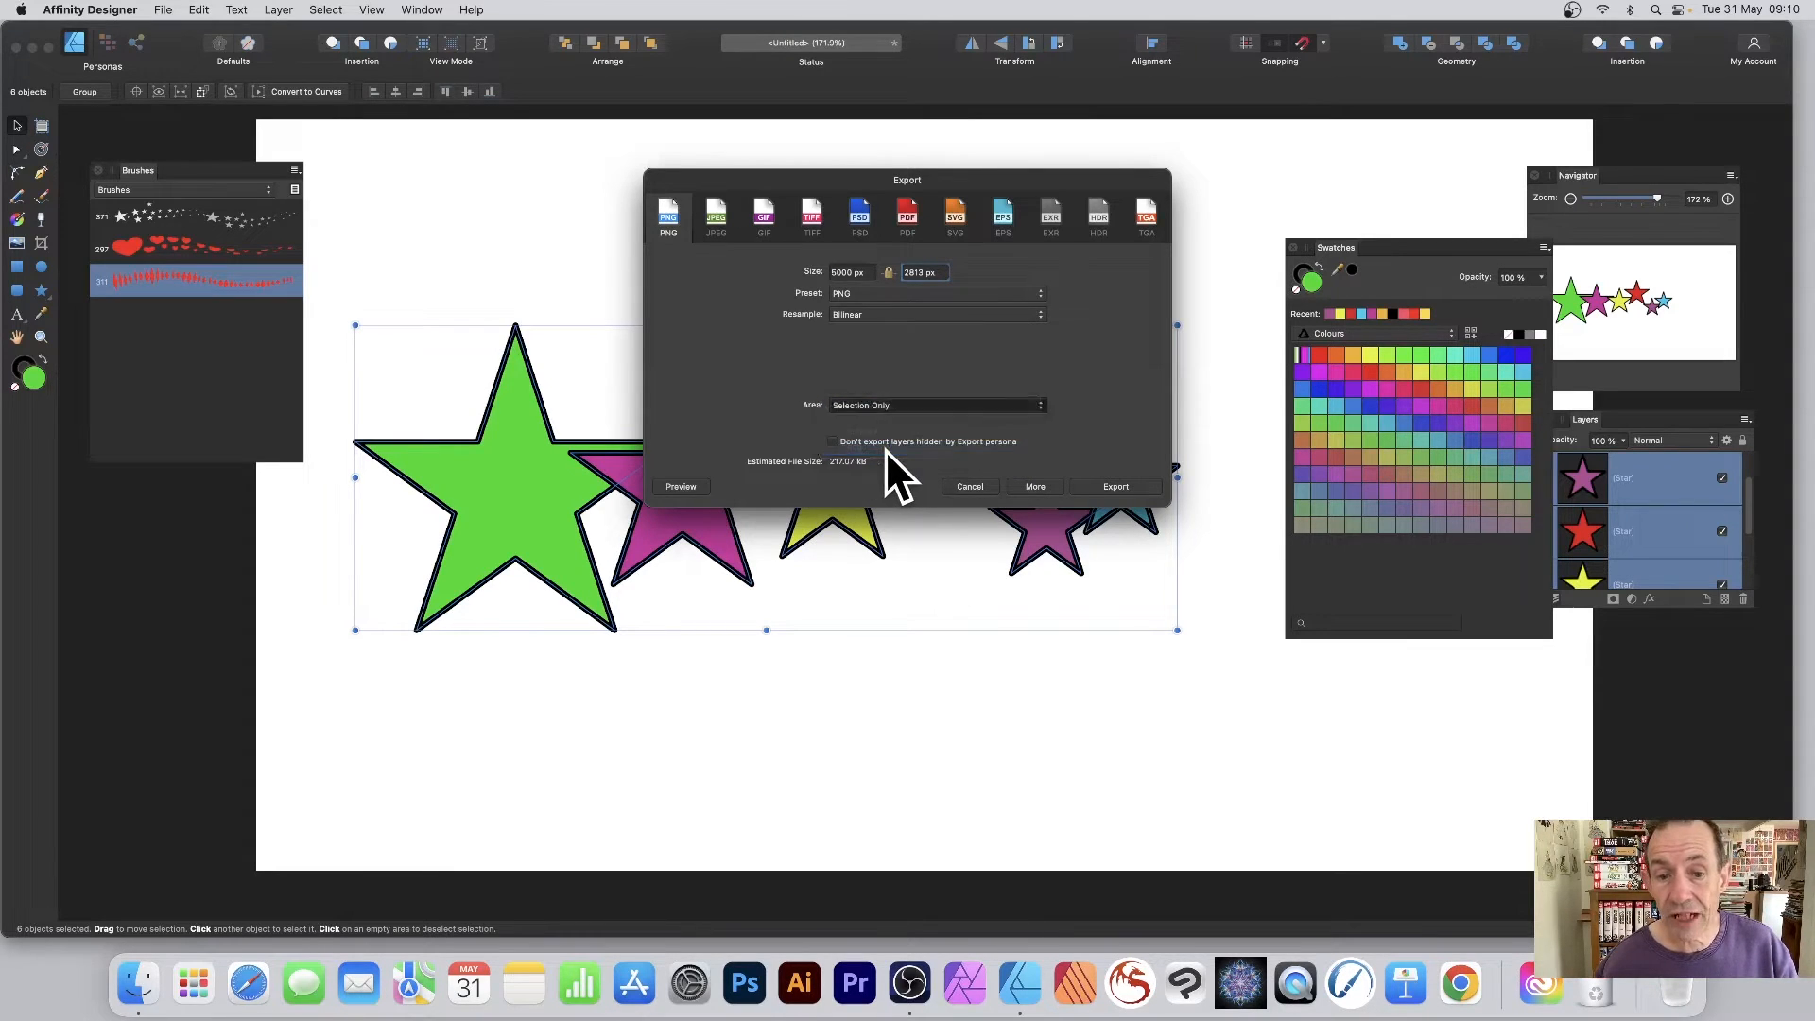
- Export the stars to the Desktop as test.png, replacing the existing file
{"action": "left_click", "coordinate": [1116, 486]}
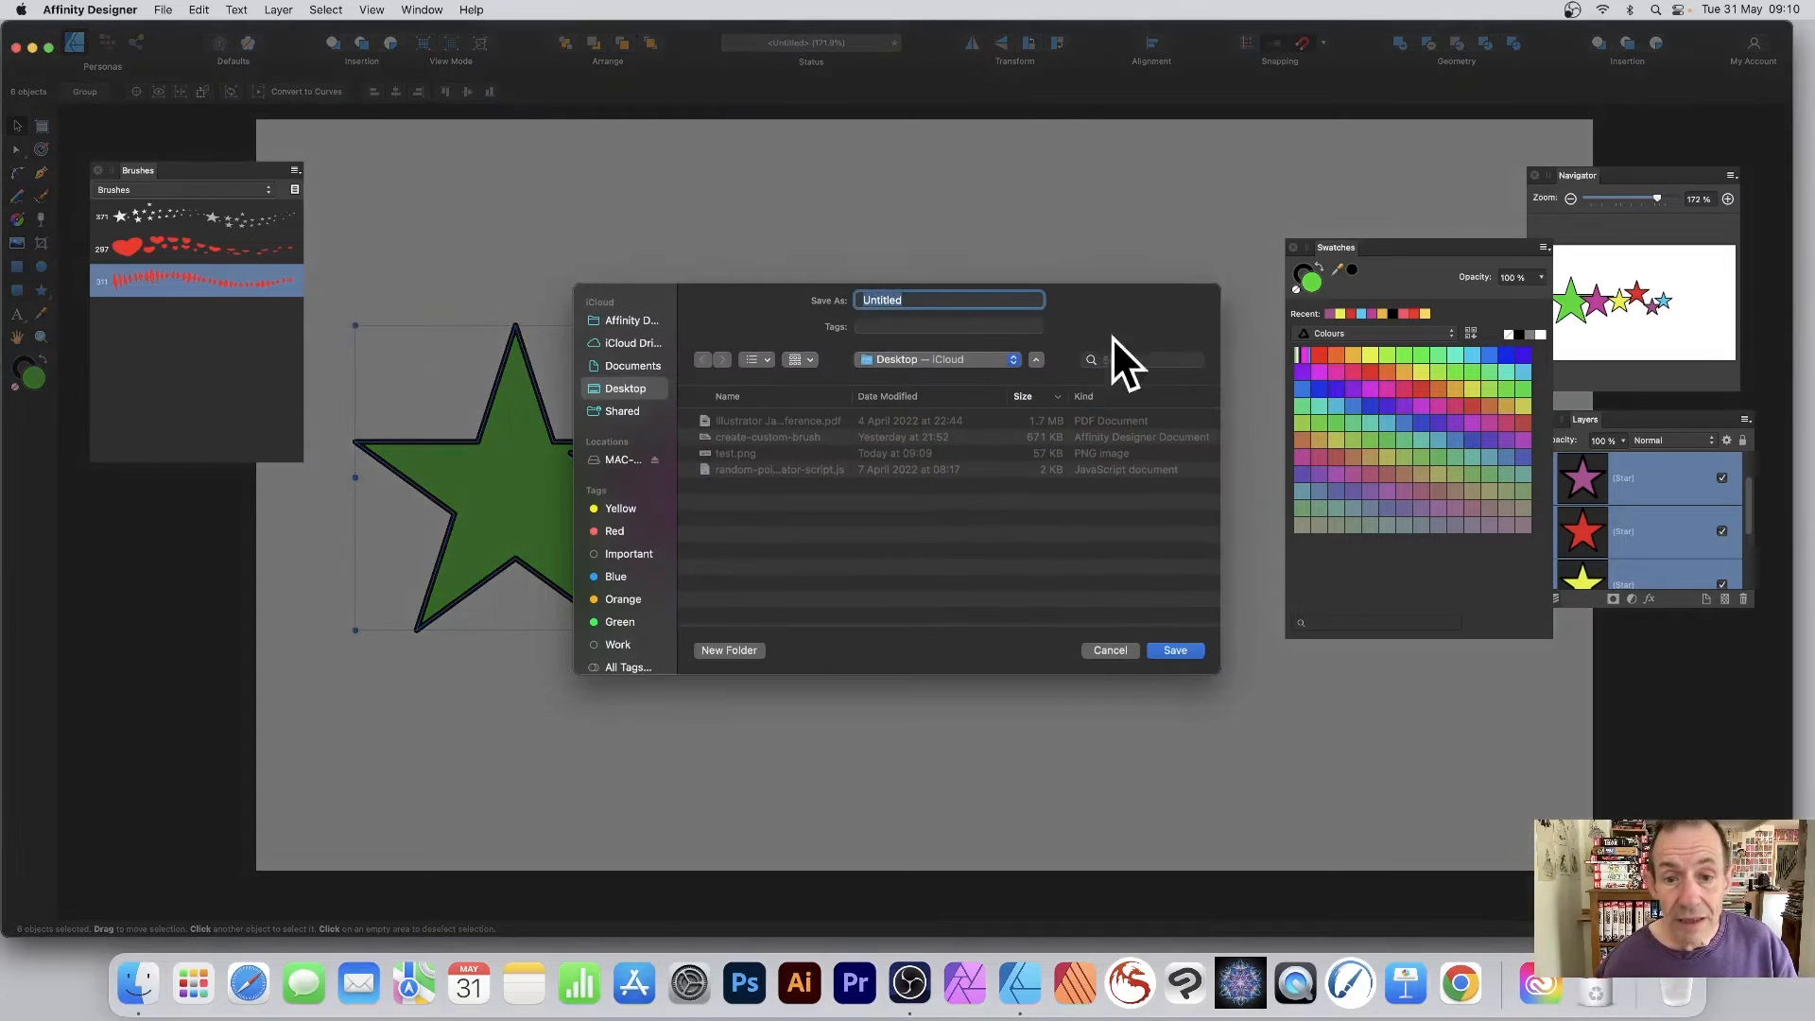
{"action": "type", "text": "test"}
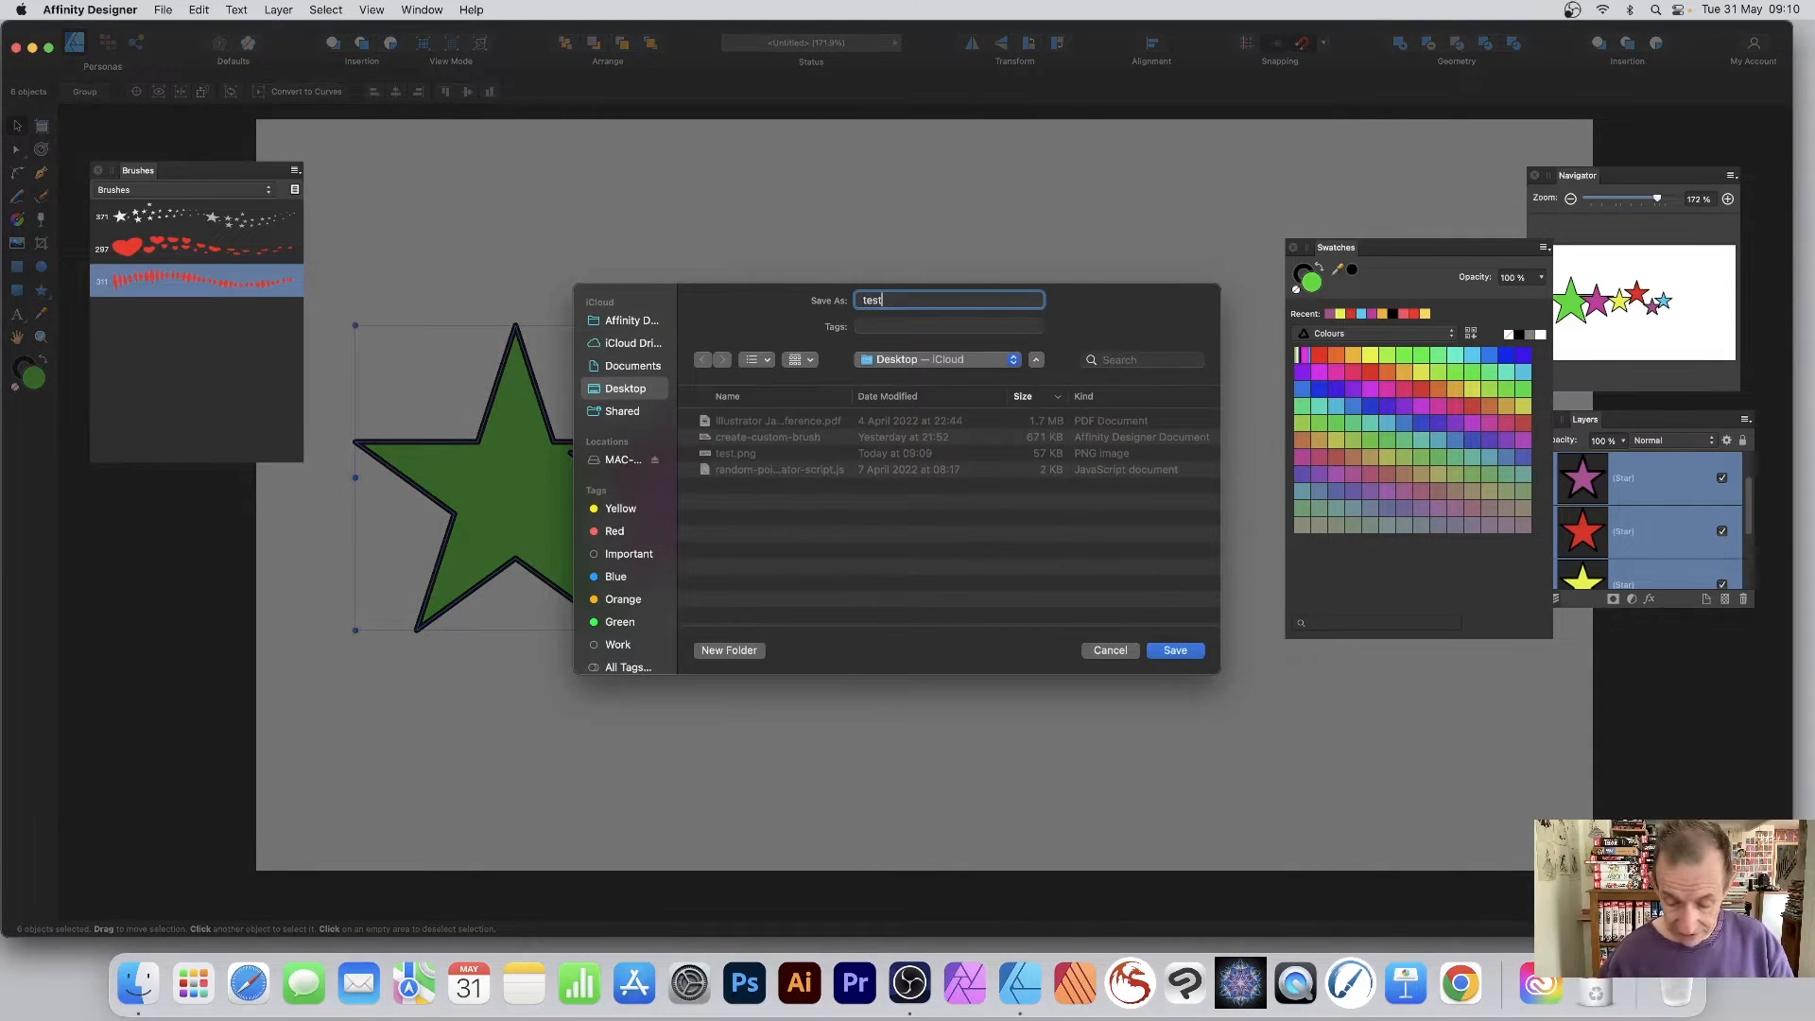
{"action": "type", "text": ".png"}
{"action": "key", "text": "Return"}
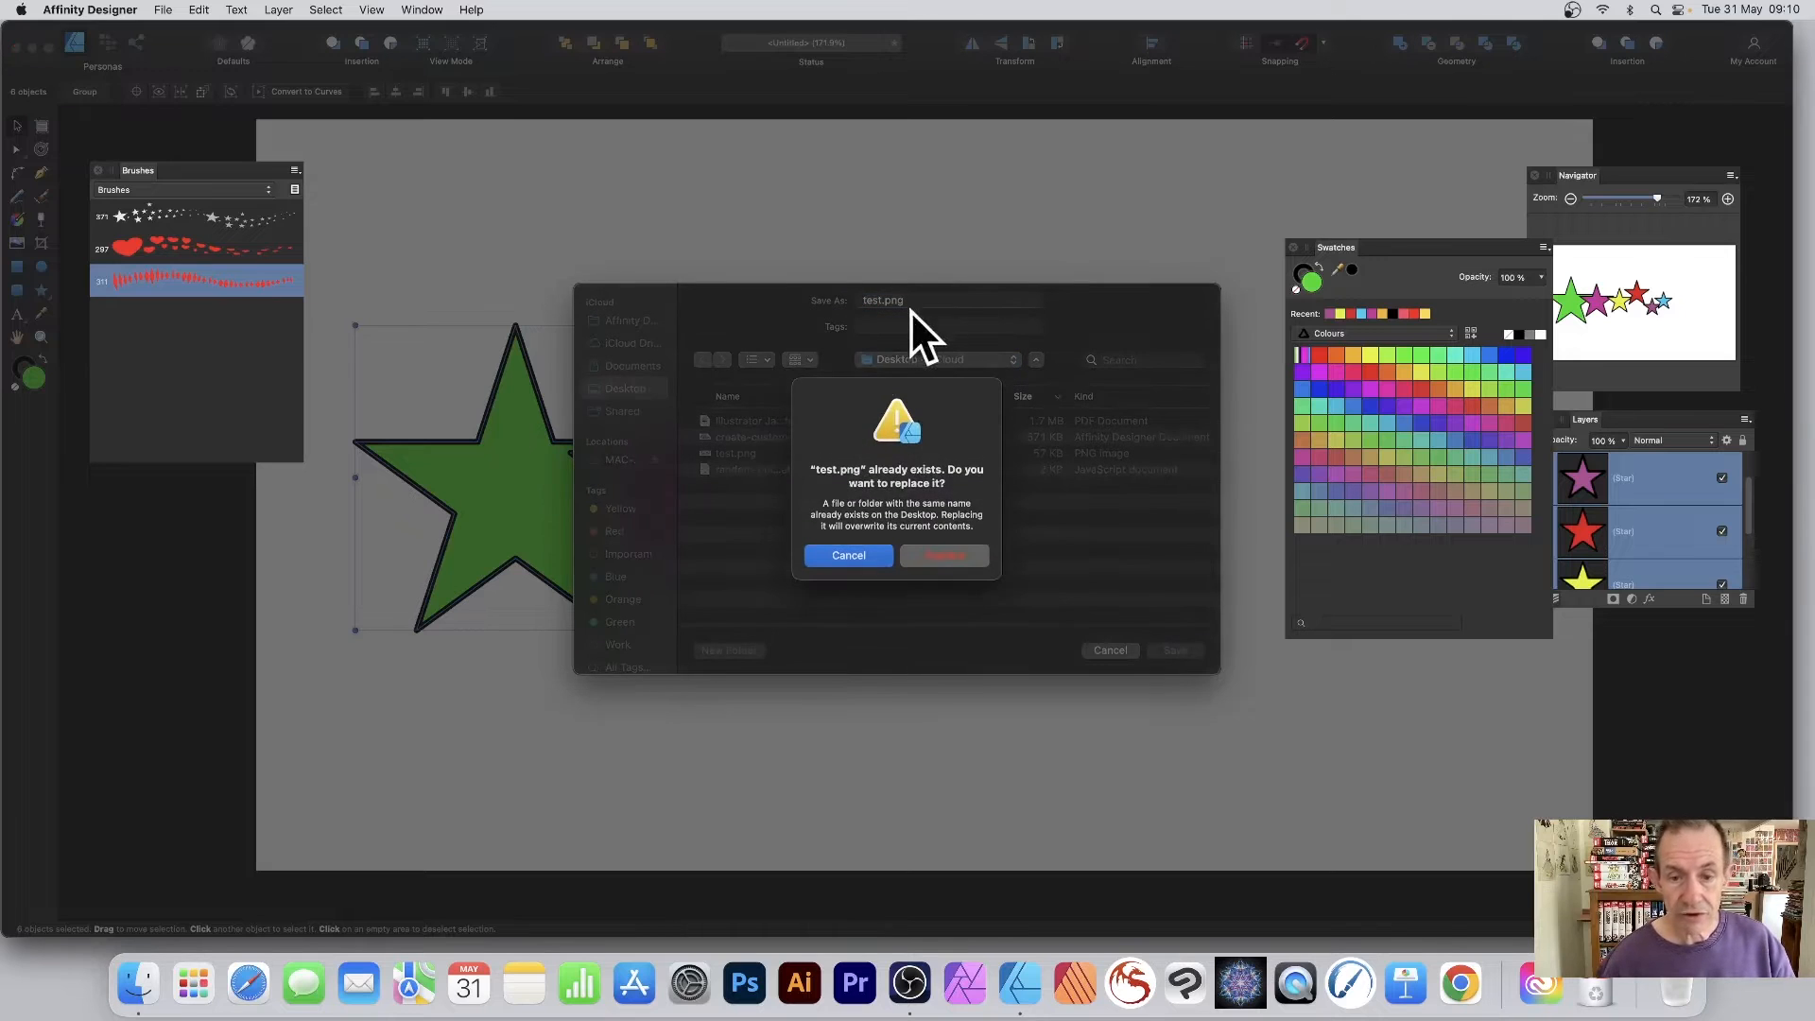
{"action": "left_click", "coordinate": [948, 560]}
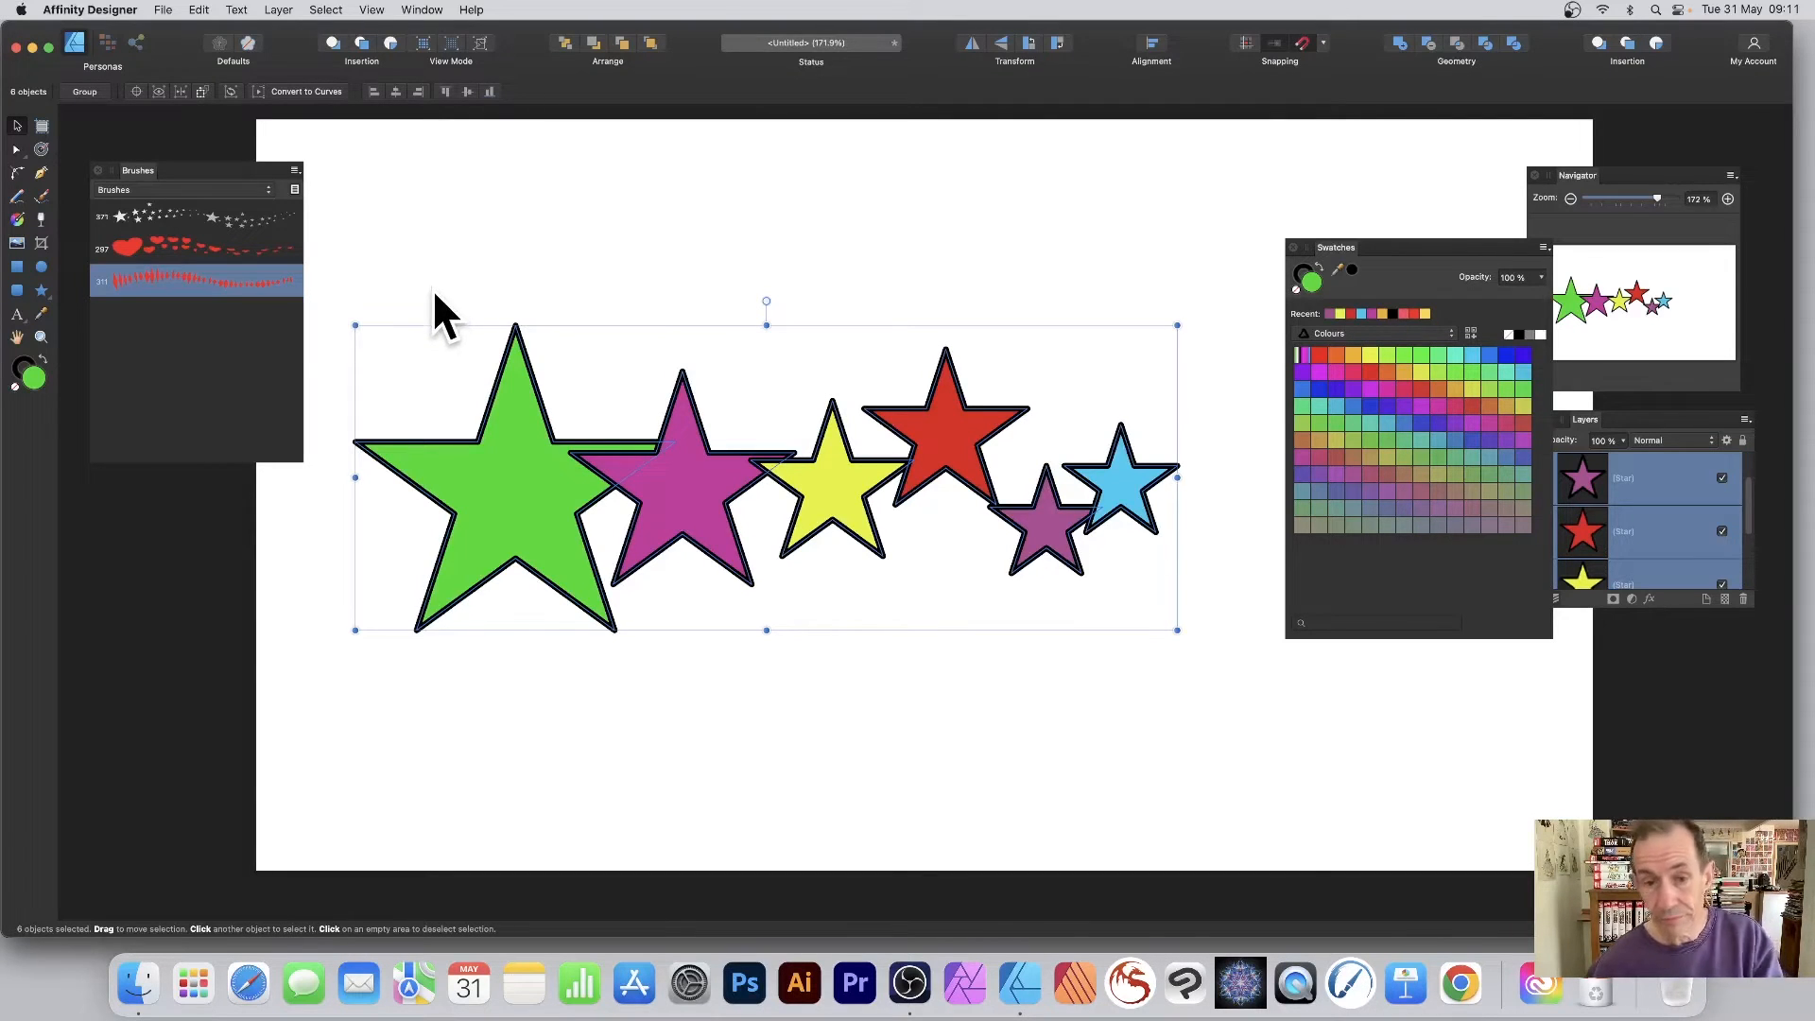
- Delete the stars from the page and create a new textured image brush from test.png
{"action": "key", "text": "Delete"}
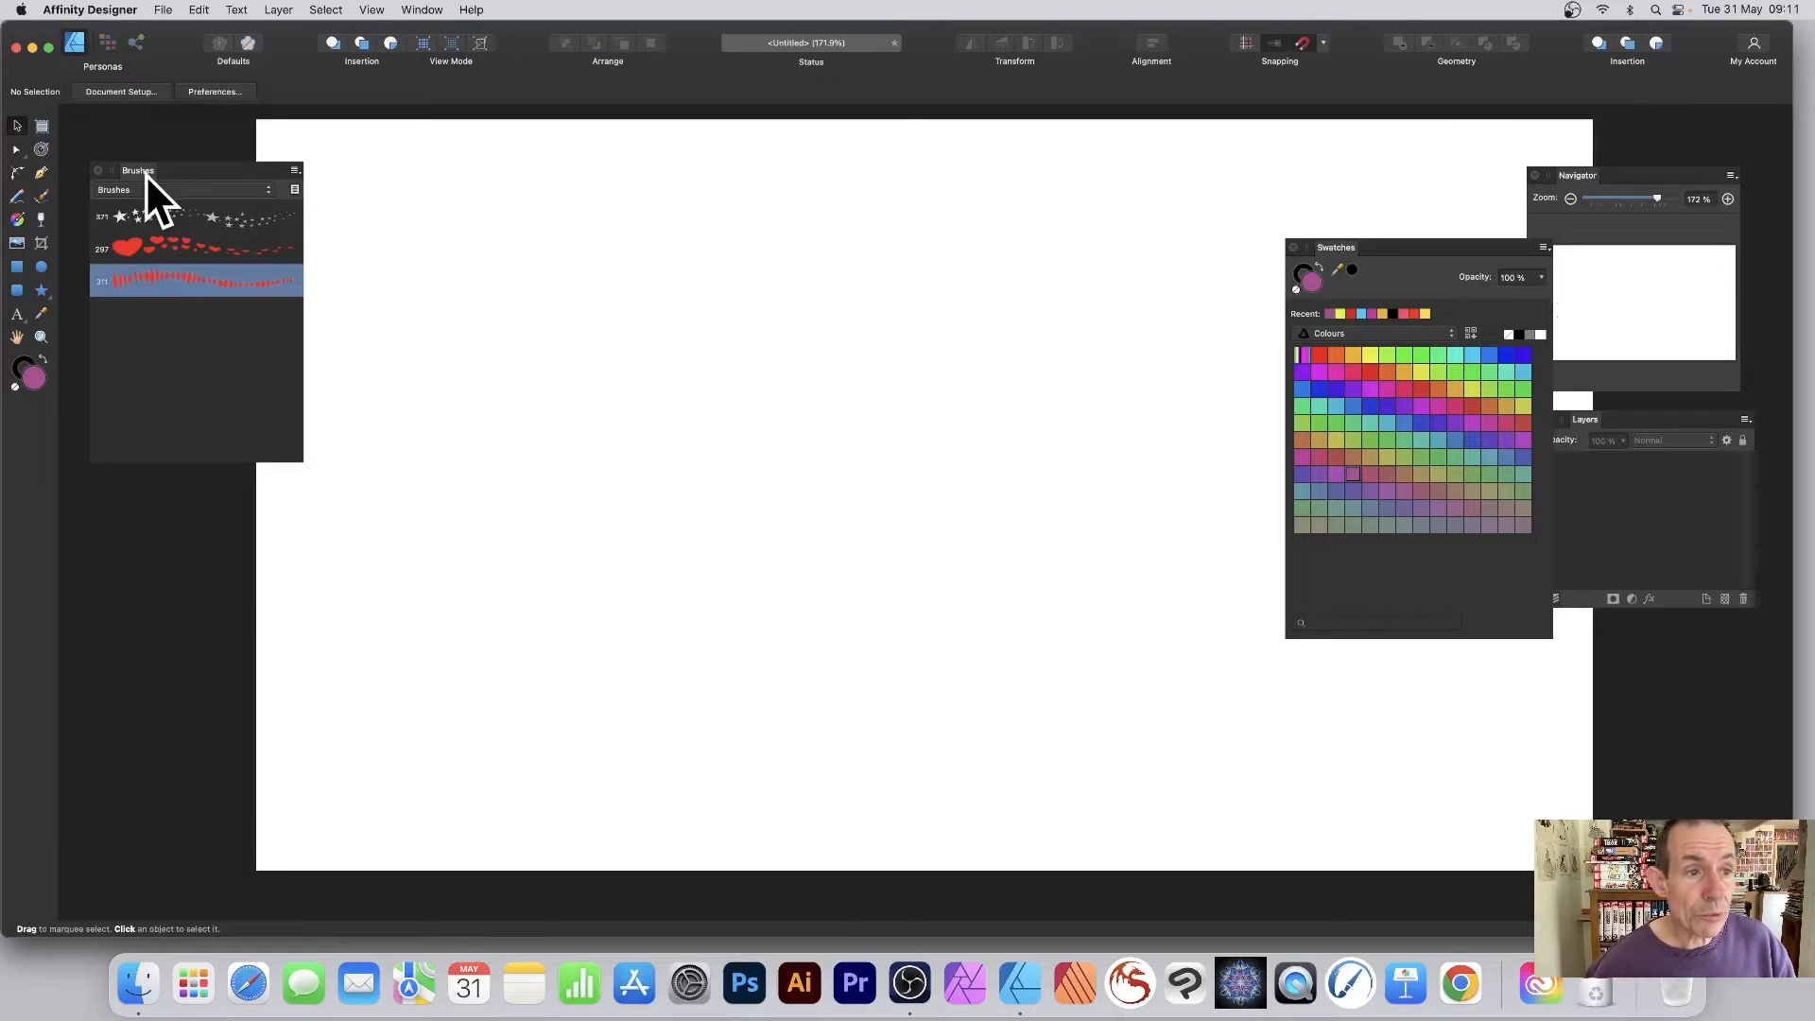
{"action": "left_click", "coordinate": [295, 170]}
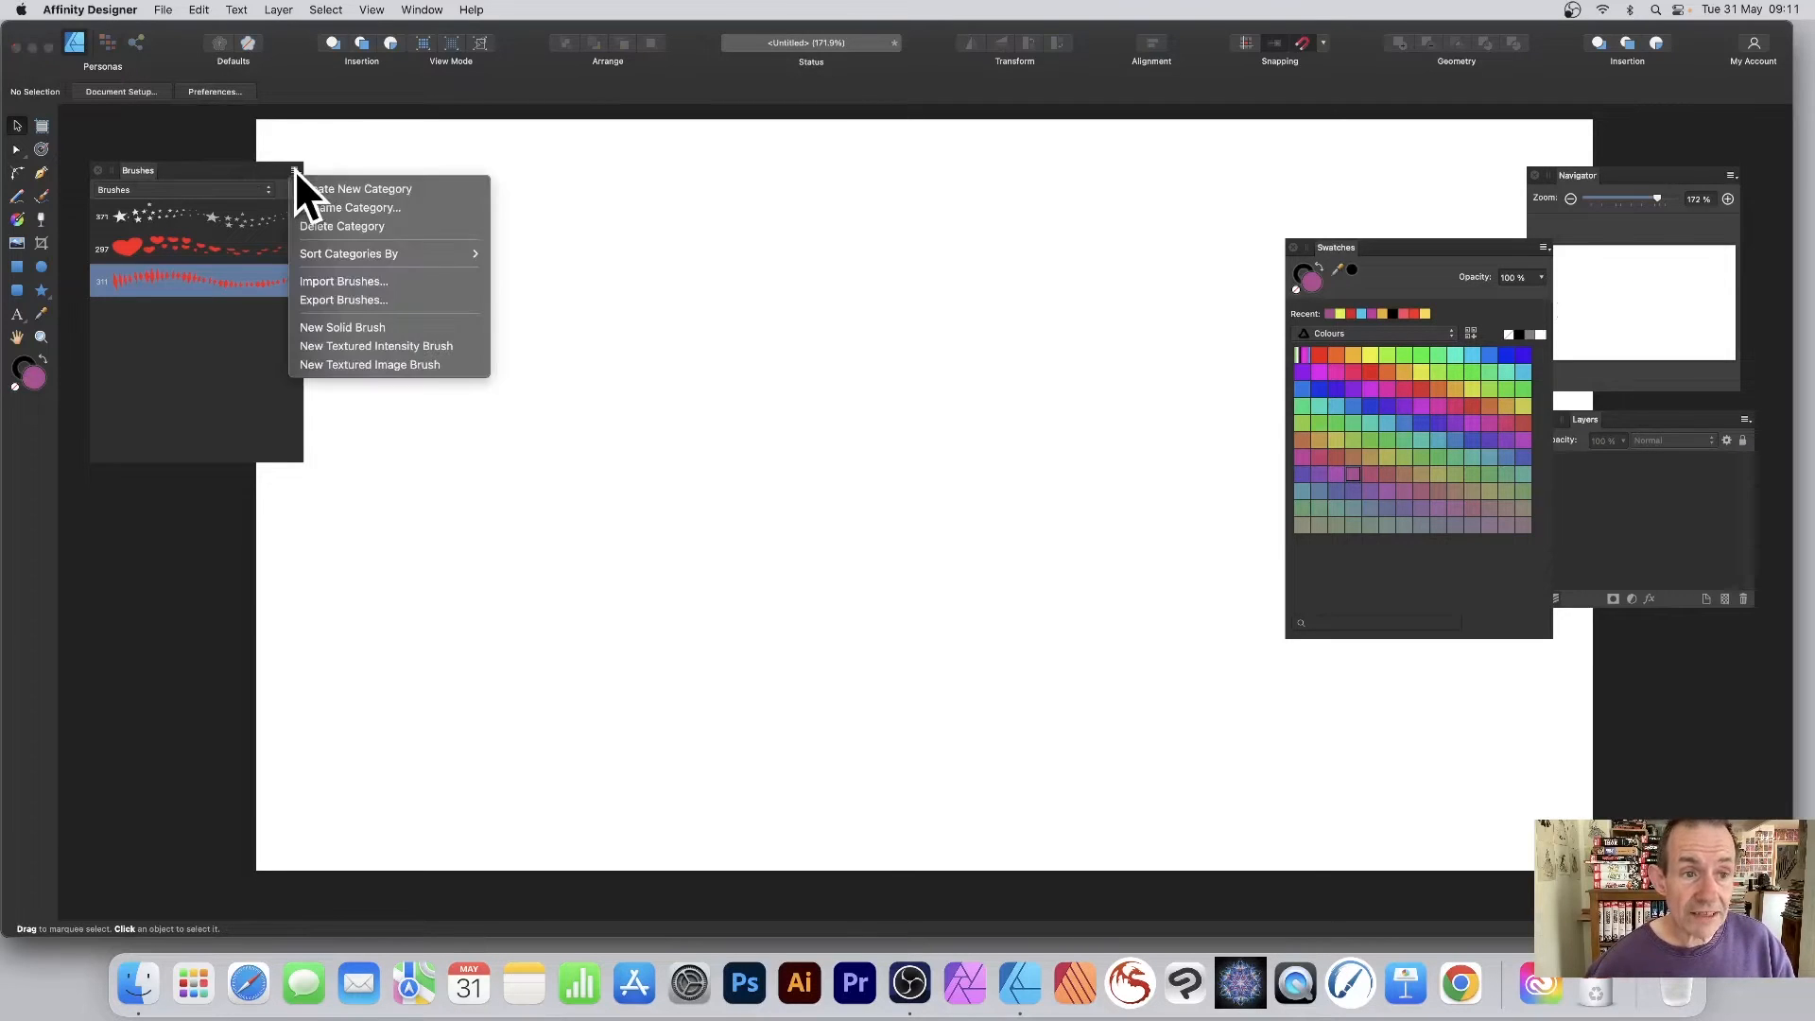
{"action": "left_click", "coordinate": [388, 365]}
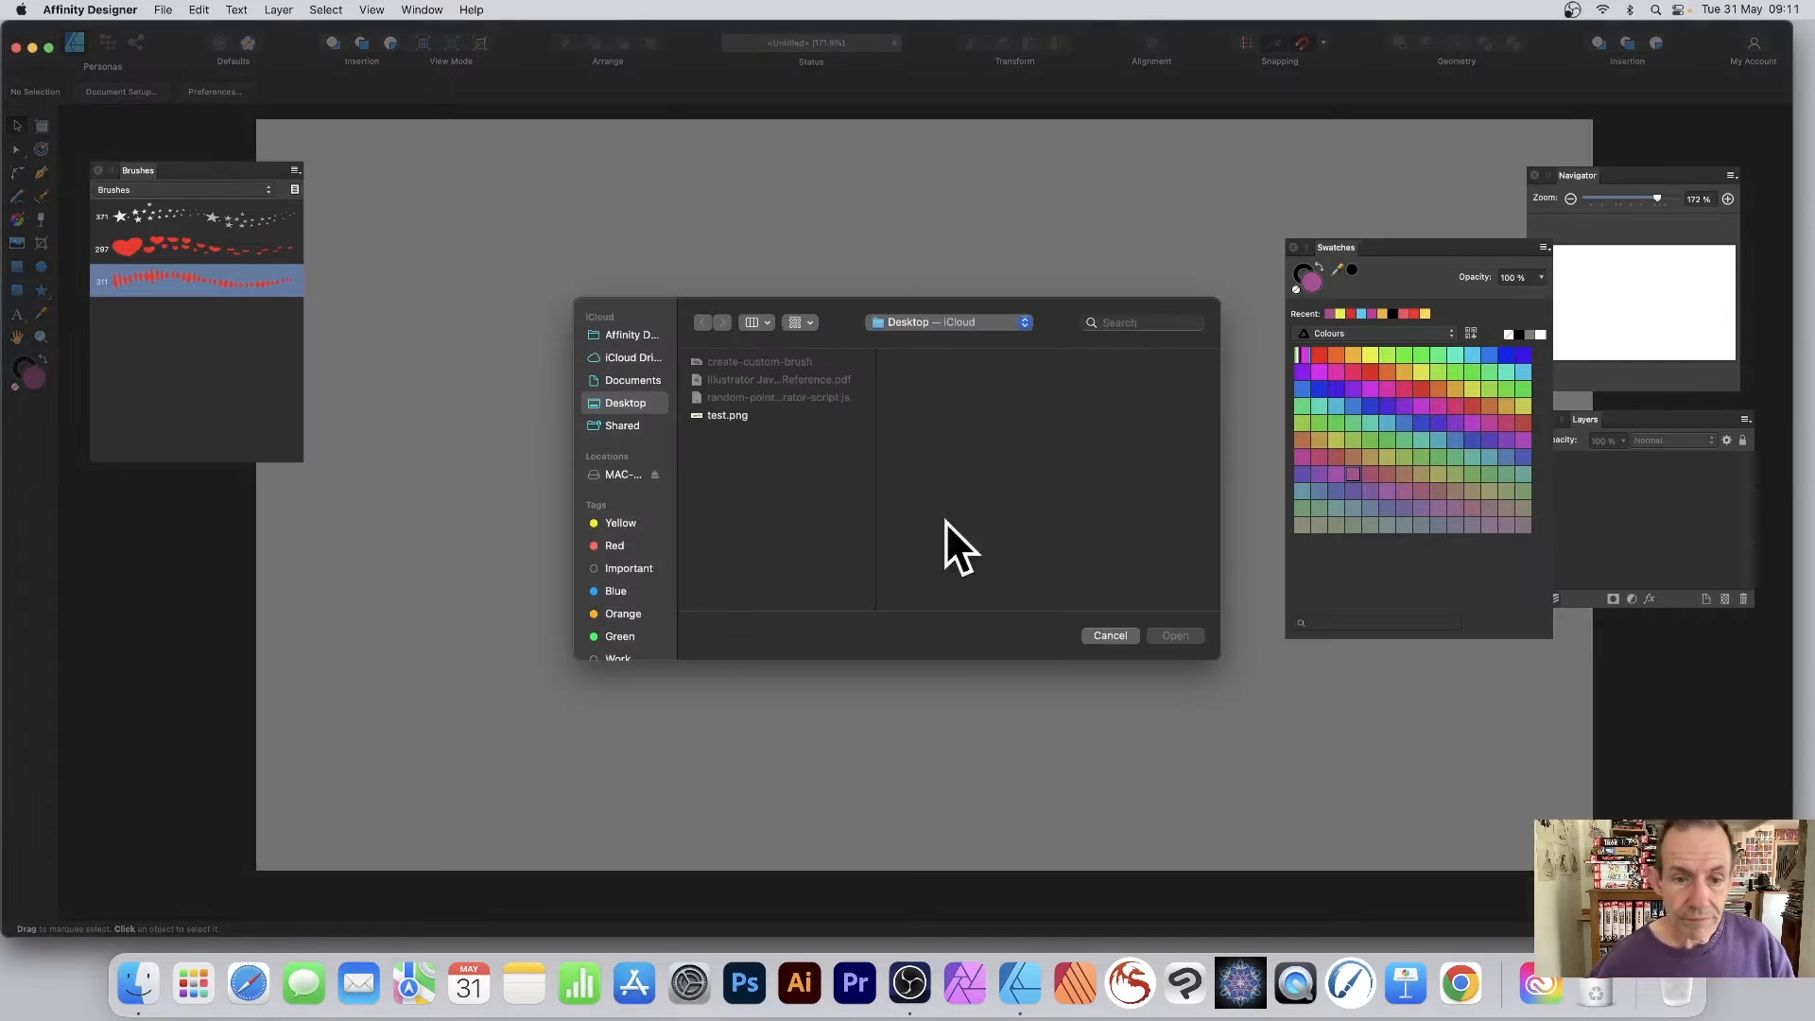
{"action": "left_click", "coordinate": [732, 418]}
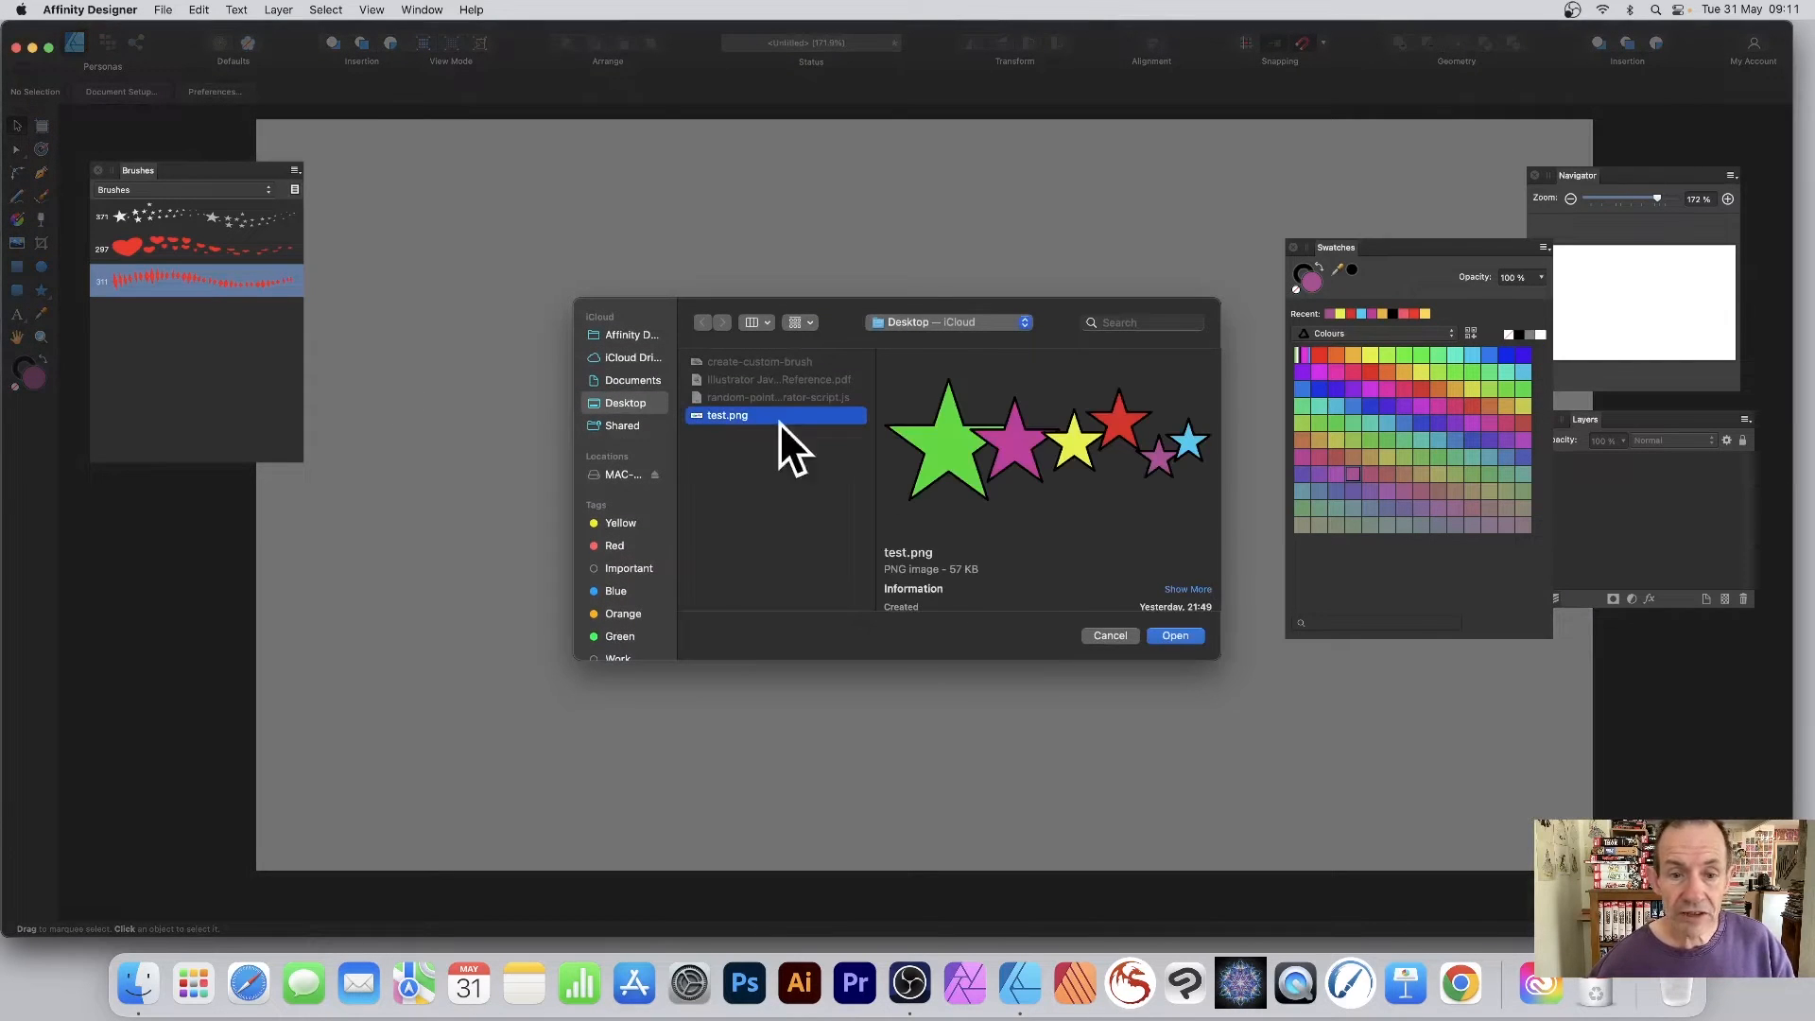
{"action": "left_click", "coordinate": [1184, 636]}
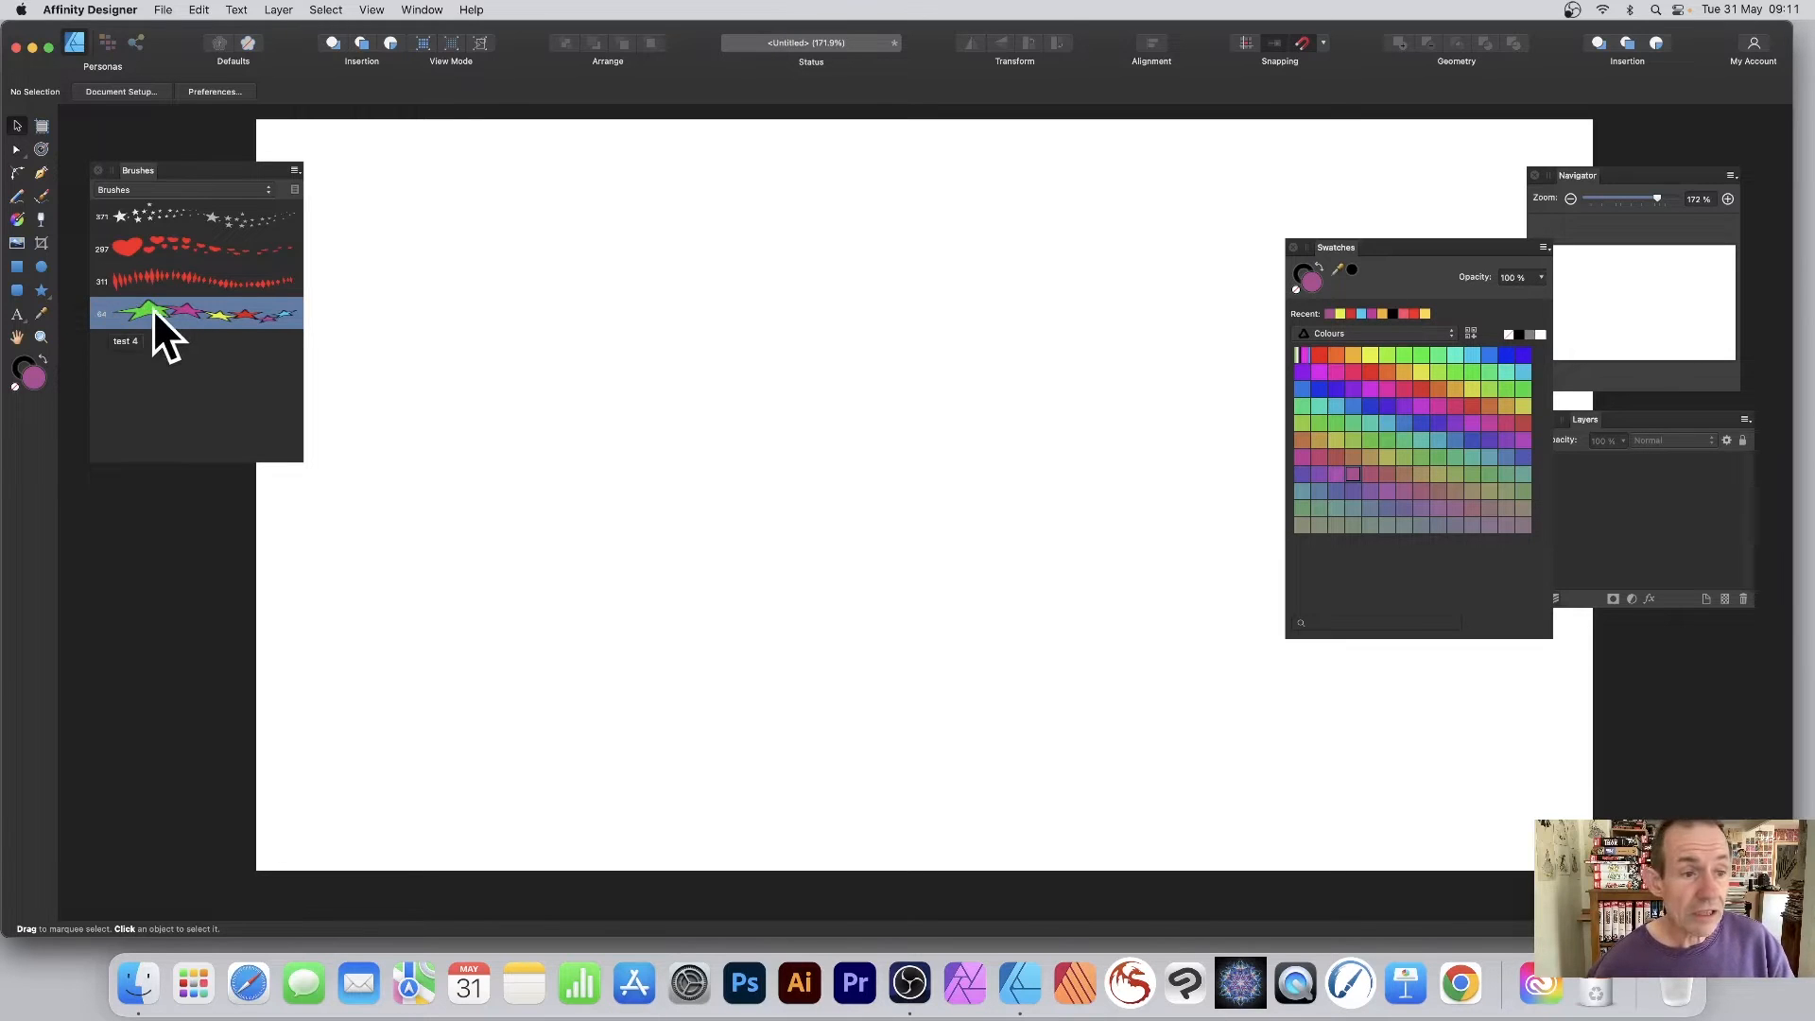
- Edit the new star brush to a width of 110.3 px, keeping the size variance at 0 % and the body on Stretch
{"action": "double_click", "coordinate": [179, 331]}
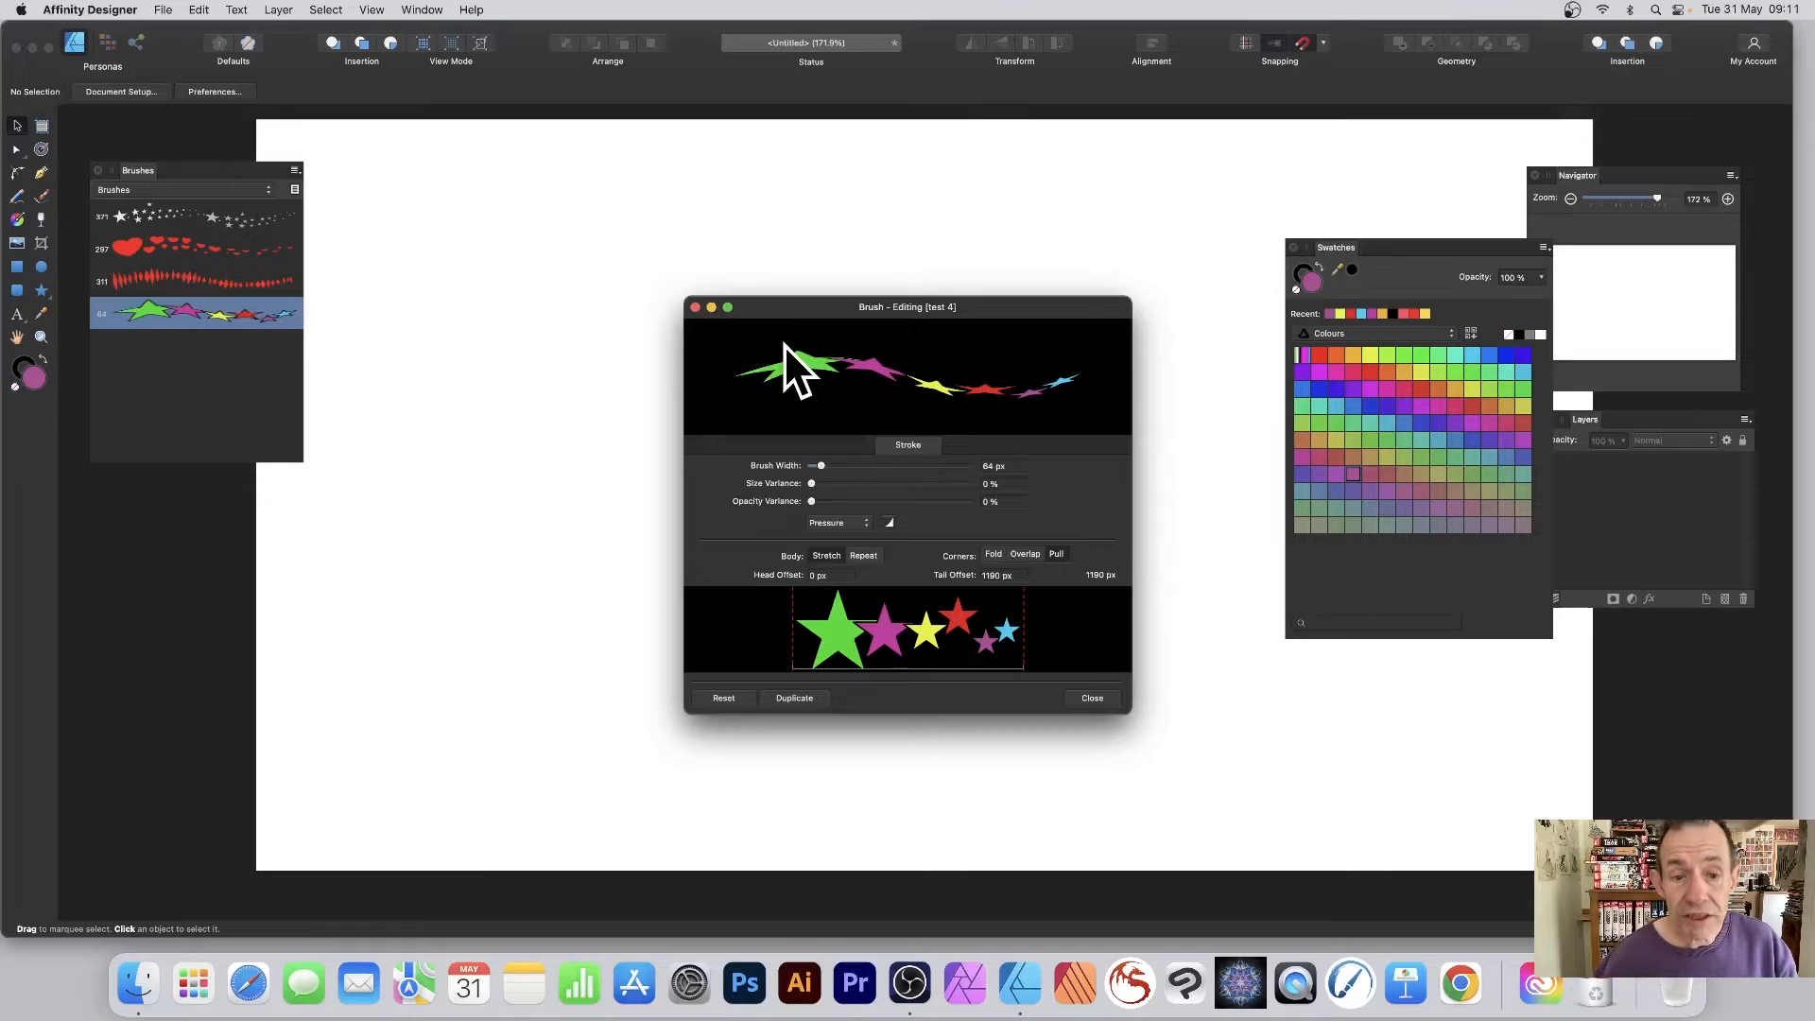
{"action": "left_click_drag", "start_coordinate": [824, 463], "coordinate": [831, 464]}
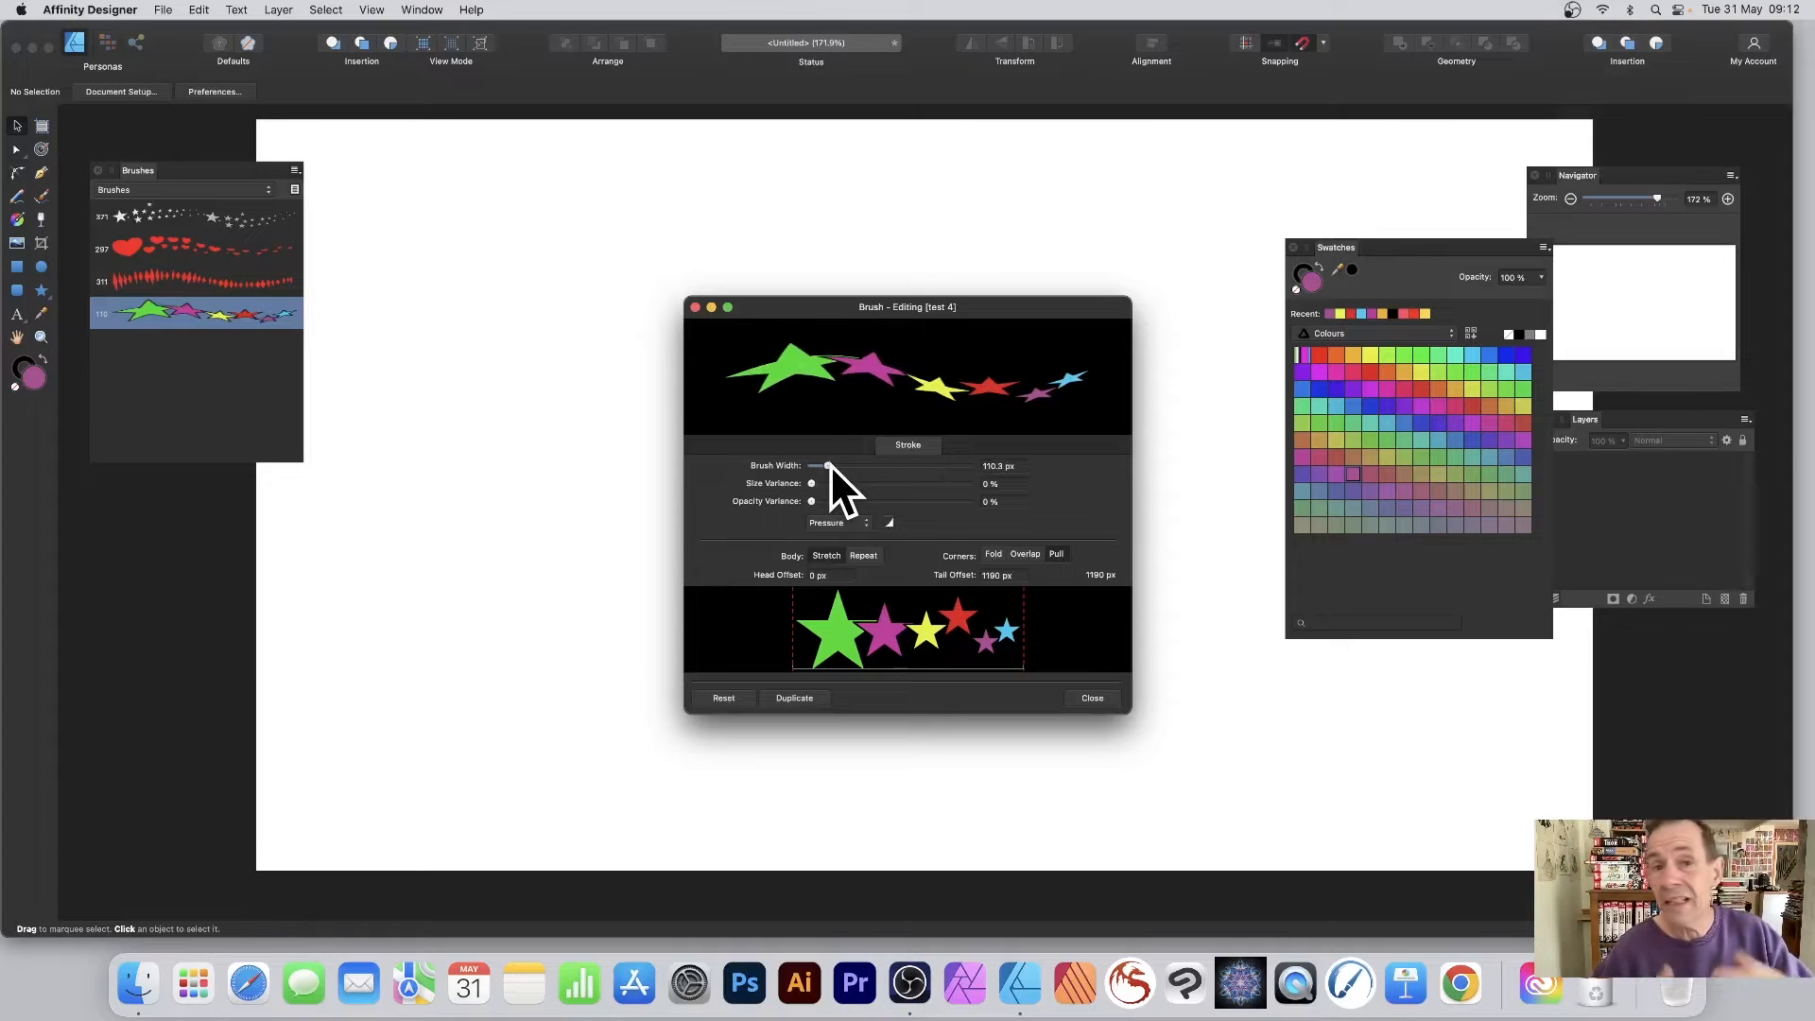
{"action": "mouse_move", "coordinate": [811, 484]}
{"action": "left_mouse_down"}
{"action": "mouse_move", "coordinate": [881, 483]}
{"action": "mouse_move", "coordinate": [805, 480]}
{"action": "left_mouse_up"}
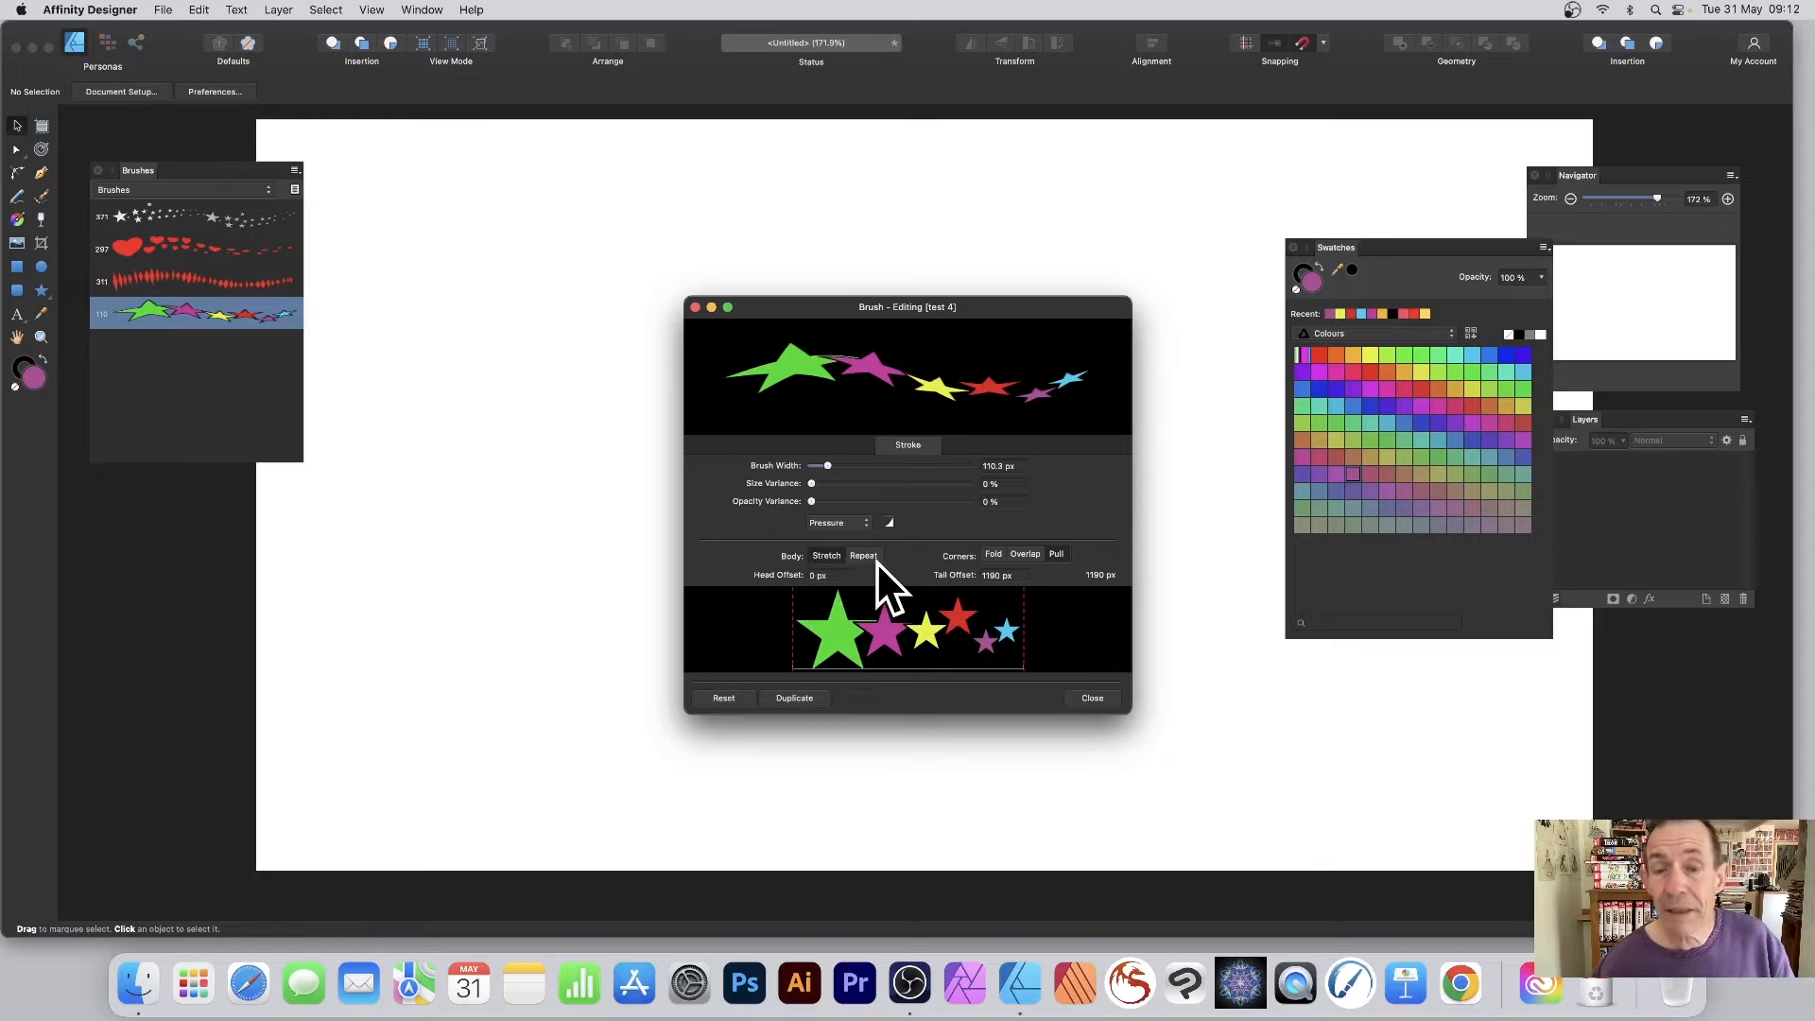
{"action": "left_click", "coordinate": [1094, 698]}
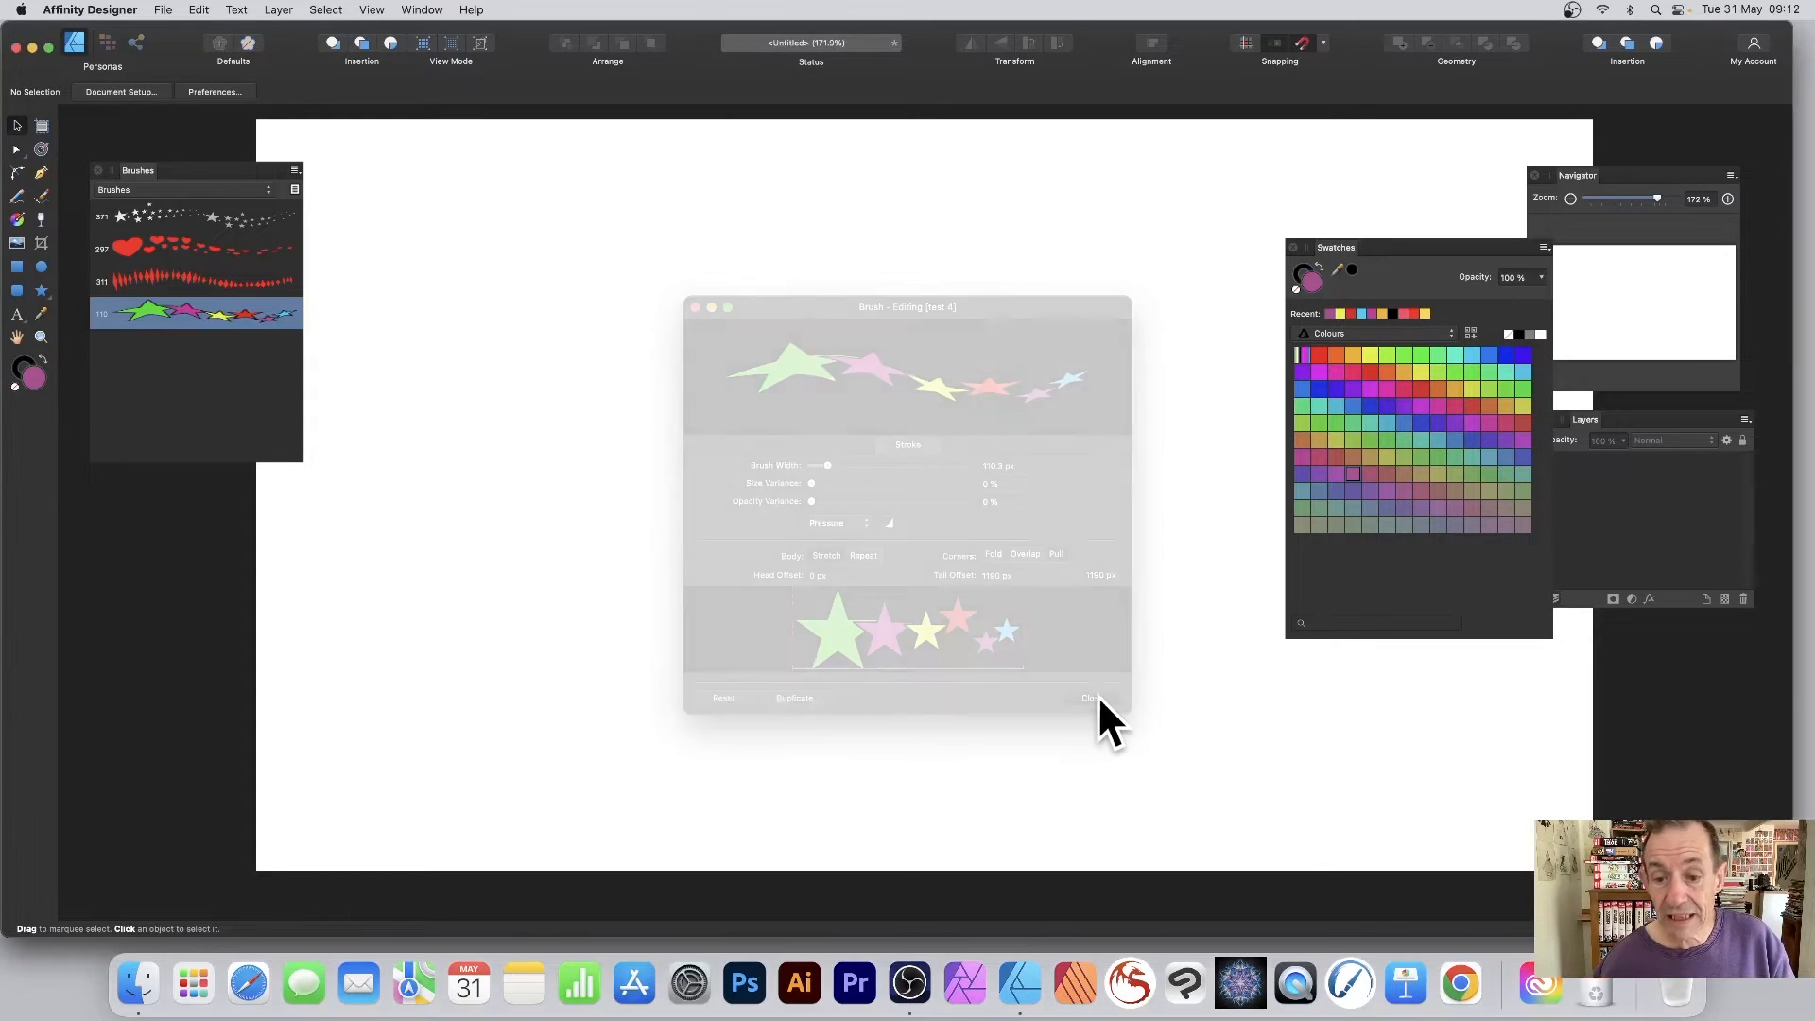
- Paint a long looping test stroke across the page with the multicoloured star brush using the Vector Brush tool
{"action": "left_click", "coordinate": [39, 196]}
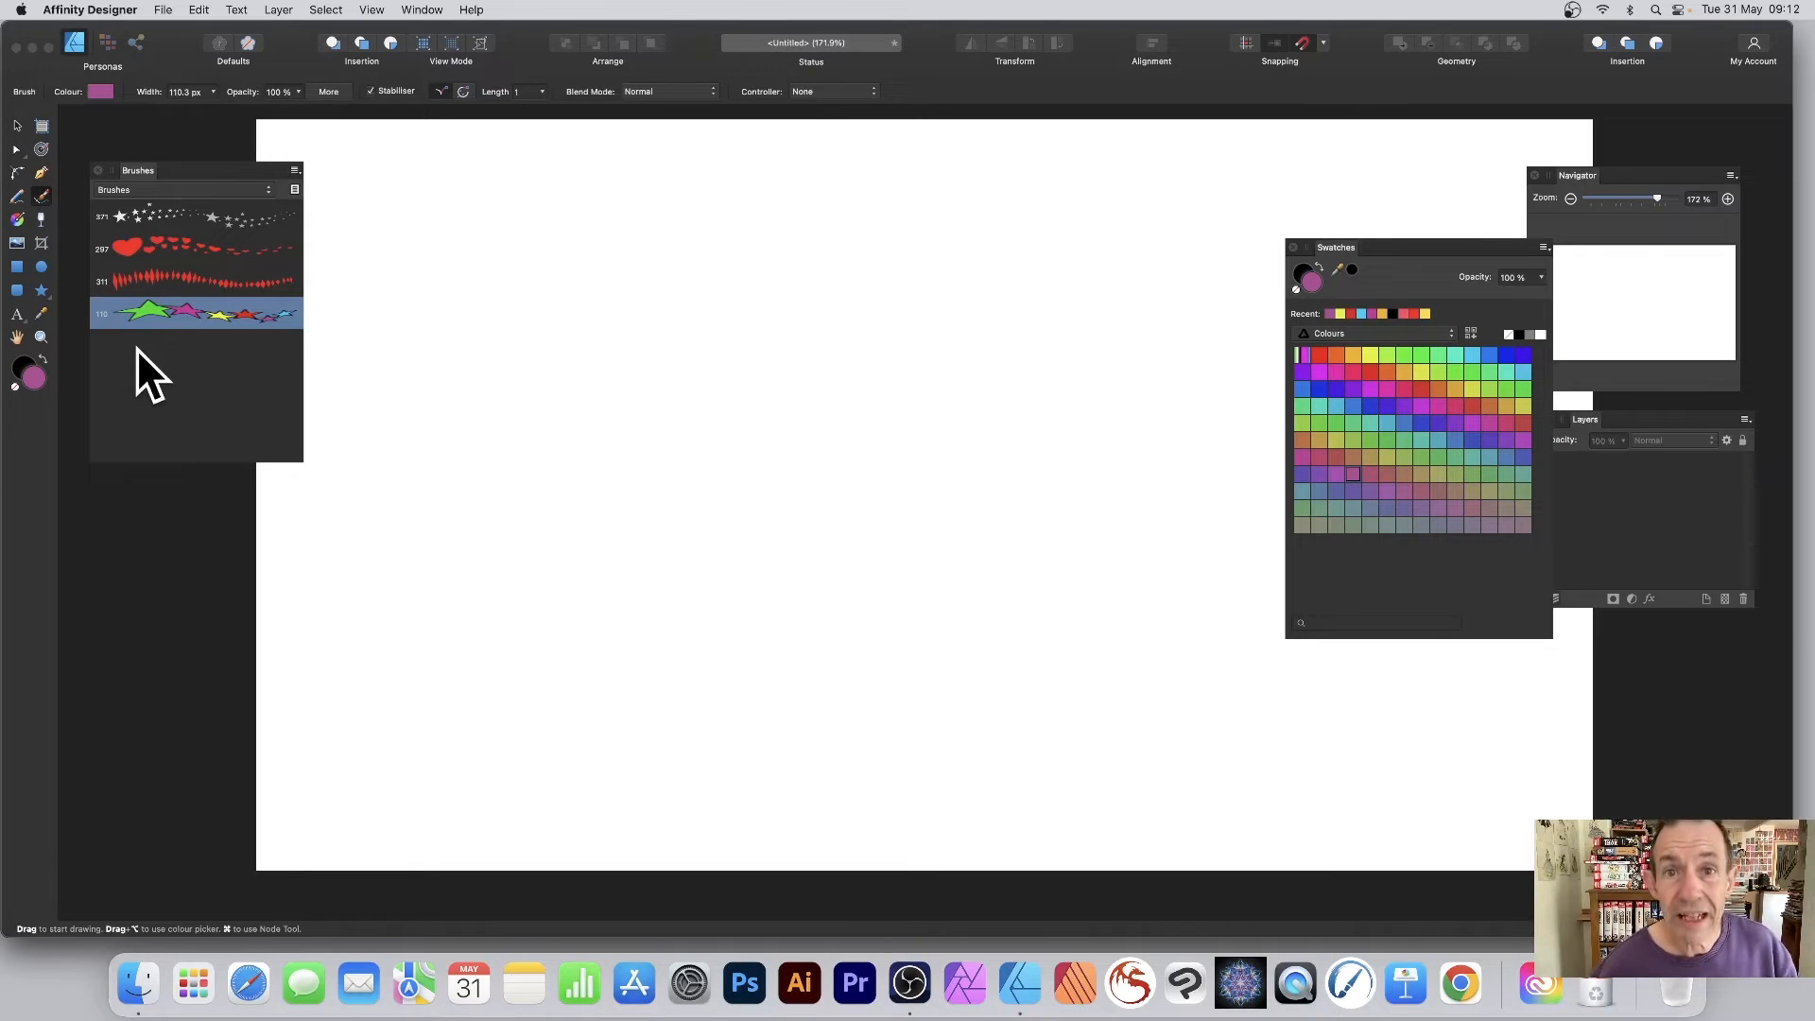
{"action": "mouse_move", "coordinate": [441, 335]}
{"action": "left_mouse_down"}
{"action": "mouse_move", "coordinate": [469, 365]}
{"action": "mouse_move", "coordinate": [804, 237]}
{"action": "mouse_move", "coordinate": [966, 337]}
{"action": "mouse_move", "coordinate": [937, 492]}
{"action": "mouse_move", "coordinate": [761, 518]}
{"action": "mouse_move", "coordinate": [672, 372]}
{"action": "mouse_move", "coordinate": [887, 368]}
{"action": "mouse_move", "coordinate": [649, 652]}
{"action": "mouse_move", "coordinate": [856, 665]}
{"action": "mouse_move", "coordinate": [649, 587]}
{"action": "mouse_move", "coordinate": [436, 564]}
{"action": "mouse_move", "coordinate": [414, 407]}
{"action": "mouse_move", "coordinate": [728, 300]}
{"action": "mouse_move", "coordinate": [948, 166]}
{"action": "mouse_move", "coordinate": [1122, 246]}
{"action": "mouse_move", "coordinate": [1058, 498]}
{"action": "mouse_move", "coordinate": [1161, 707]}
{"action": "mouse_move", "coordinate": [693, 567]}
{"action": "left_mouse_up"}
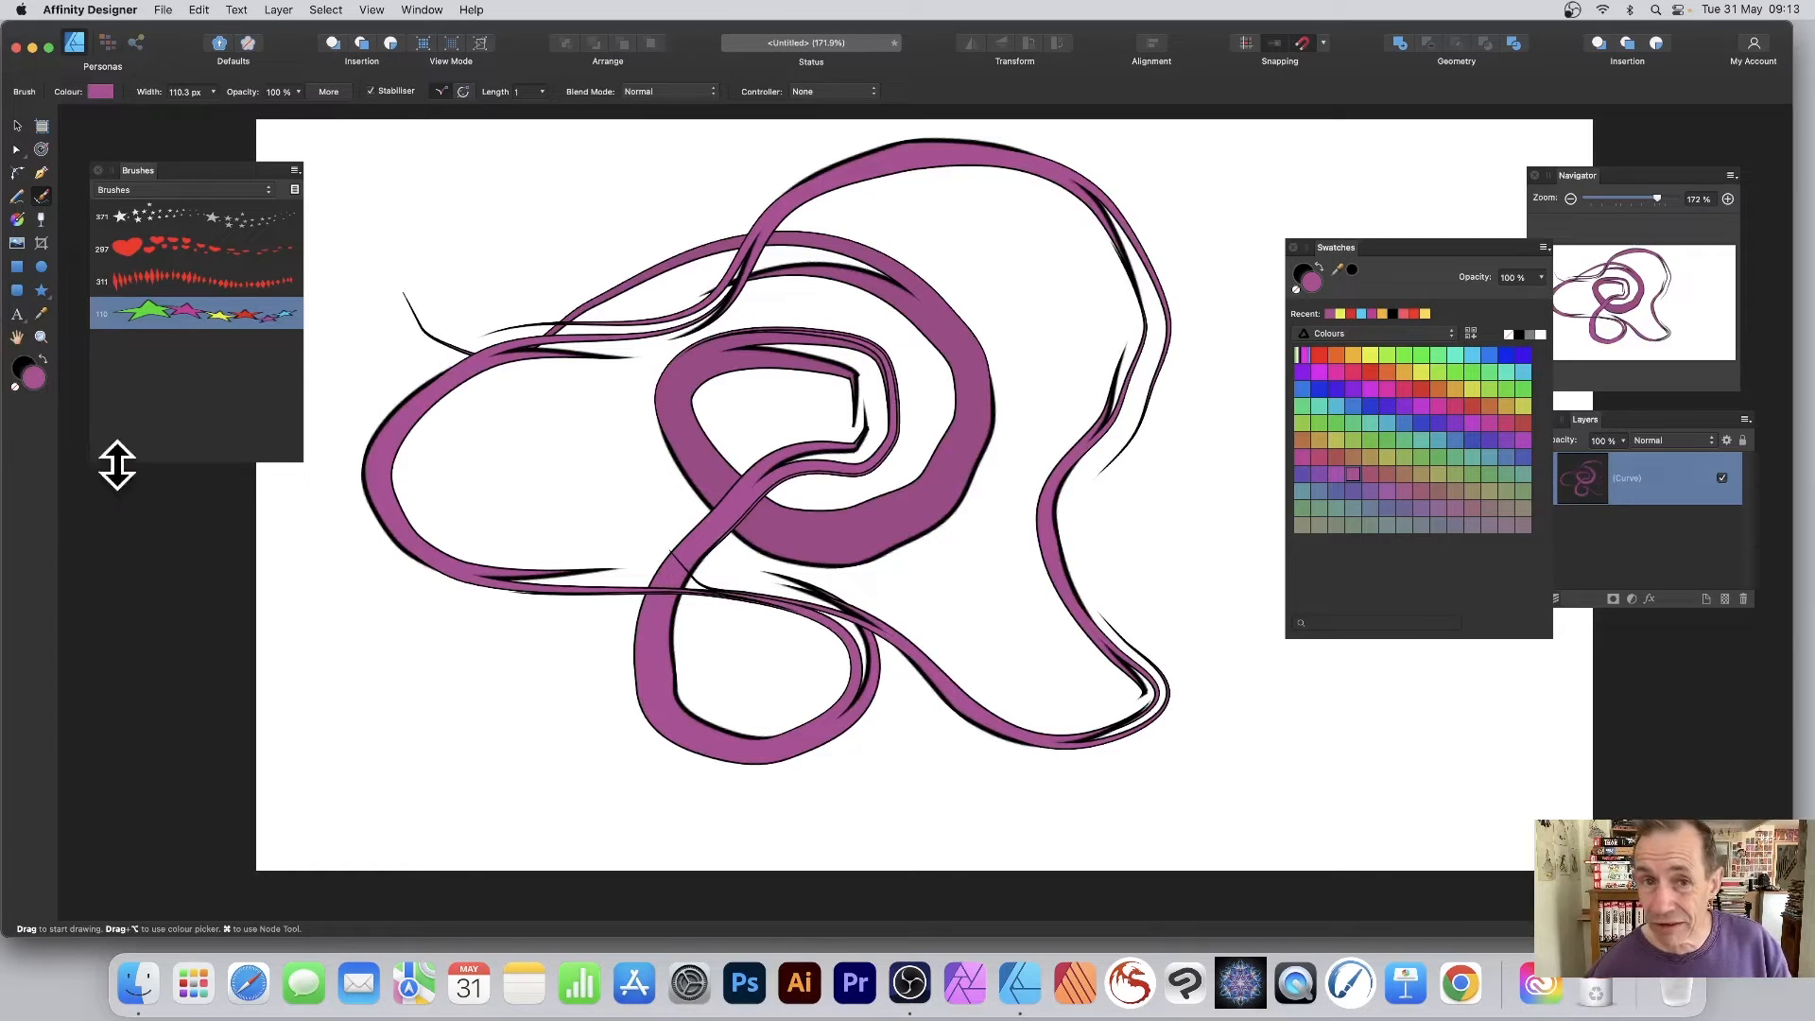
- Paint a looping test stroke in blue 4D85B3, and another across the page with the brush colour set to none
{"action": "double_click", "coordinate": [32, 379]}
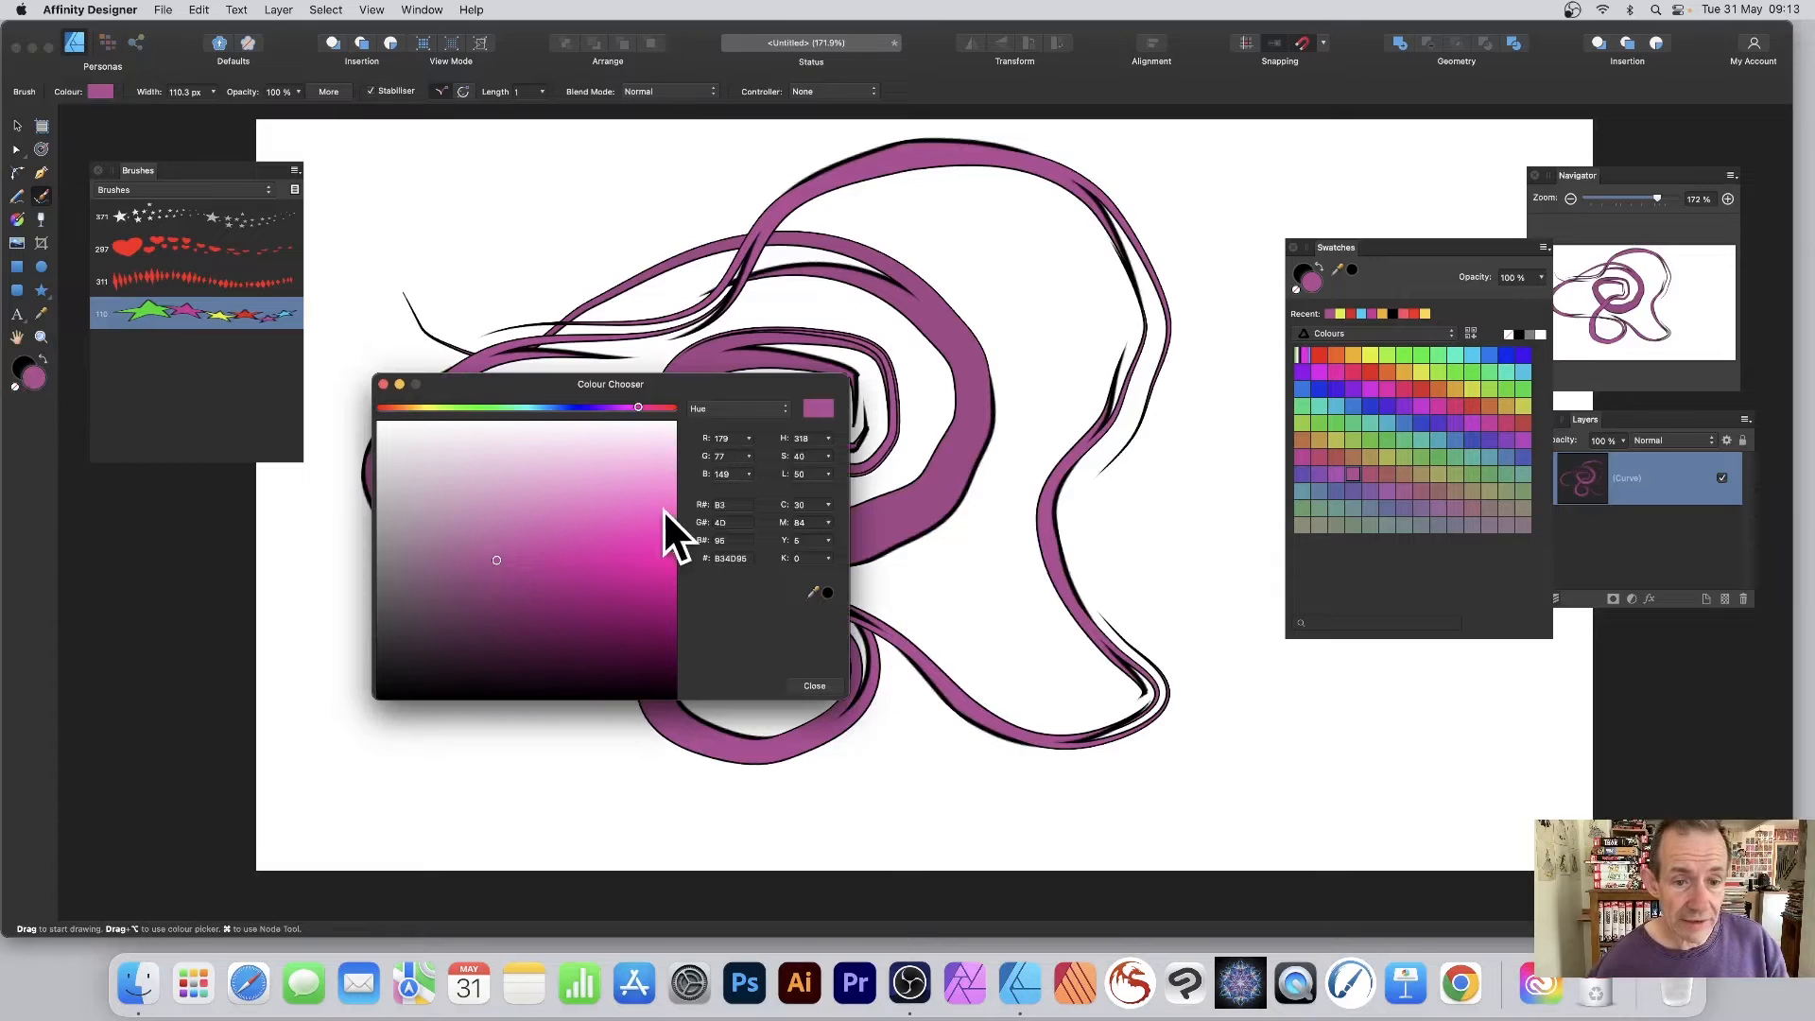
{"action": "left_click_drag", "start_coordinate": [599, 408], "coordinate": [550, 409]}
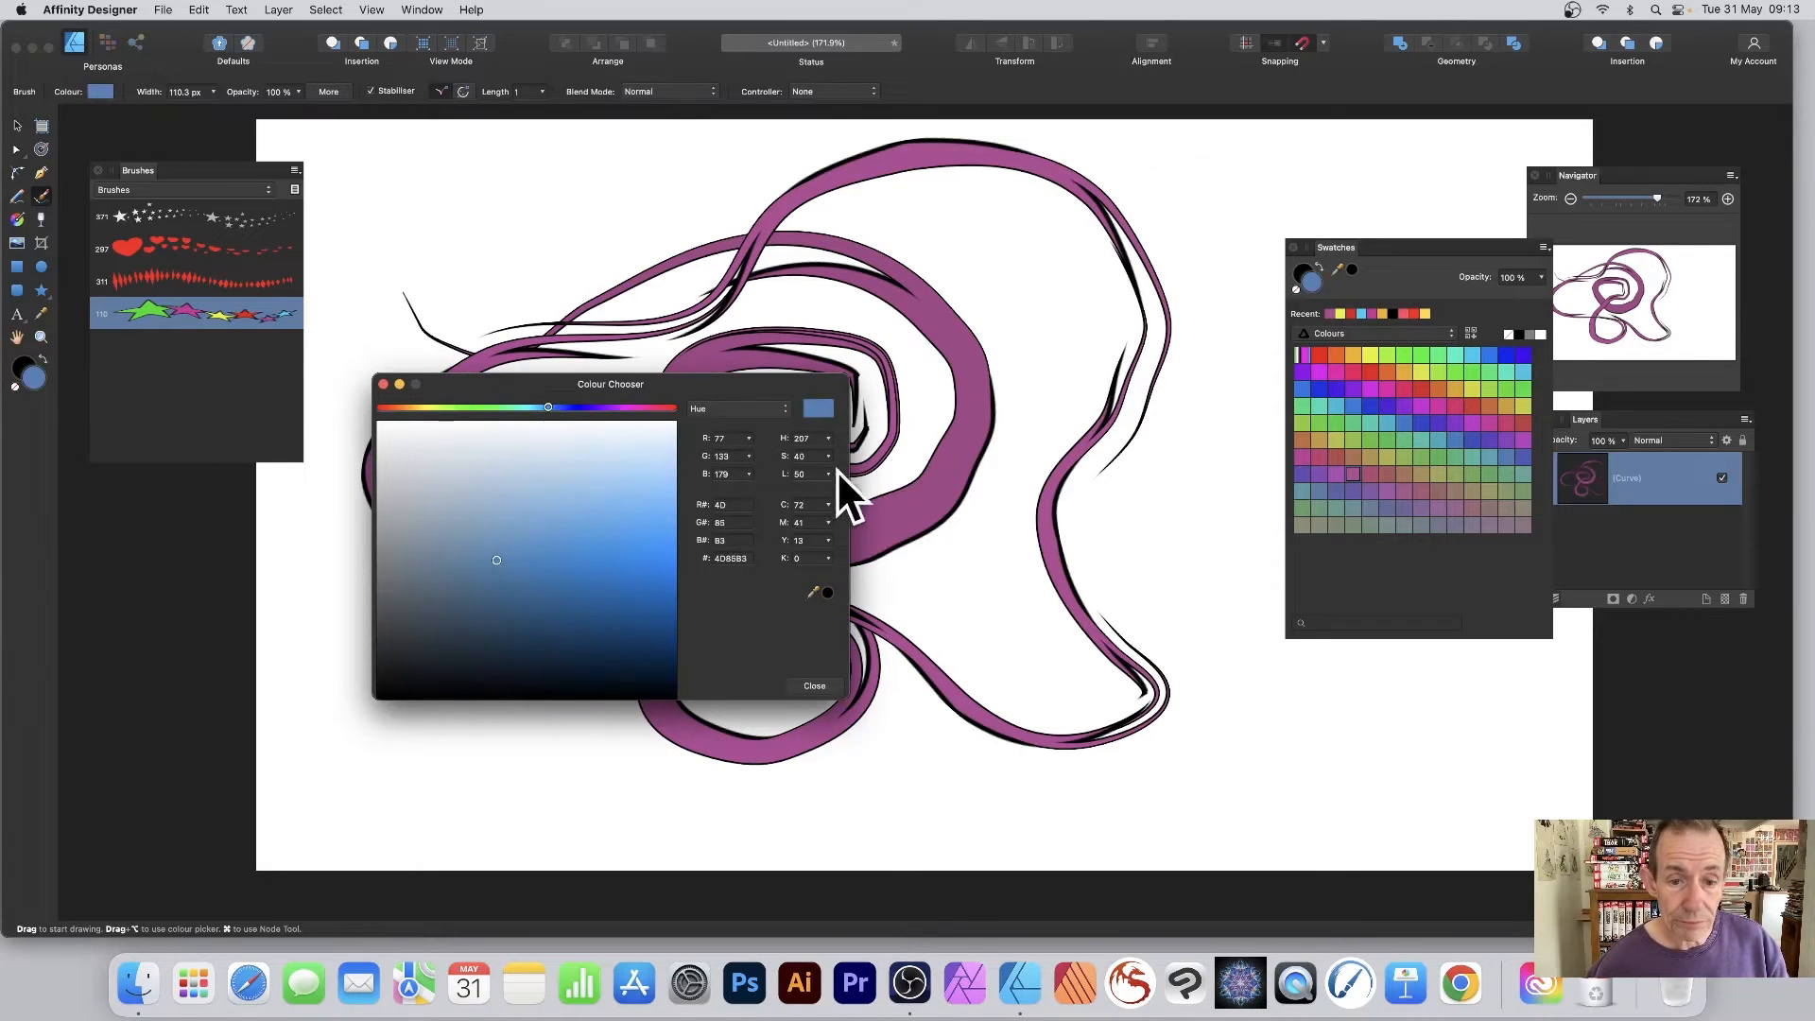
{"action": "left_click", "coordinate": [819, 684]}
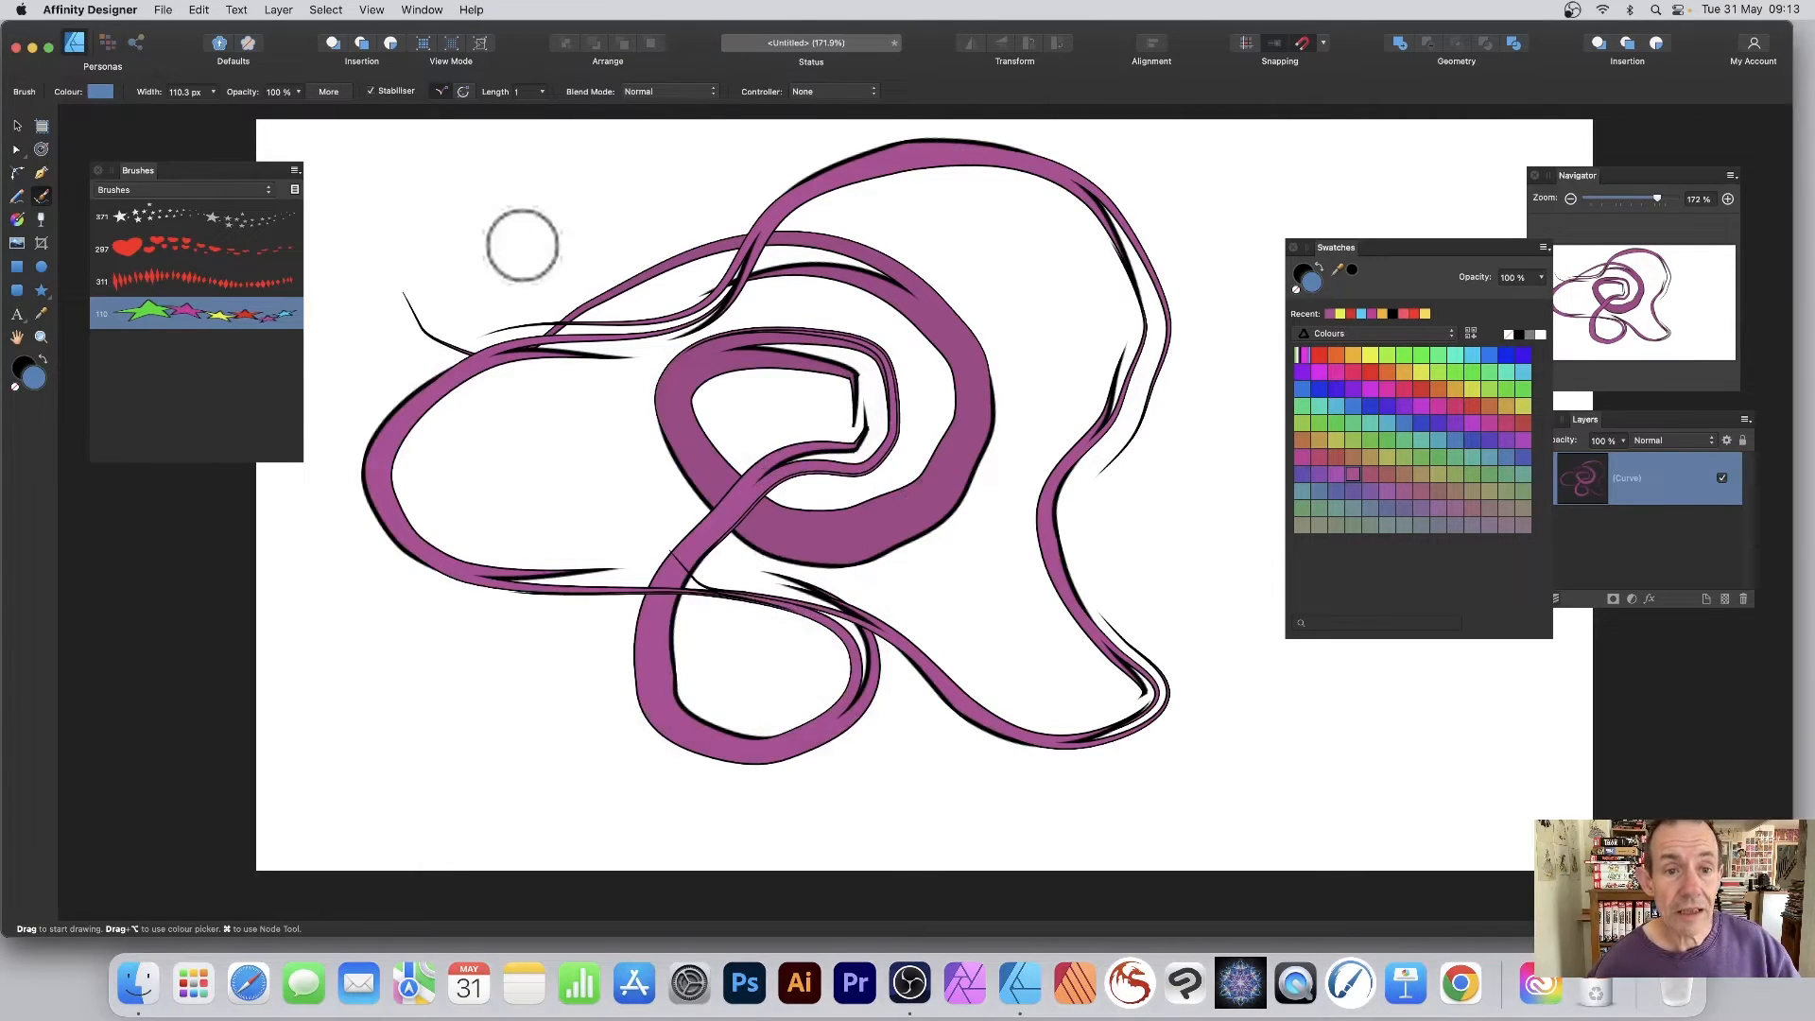
{"action": "mouse_move", "coordinate": [454, 199]}
{"action": "left_mouse_down"}
{"action": "mouse_move", "coordinate": [637, 224]}
{"action": "mouse_move", "coordinate": [918, 202]}
{"action": "mouse_move", "coordinate": [1111, 411]}
{"action": "mouse_move", "coordinate": [819, 568]}
{"action": "mouse_move", "coordinate": [945, 262]}
{"action": "mouse_move", "coordinate": [746, 316]}
{"action": "mouse_move", "coordinate": [592, 661]}
{"action": "mouse_move", "coordinate": [312, 568]}
{"action": "mouse_move", "coordinate": [769, 493]}
{"action": "mouse_move", "coordinate": [1222, 533]}
{"action": "mouse_move", "coordinate": [1040, 449]}
{"action": "left_mouse_up"}
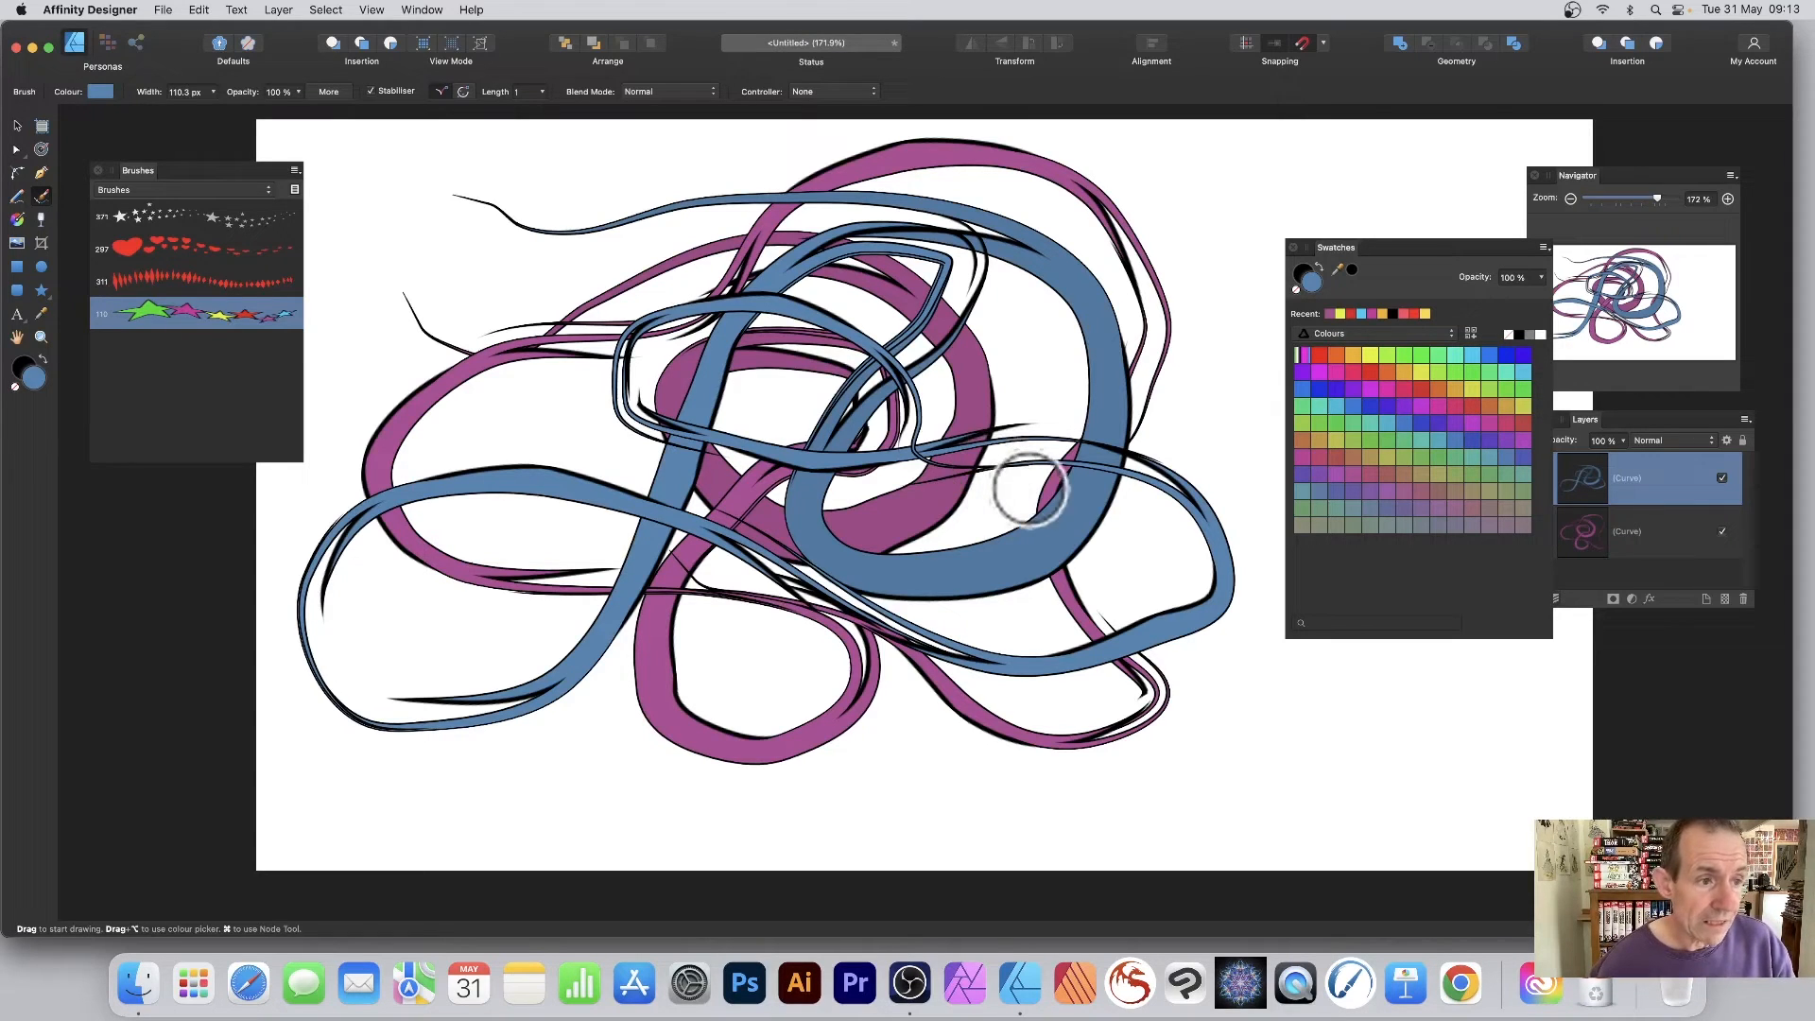
{"action": "left_click", "coordinate": [14, 387]}
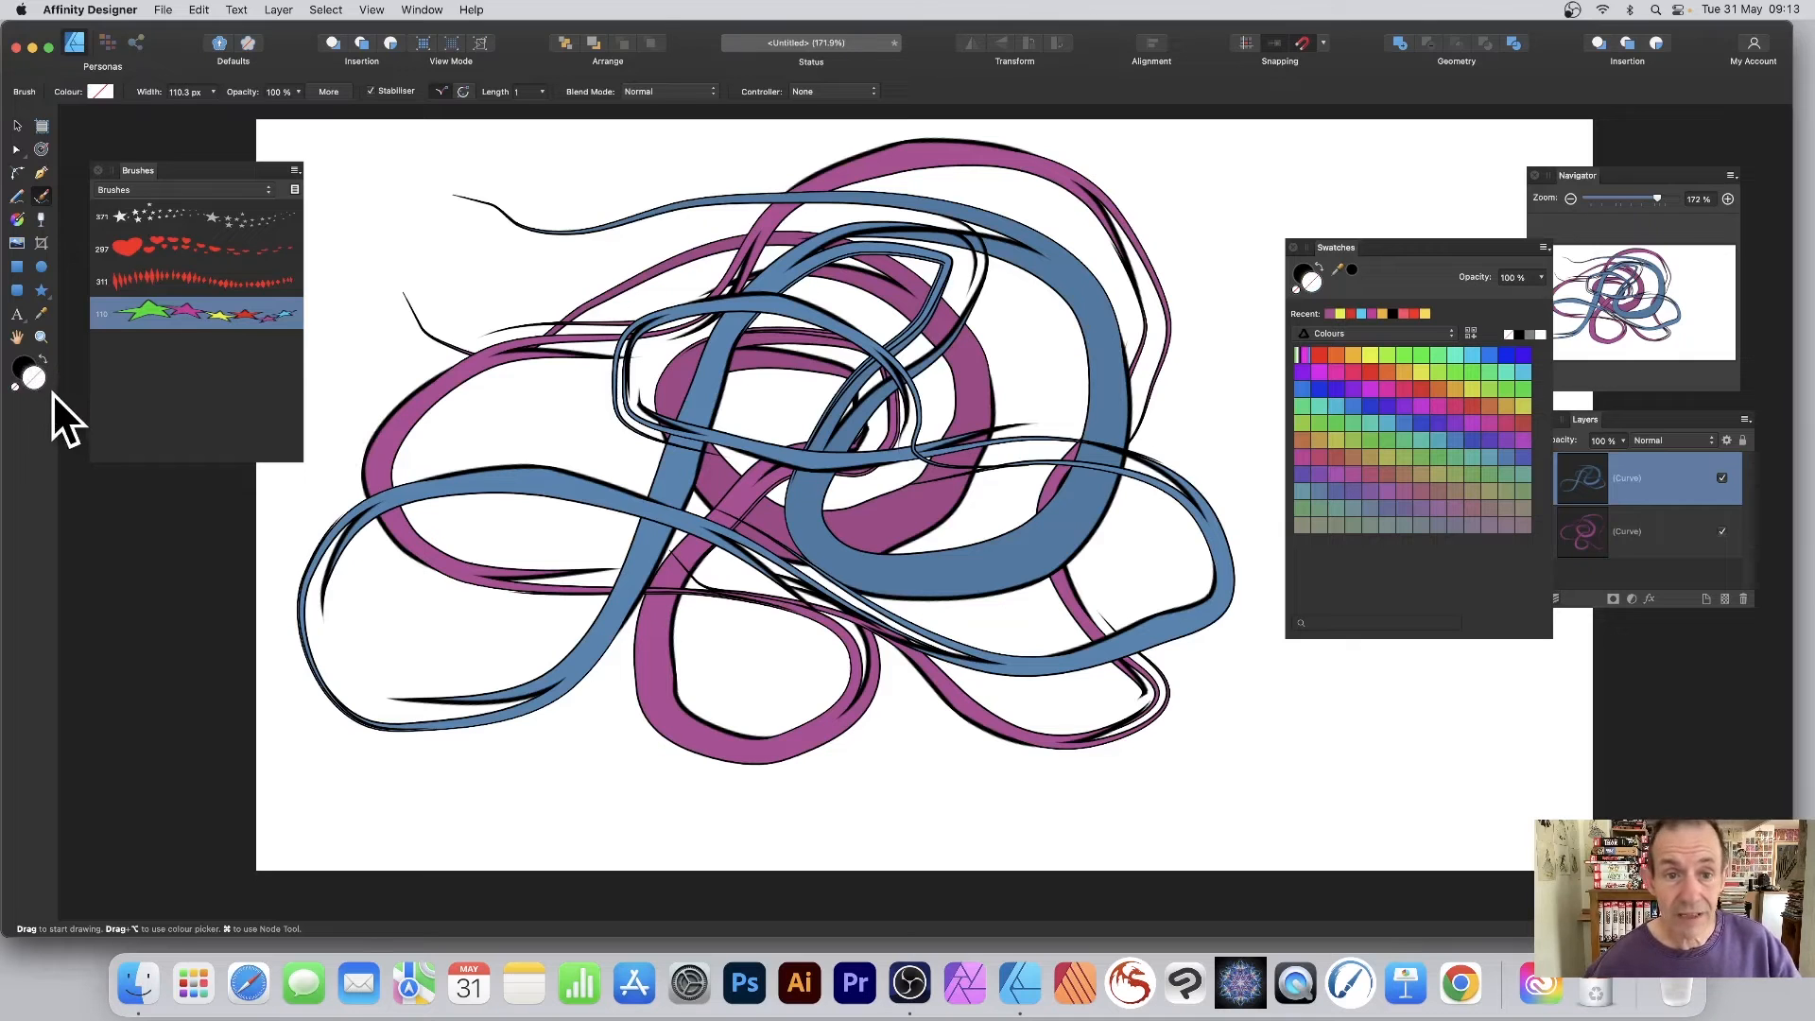
{"action": "mouse_move", "coordinate": [393, 170]}
{"action": "left_mouse_down"}
{"action": "mouse_move", "coordinate": [519, 255]}
{"action": "mouse_move", "coordinate": [967, 171]}
{"action": "mouse_move", "coordinate": [1131, 256]}
{"action": "mouse_move", "coordinate": [989, 491]}
{"action": "mouse_move", "coordinate": [873, 290]}
{"action": "mouse_move", "coordinate": [1136, 429]}
{"action": "mouse_move", "coordinate": [1129, 644]}
{"action": "mouse_move", "coordinate": [1047, 766]}
{"action": "mouse_move", "coordinate": [823, 541]}
{"action": "mouse_move", "coordinate": [506, 759]}
{"action": "mouse_move", "coordinate": [571, 469]}
{"action": "mouse_move", "coordinate": [650, 288]}
{"action": "mouse_move", "coordinate": [475, 283]}
{"action": "mouse_move", "coordinate": [1226, 376]}
{"action": "mouse_move", "coordinate": [711, 281]}
{"action": "mouse_move", "coordinate": [936, 298]}
{"action": "left_mouse_up"}
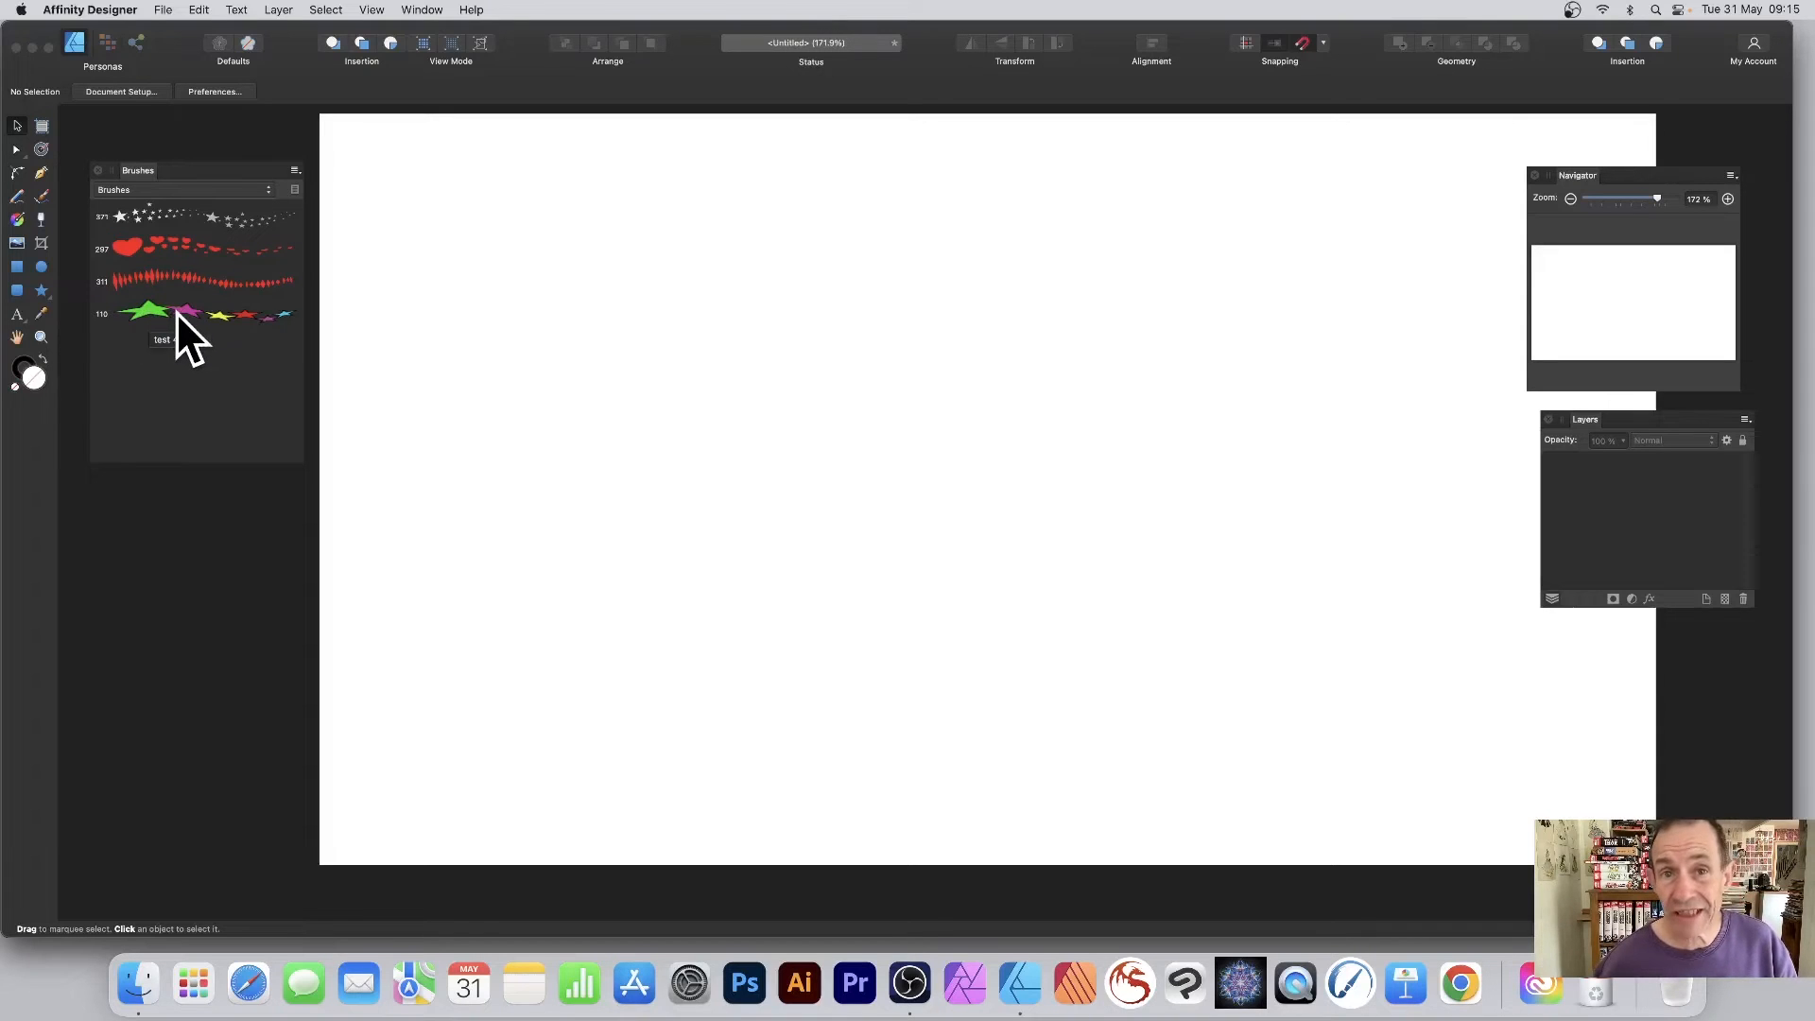
- Duplicate the stretched multicoloured star brush and set the copy's body to Repeat
{"action": "left_click", "coordinate": [163, 313]}
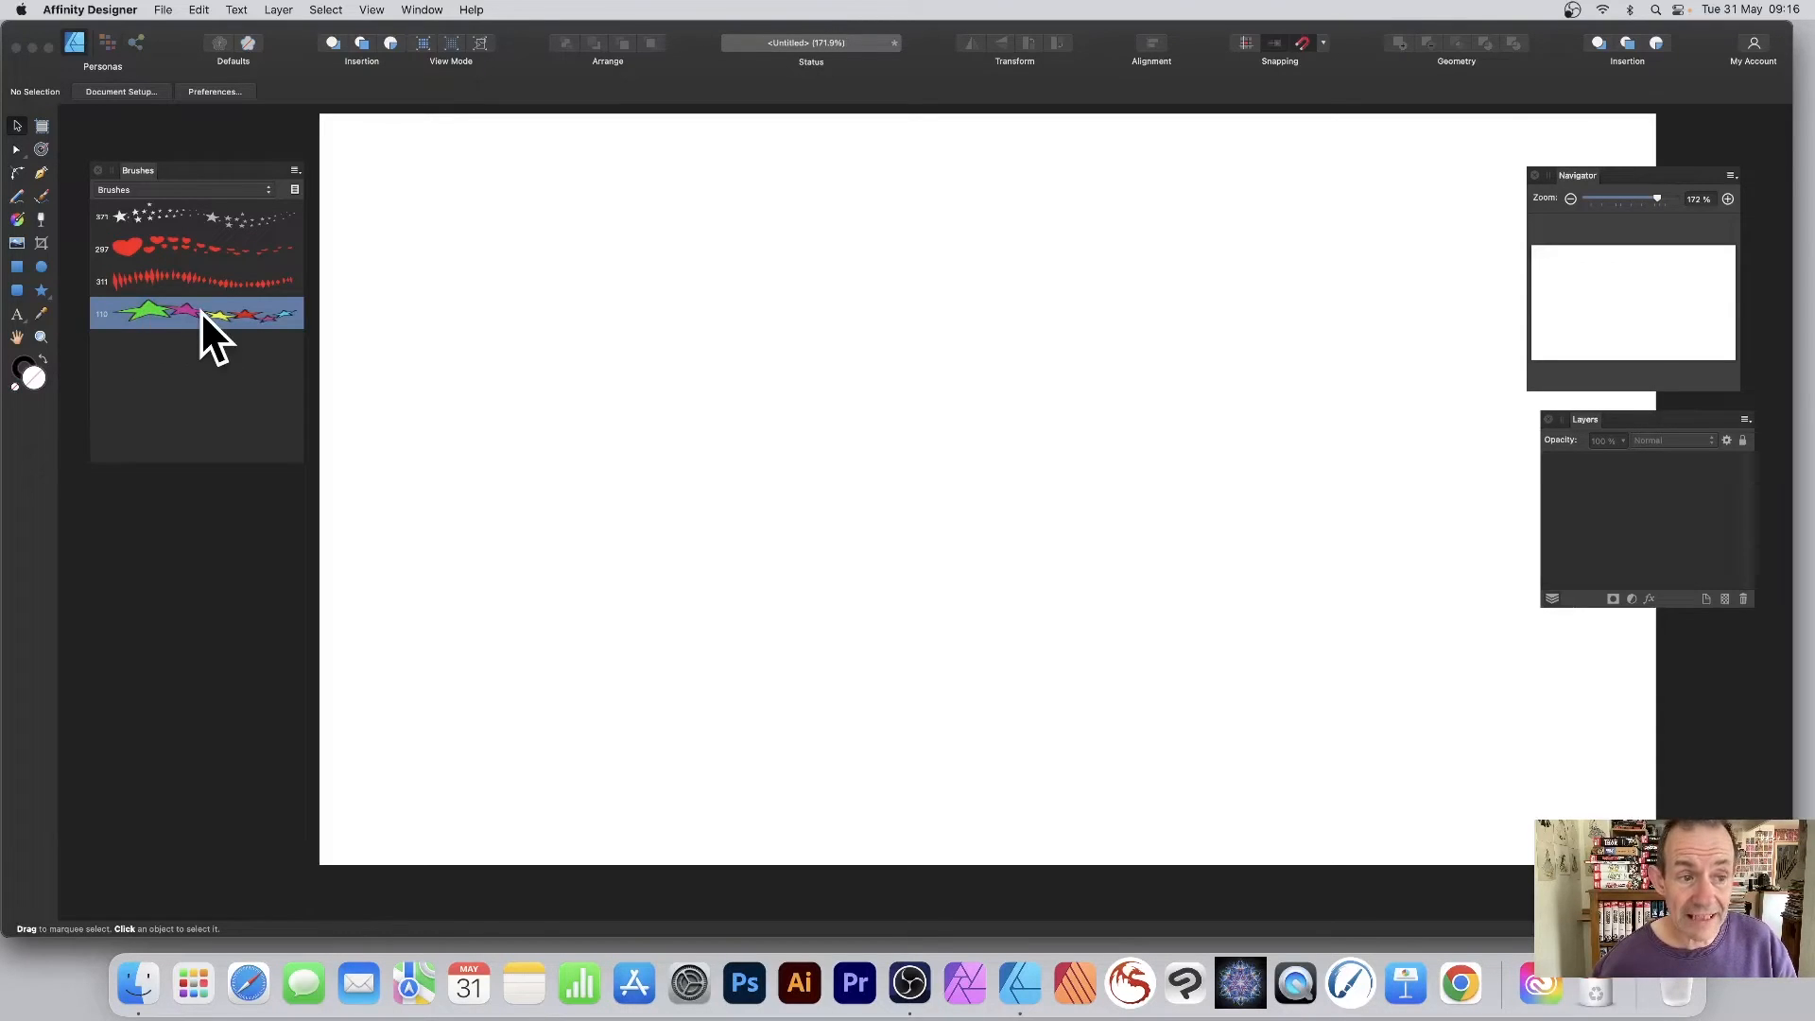
{"action": "right_click", "coordinate": [203, 311]}
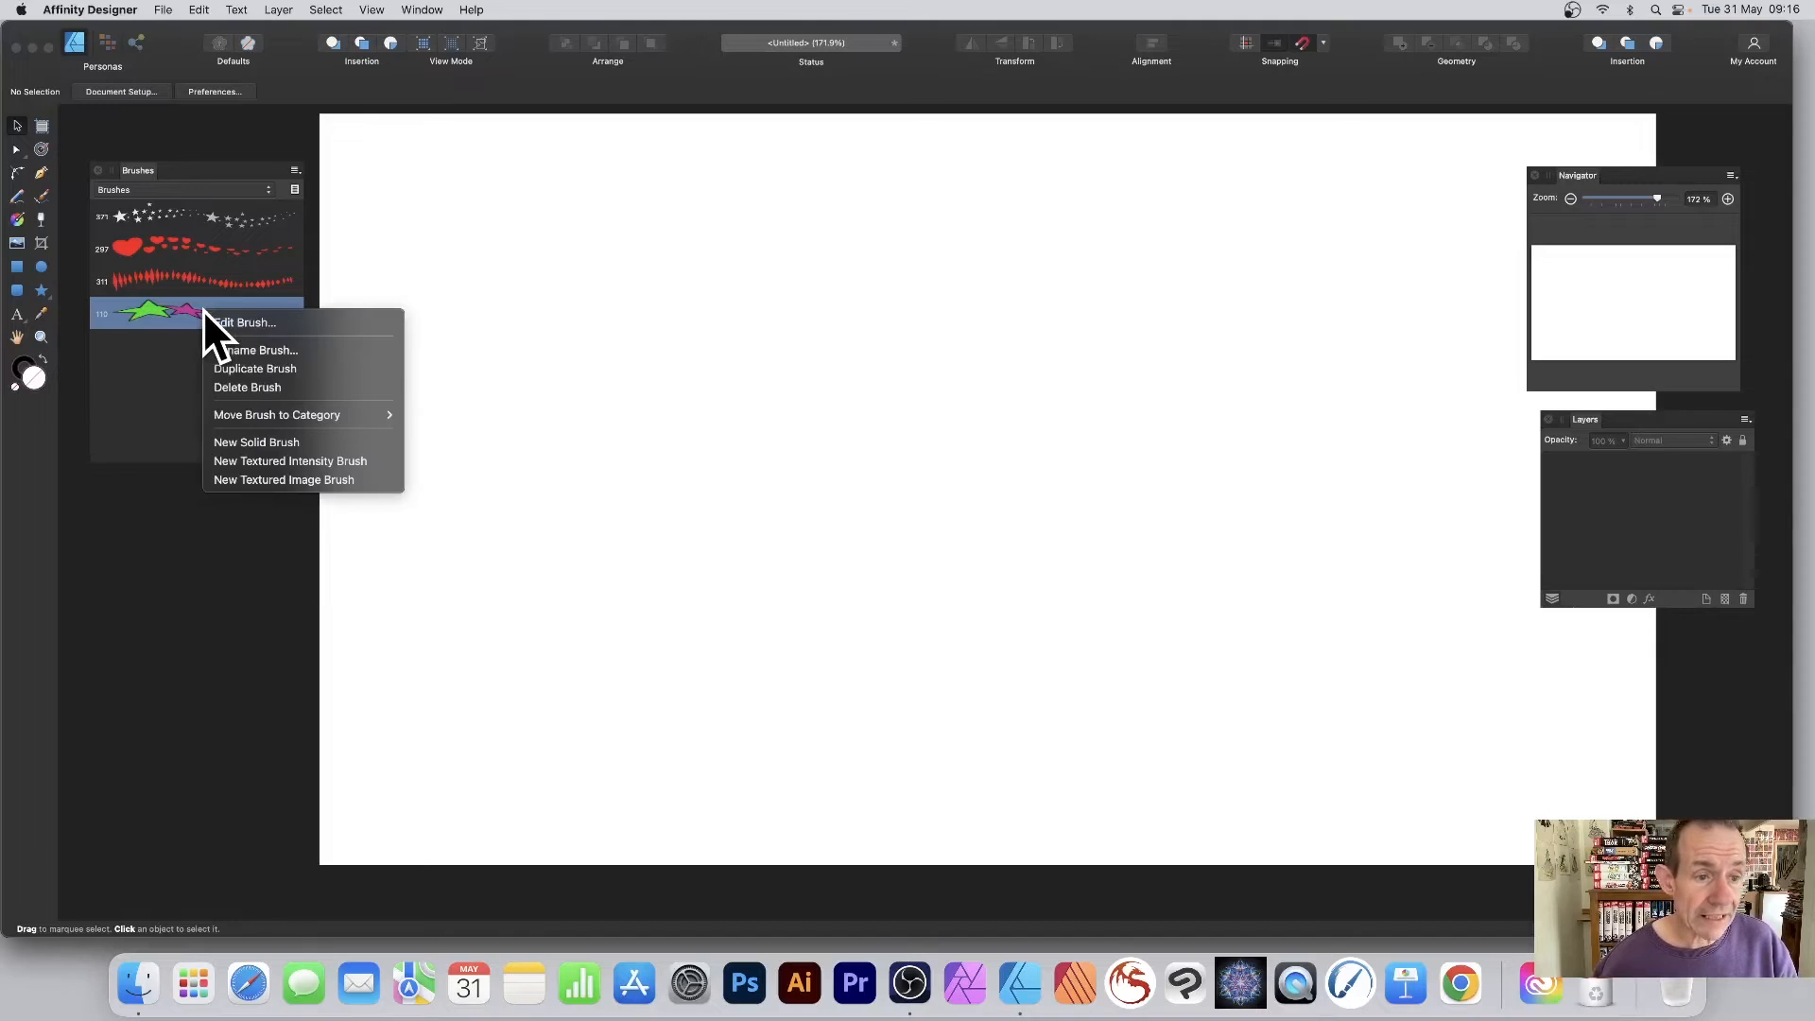
{"action": "left_click", "coordinate": [271, 371]}
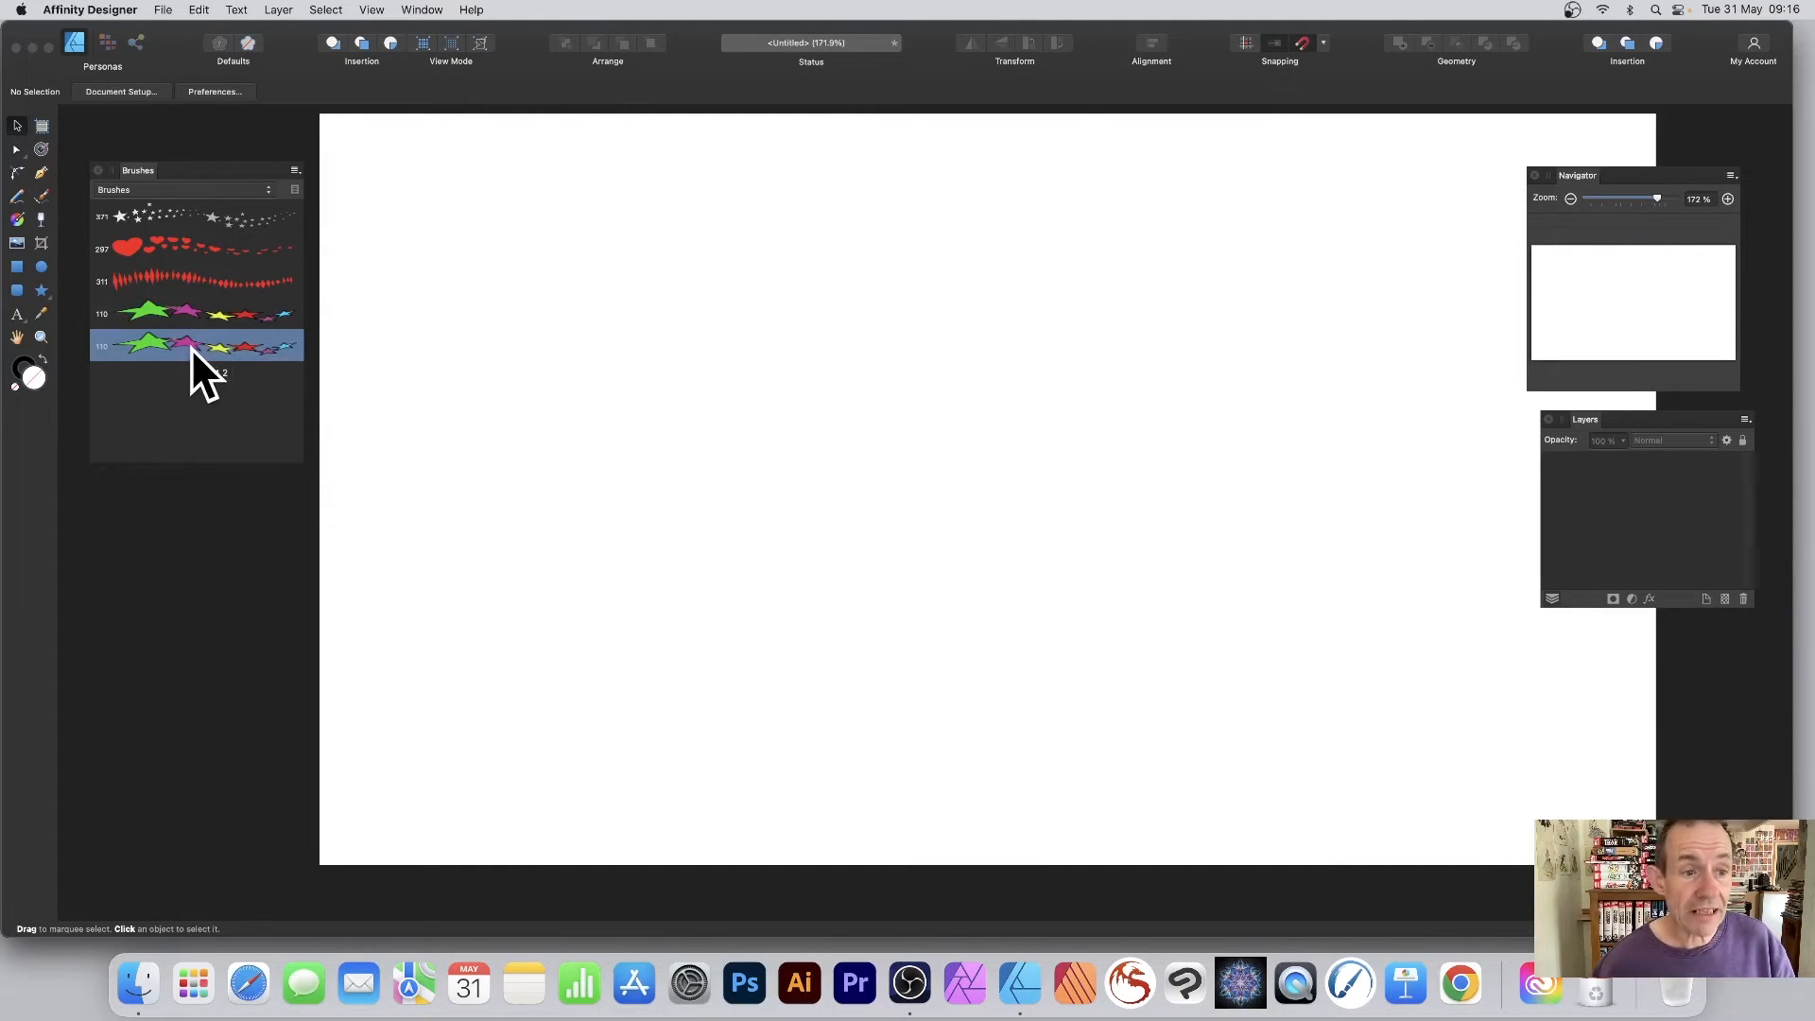
{"action": "double_click", "coordinate": [191, 347]}
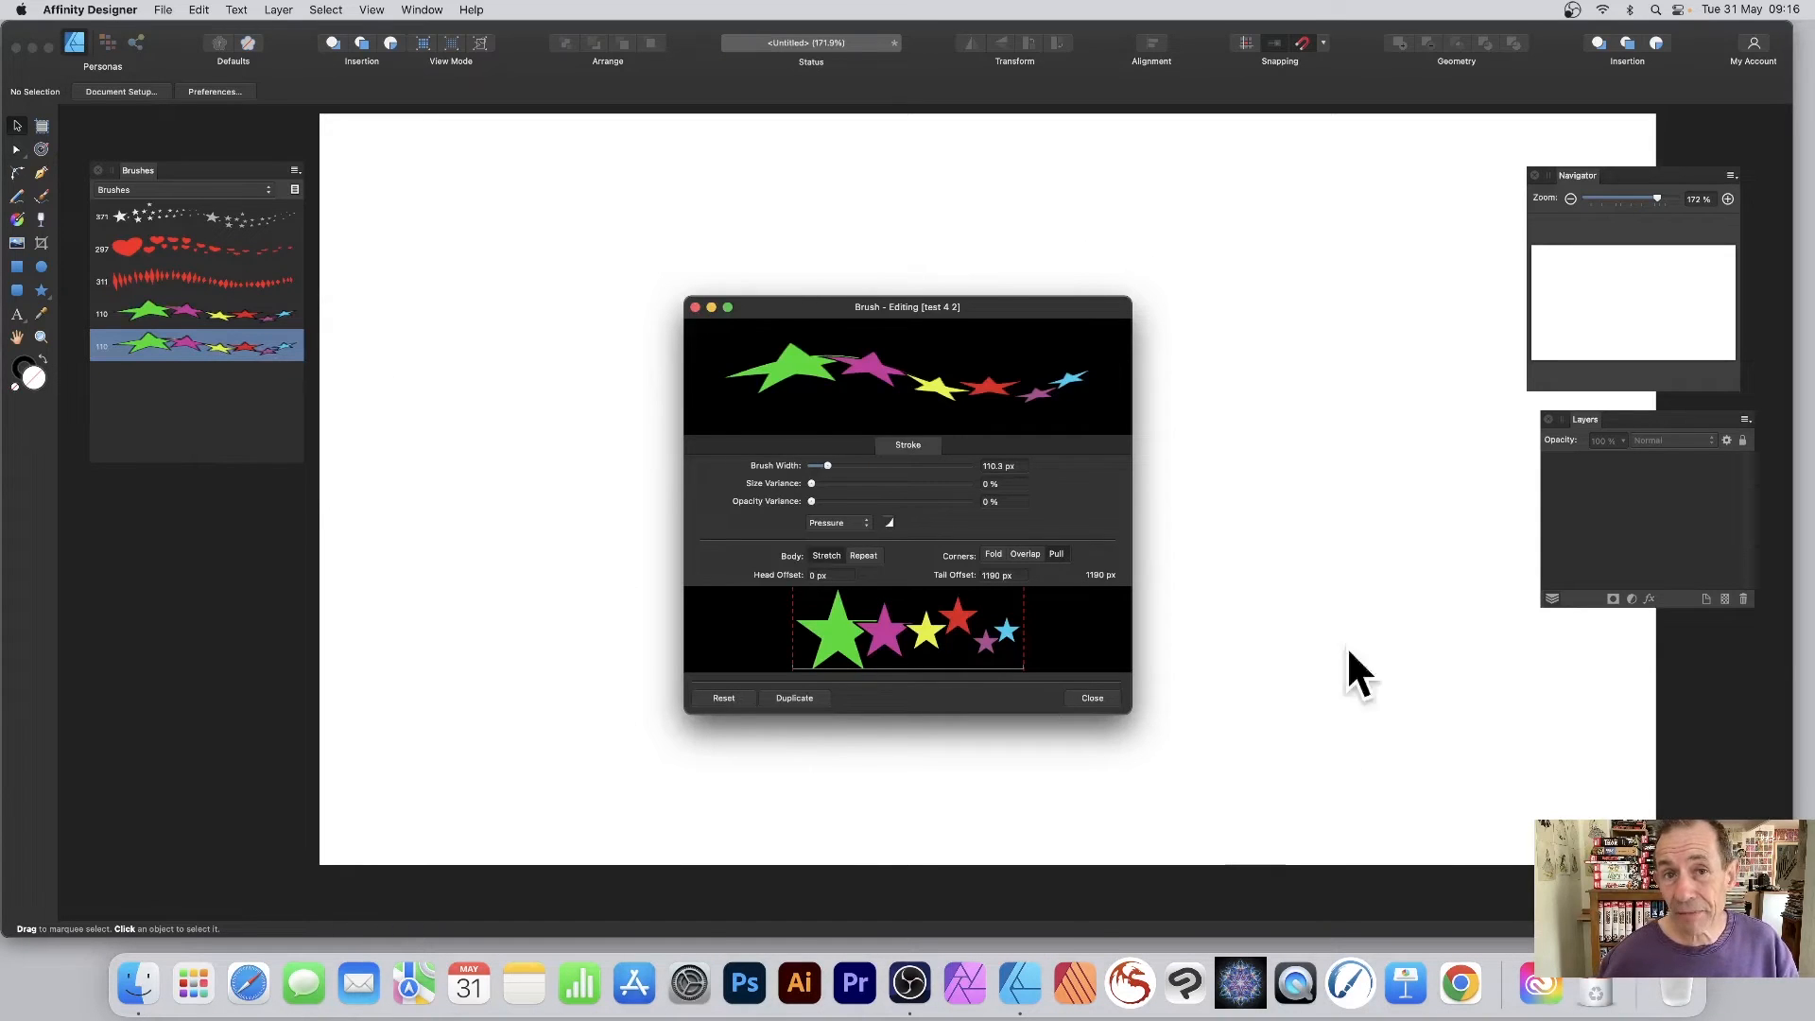
{"action": "left_click", "coordinate": [864, 556]}
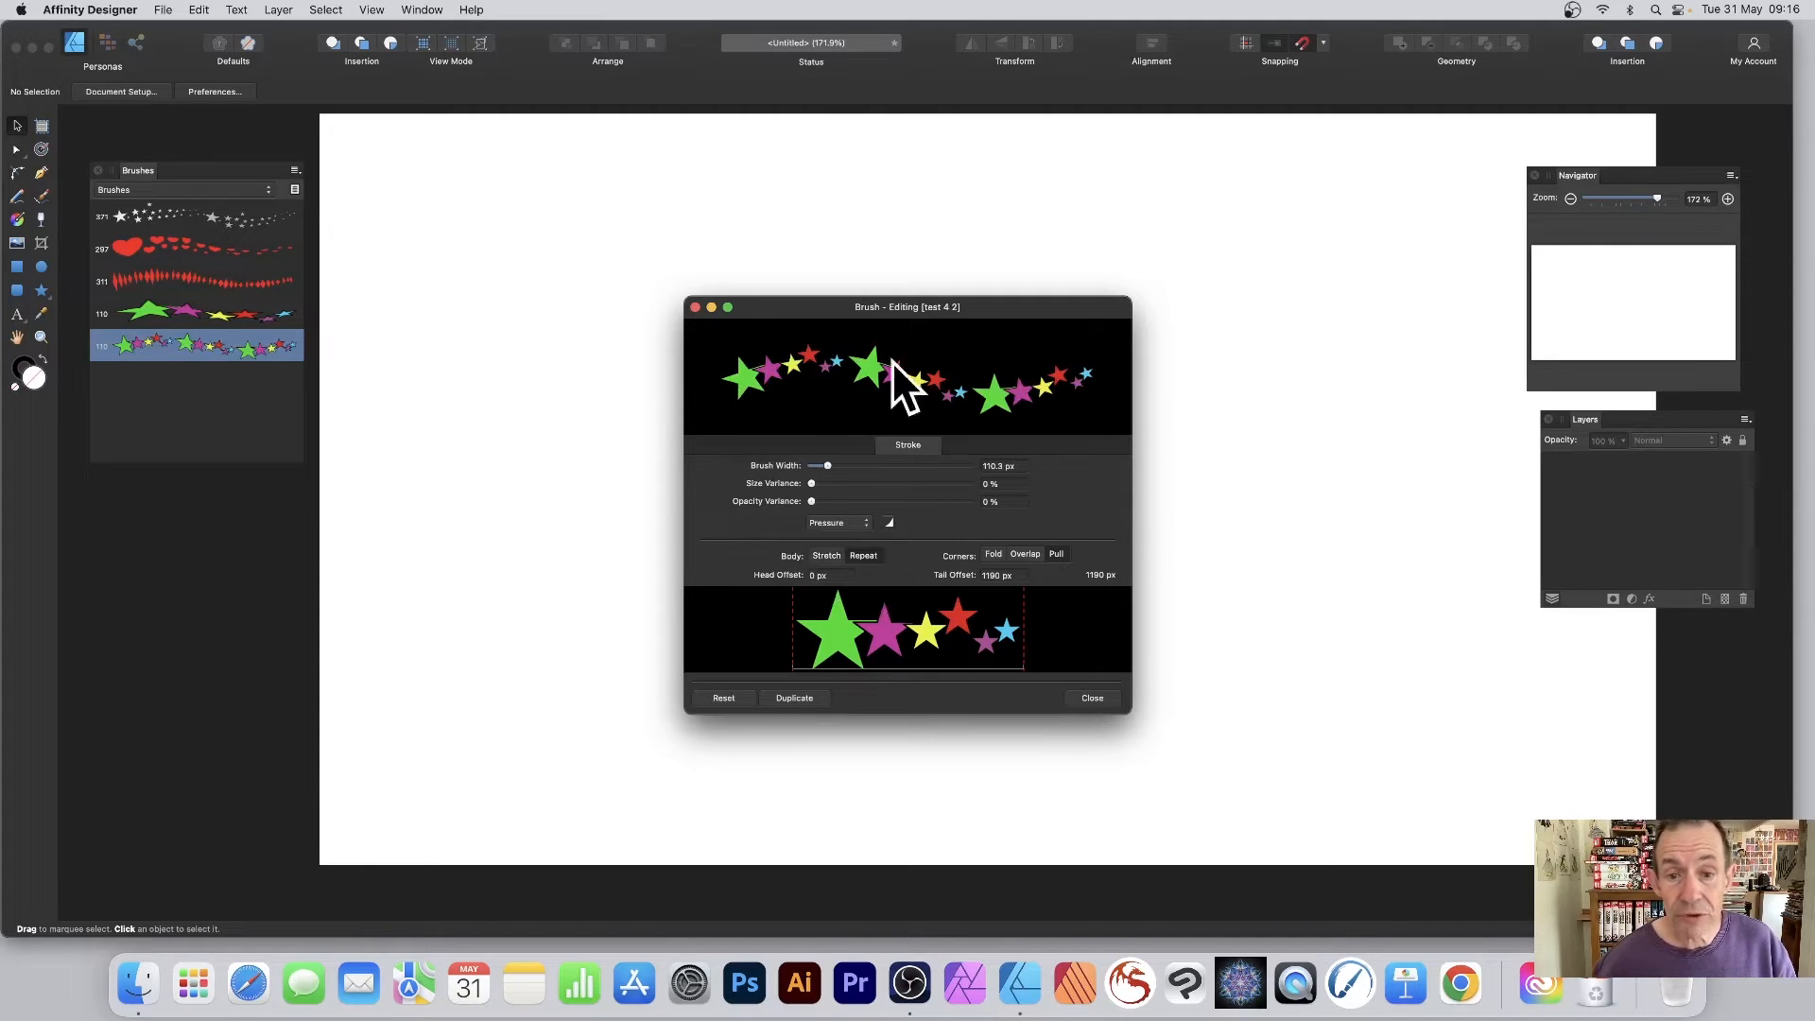
{"action": "left_click", "coordinate": [1093, 698]}
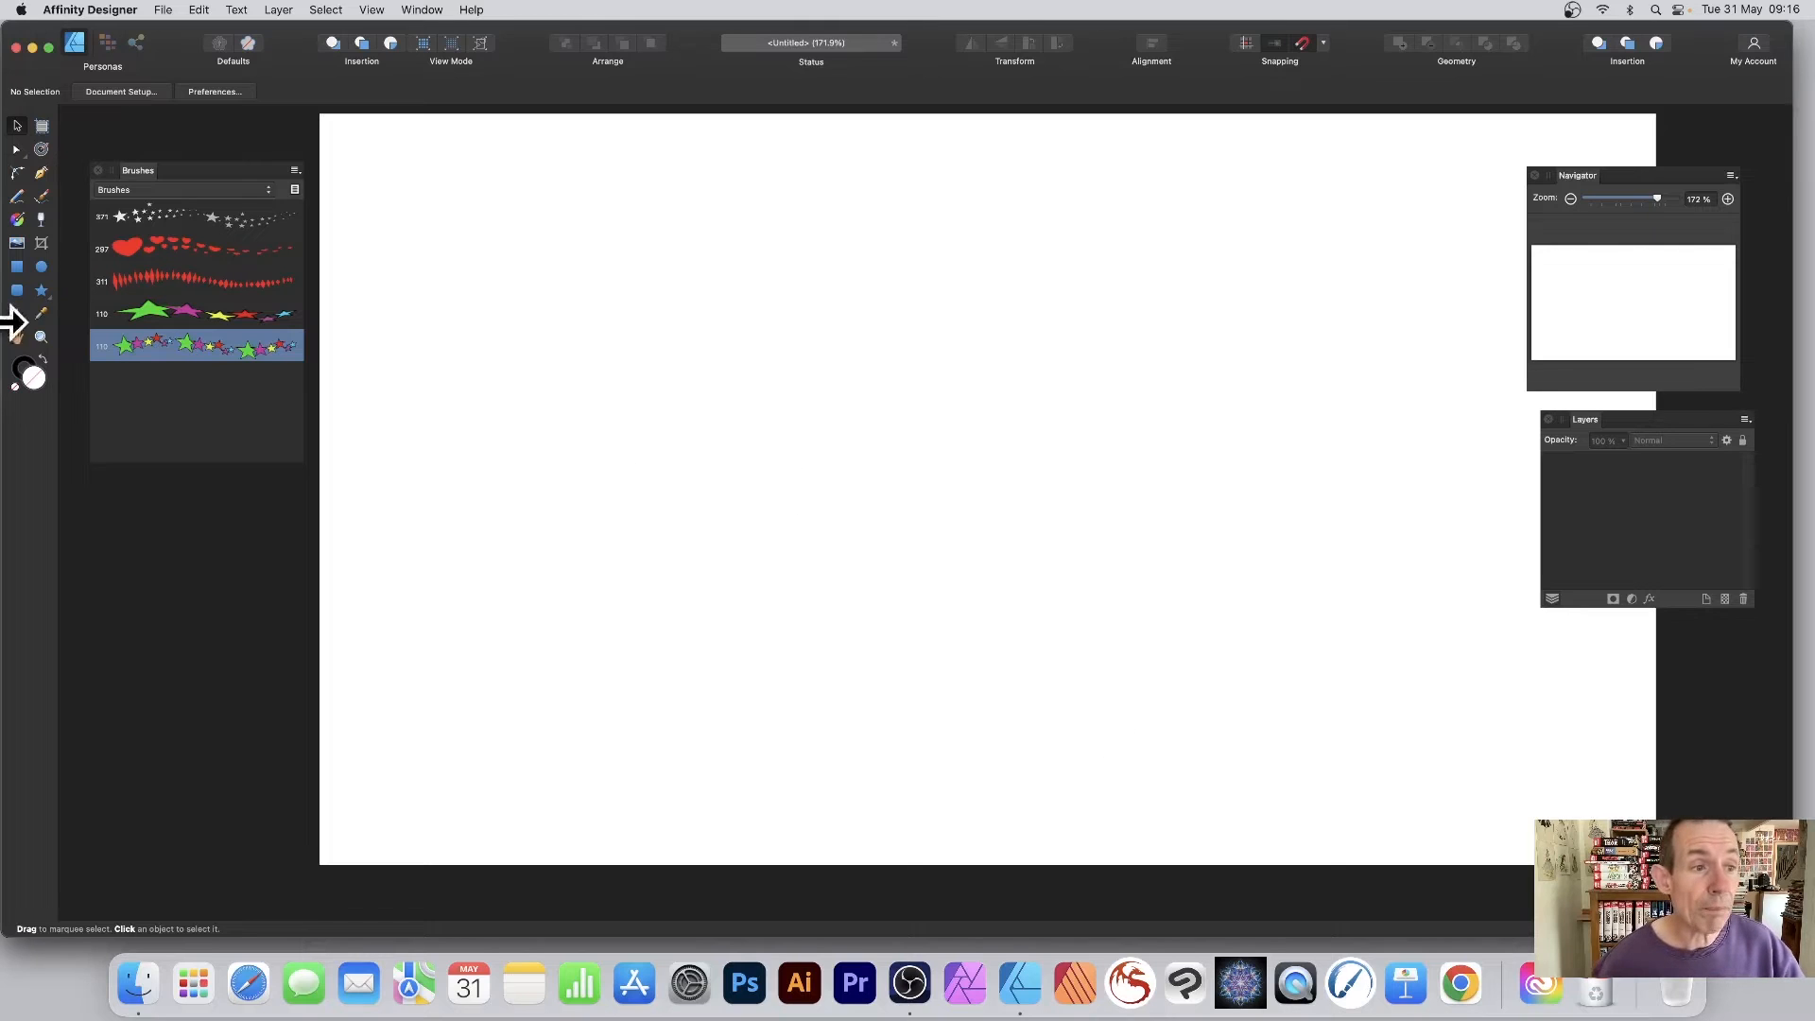
- Paint a long wavy stroke ending in a spiral with the repeating star brush, using the Vector Brush tool
{"action": "left_click", "coordinate": [39, 189]}
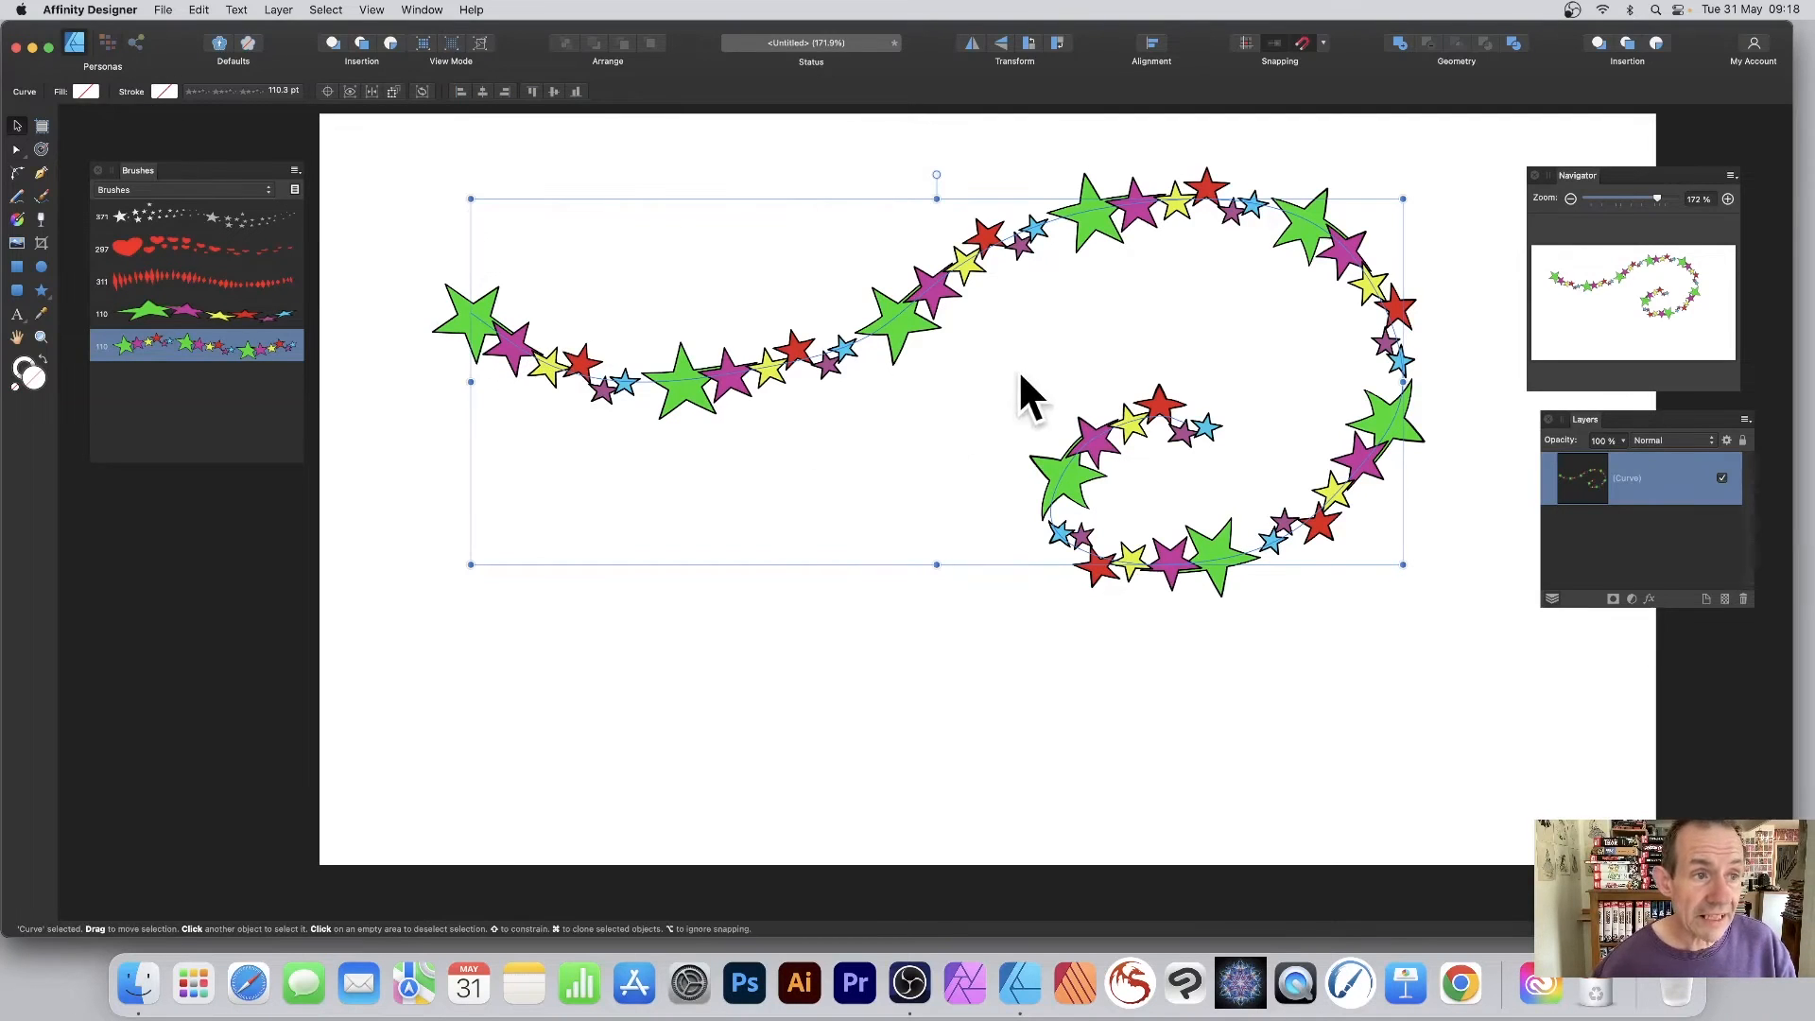
- Set up a PNG export of the star spiral, entering a width of 5000 px and choosing Selection Only as the area
{"action": "left_click", "coordinate": [161, 9]}
{"action": "left_click", "coordinate": [170, 338]}
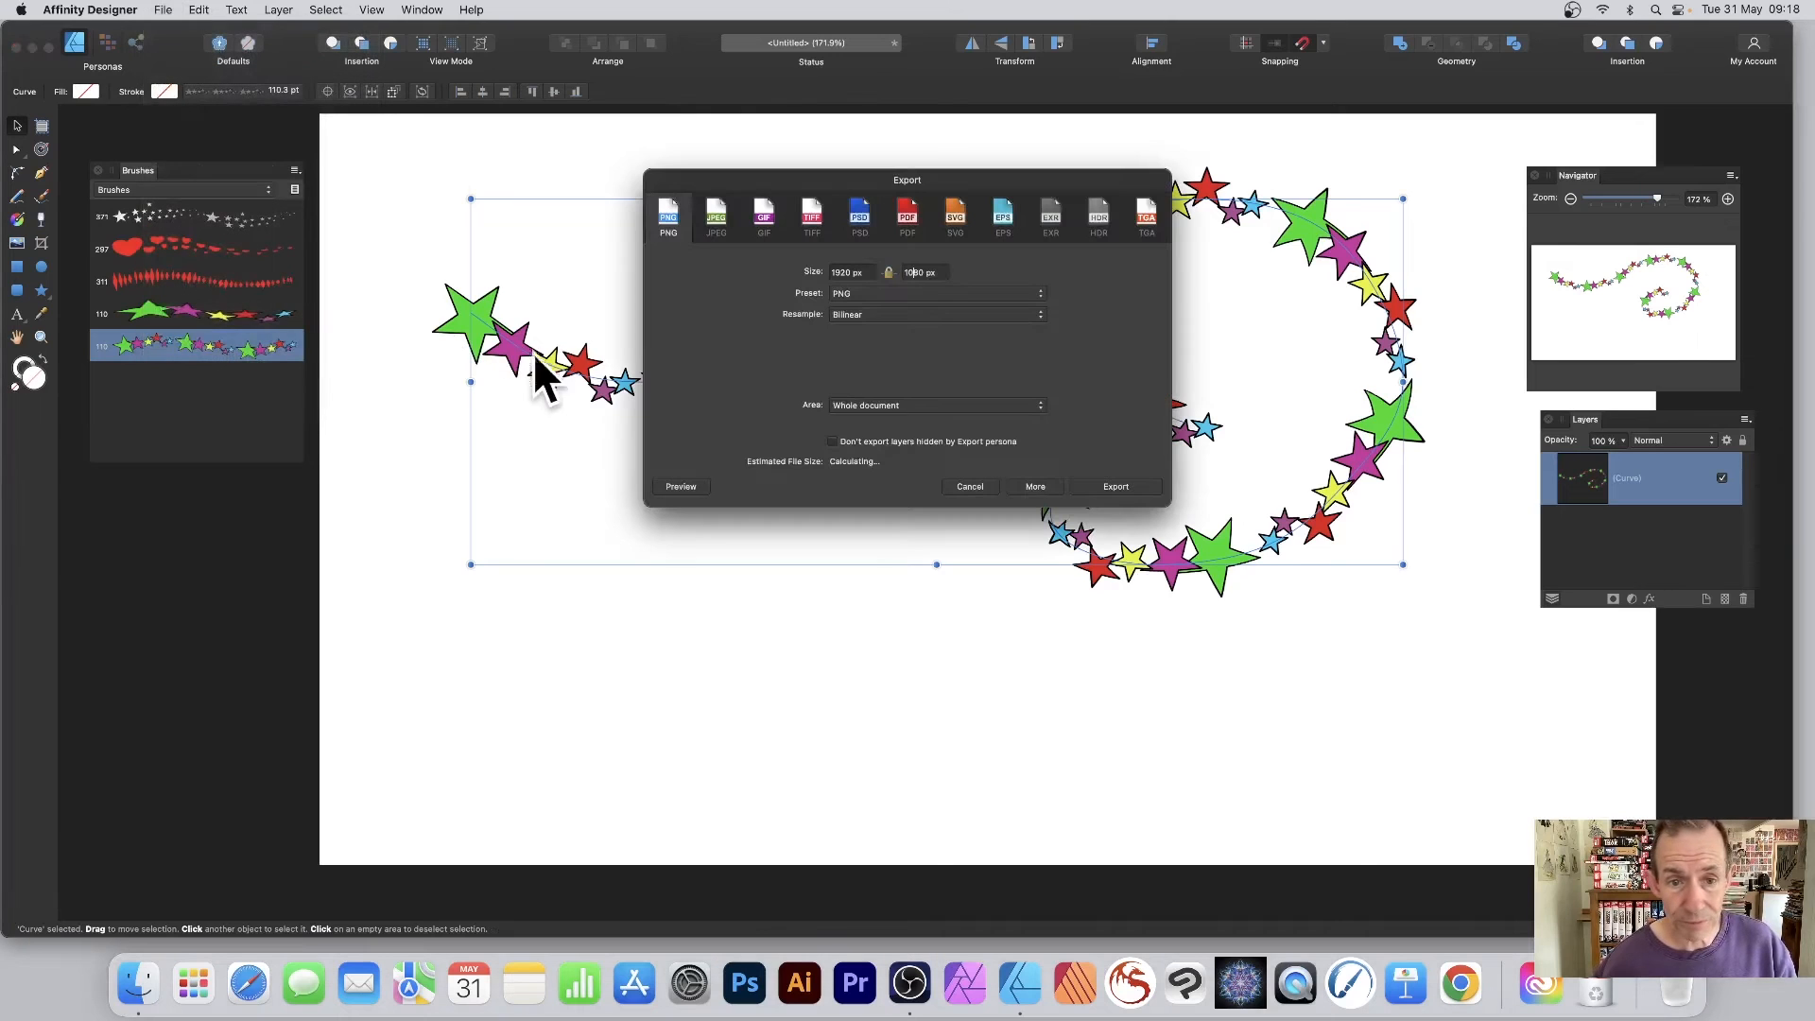
{"action": "left_click", "coordinate": [865, 272]}
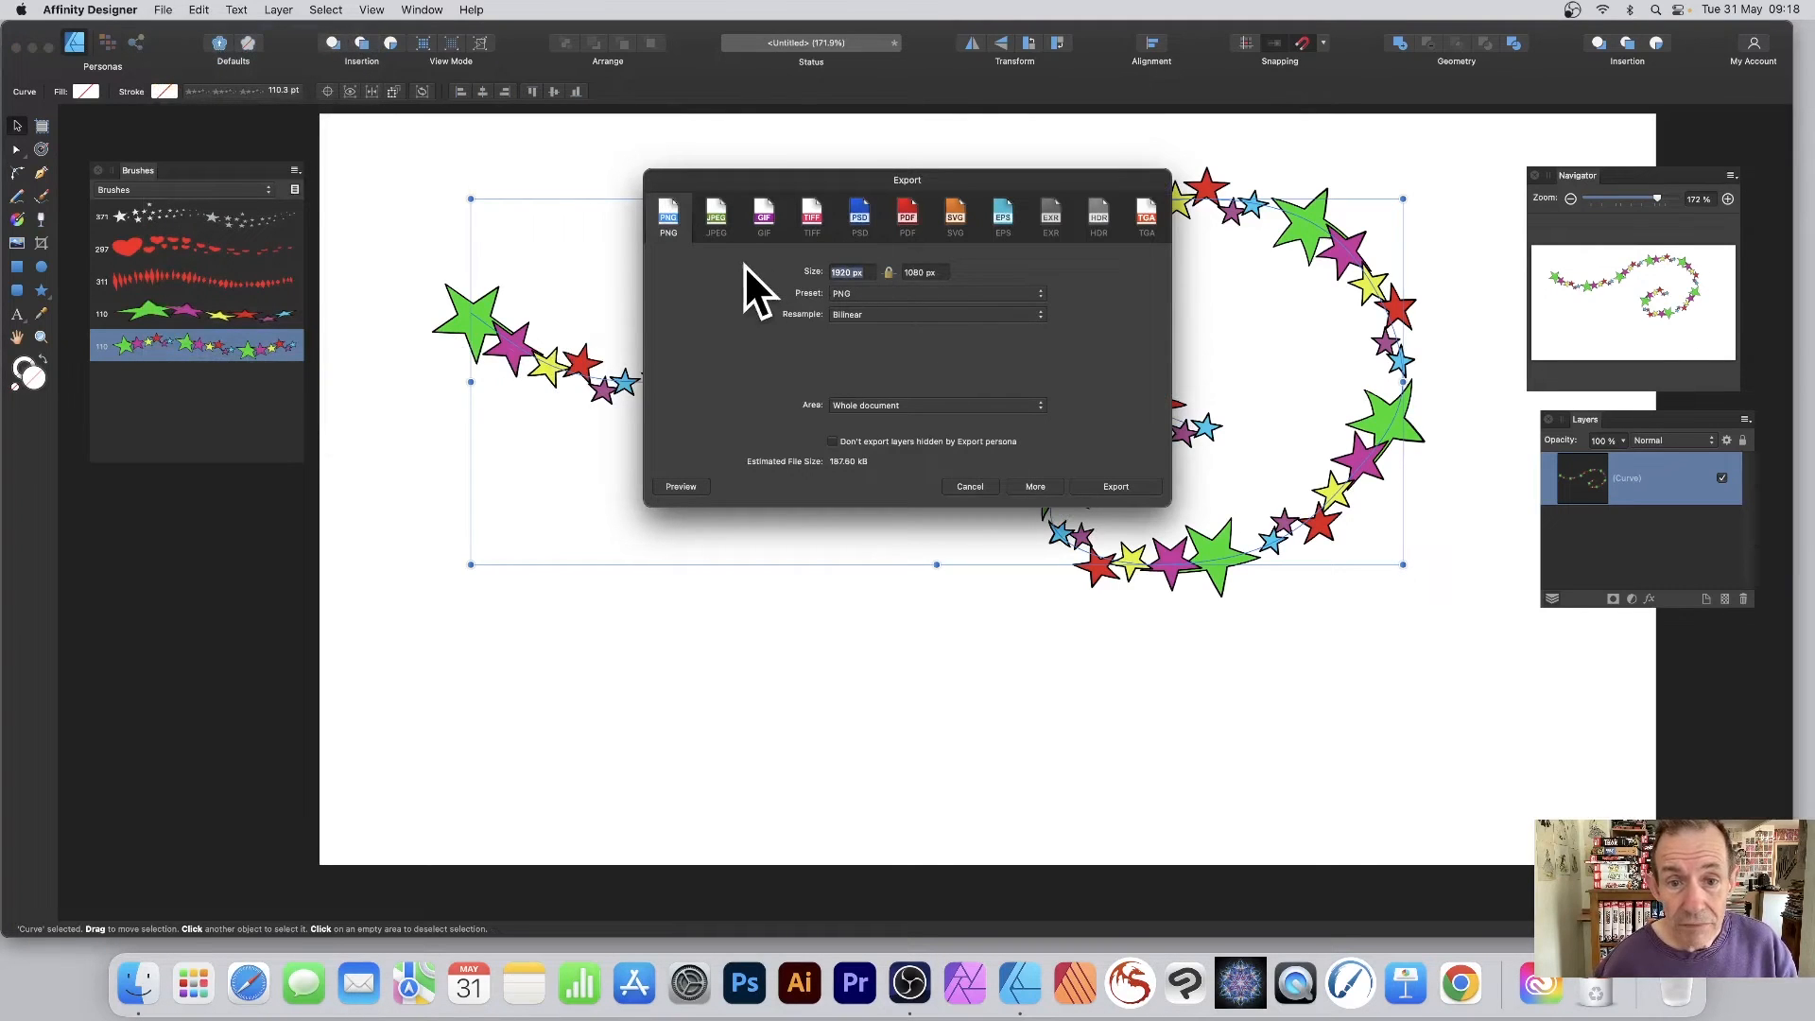
{"action": "type", "text": "5000"}
{"action": "key", "text": "Tab"}
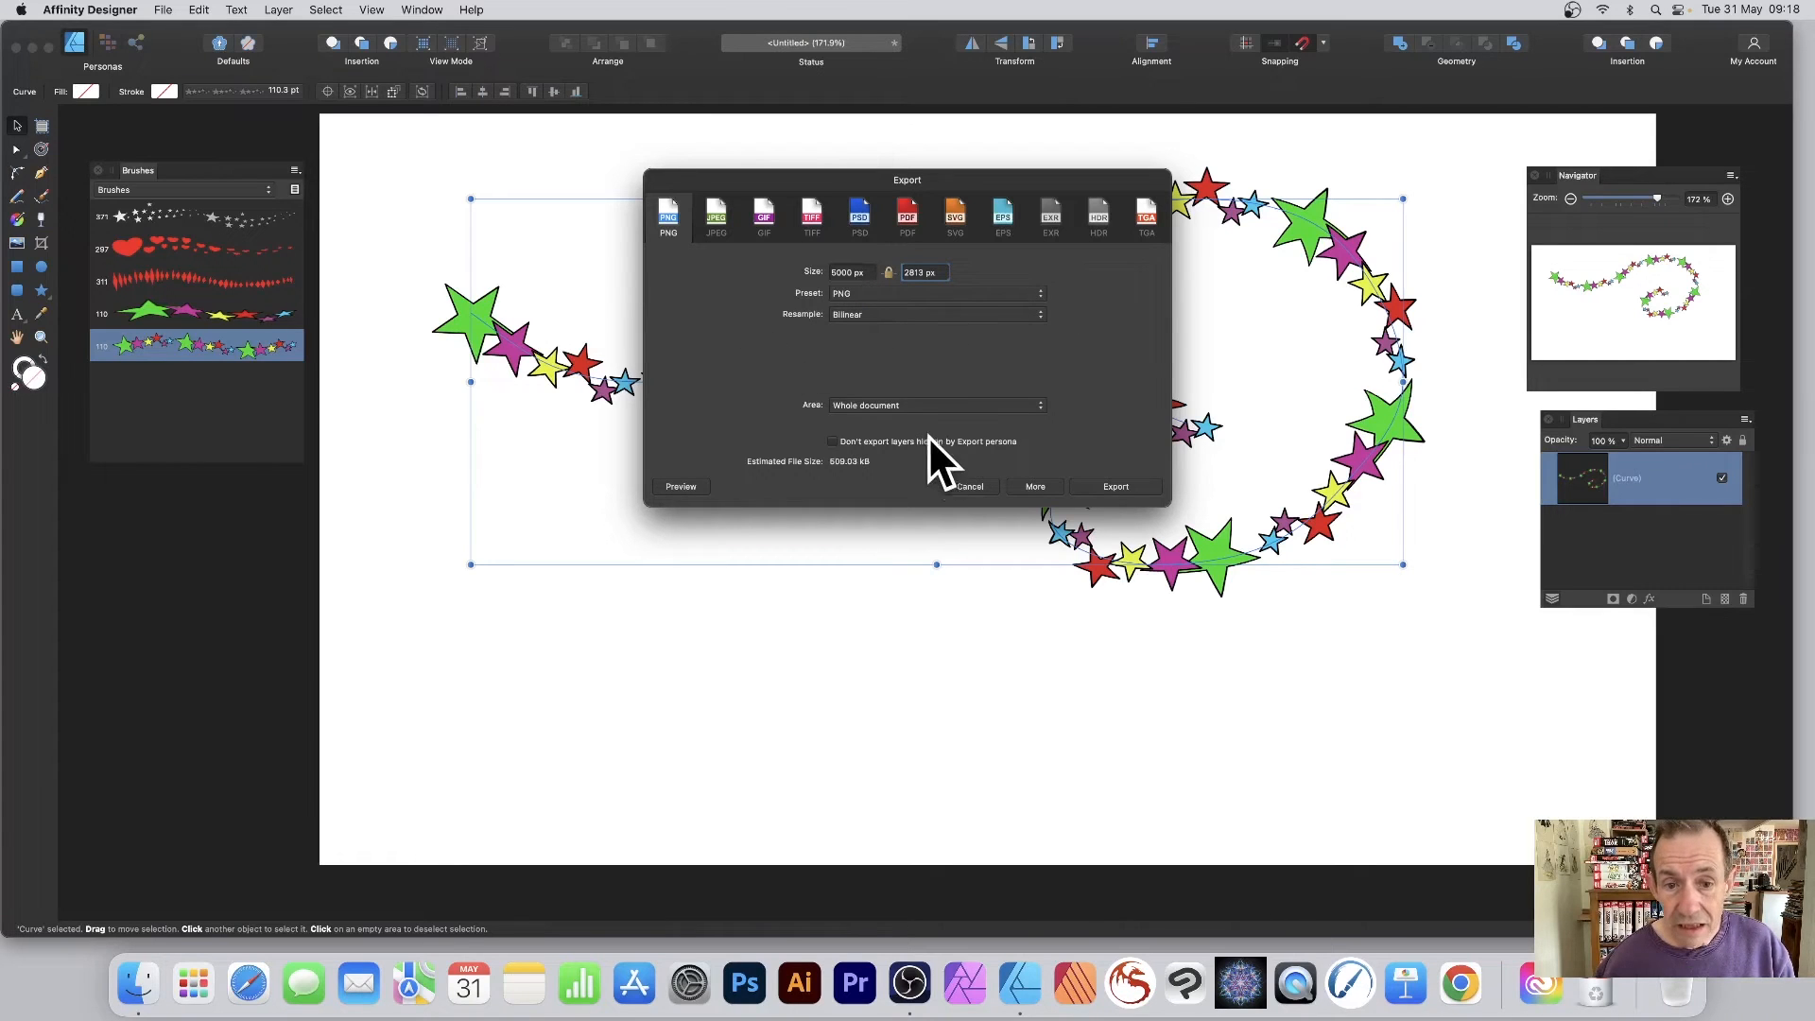
{"action": "left_click", "coordinate": [957, 407]}
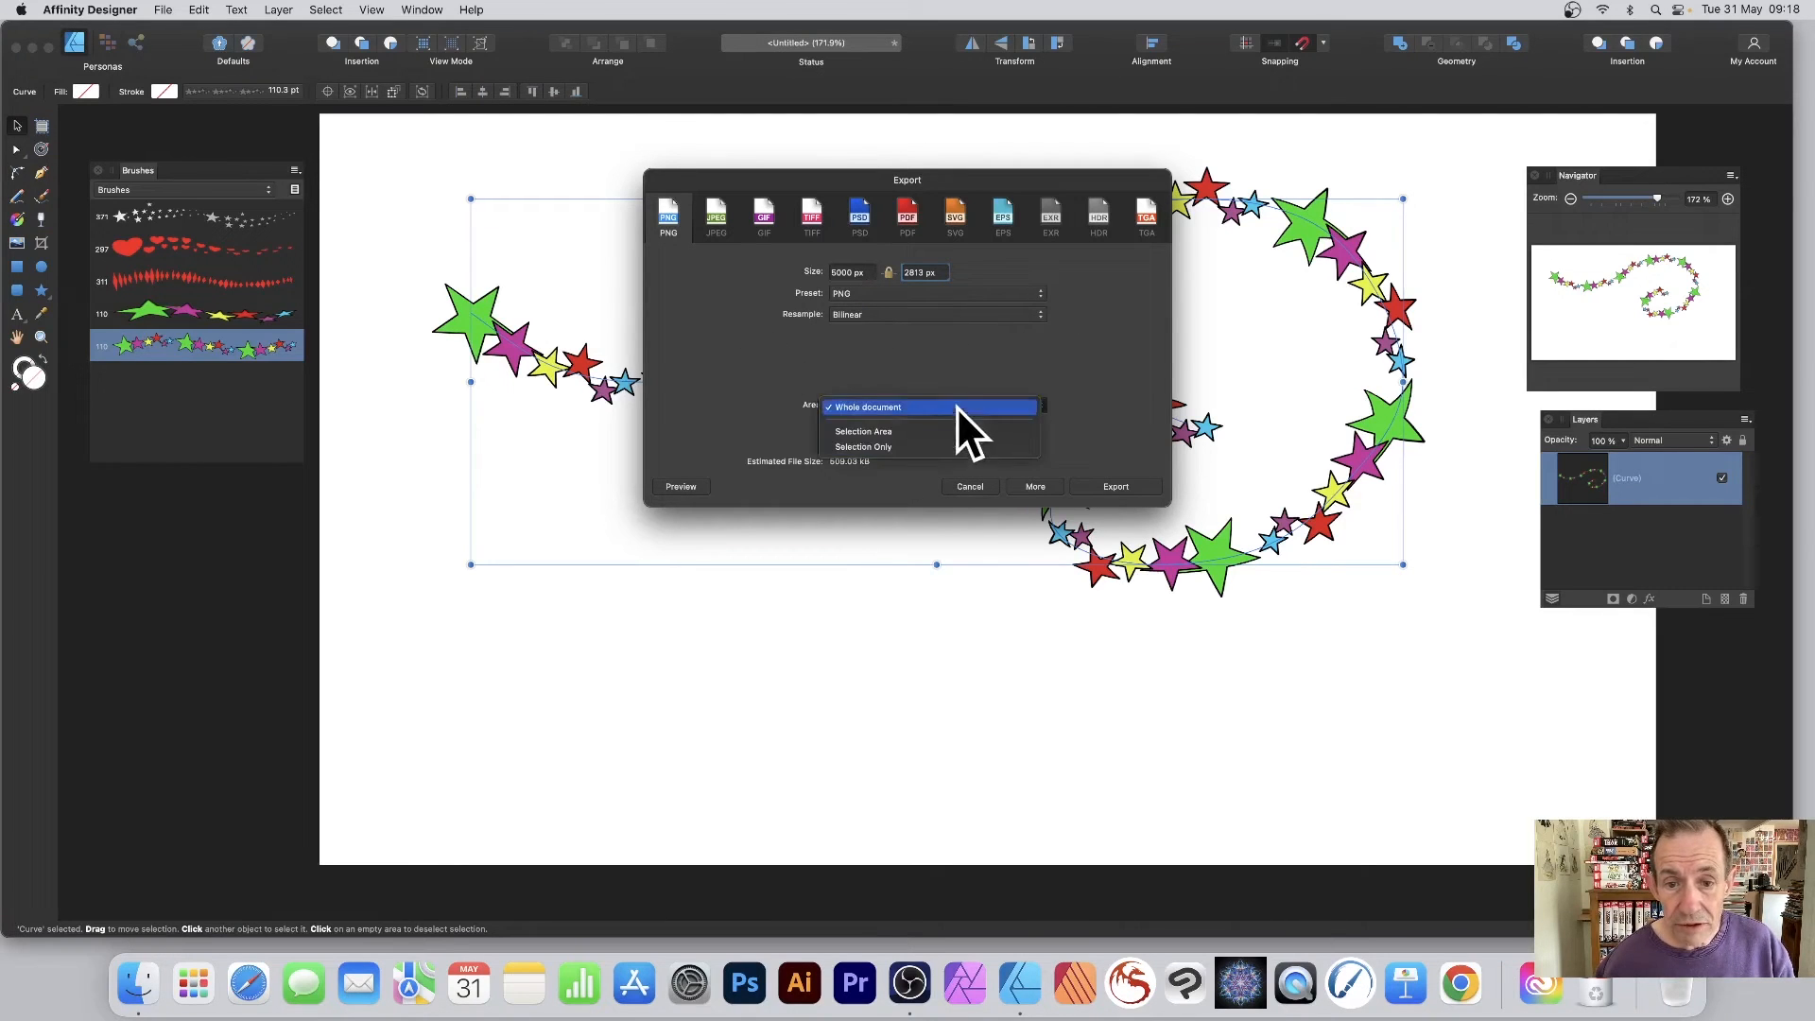
{"action": "left_click", "coordinate": [879, 448]}
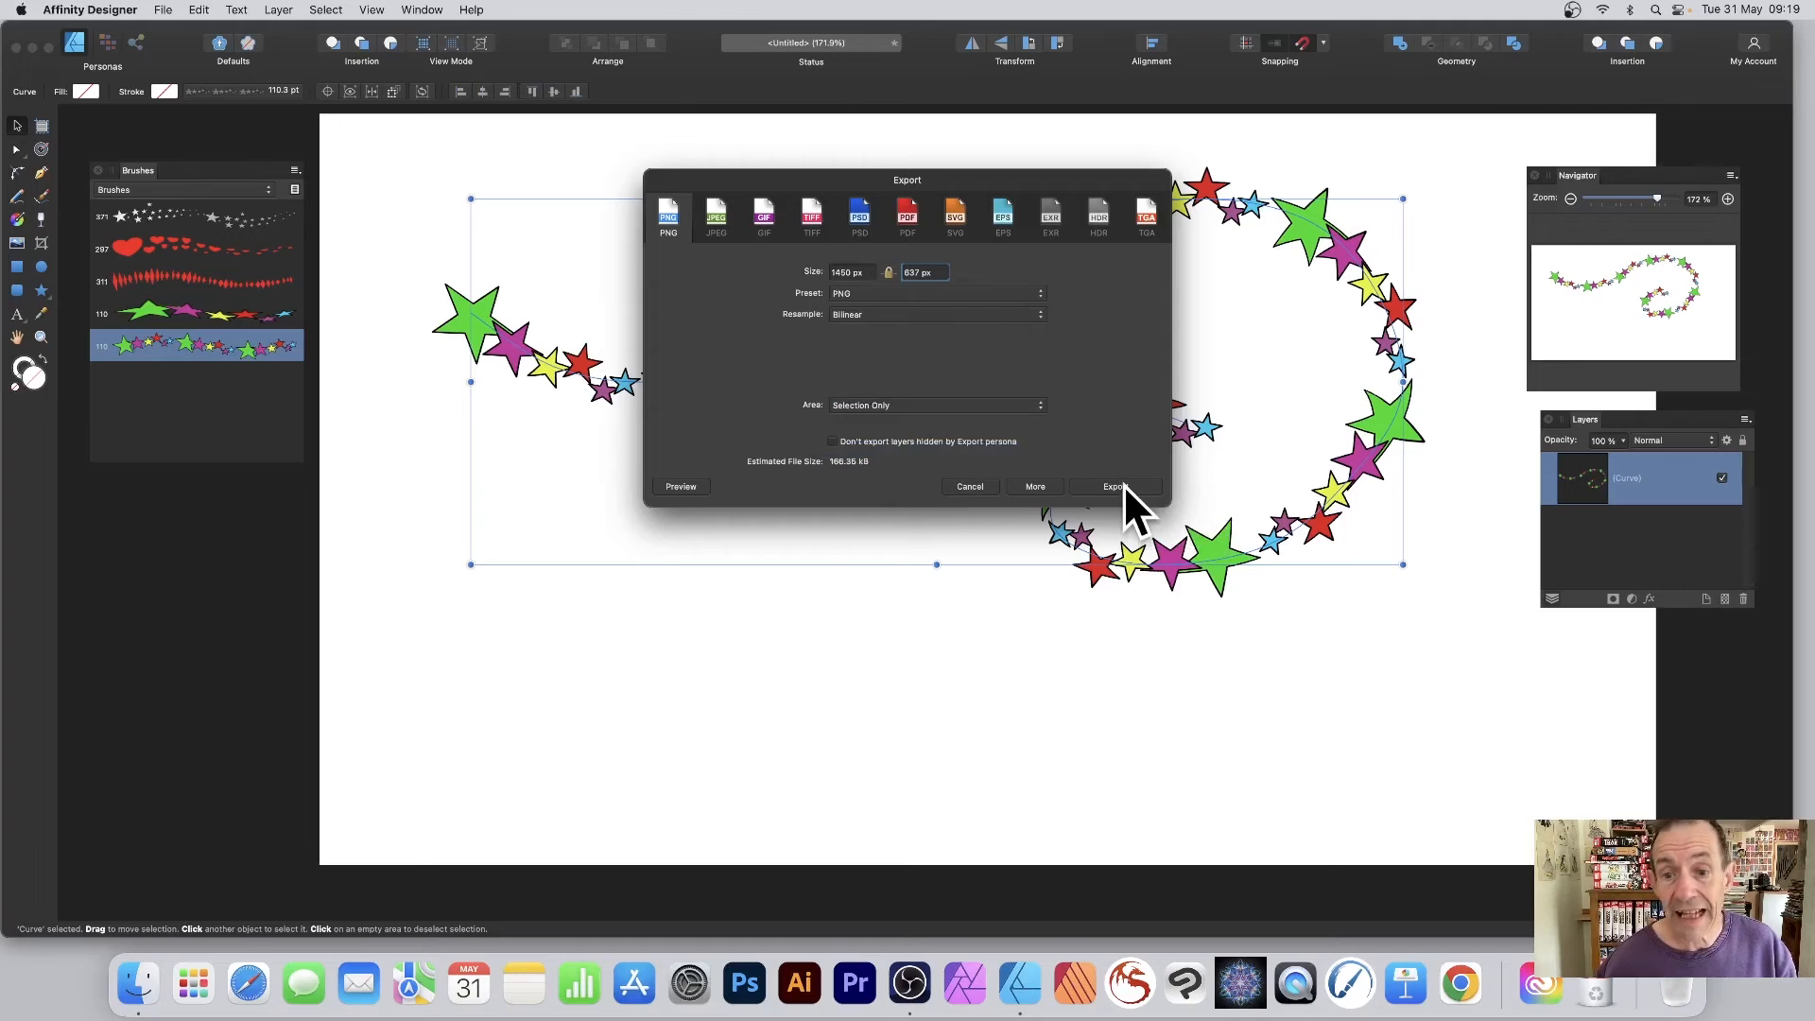
- Export the star spiral to the Desktop as test.png, replacing the existing file
{"action": "left_click", "coordinate": [1117, 485]}
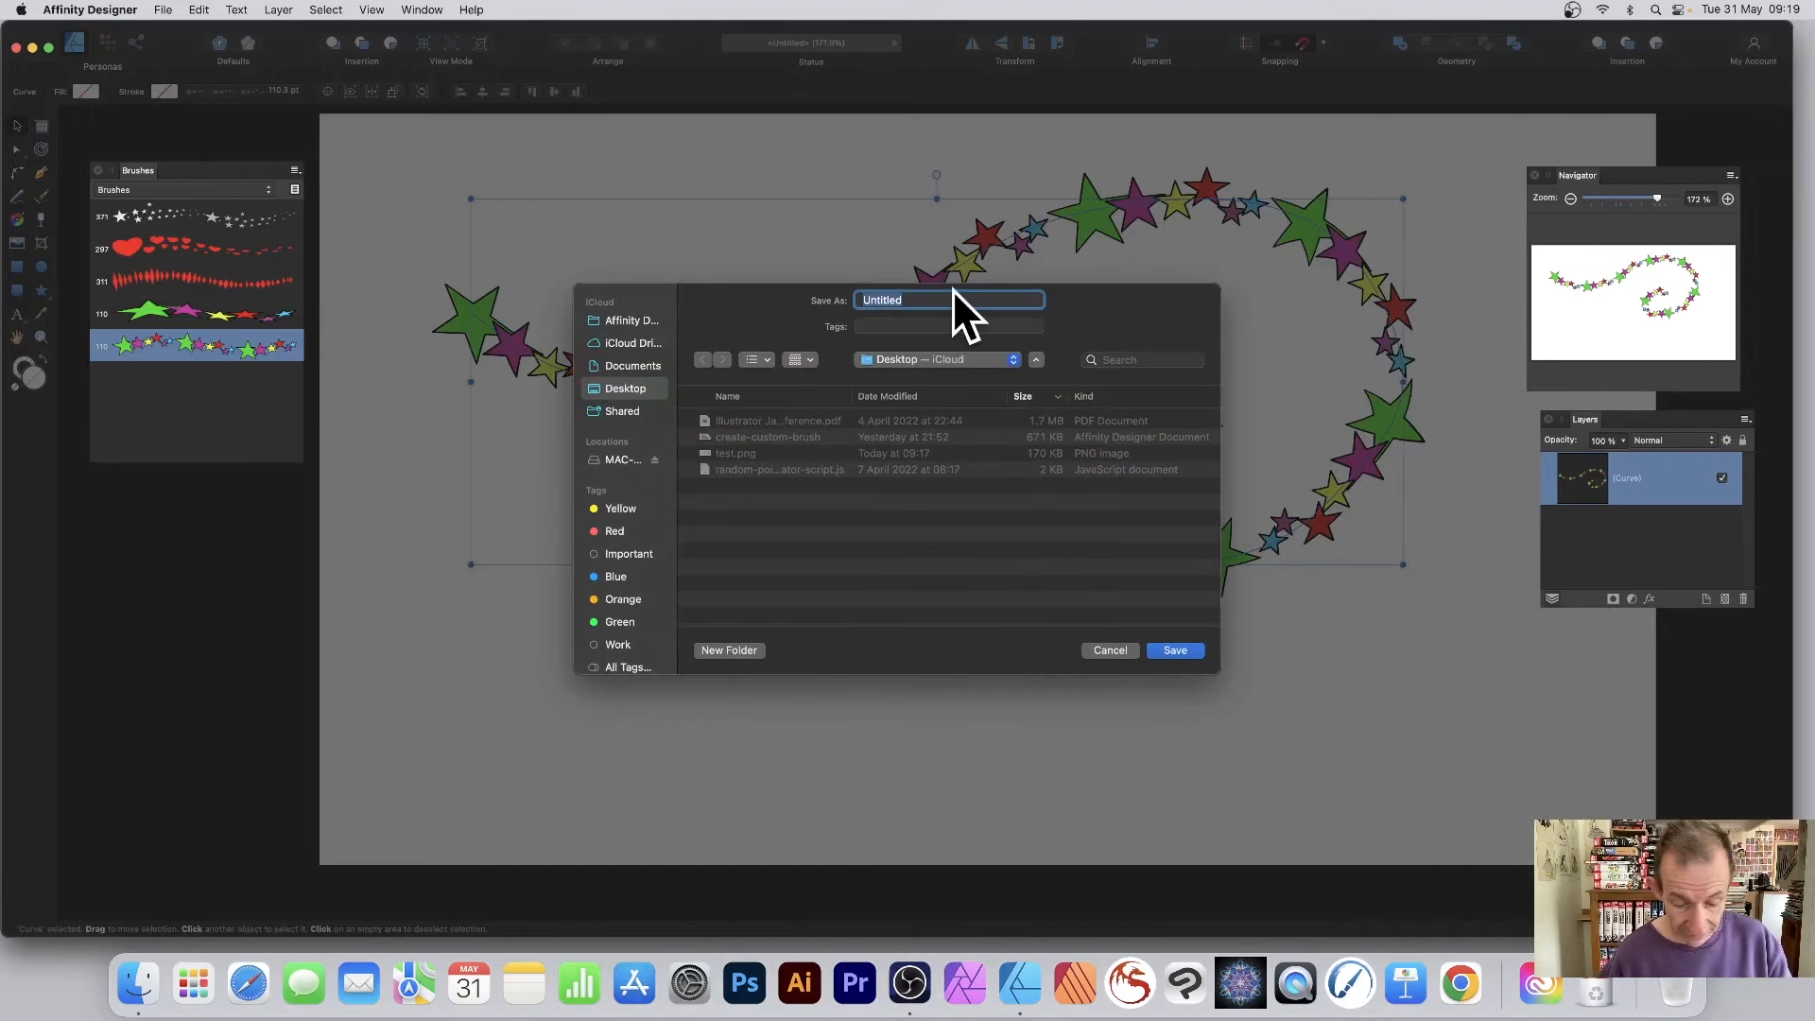
{"action": "type", "text": "test.png"}
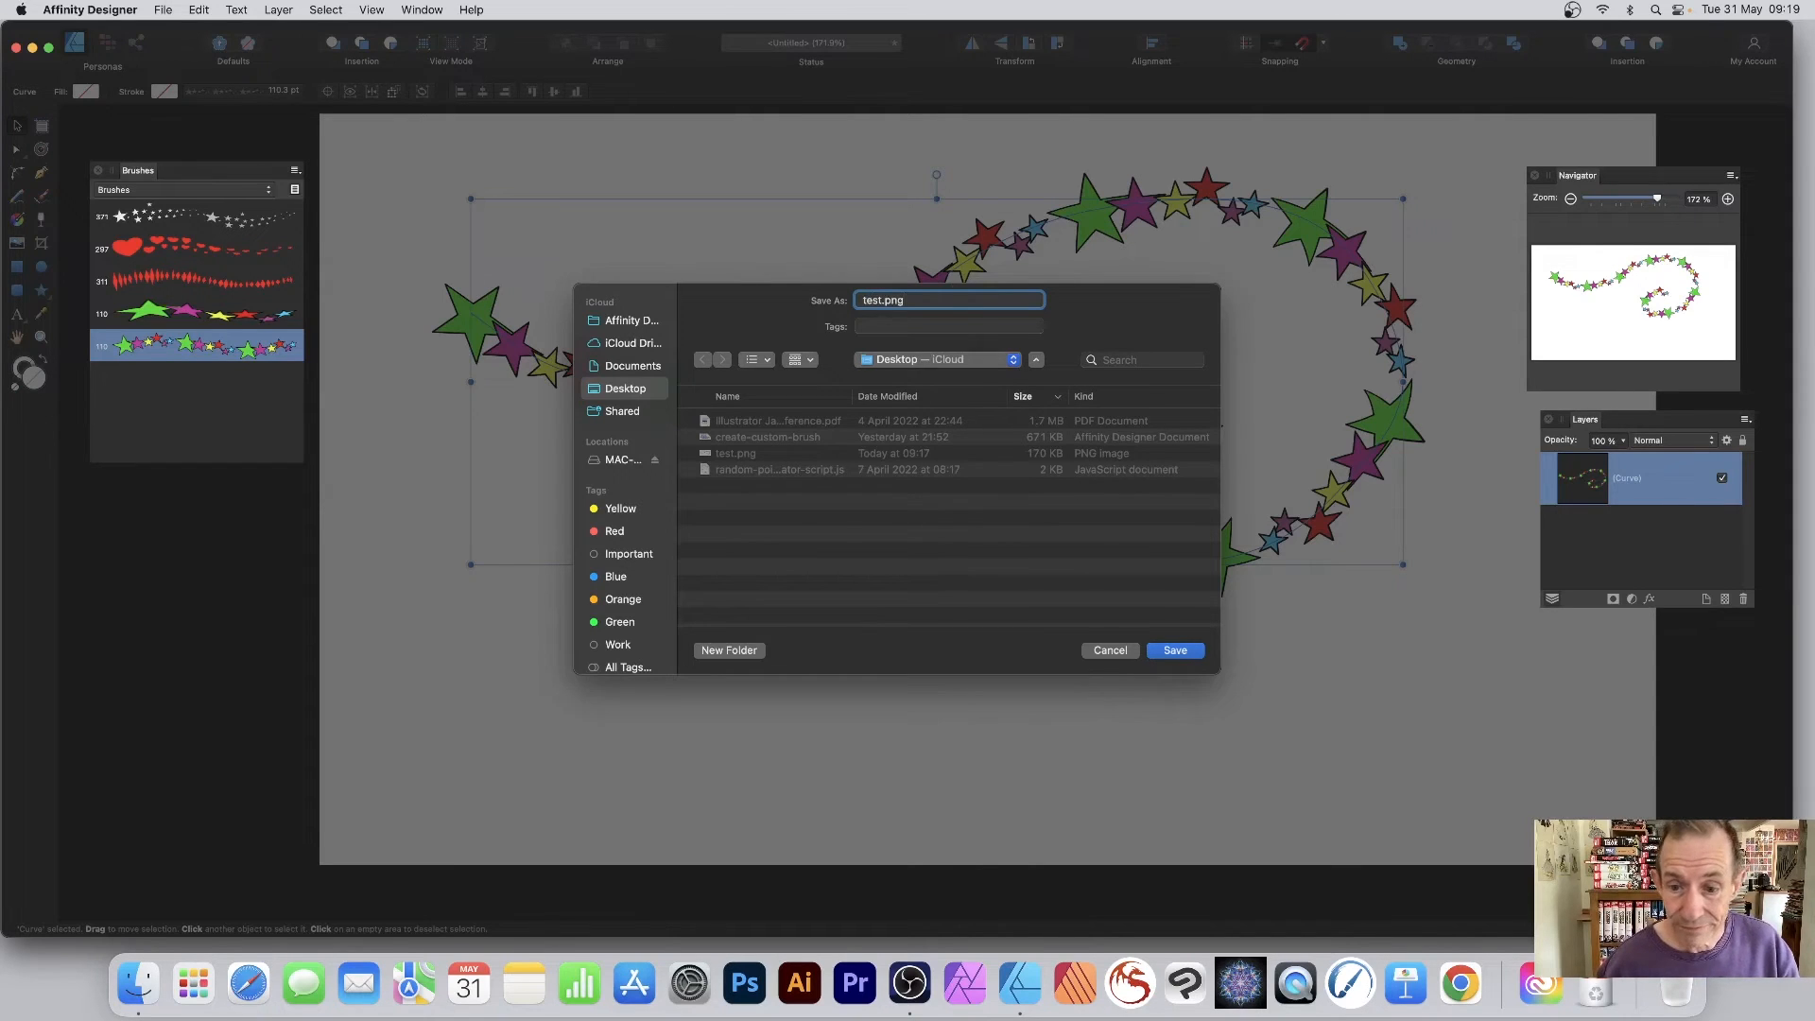
{"action": "key", "text": "Return"}
{"action": "left_click", "coordinate": [951, 552]}
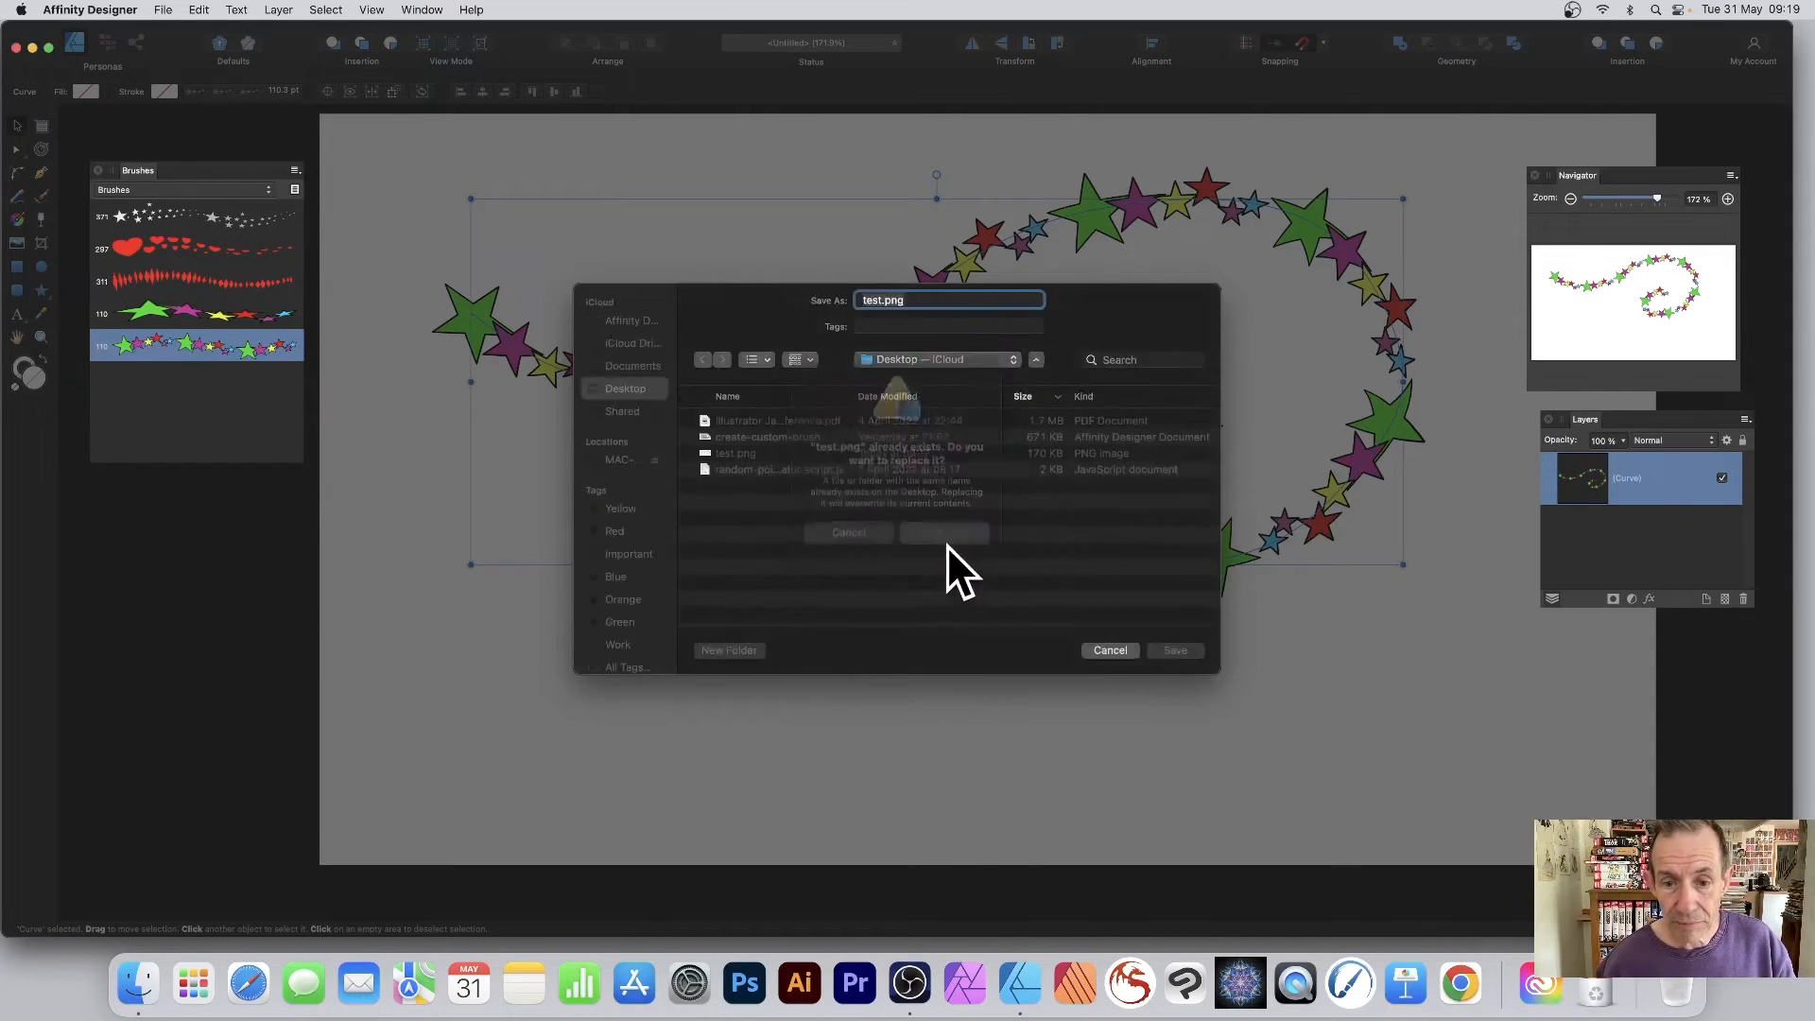
- Delete the star spiral from the page and create a new textured image brush from test.png
{"action": "key", "text": "Delete"}
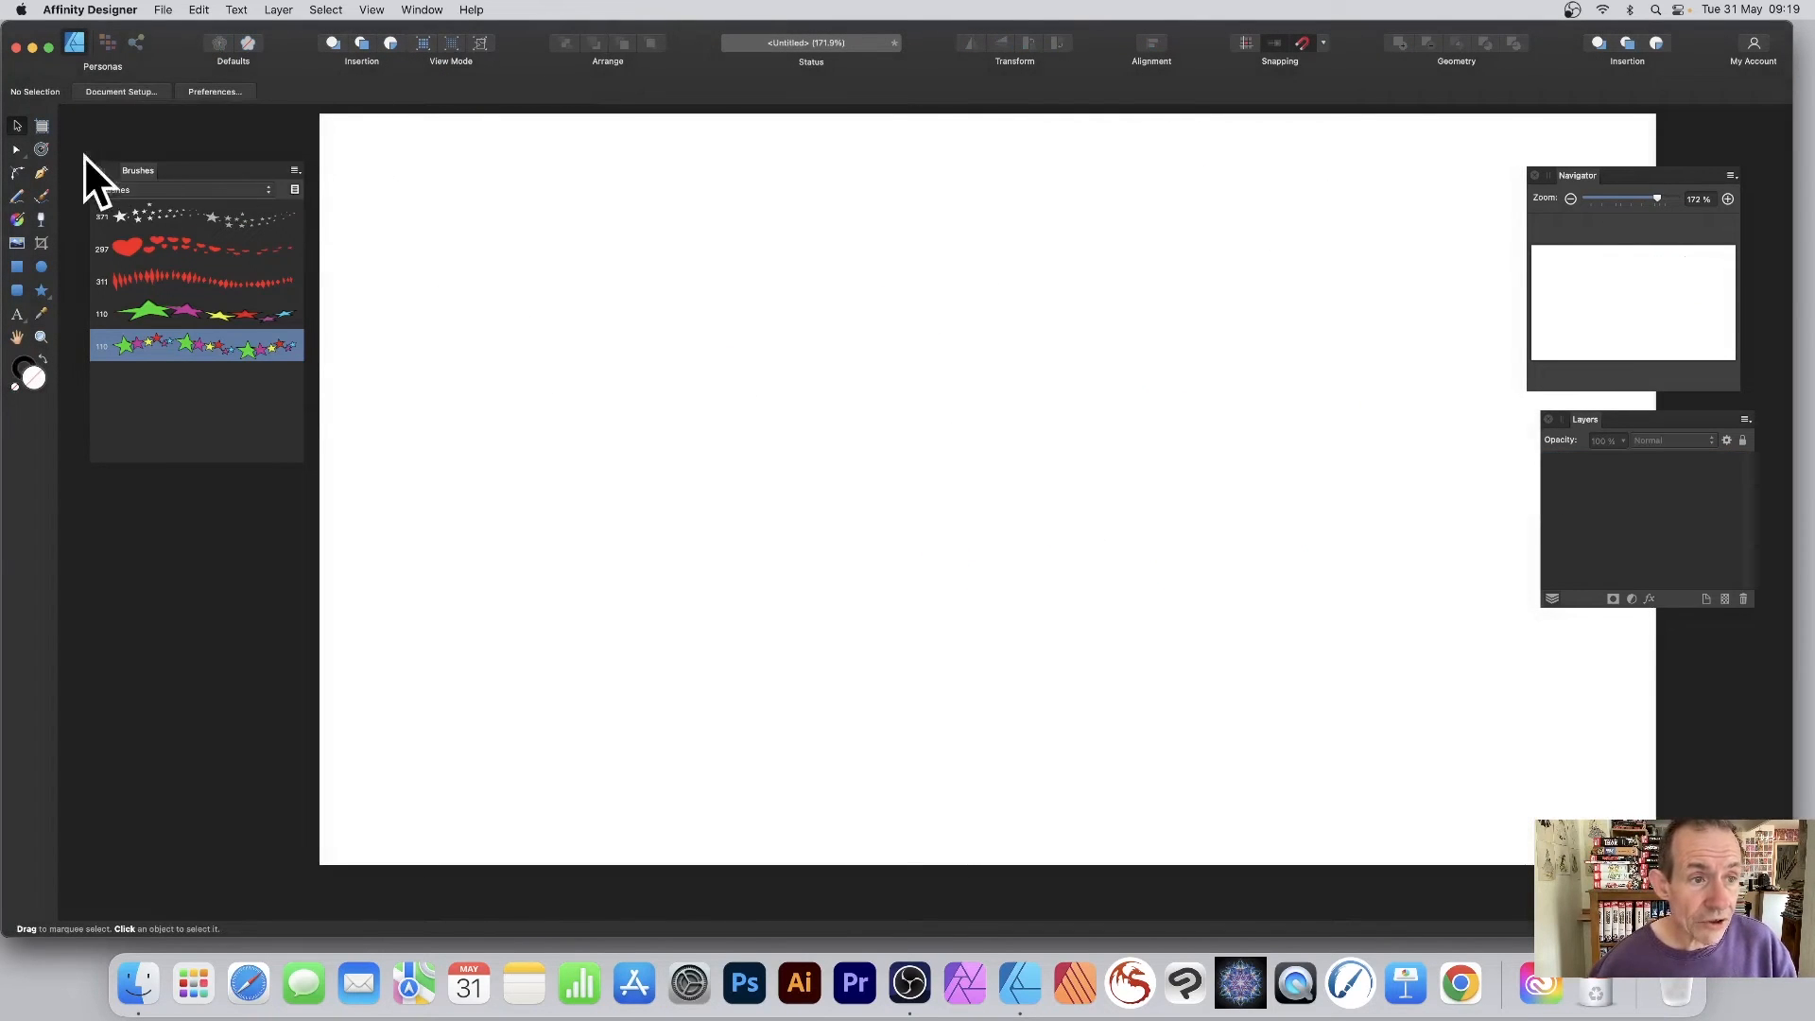
{"action": "left_click", "coordinate": [295, 171]}
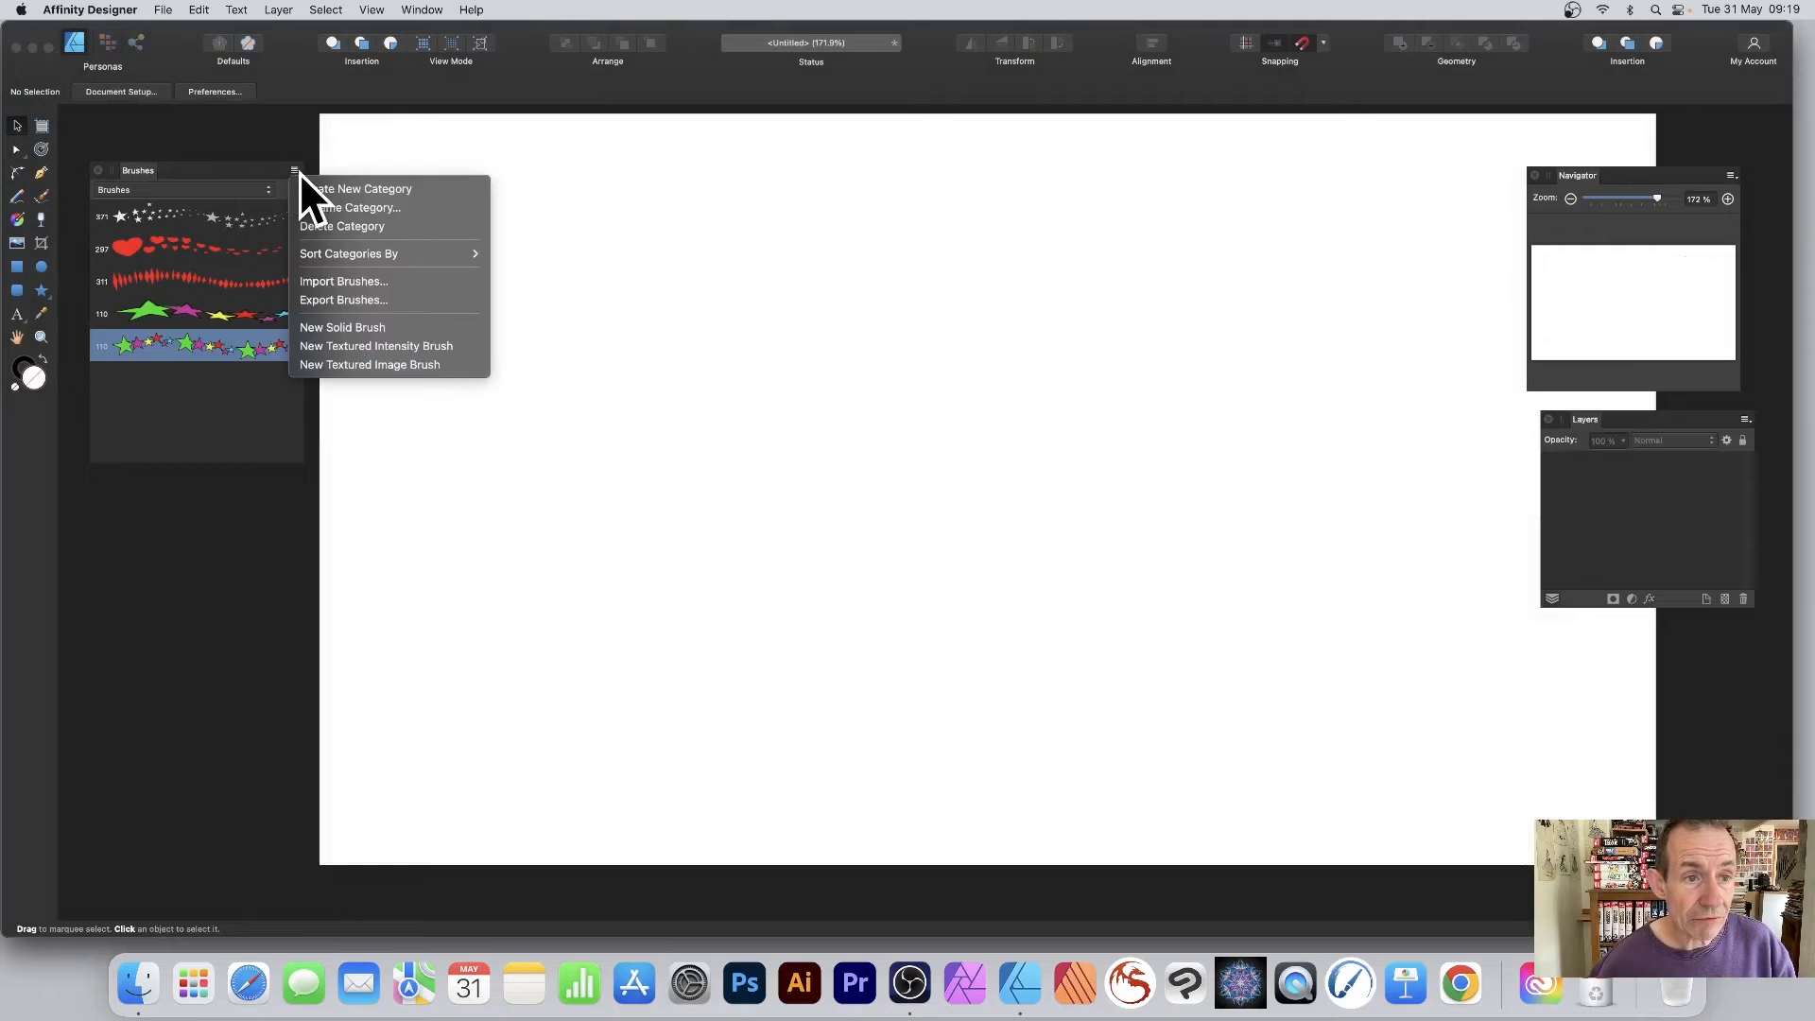
{"action": "left_click", "coordinate": [384, 365]}
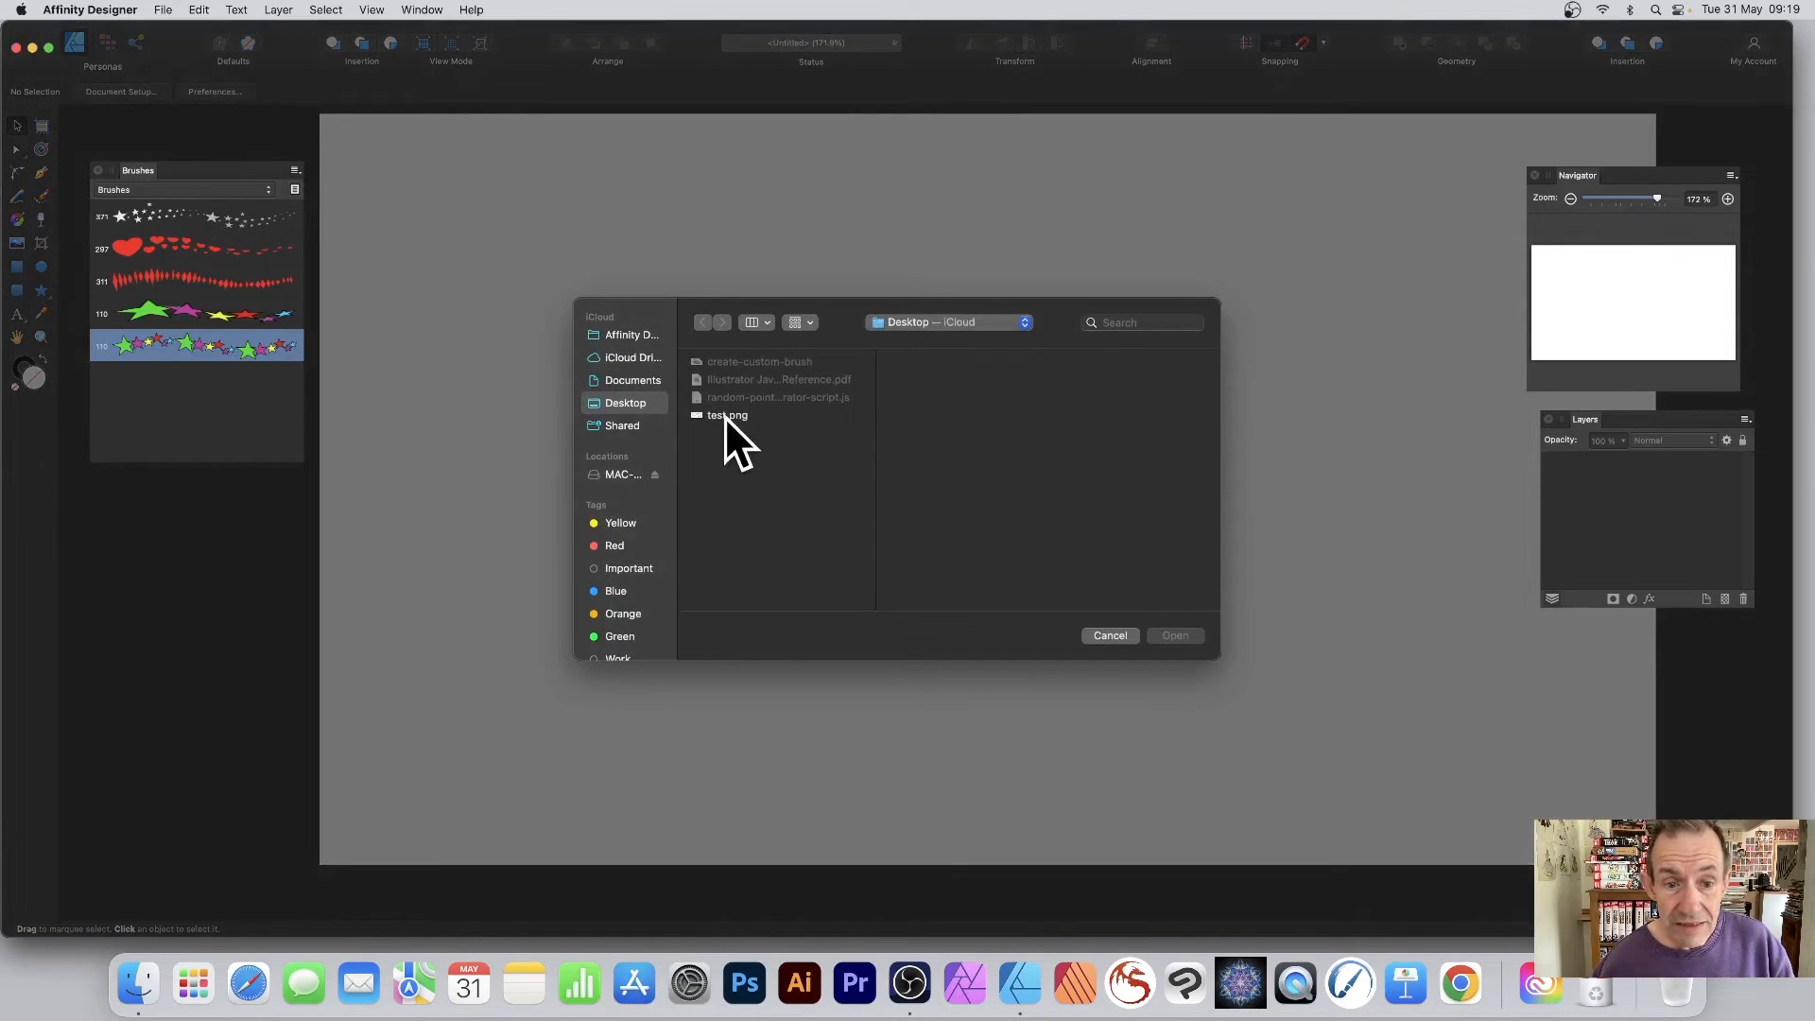
{"action": "left_click", "coordinate": [728, 417]}
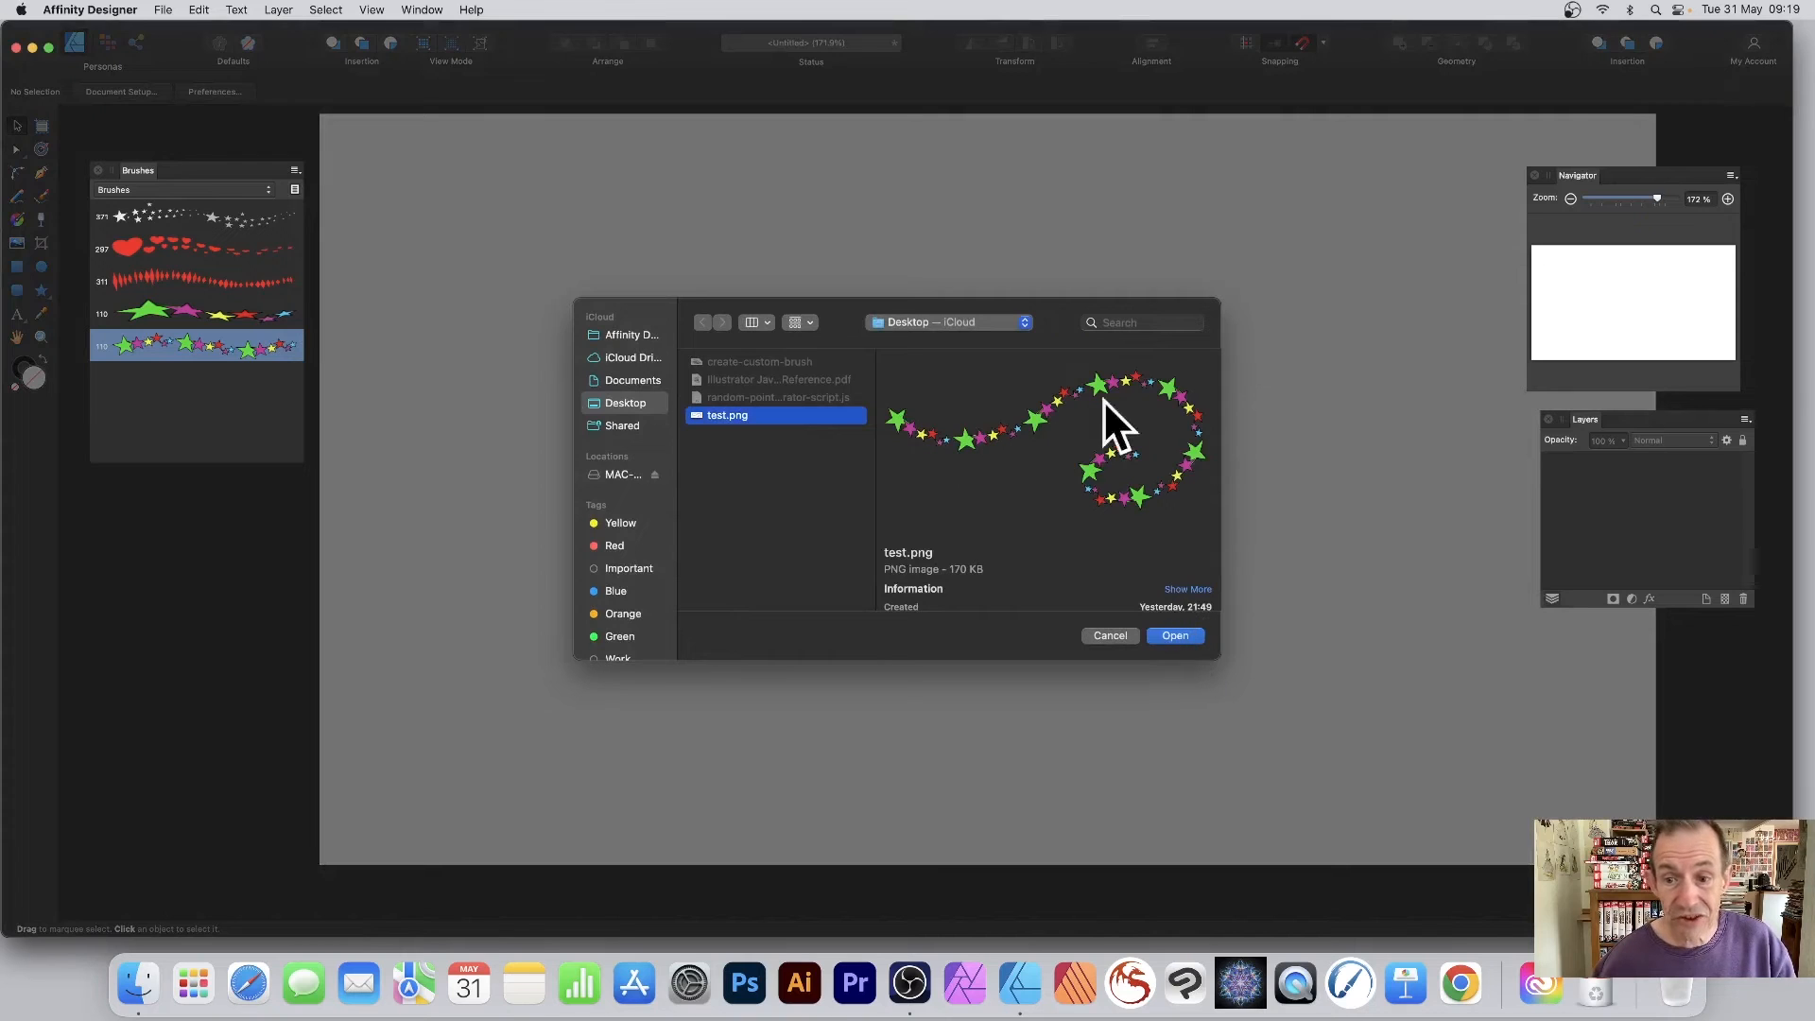
{"action": "left_click", "coordinate": [1169, 635]}
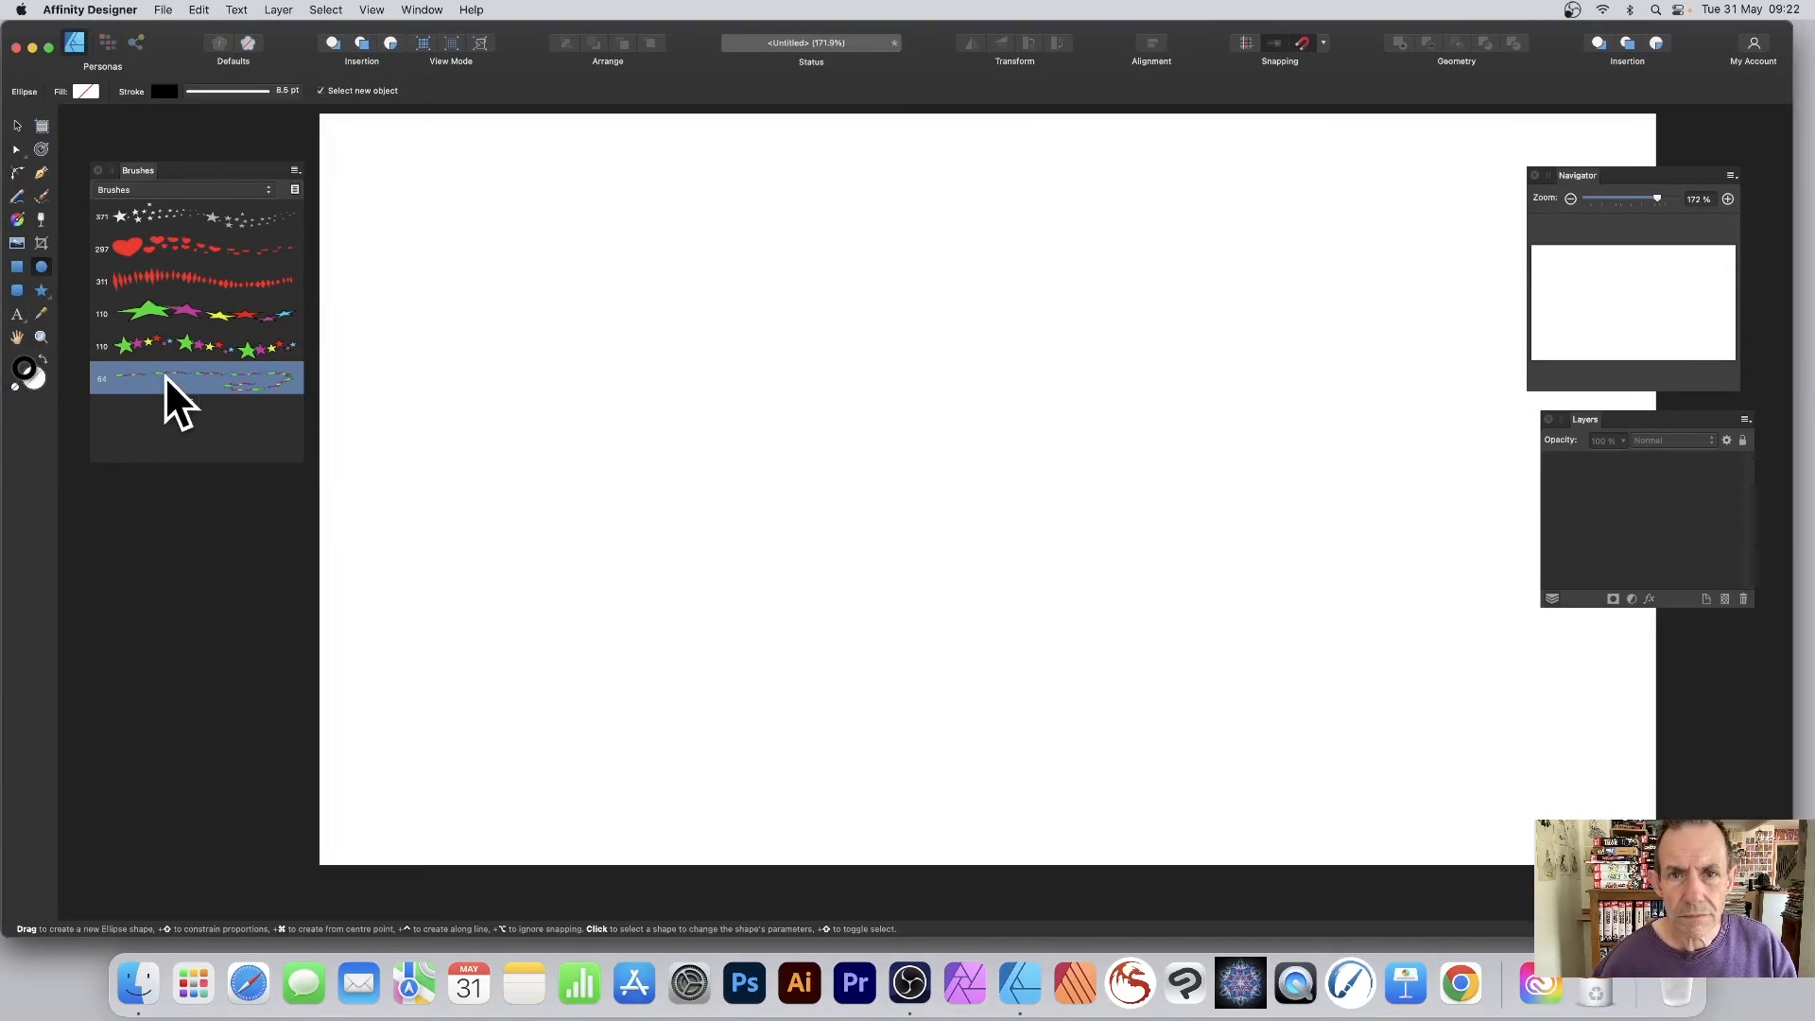
- Edit the new spiral brush to a width of 131.7 px and set its body to Repeat
{"action": "double_click", "coordinate": [200, 370]}
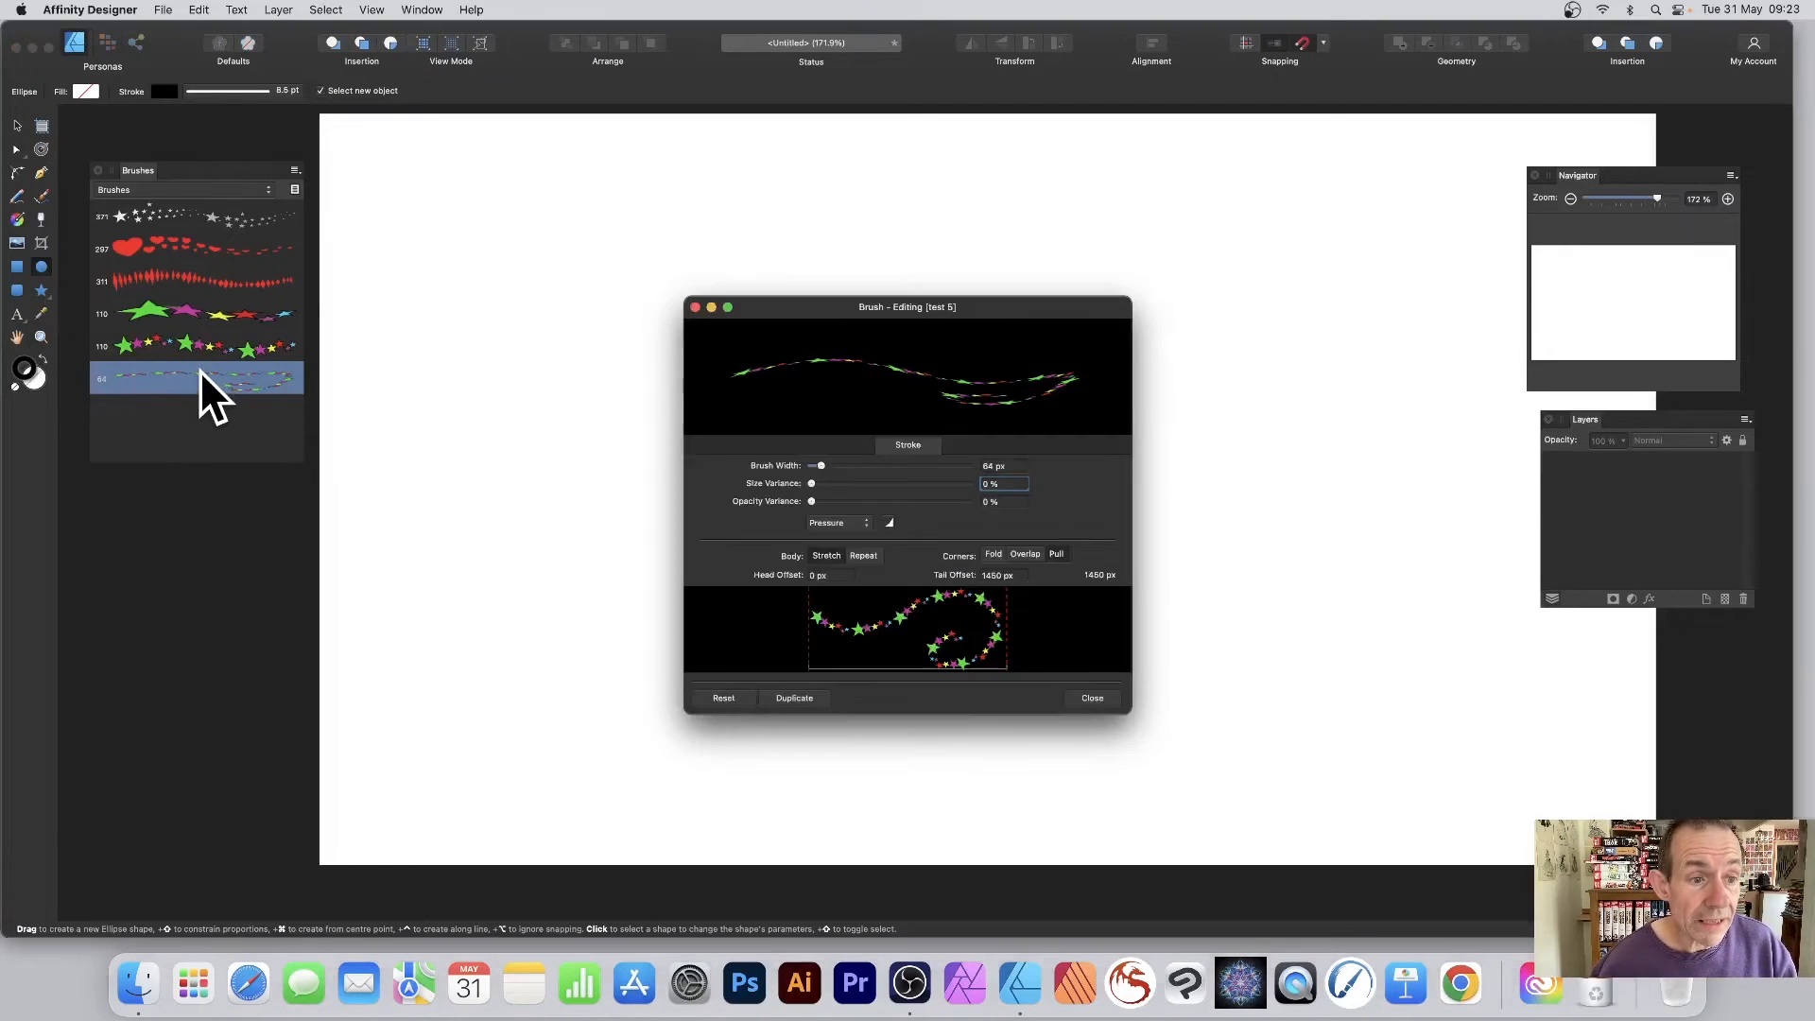
{"action": "left_click_drag", "start_coordinate": [826, 468], "coordinate": [832, 465]}
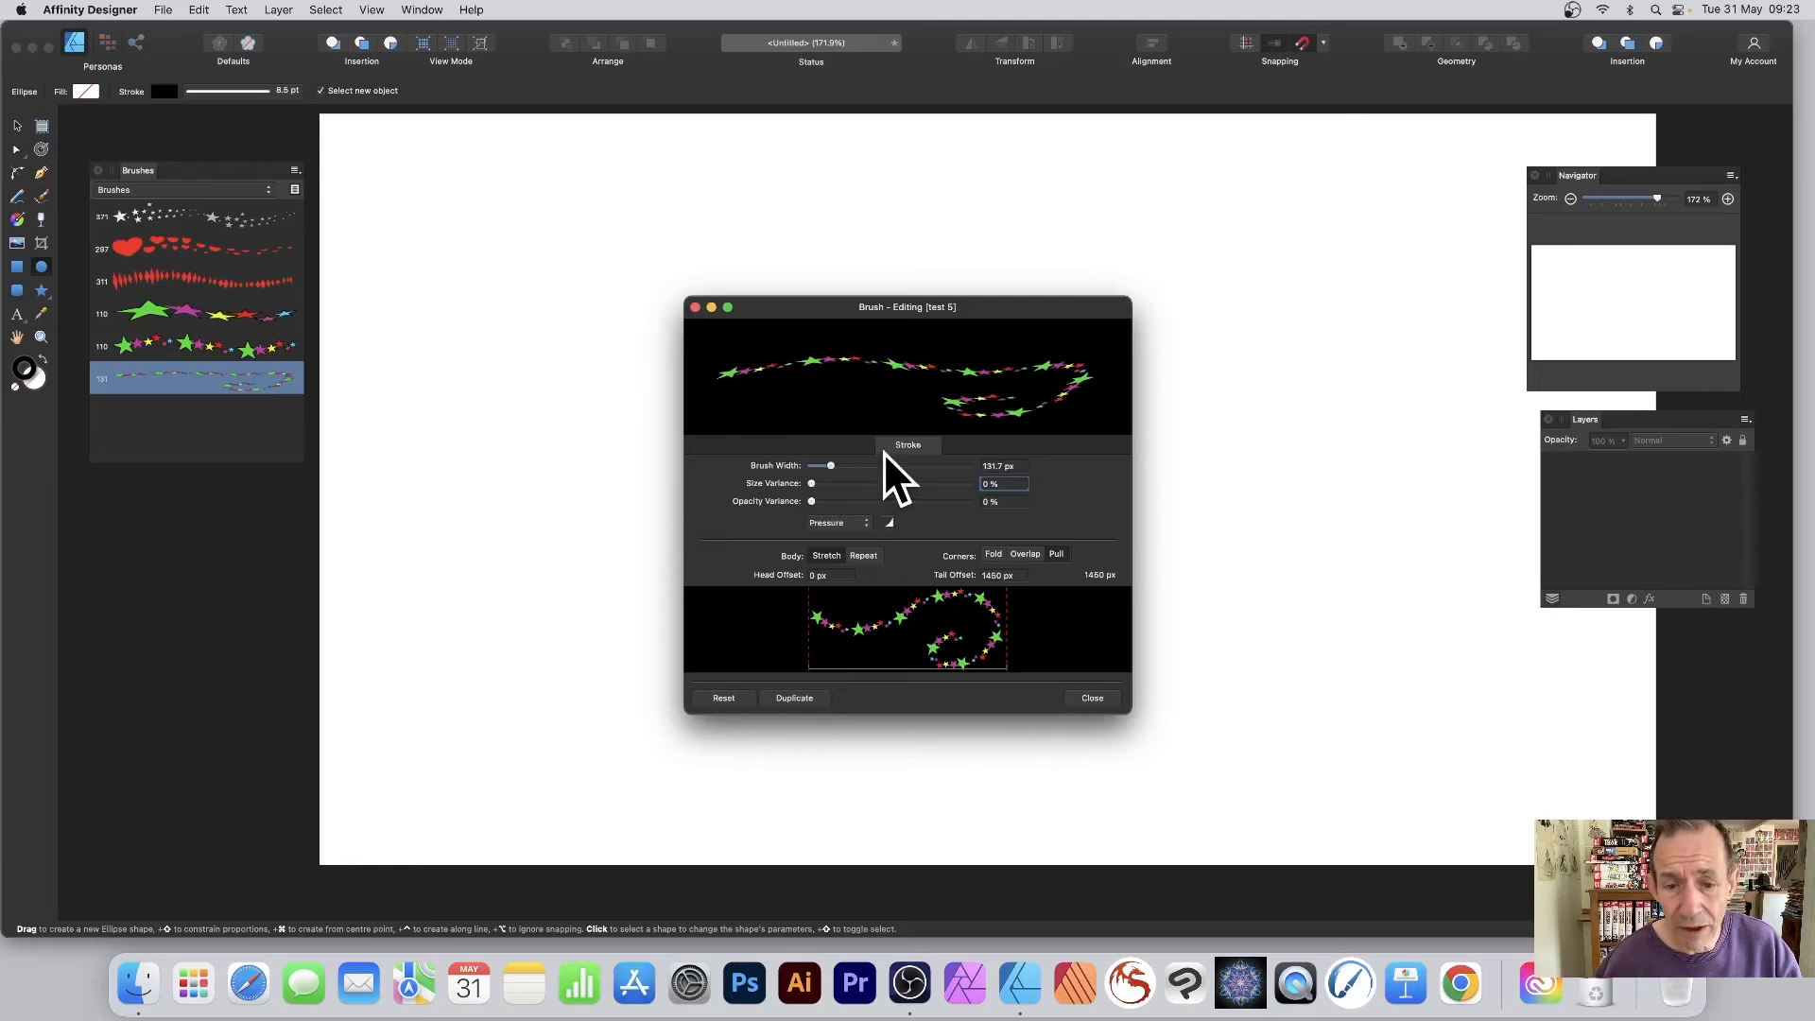
{"action": "left_click", "coordinate": [865, 556]}
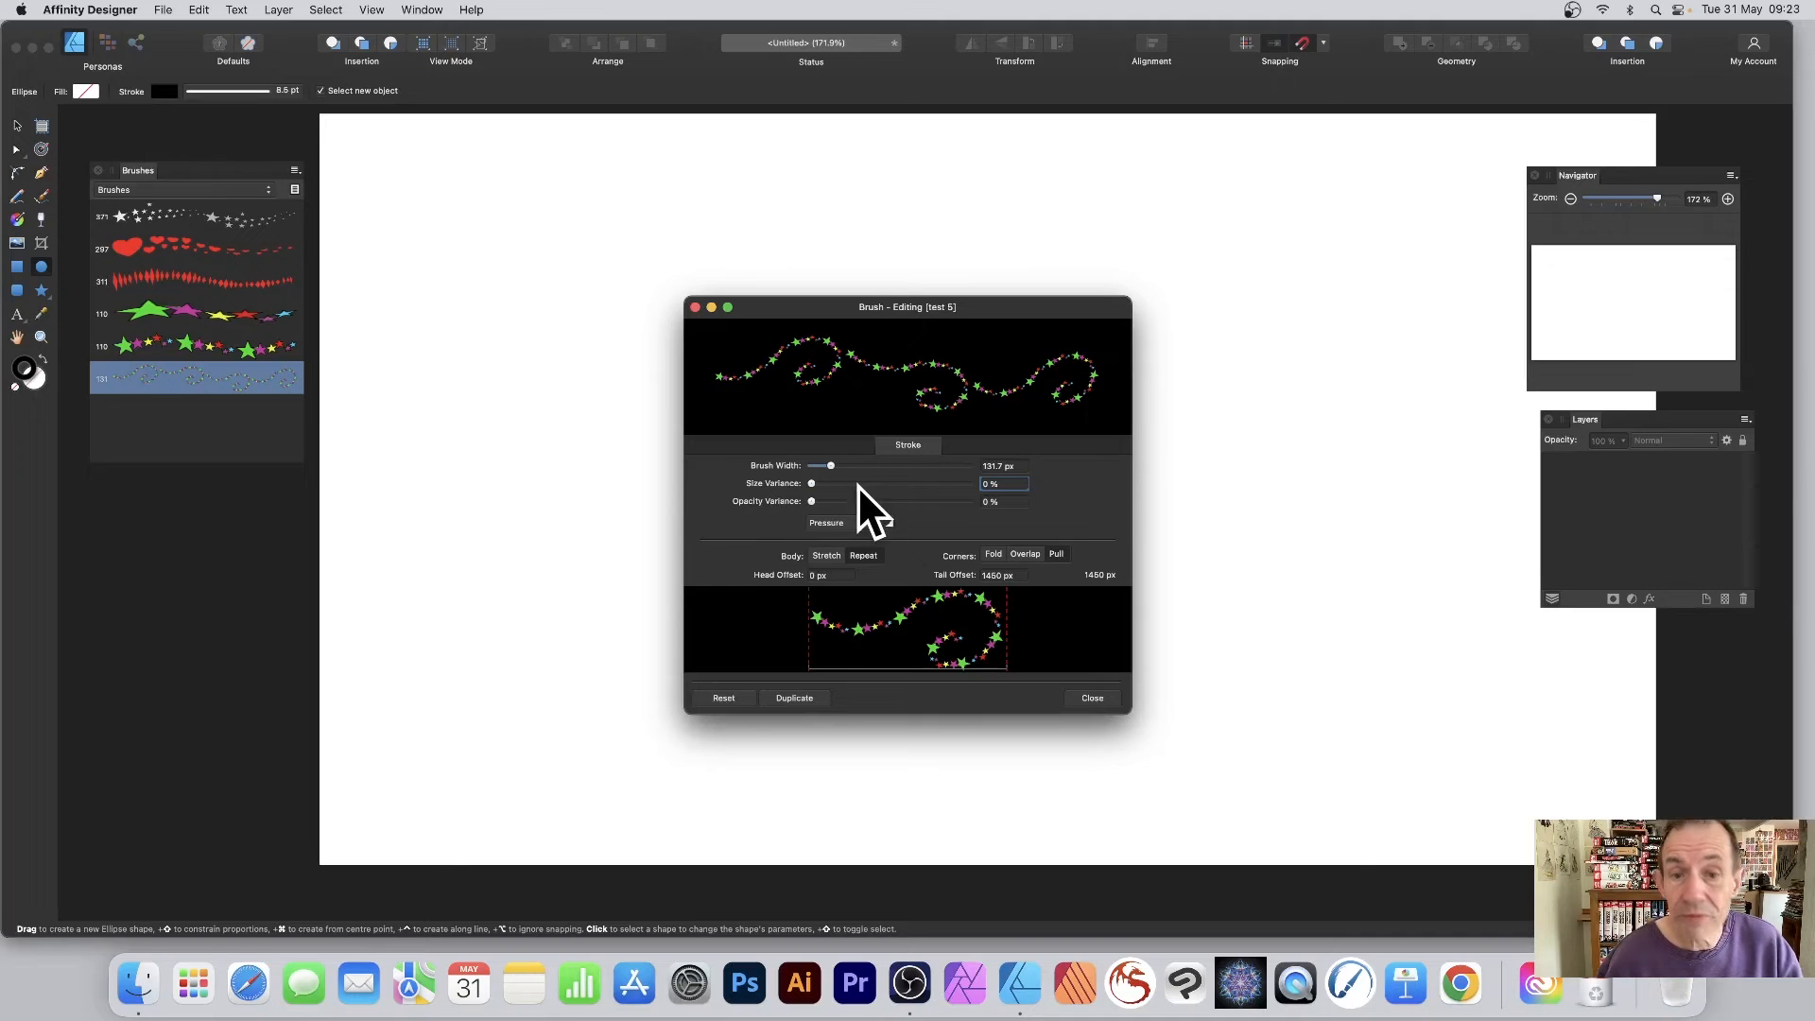
{"action": "left_click", "coordinate": [1083, 697]}
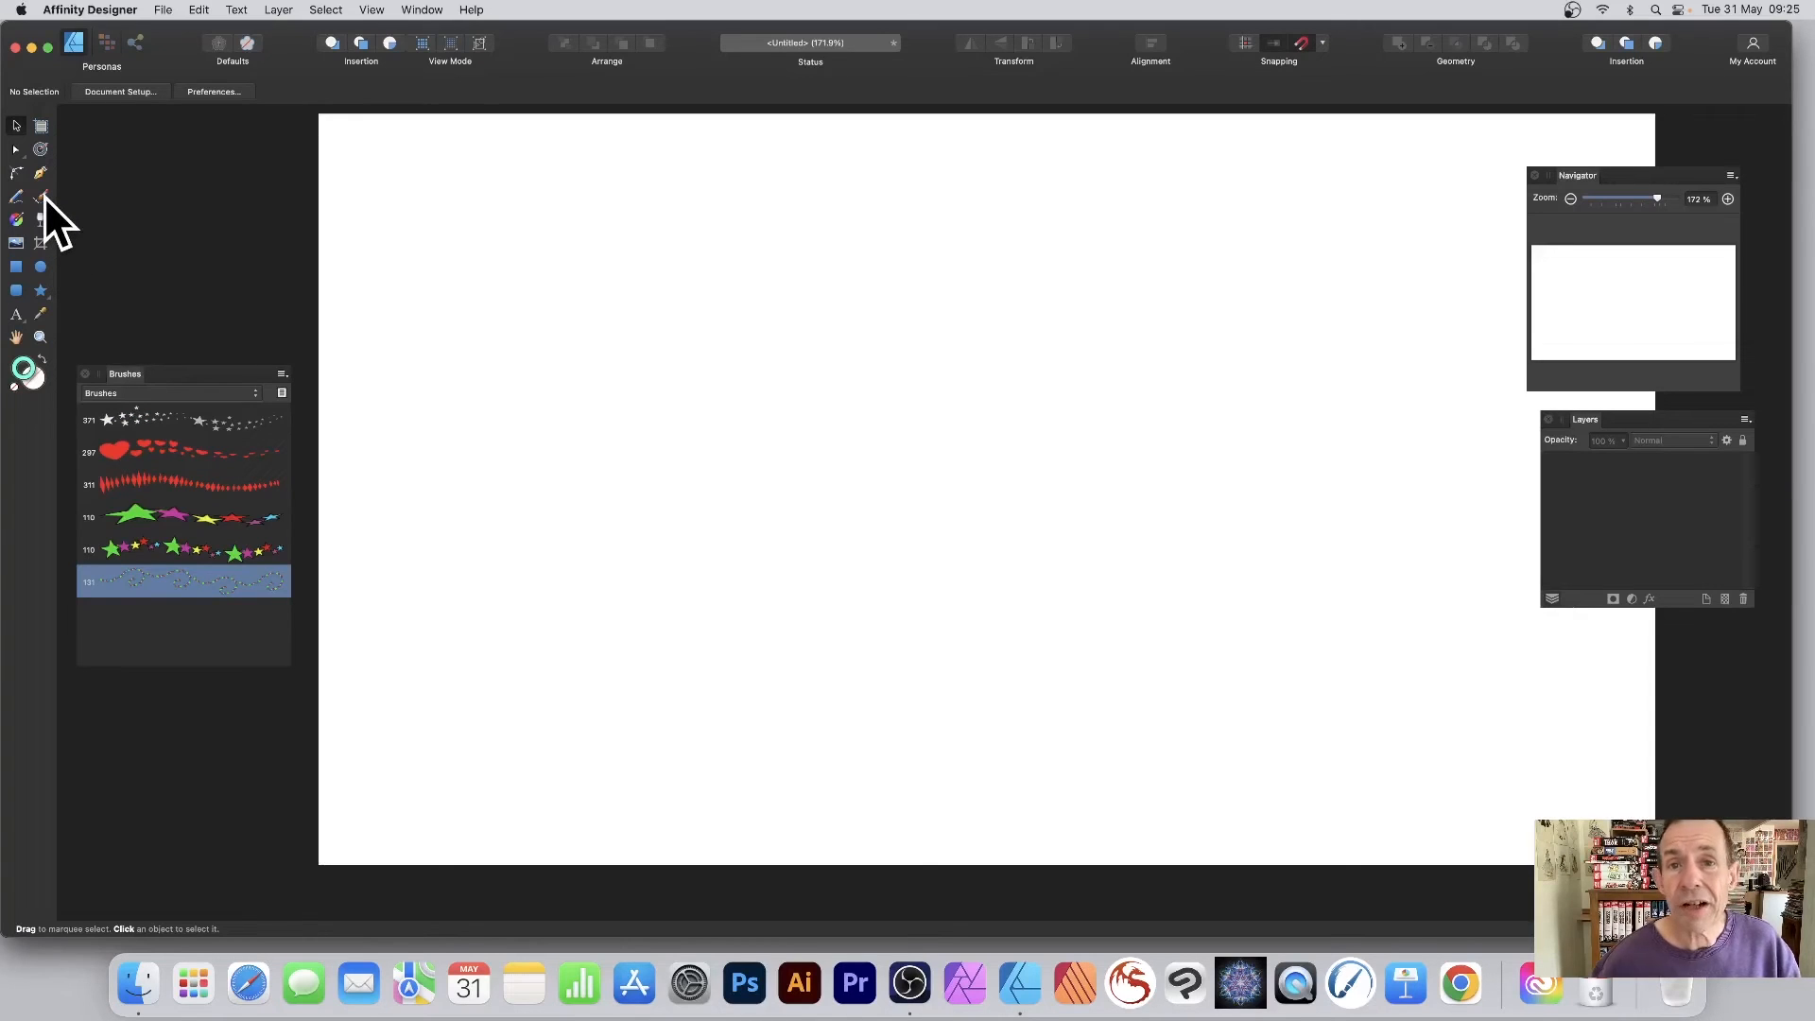
- Draw a large circle in the middle of the page with the Ellipse tool and apply the star spiral brush to its outline
{"action": "left_click", "coordinate": [40, 266]}
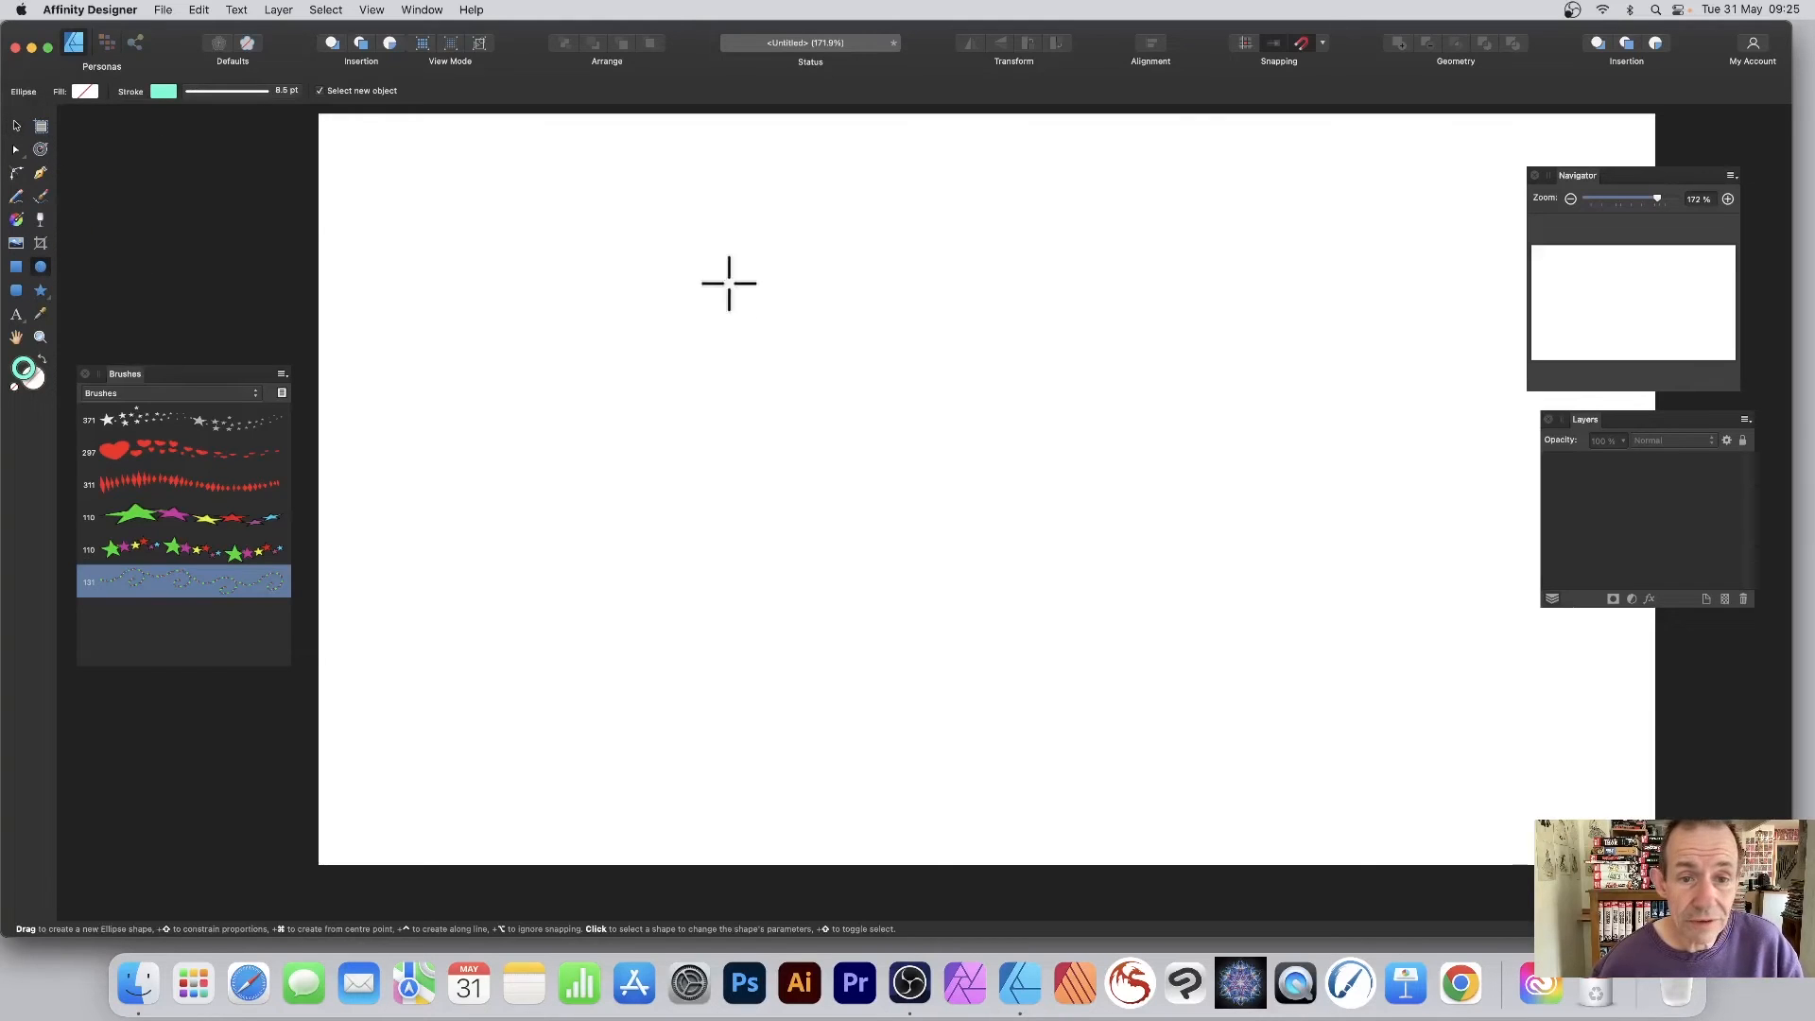
{"action": "mouse_move", "coordinate": [625, 231]}
{"action": "left_mouse_down"}
{"action": "mouse_move", "coordinate": [1074, 713]}
{"action": "mouse_move", "coordinate": [1141, 734]}
{"action": "left_mouse_up"}
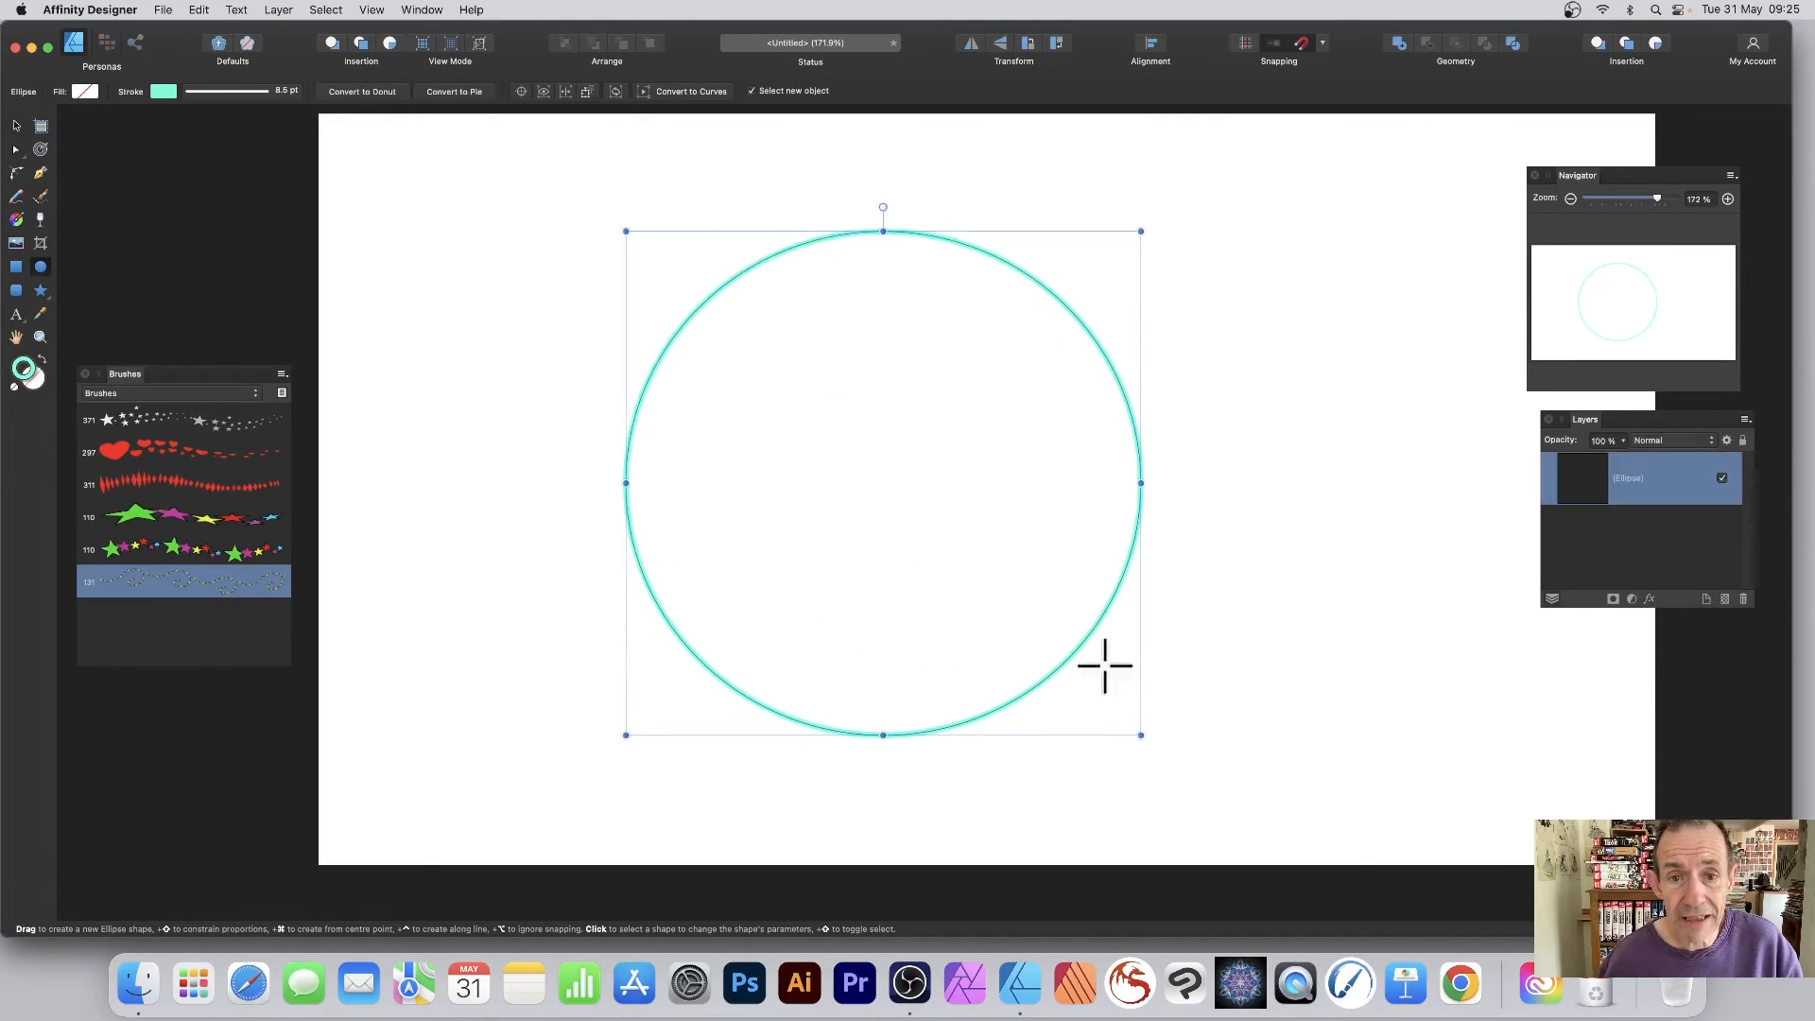
{"action": "left_click", "coordinate": [172, 571]}
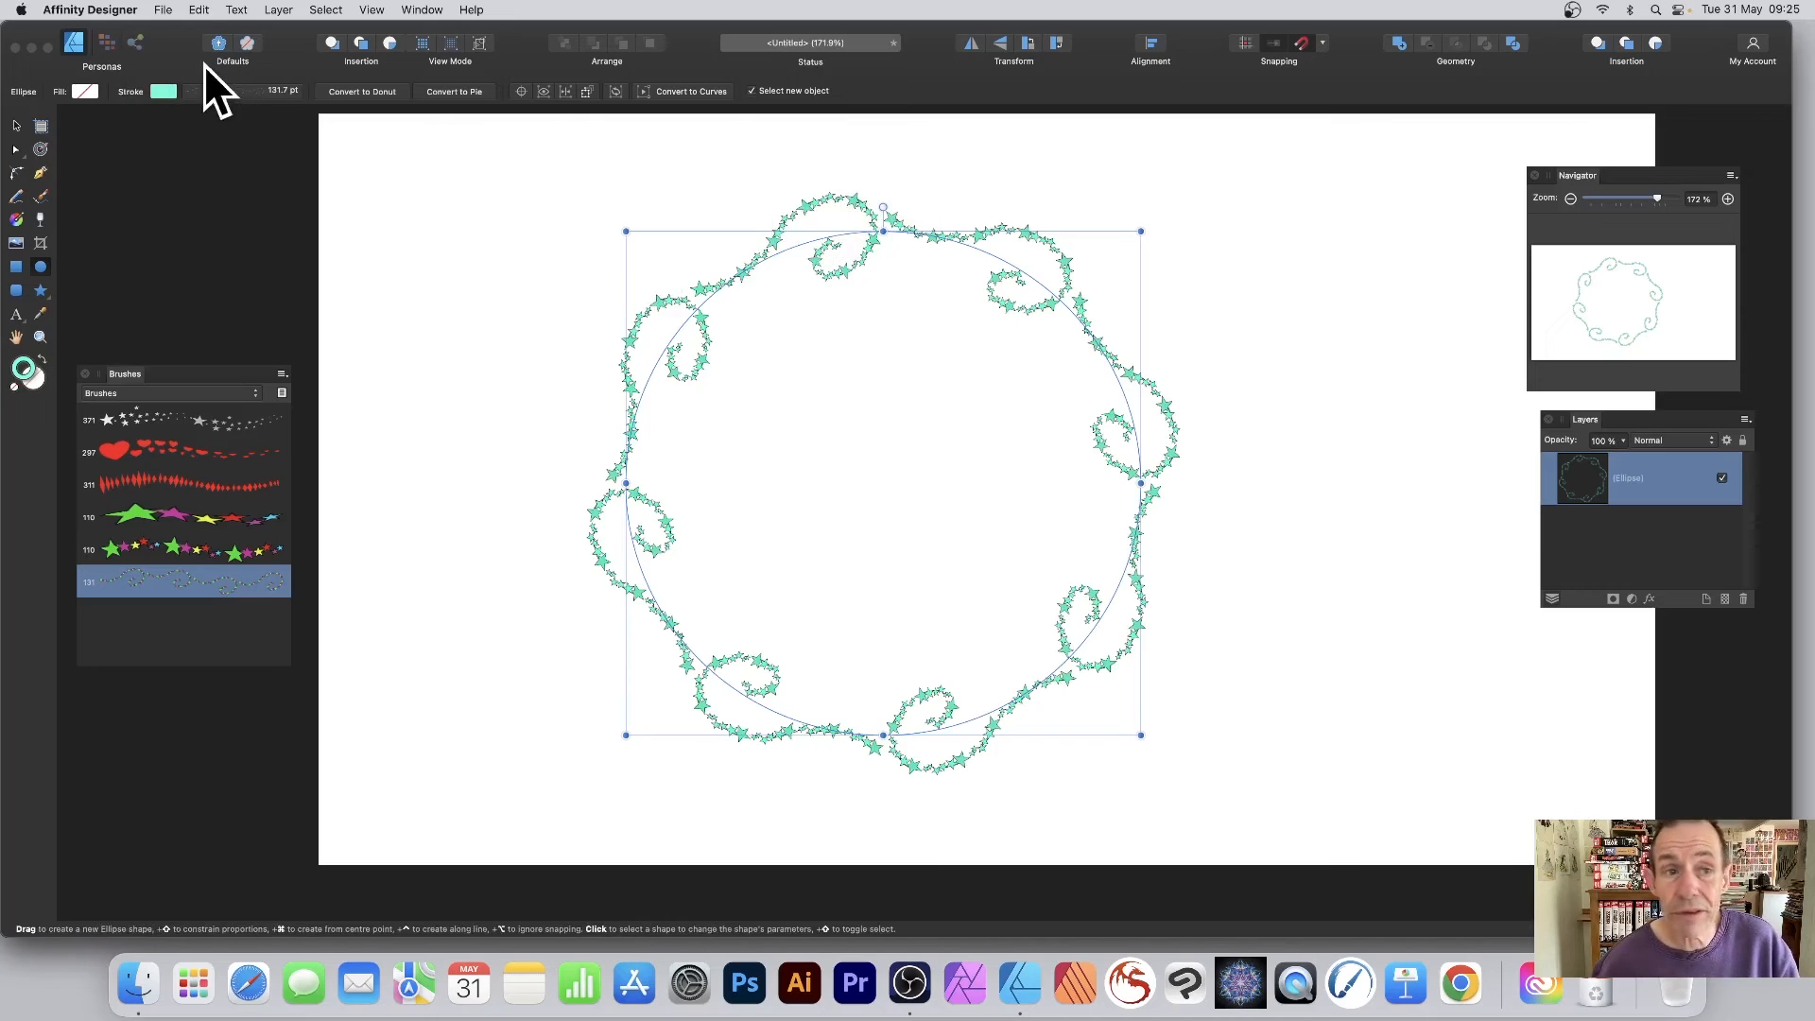
- Change the circle's stroke colour to red
{"action": "left_click", "coordinate": [163, 91]}
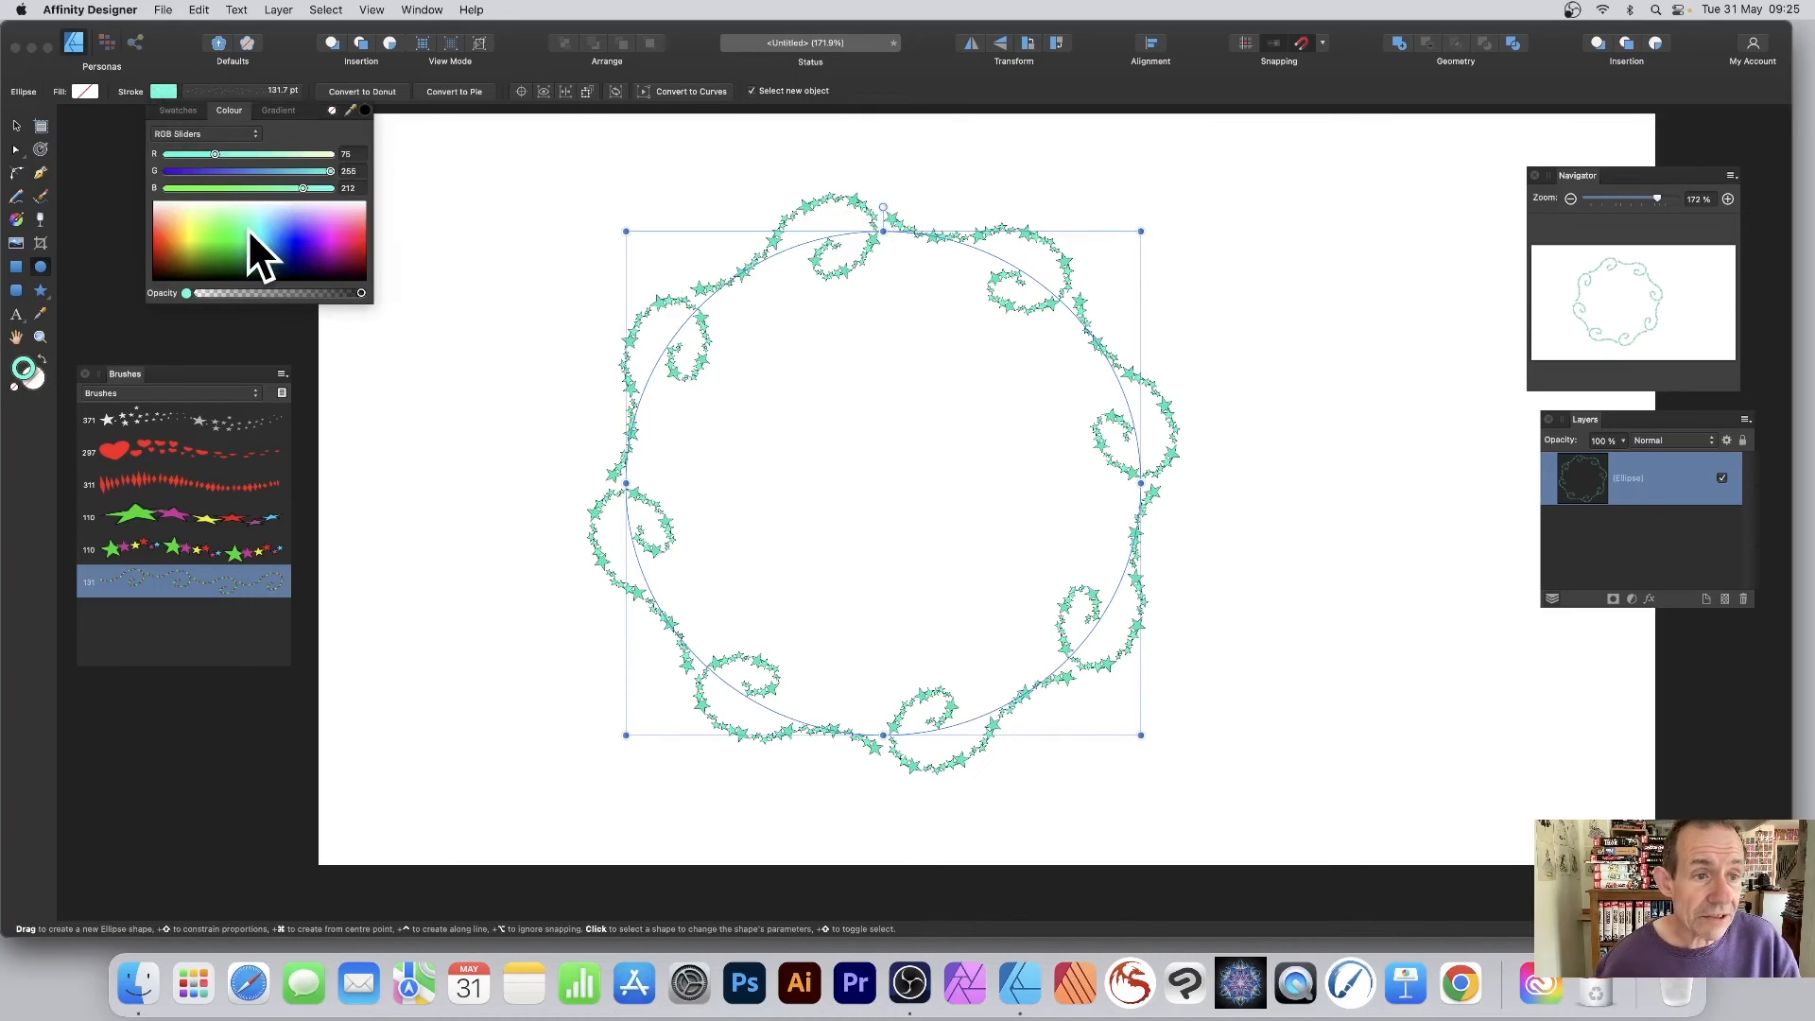
{"action": "mouse_move", "coordinate": [257, 244]}
{"action": "left_mouse_down"}
{"action": "mouse_move", "coordinate": [162, 230]}
{"action": "mouse_move", "coordinate": [360, 242]}
{"action": "left_mouse_up"}
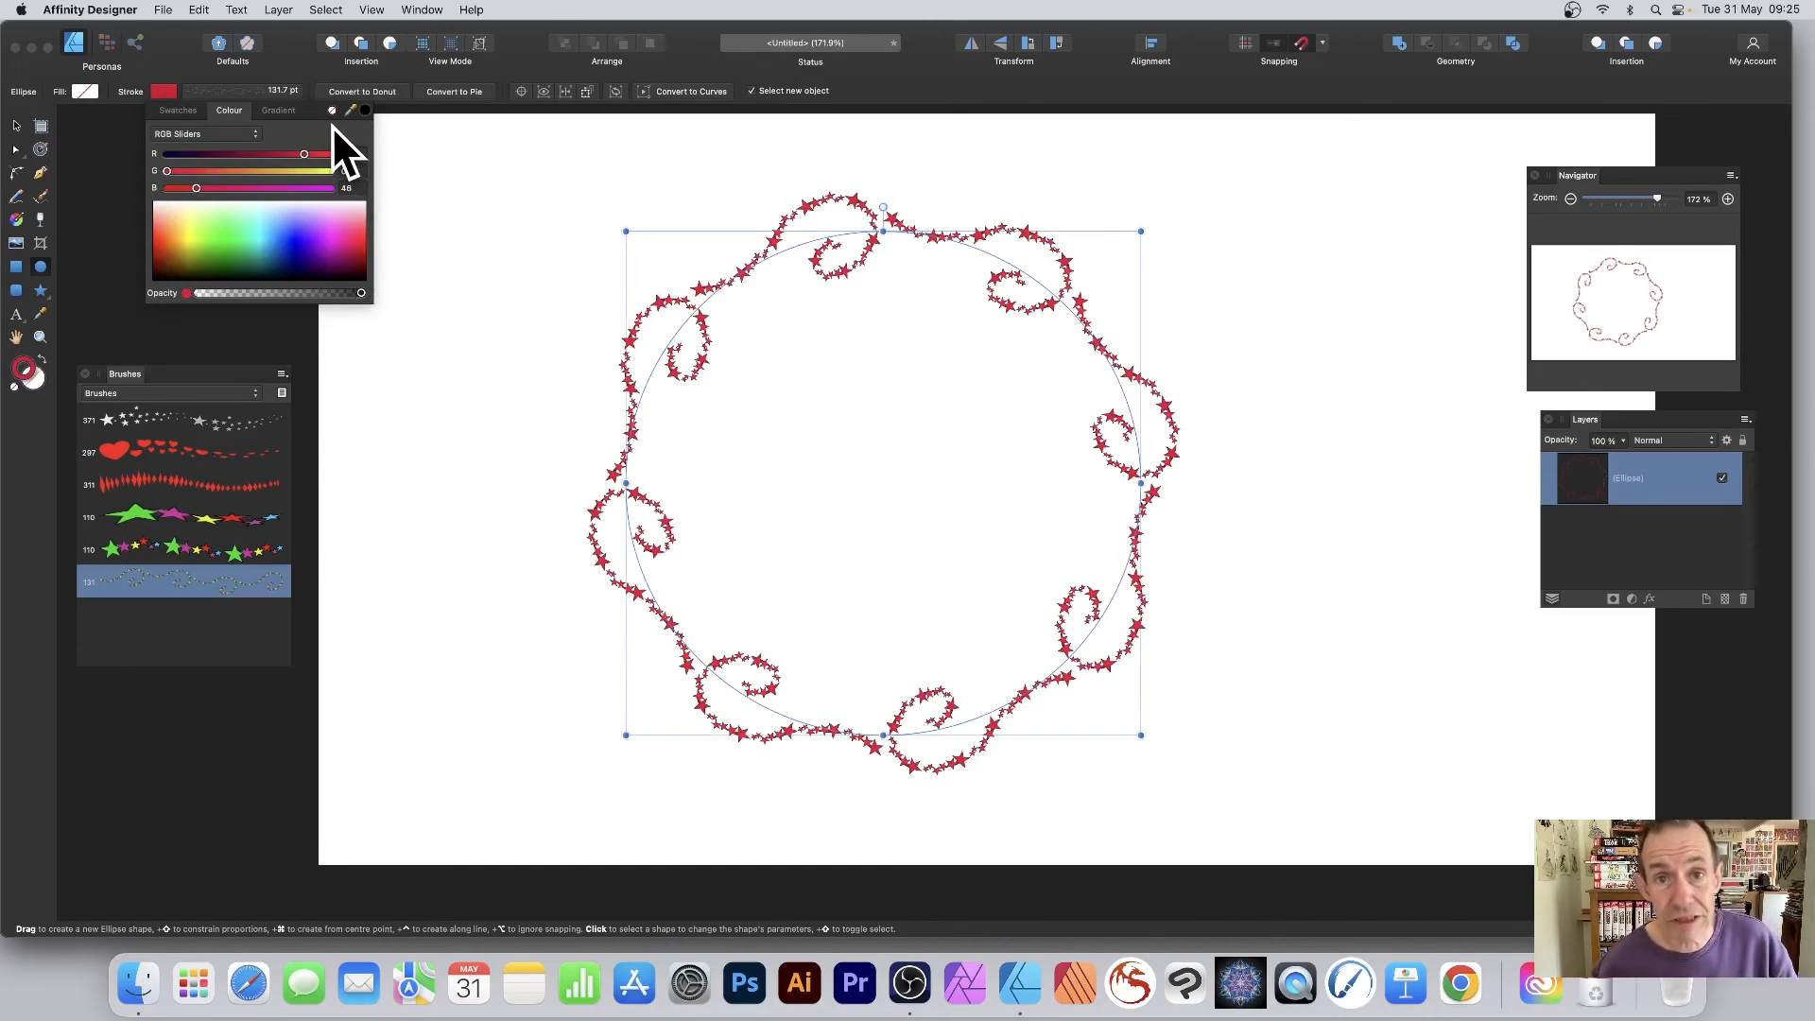
- Clear the red stroke colour from the star spiral circle
{"action": "left_click", "coordinate": [332, 109]}
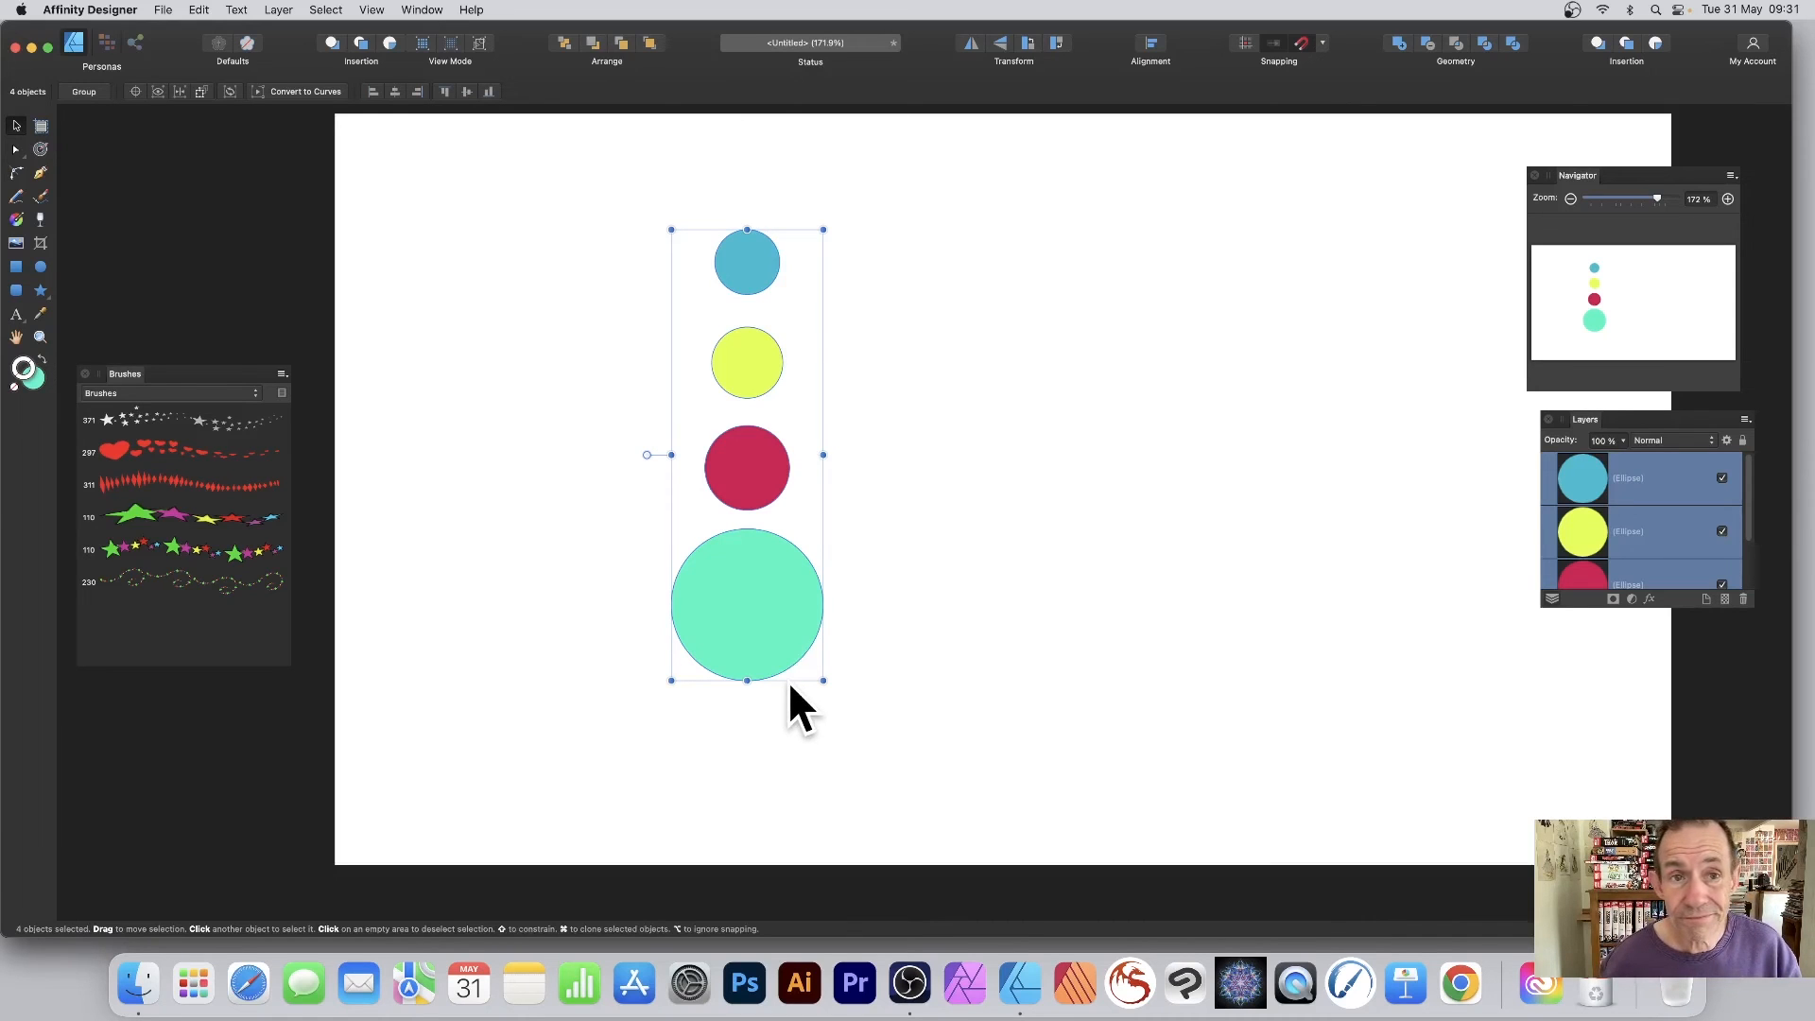
- Open the PNG export settings for the four coloured circles and set the image width to 5000 px
{"action": "left_click", "coordinate": [163, 9]}
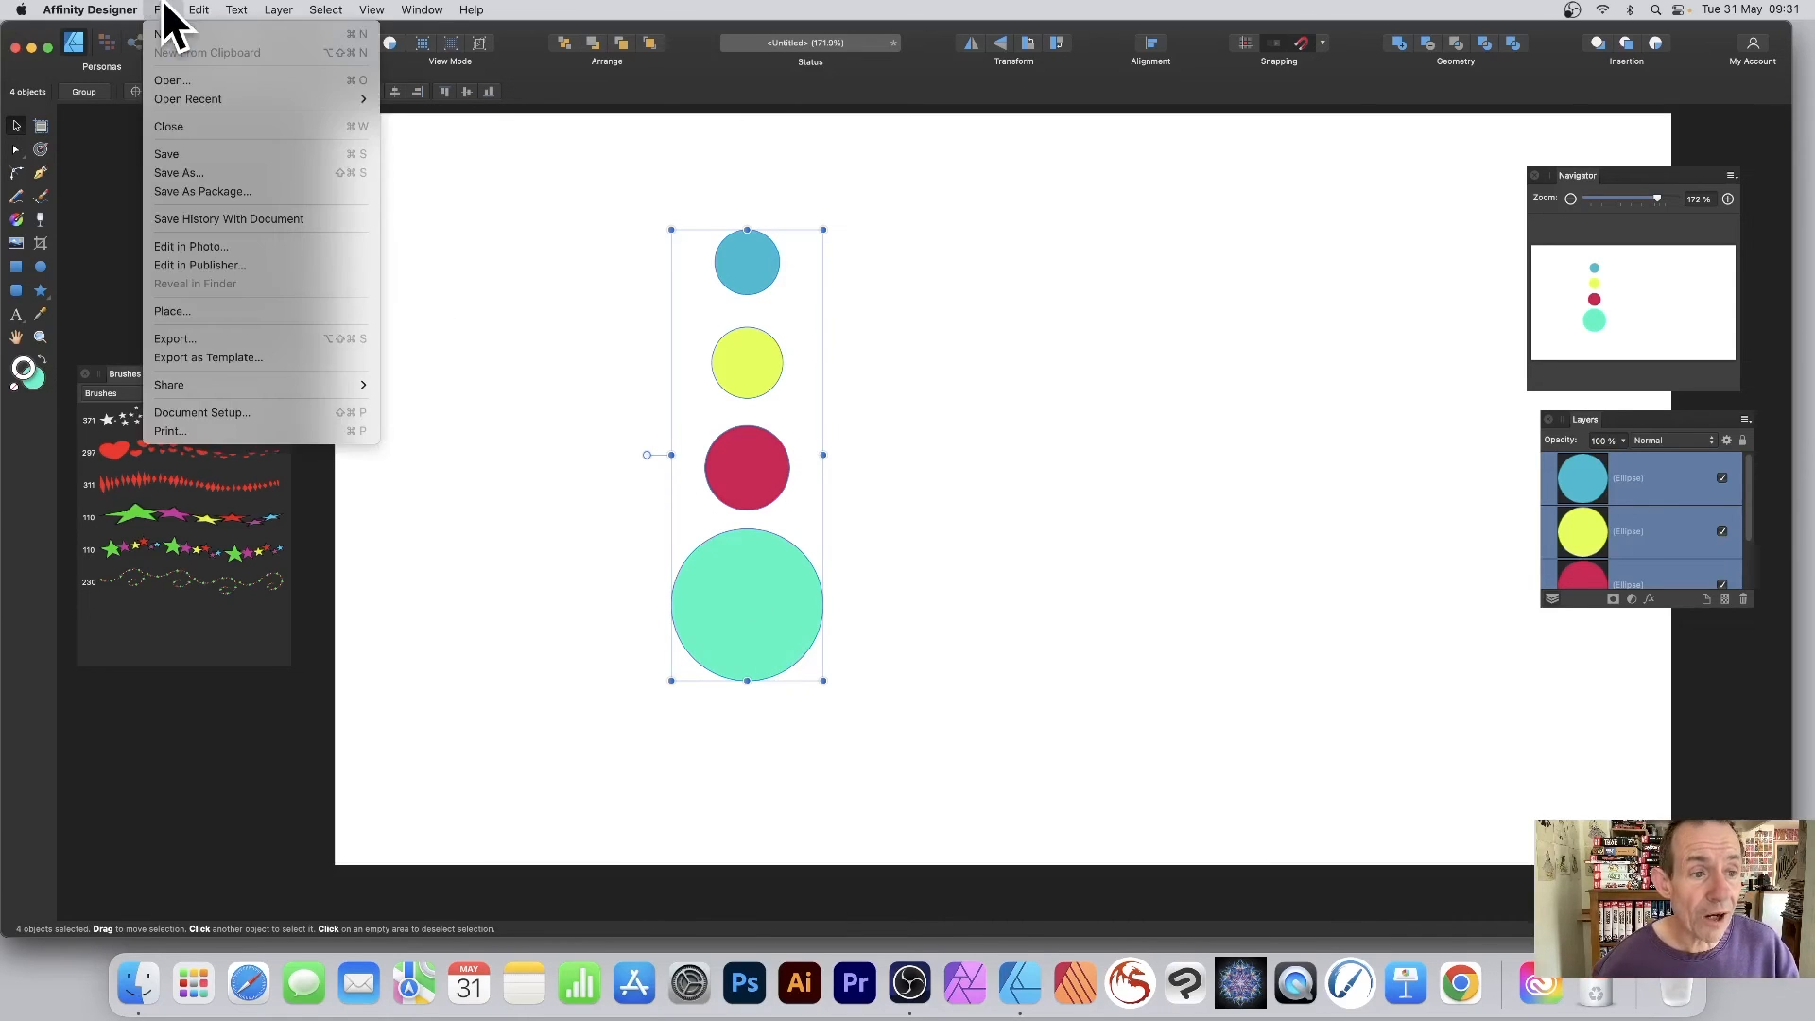
{"action": "left_click", "coordinate": [184, 337]}
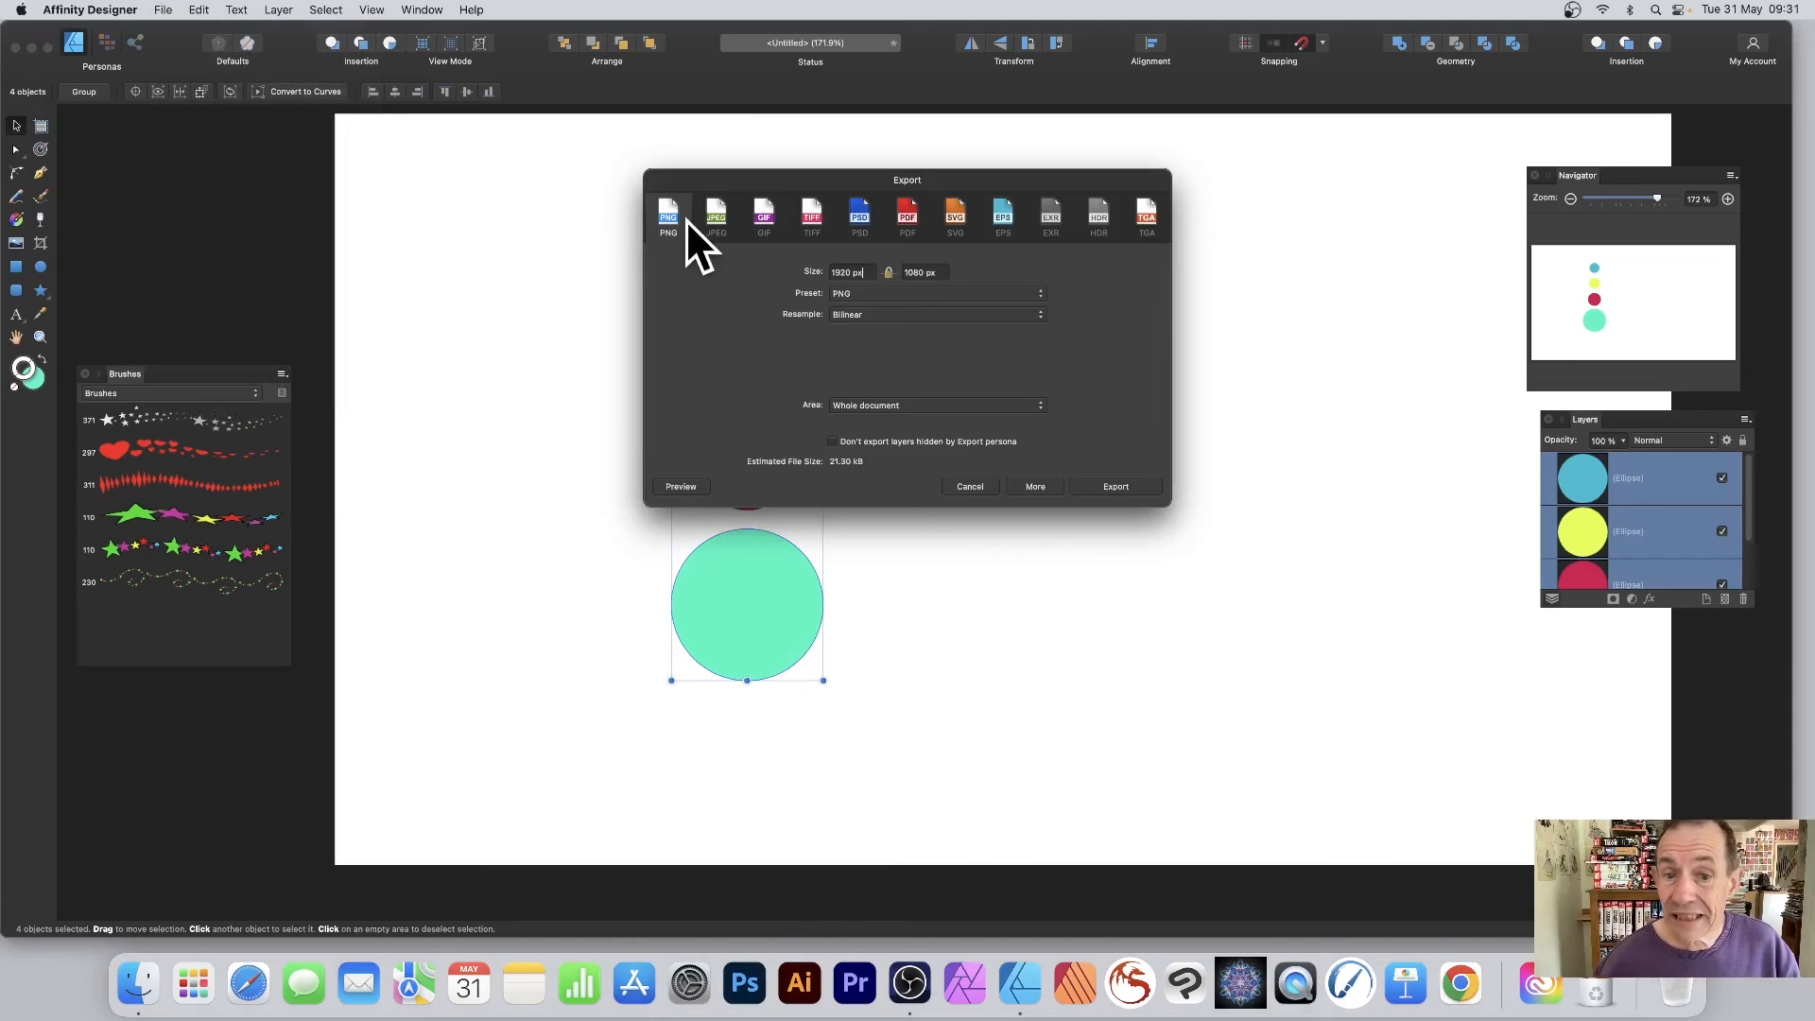
{"action": "left_click_drag", "start_coordinate": [859, 273], "coordinate": [768, 261]}
{"action": "type", "text": "50"}
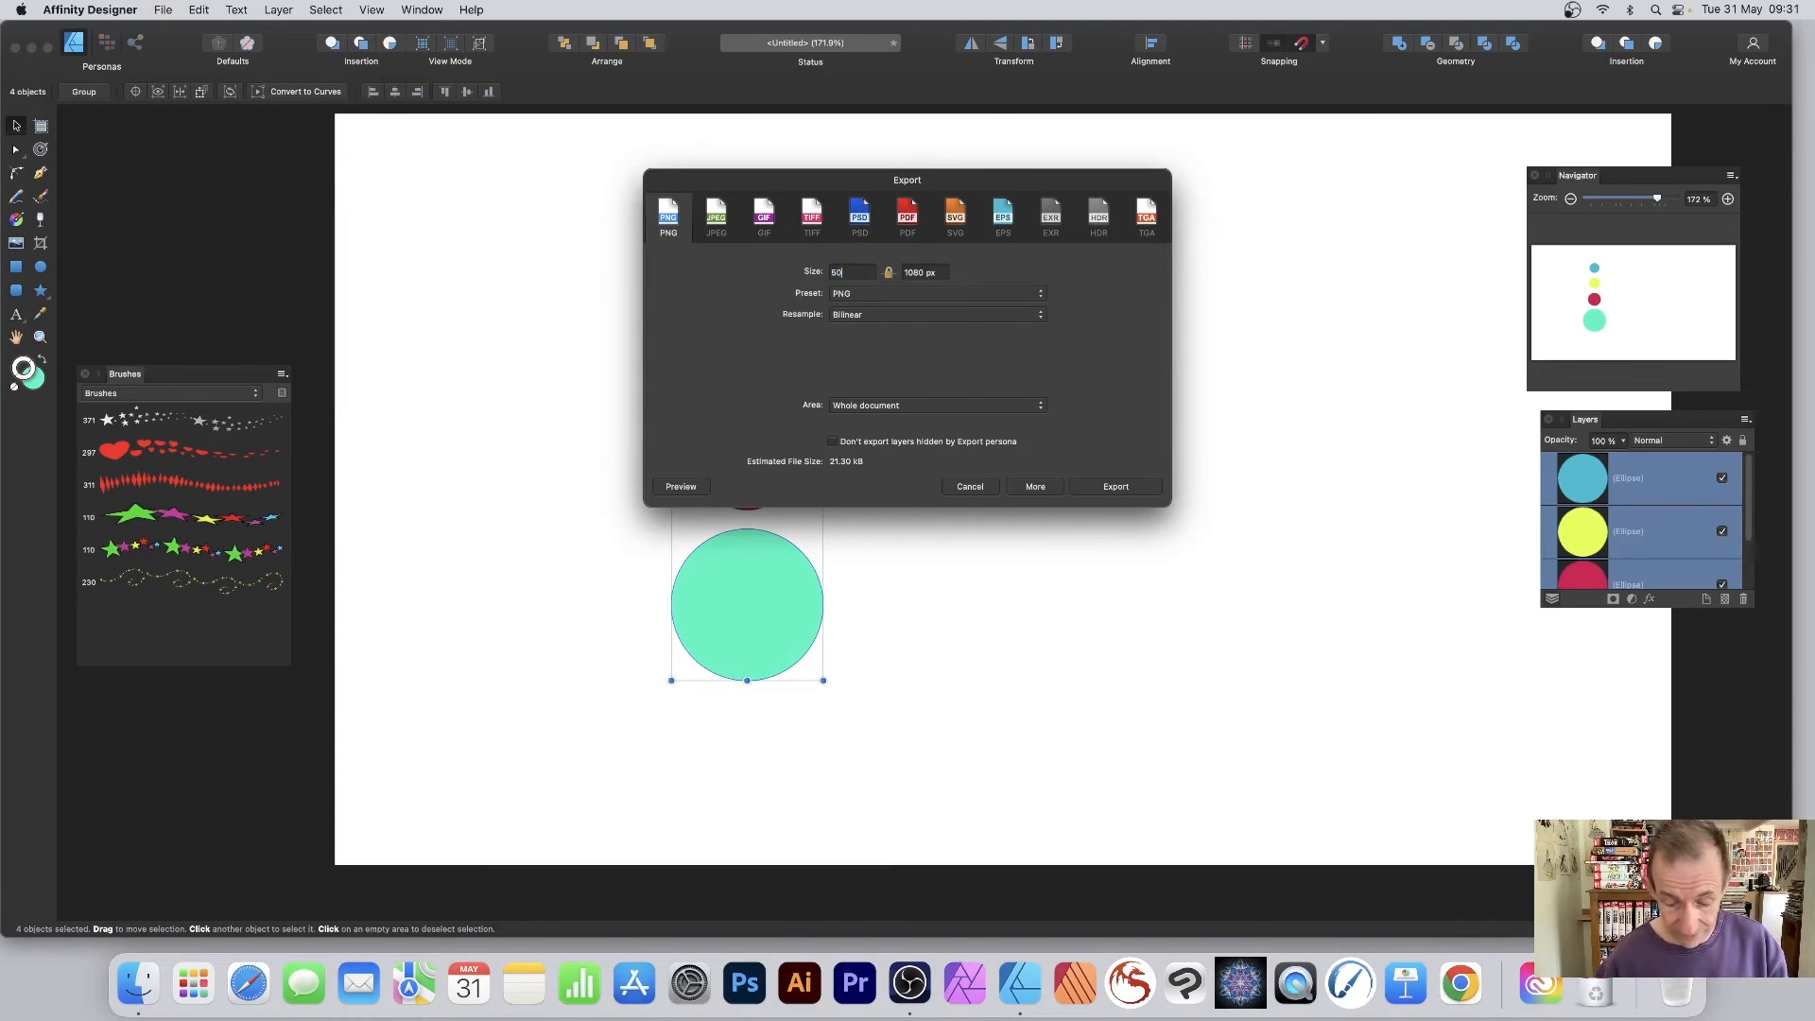
{"action": "type", "text": "00"}
{"action": "key", "text": "Tab"}
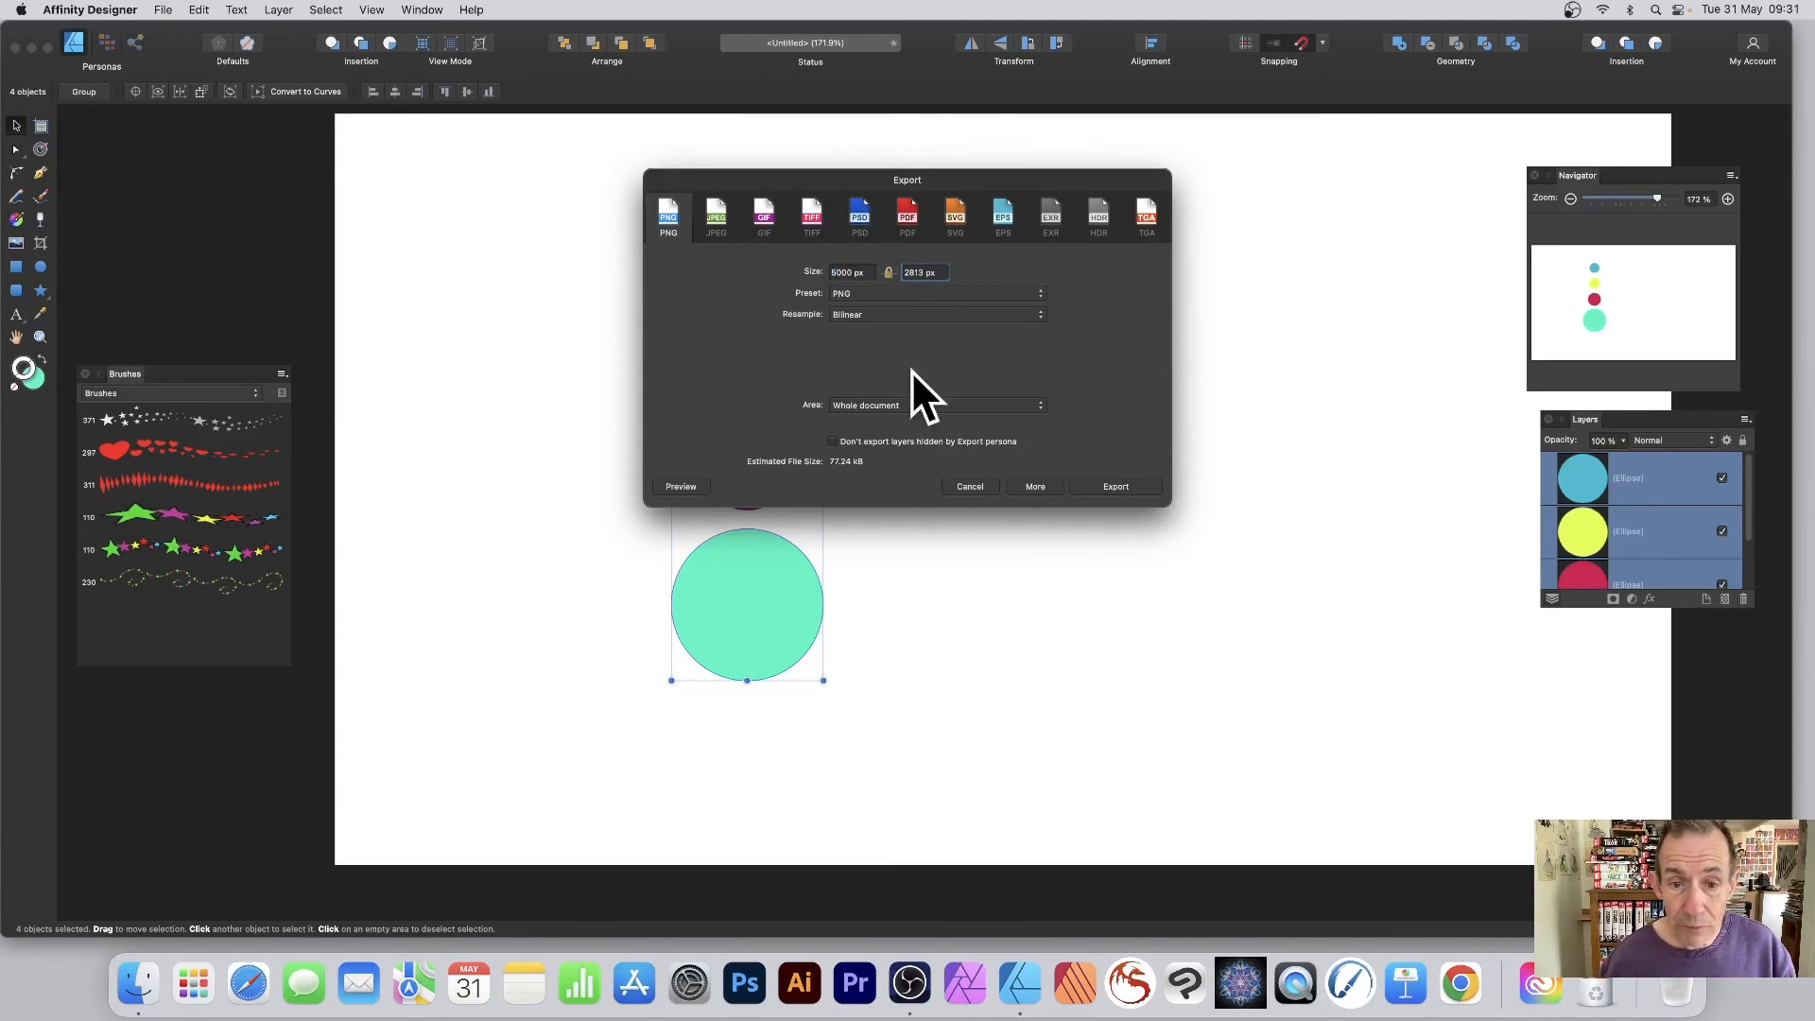
- Limit the export area to Selection Only and save it to the Desktop as test.png, replacing the existing file
{"action": "left_click", "coordinate": [903, 405]}
{"action": "left_click", "coordinate": [895, 446]}
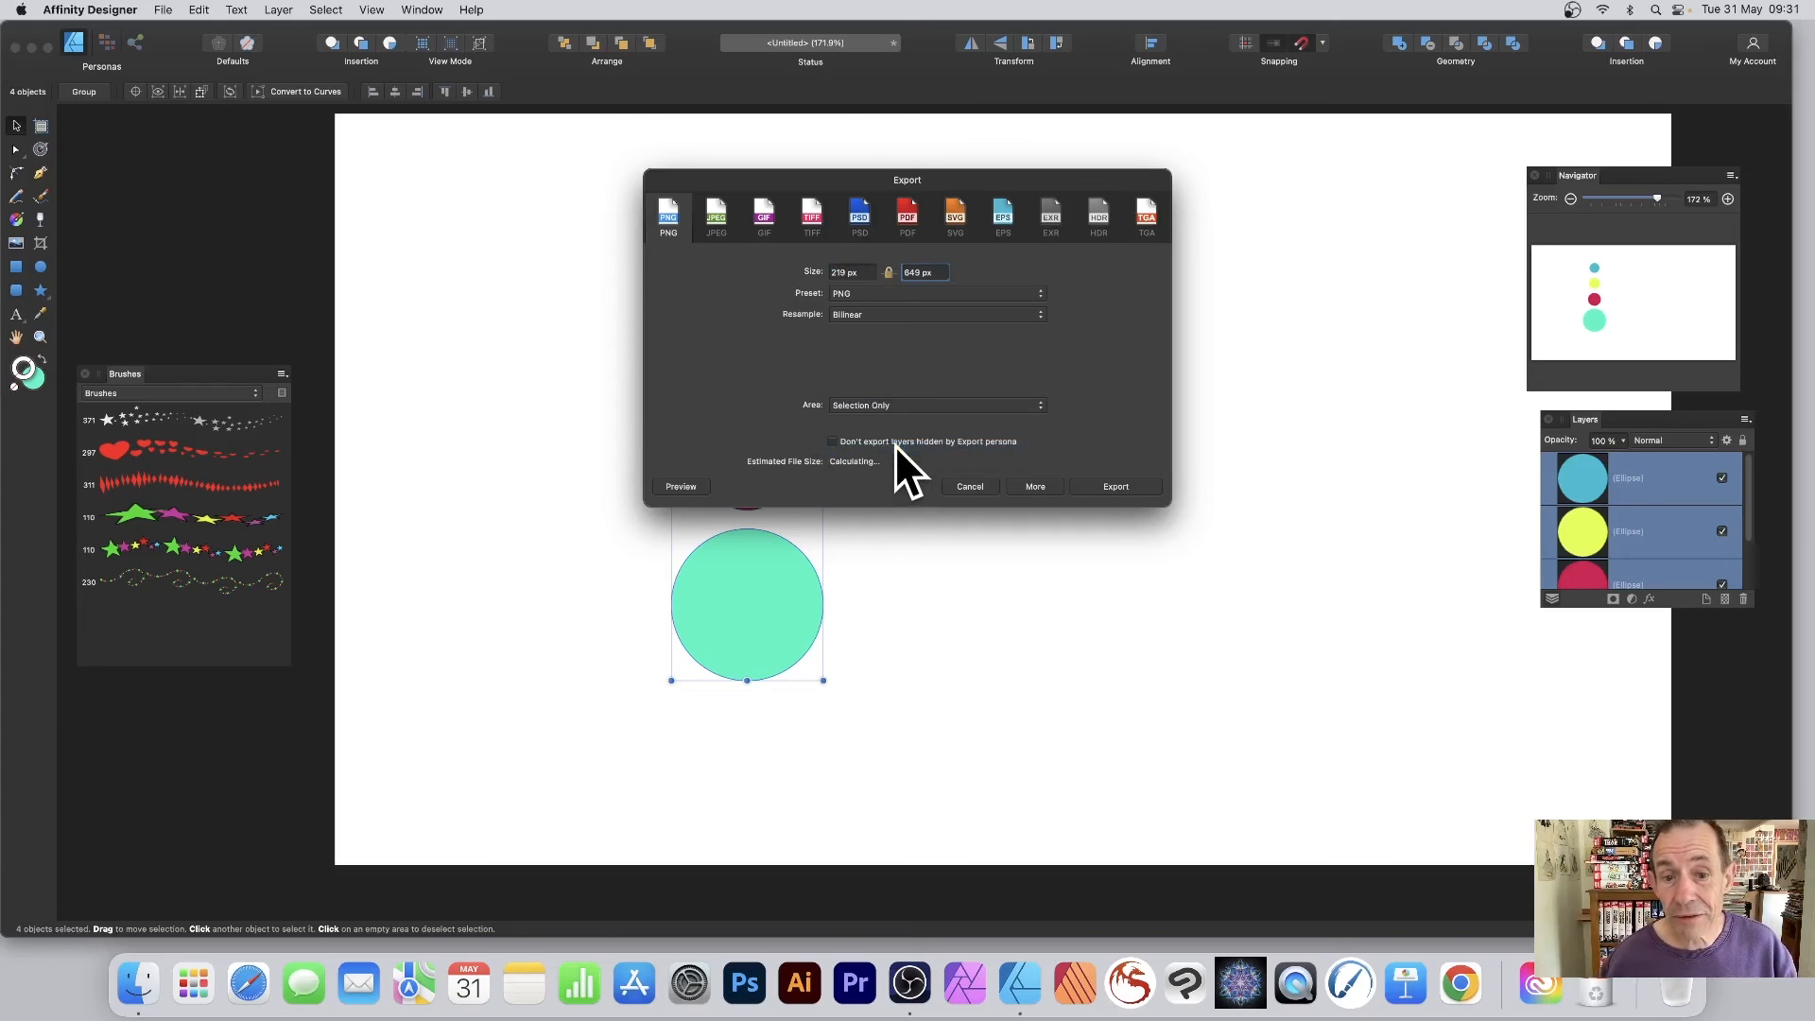
{"action": "left_click", "coordinate": [1123, 487]}
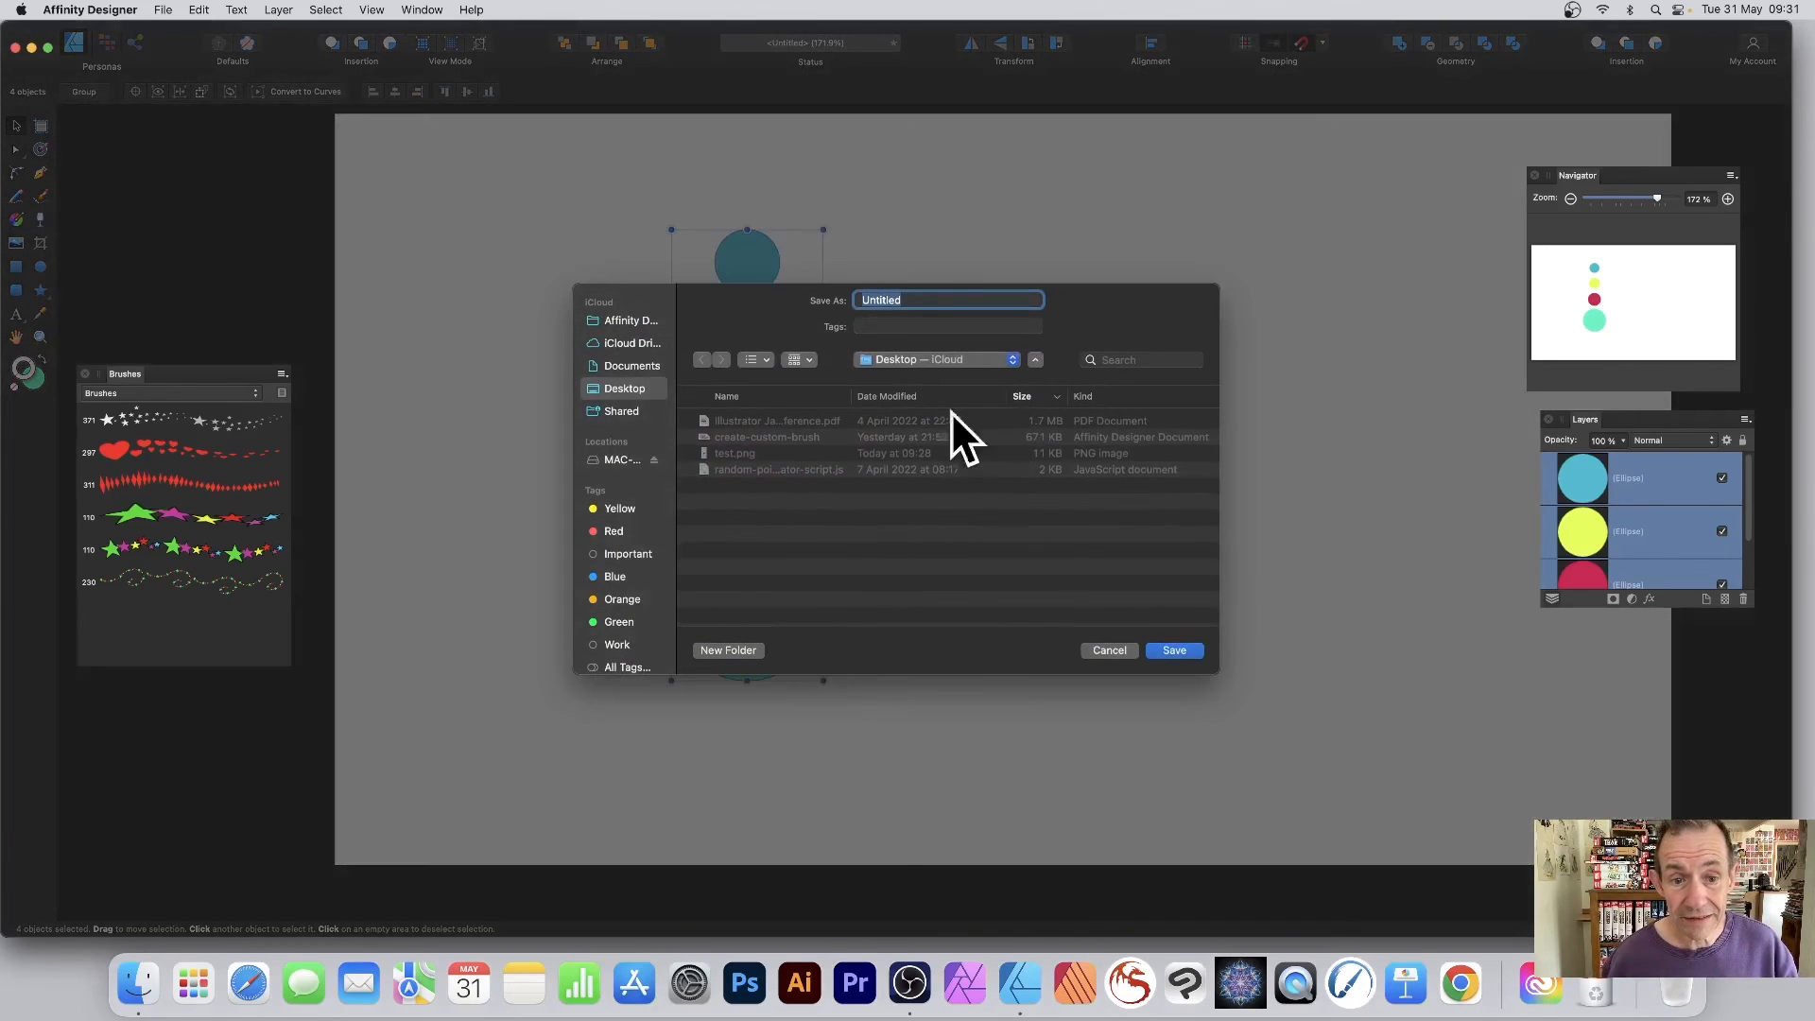
{"action": "type", "text": "te"}
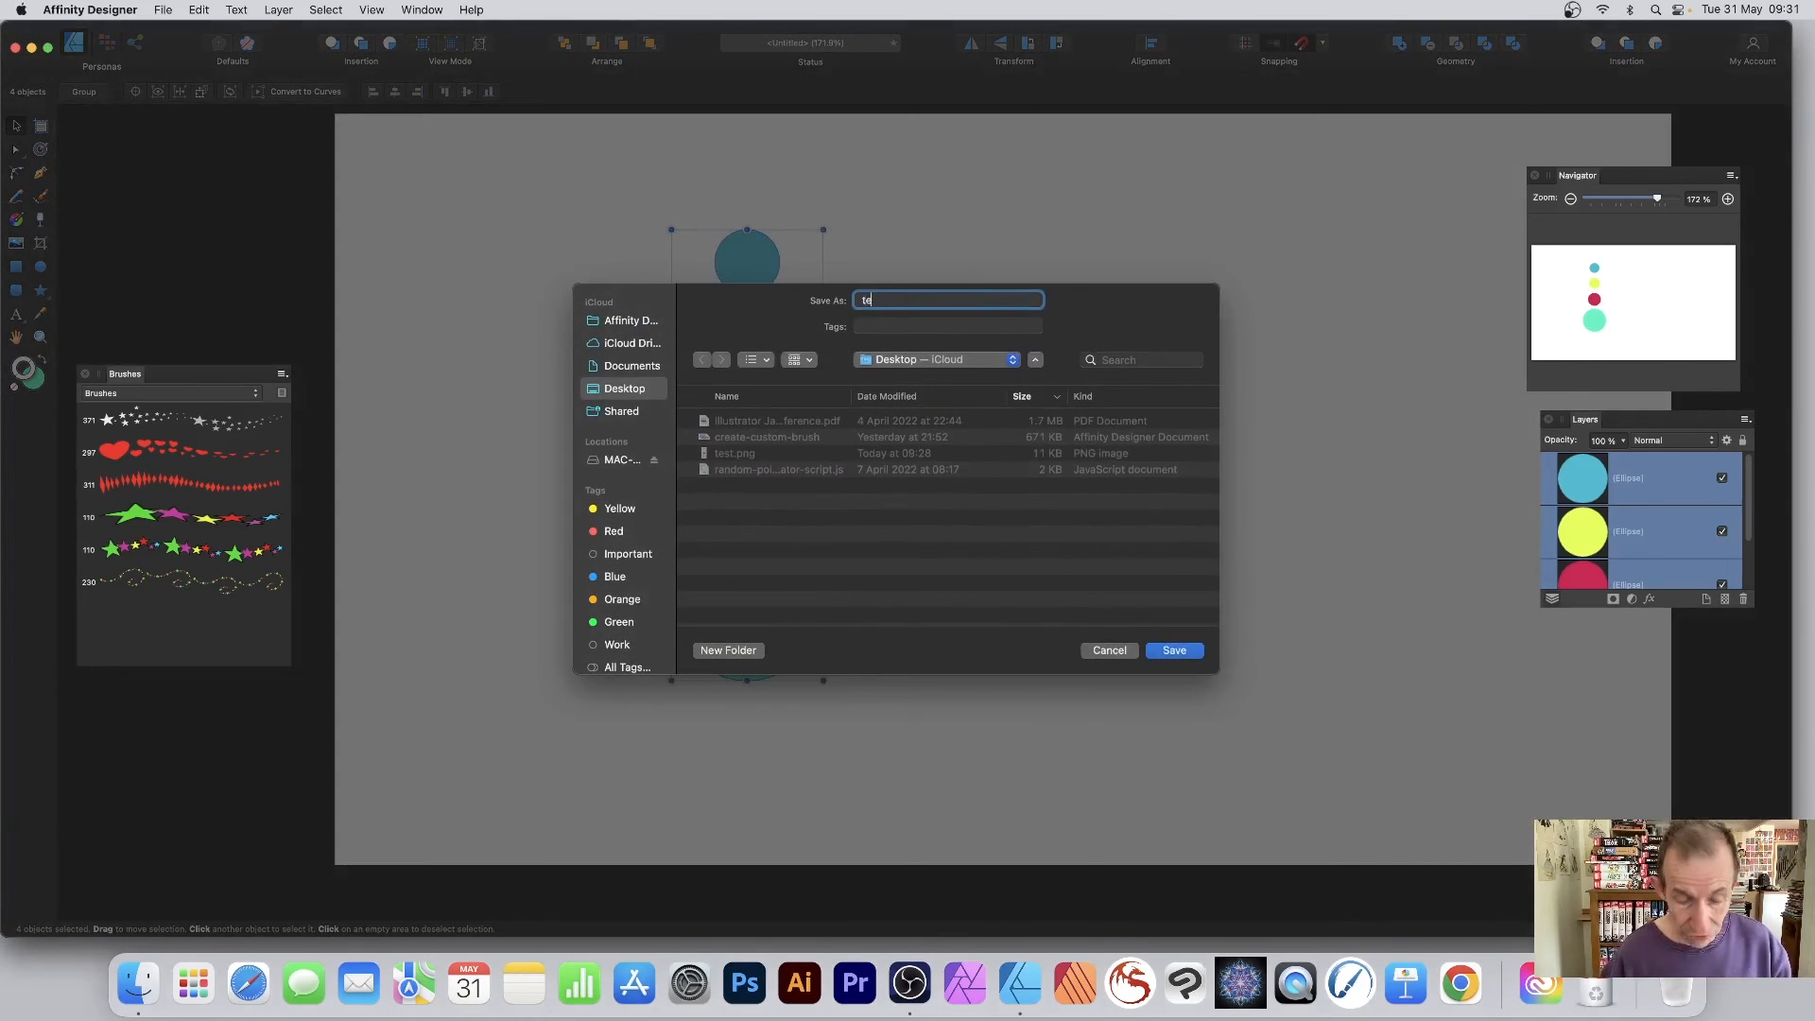
{"action": "type", "text": "st.png"}
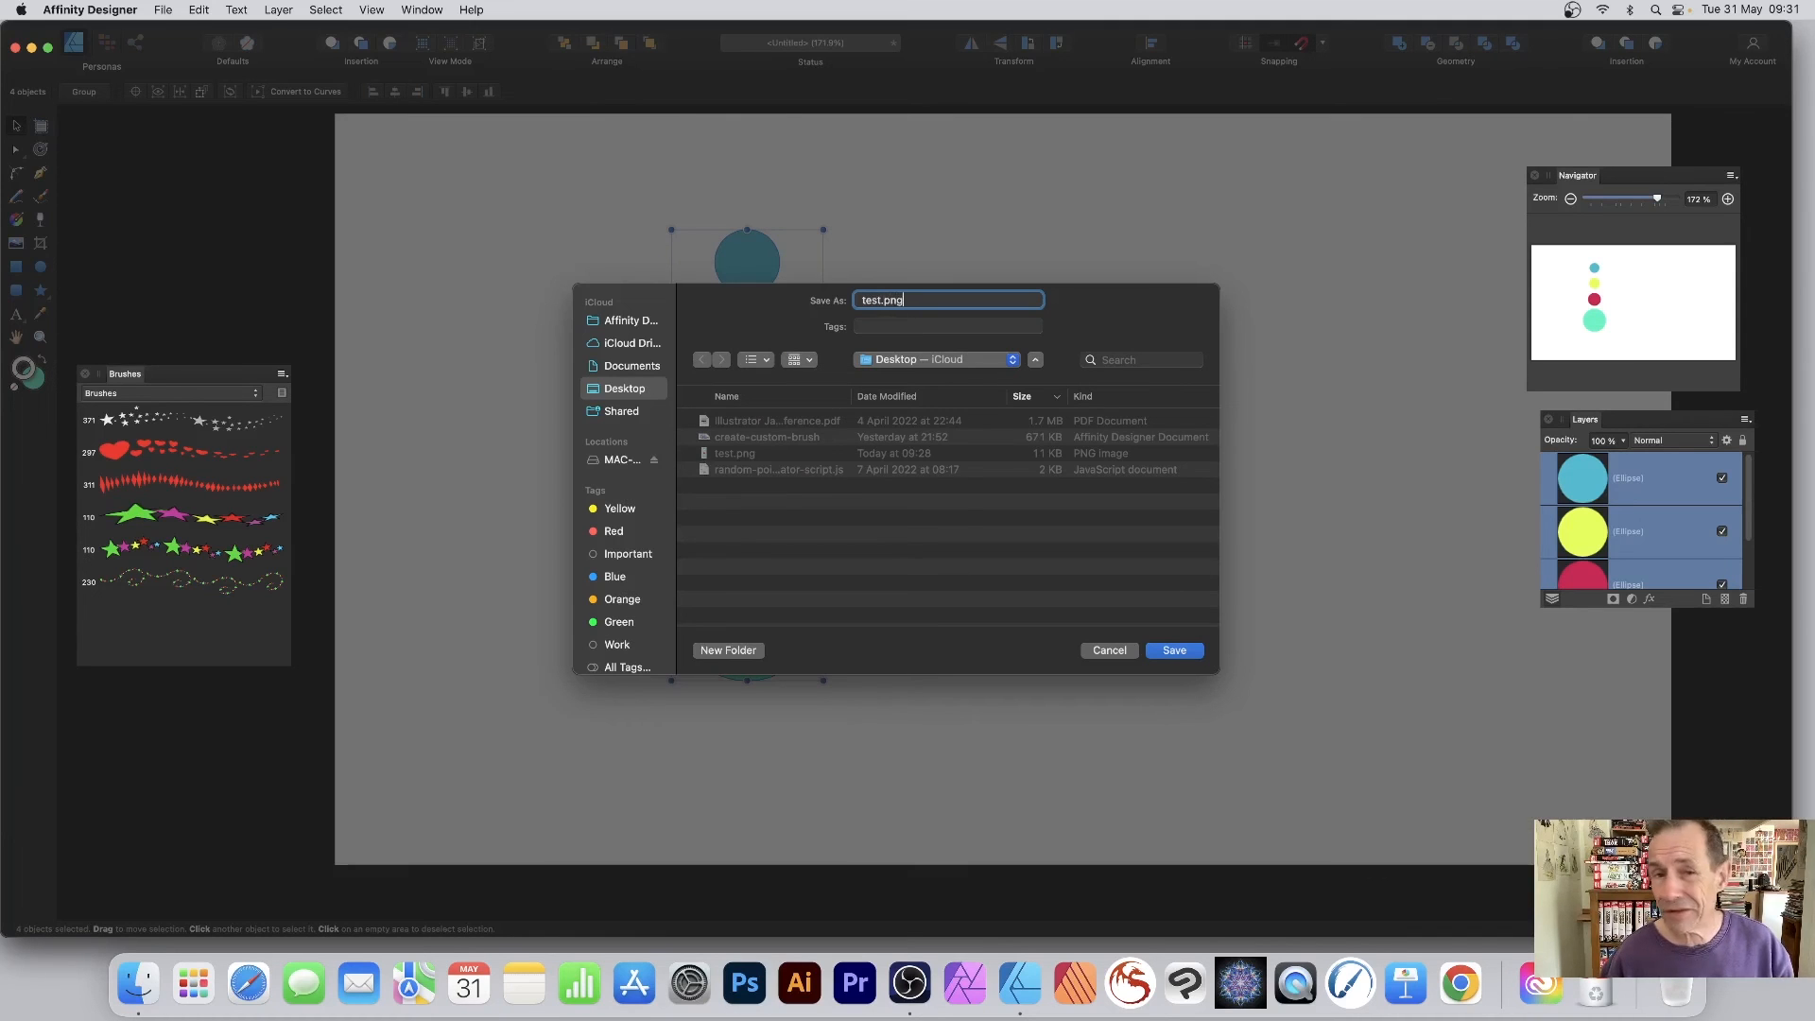
{"action": "key", "text": "Return"}
{"action": "left_click", "coordinate": [944, 555]}
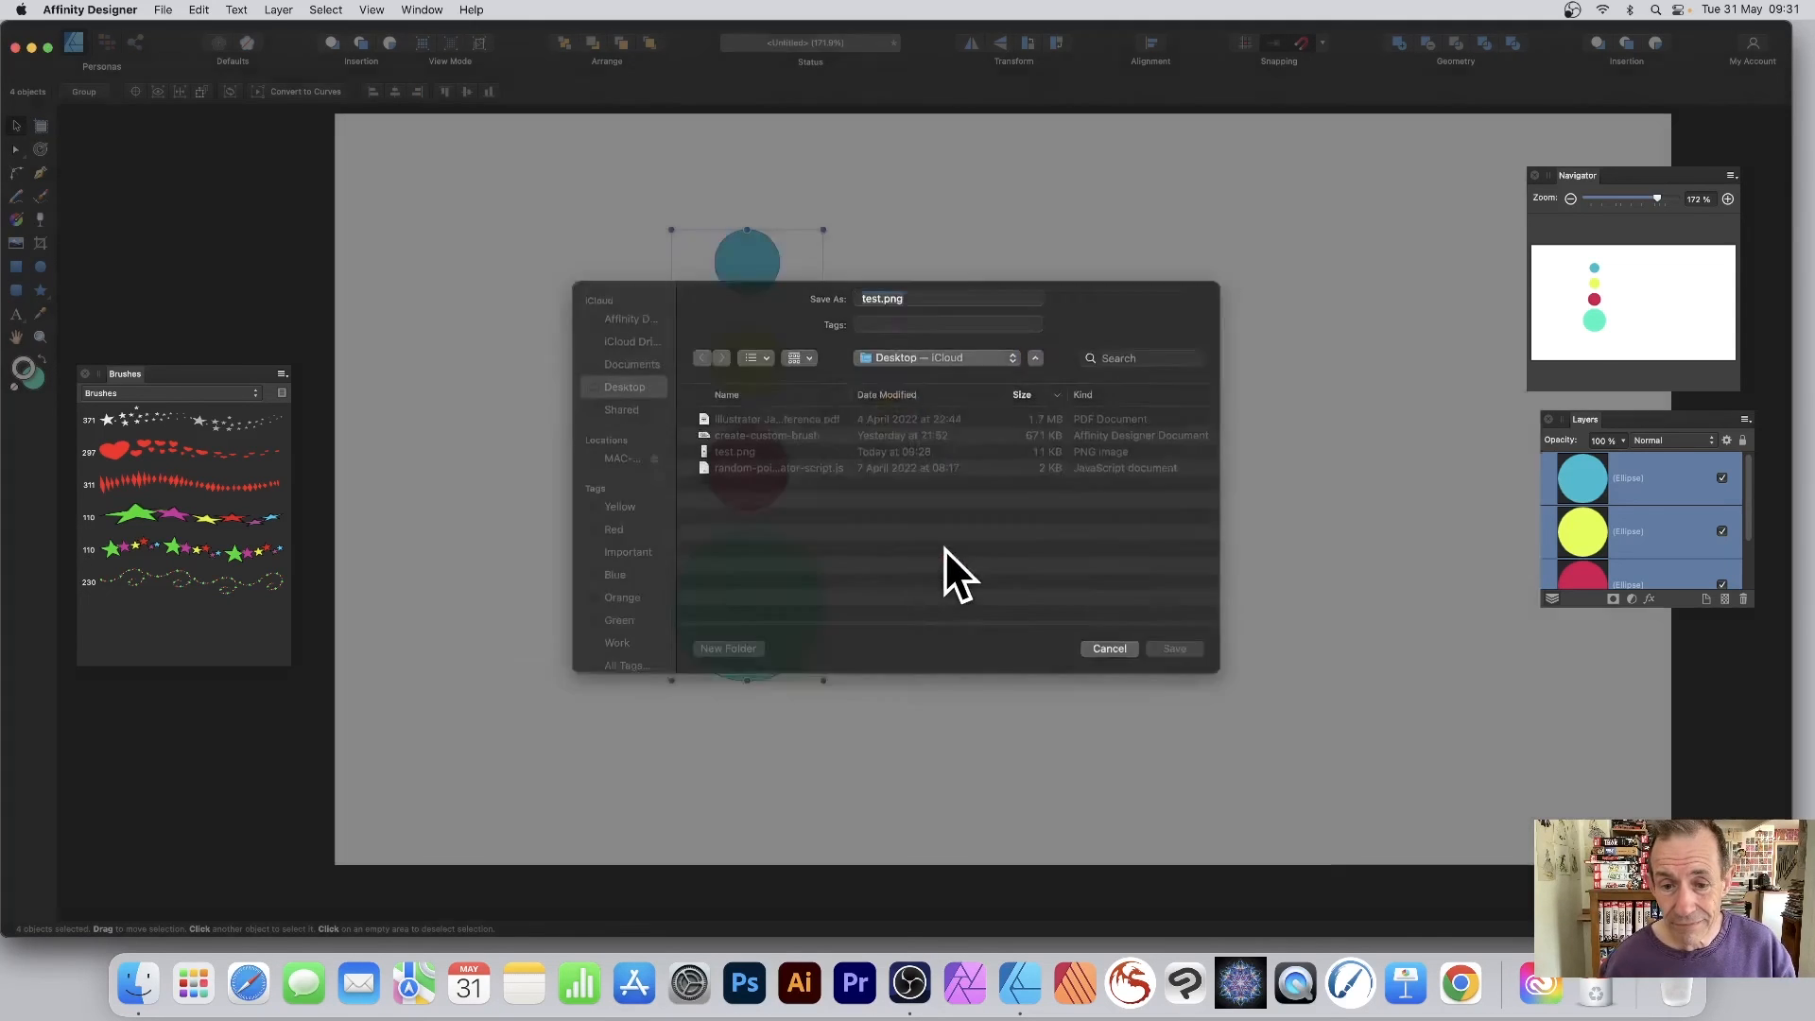
- Create a new textured image brush from test.png on the Desktop
{"action": "left_click", "coordinate": [282, 373]}
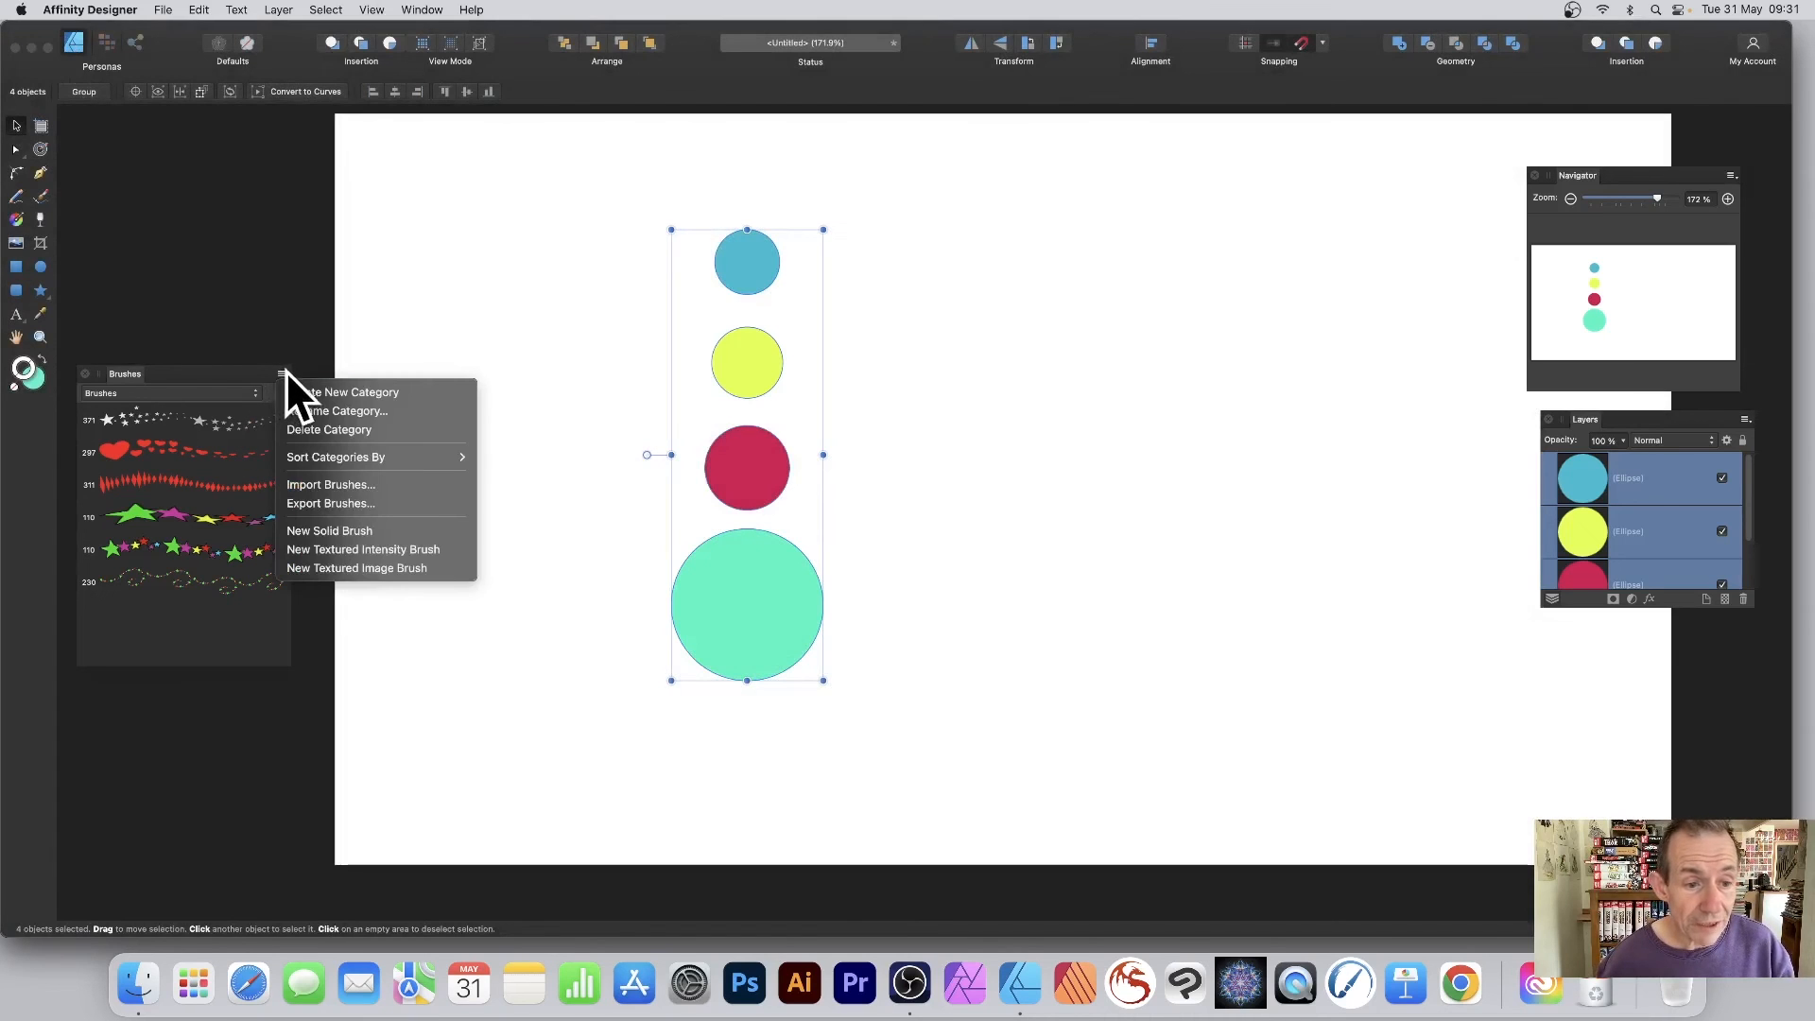
{"action": "left_click", "coordinate": [366, 569]}
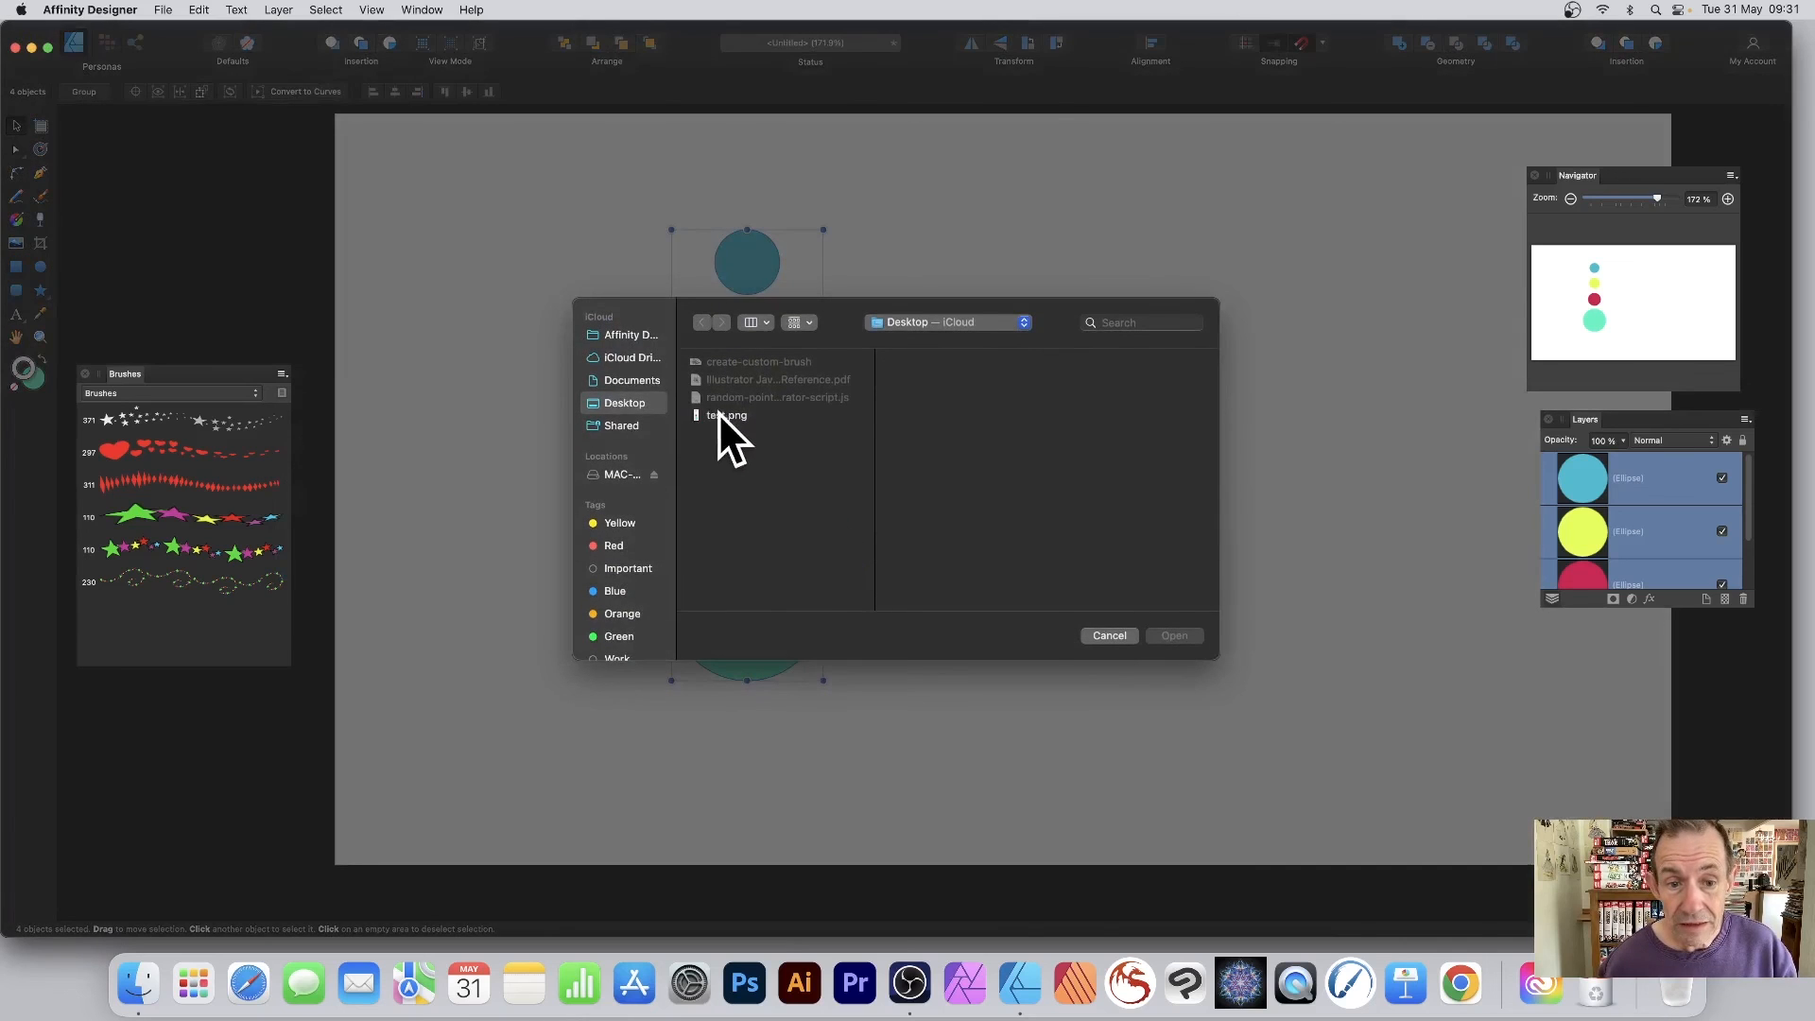
{"action": "left_click", "coordinate": [719, 412]}
{"action": "left_click", "coordinate": [1180, 635]}
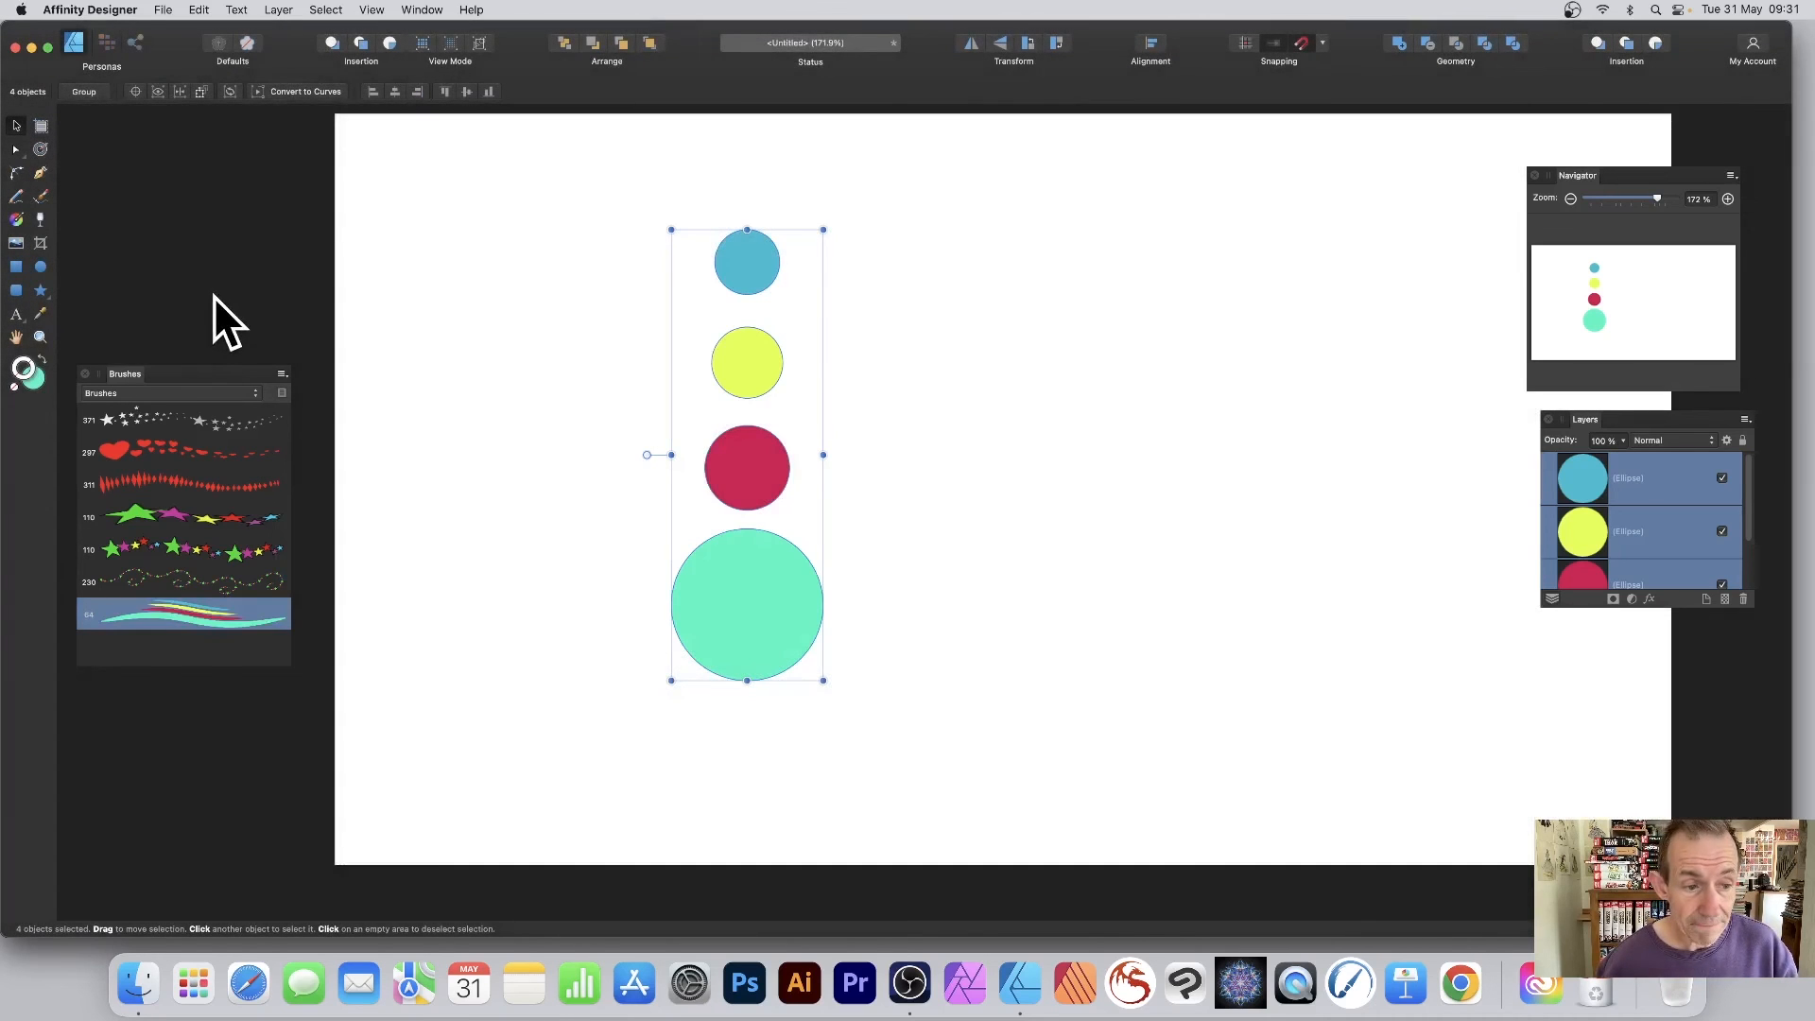
- Deselect the circles, then edit the new coloured-circles brush to repeat its body and use a width of 111.5 px
{"action": "left_click", "coordinate": [872, 512]}
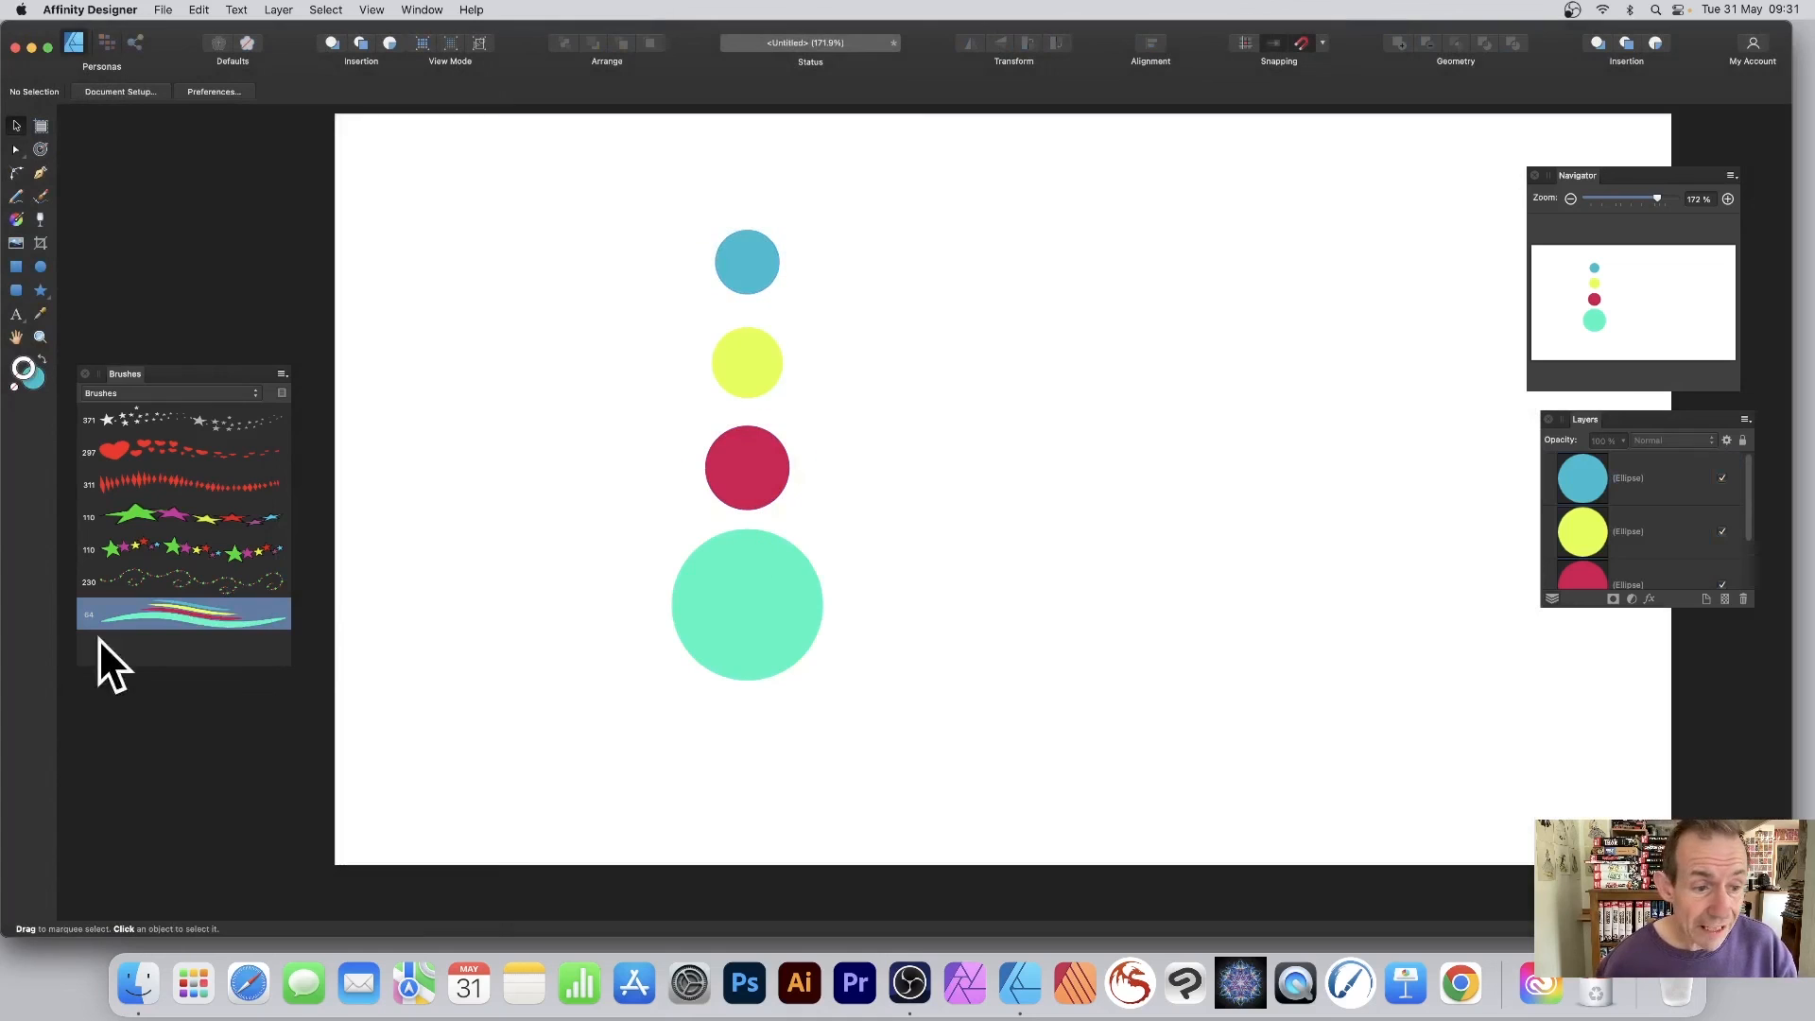
{"action": "double_click", "coordinate": [197, 615]}
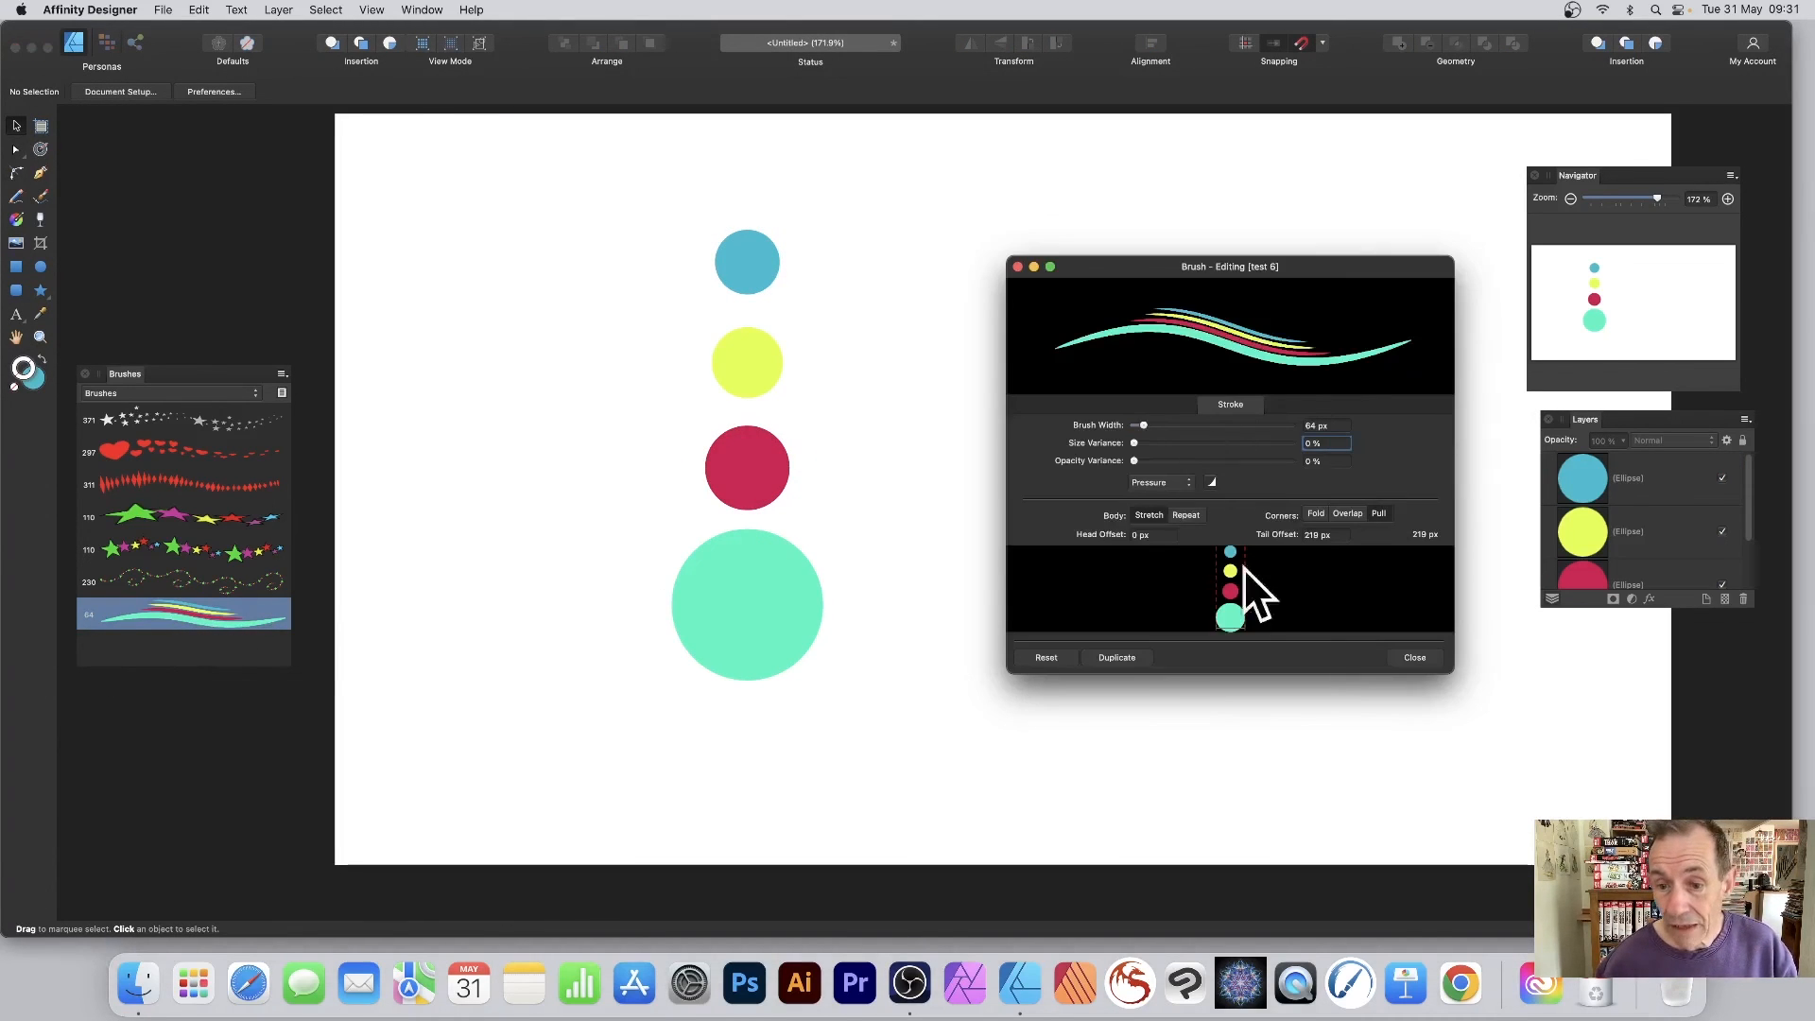
{"action": "left_click", "coordinate": [1199, 517]}
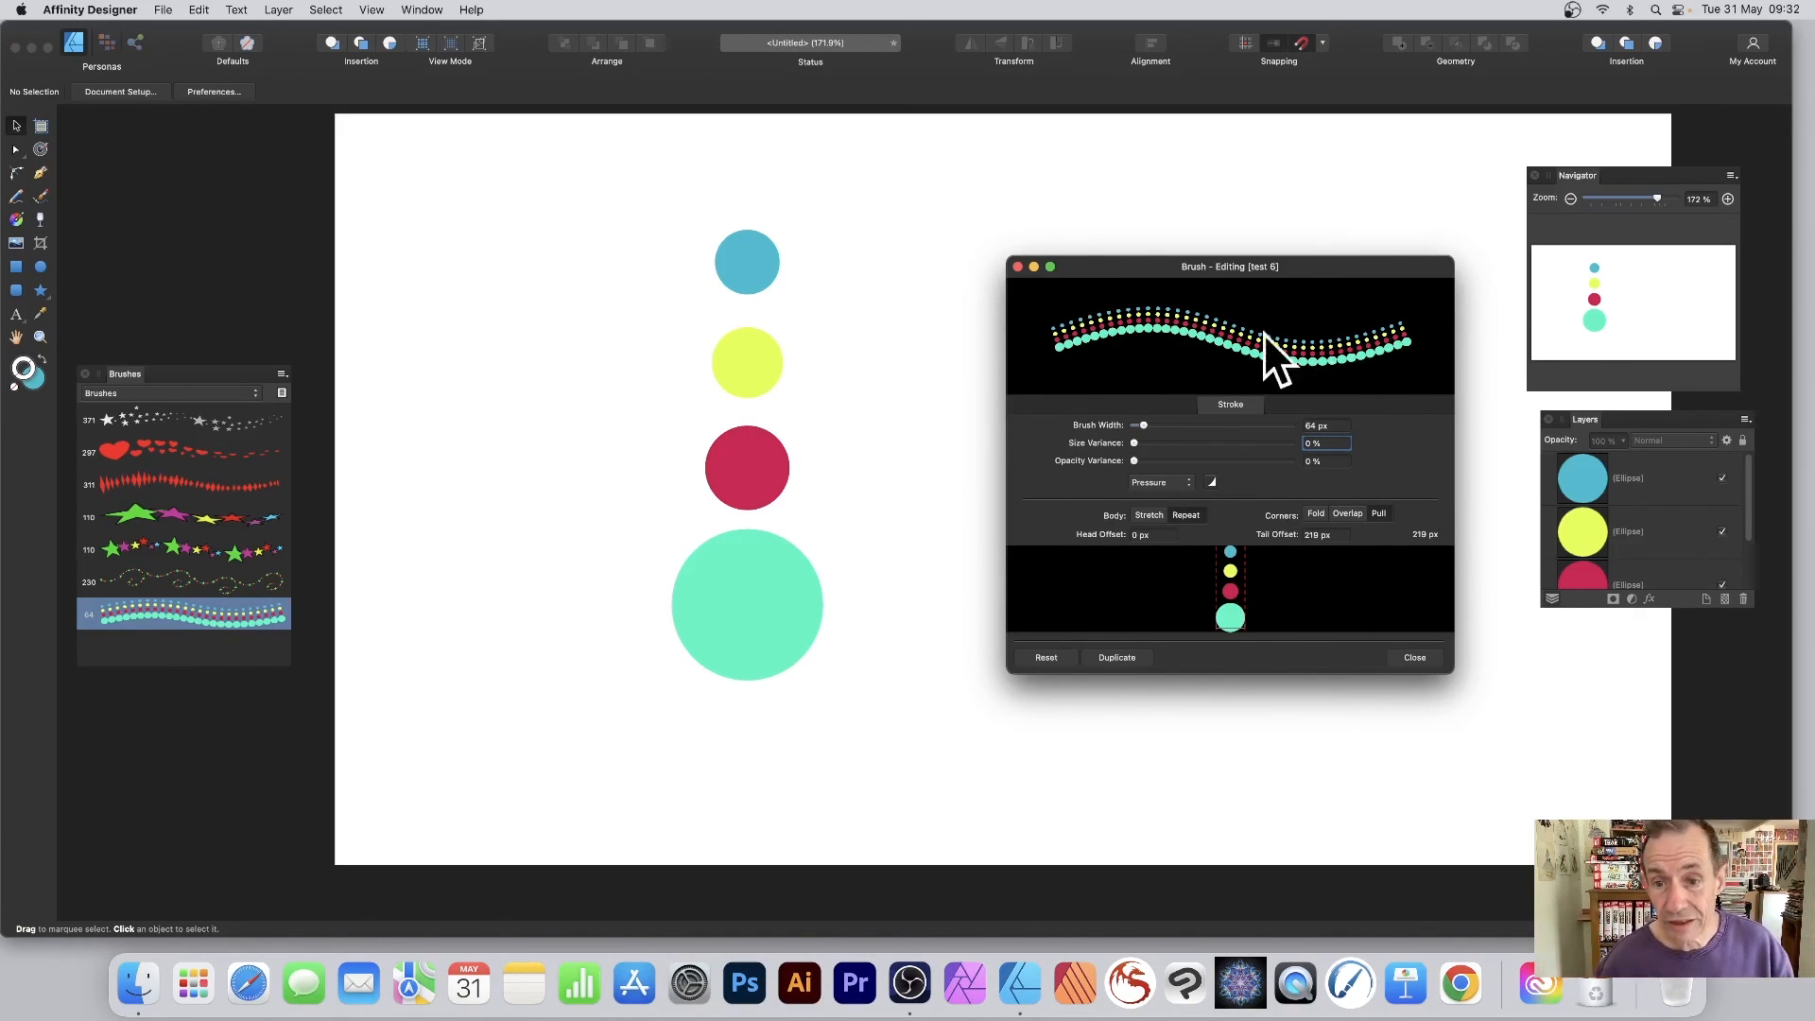
{"action": "left_click_drag", "start_coordinate": [1146, 425], "coordinate": [1152, 424]}
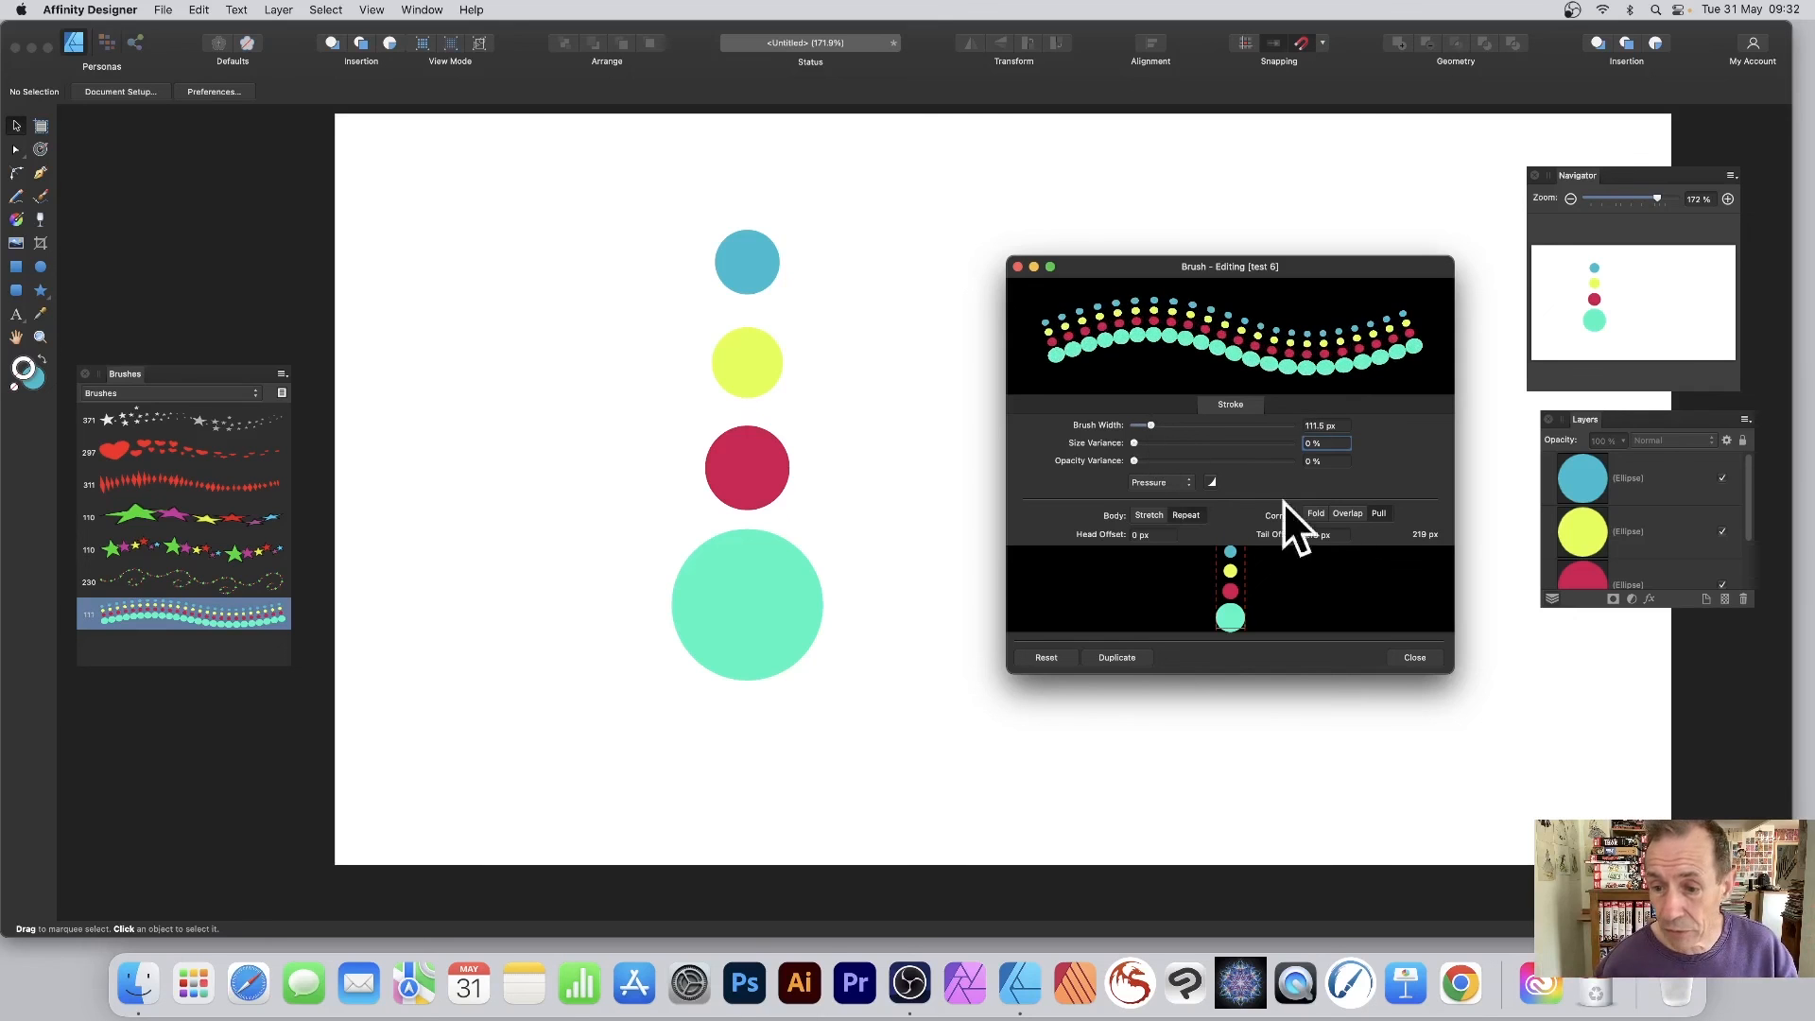
{"action": "left_click", "coordinate": [1416, 657]}
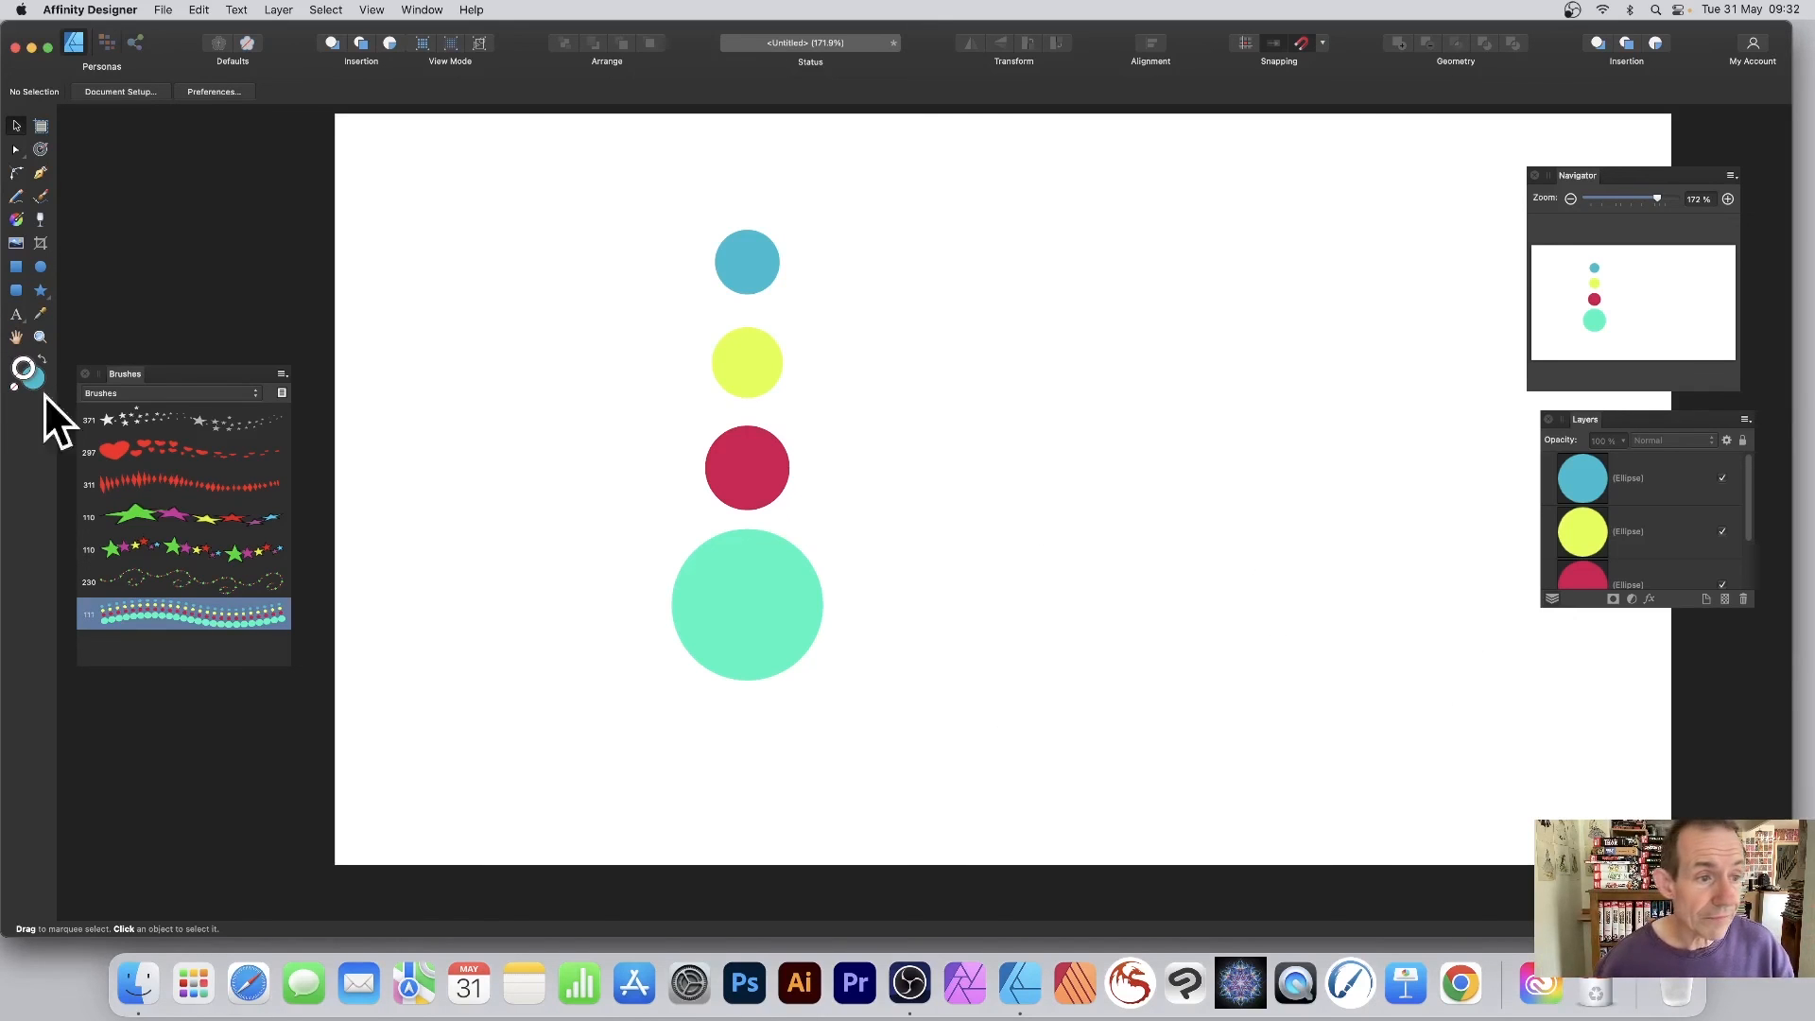
- Draw a large circle beside the column of four circles with the Ellipse tool and apply the coloured-circles brush to its outline
{"action": "left_click", "coordinate": [37, 266]}
{"action": "mouse_move", "coordinate": [927, 248]}
{"action": "left_mouse_down"}
{"action": "mouse_move", "coordinate": [1079, 393]}
{"action": "mouse_move", "coordinate": [1423, 661]}
{"action": "mouse_move", "coordinate": [1396, 715]}
{"action": "left_mouse_up"}
{"action": "left_click", "coordinate": [197, 616]}
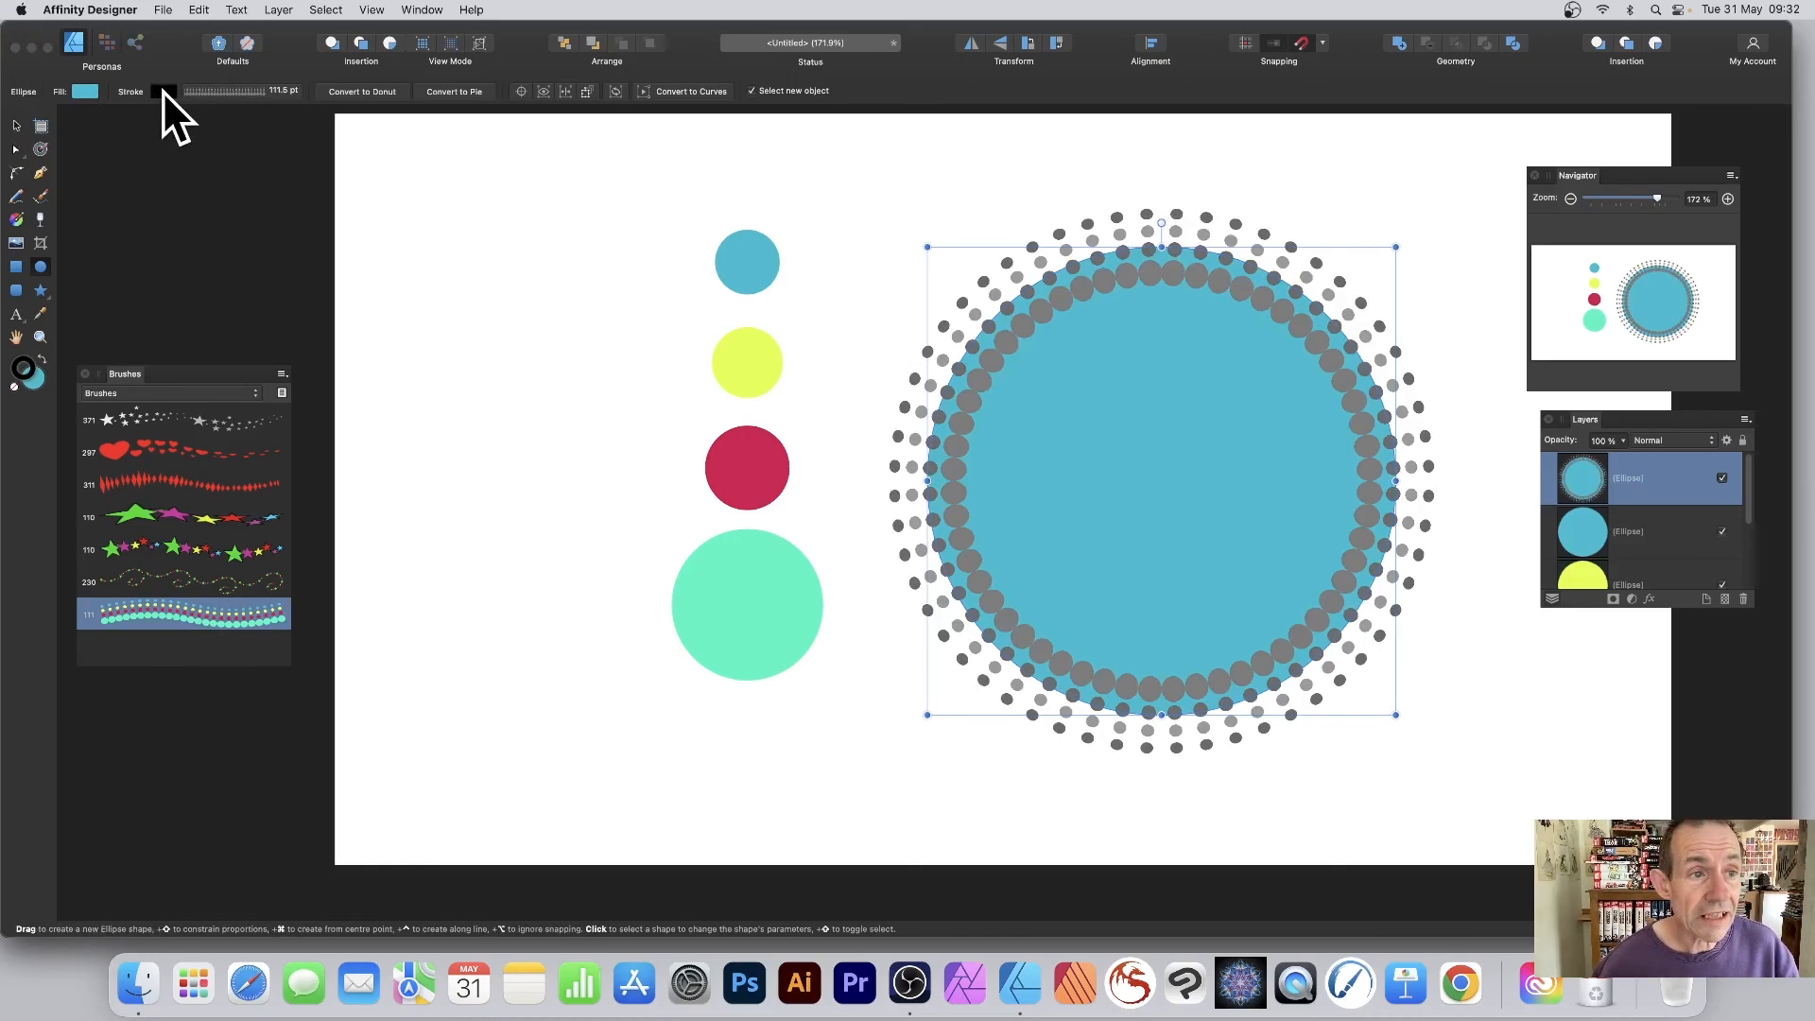
- Set the large circle's stroke colour to none, keeping its blue fill
{"action": "left_click", "coordinate": [14, 387]}
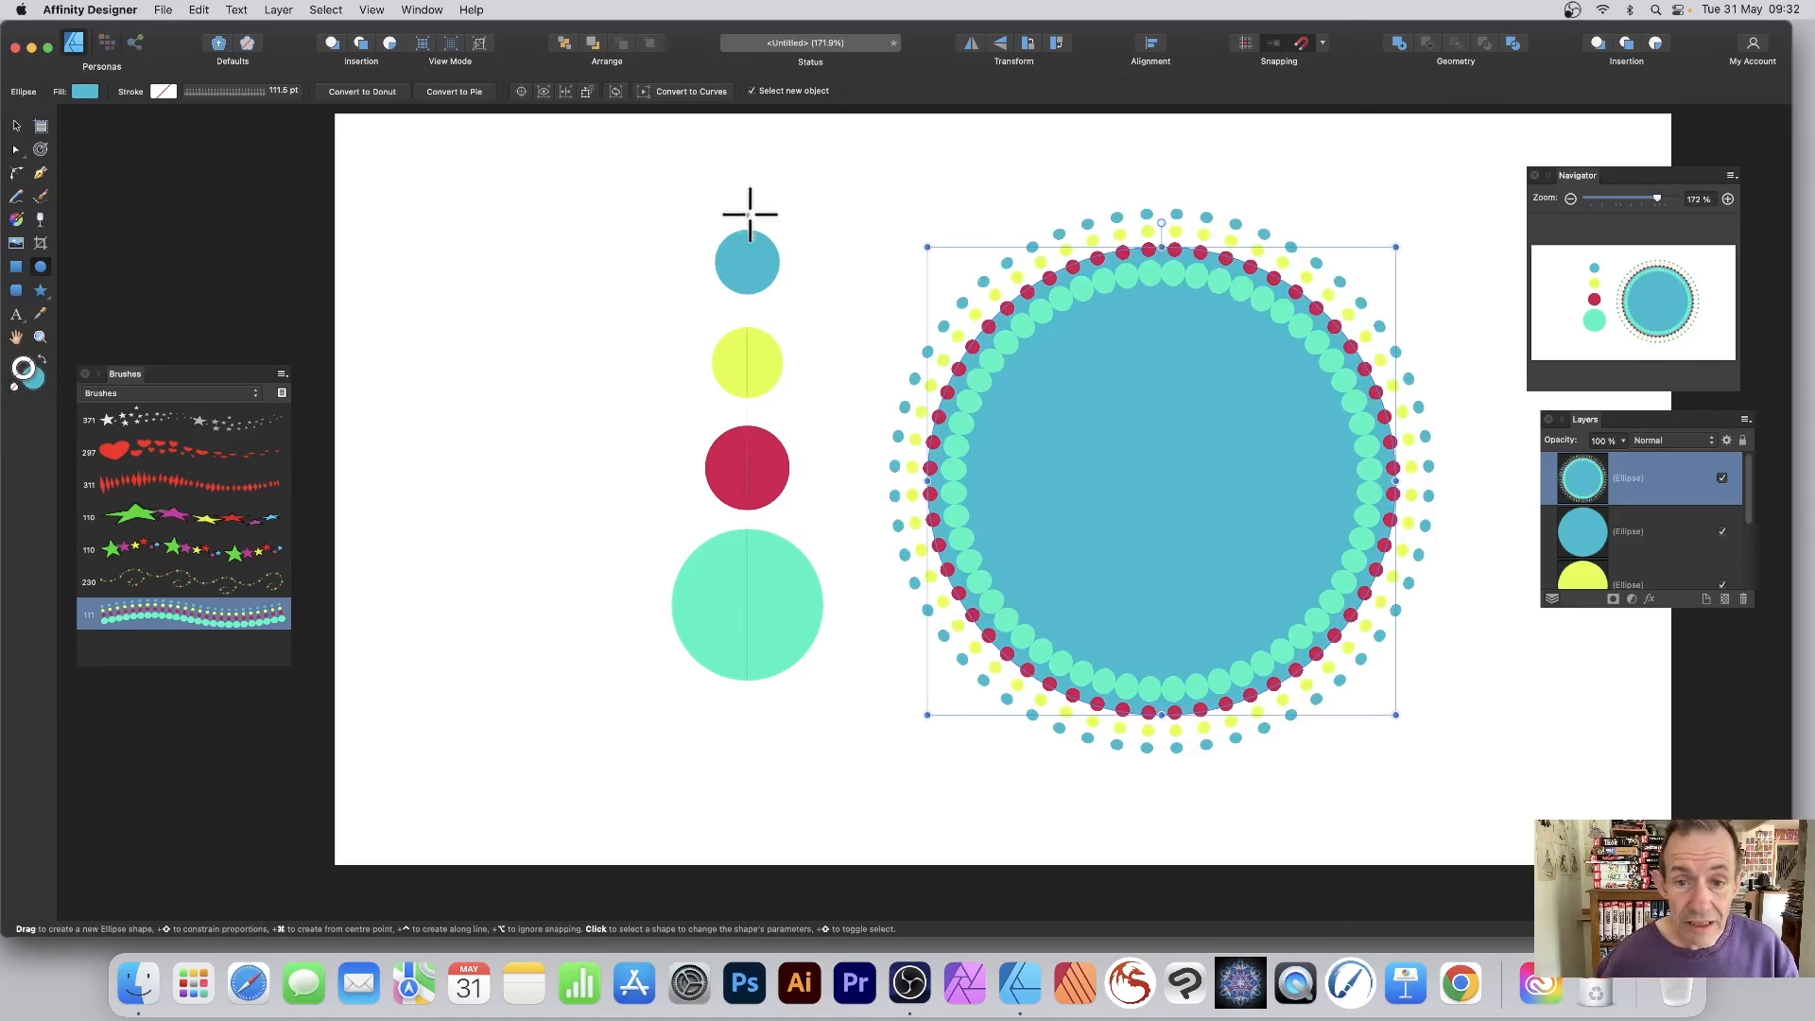